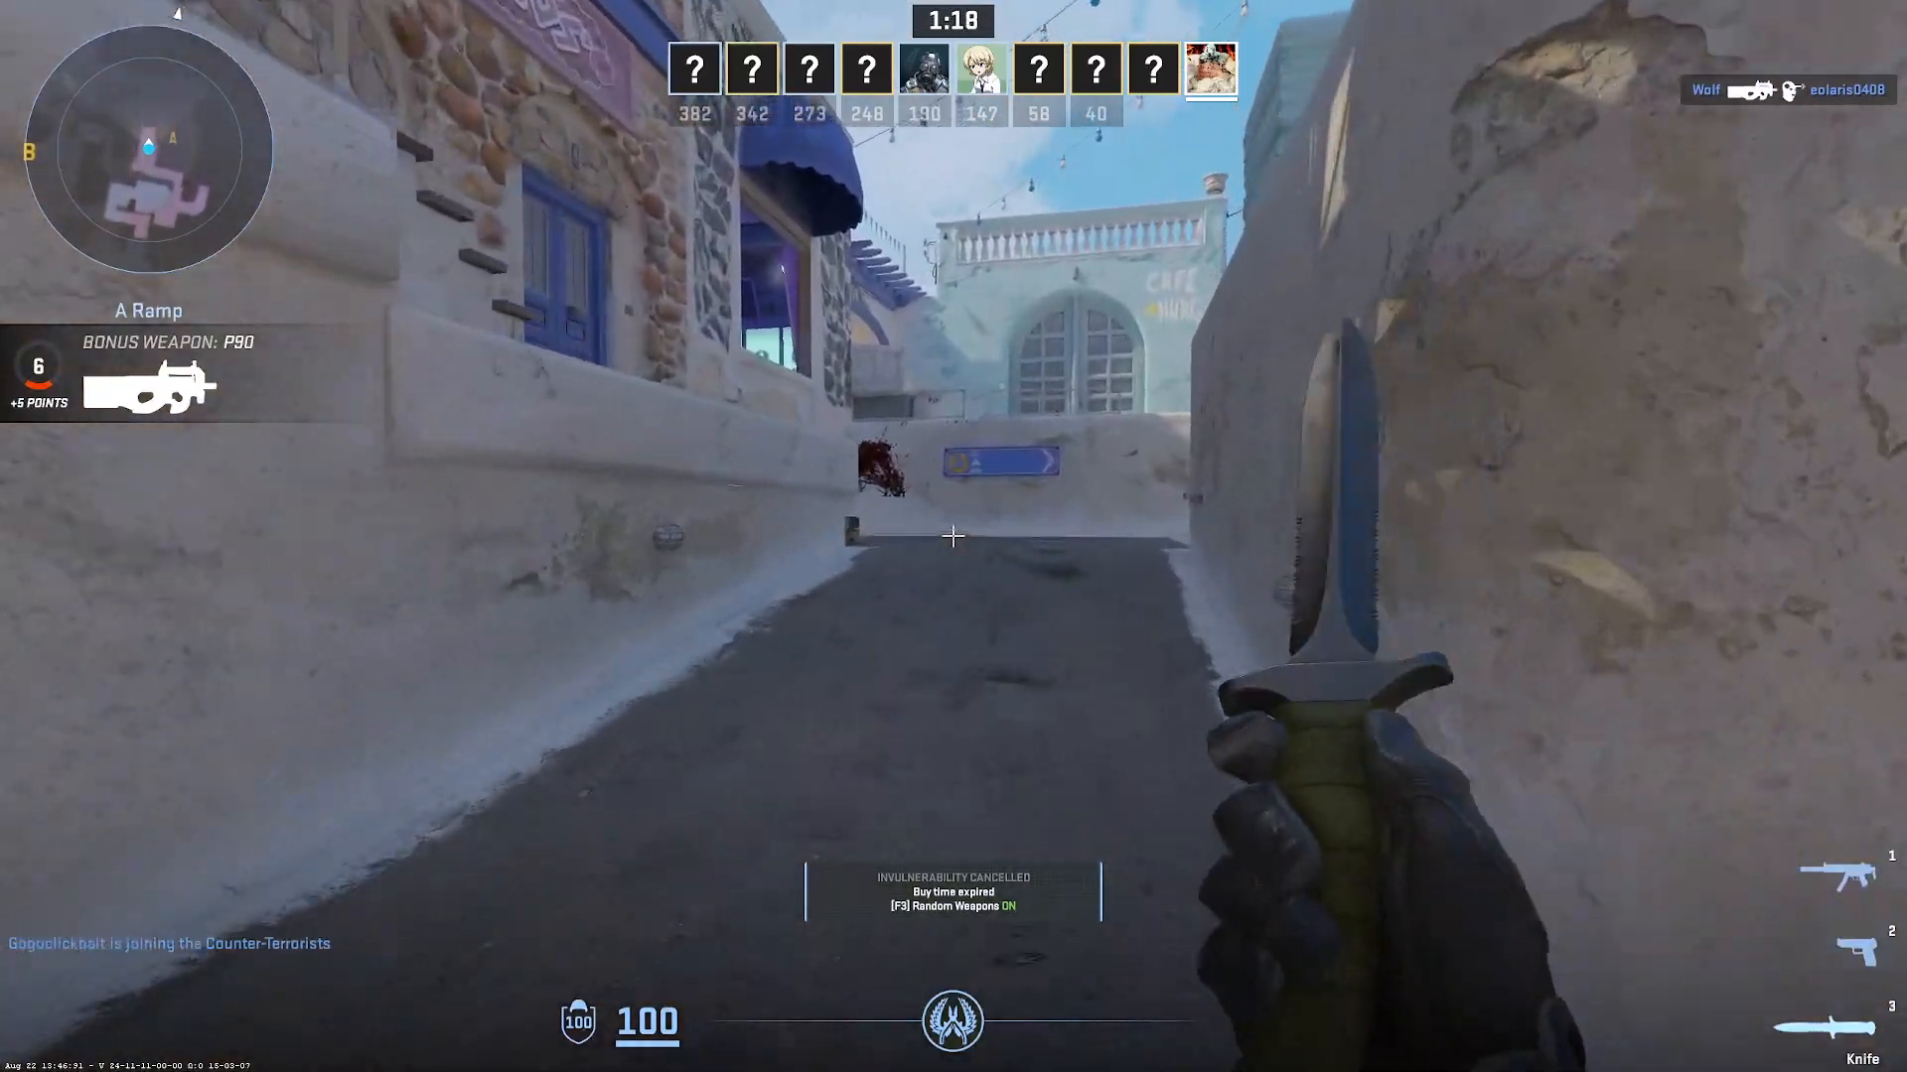
{"action": "key", "text": "1"}
{"action": "key", "text": "d"}
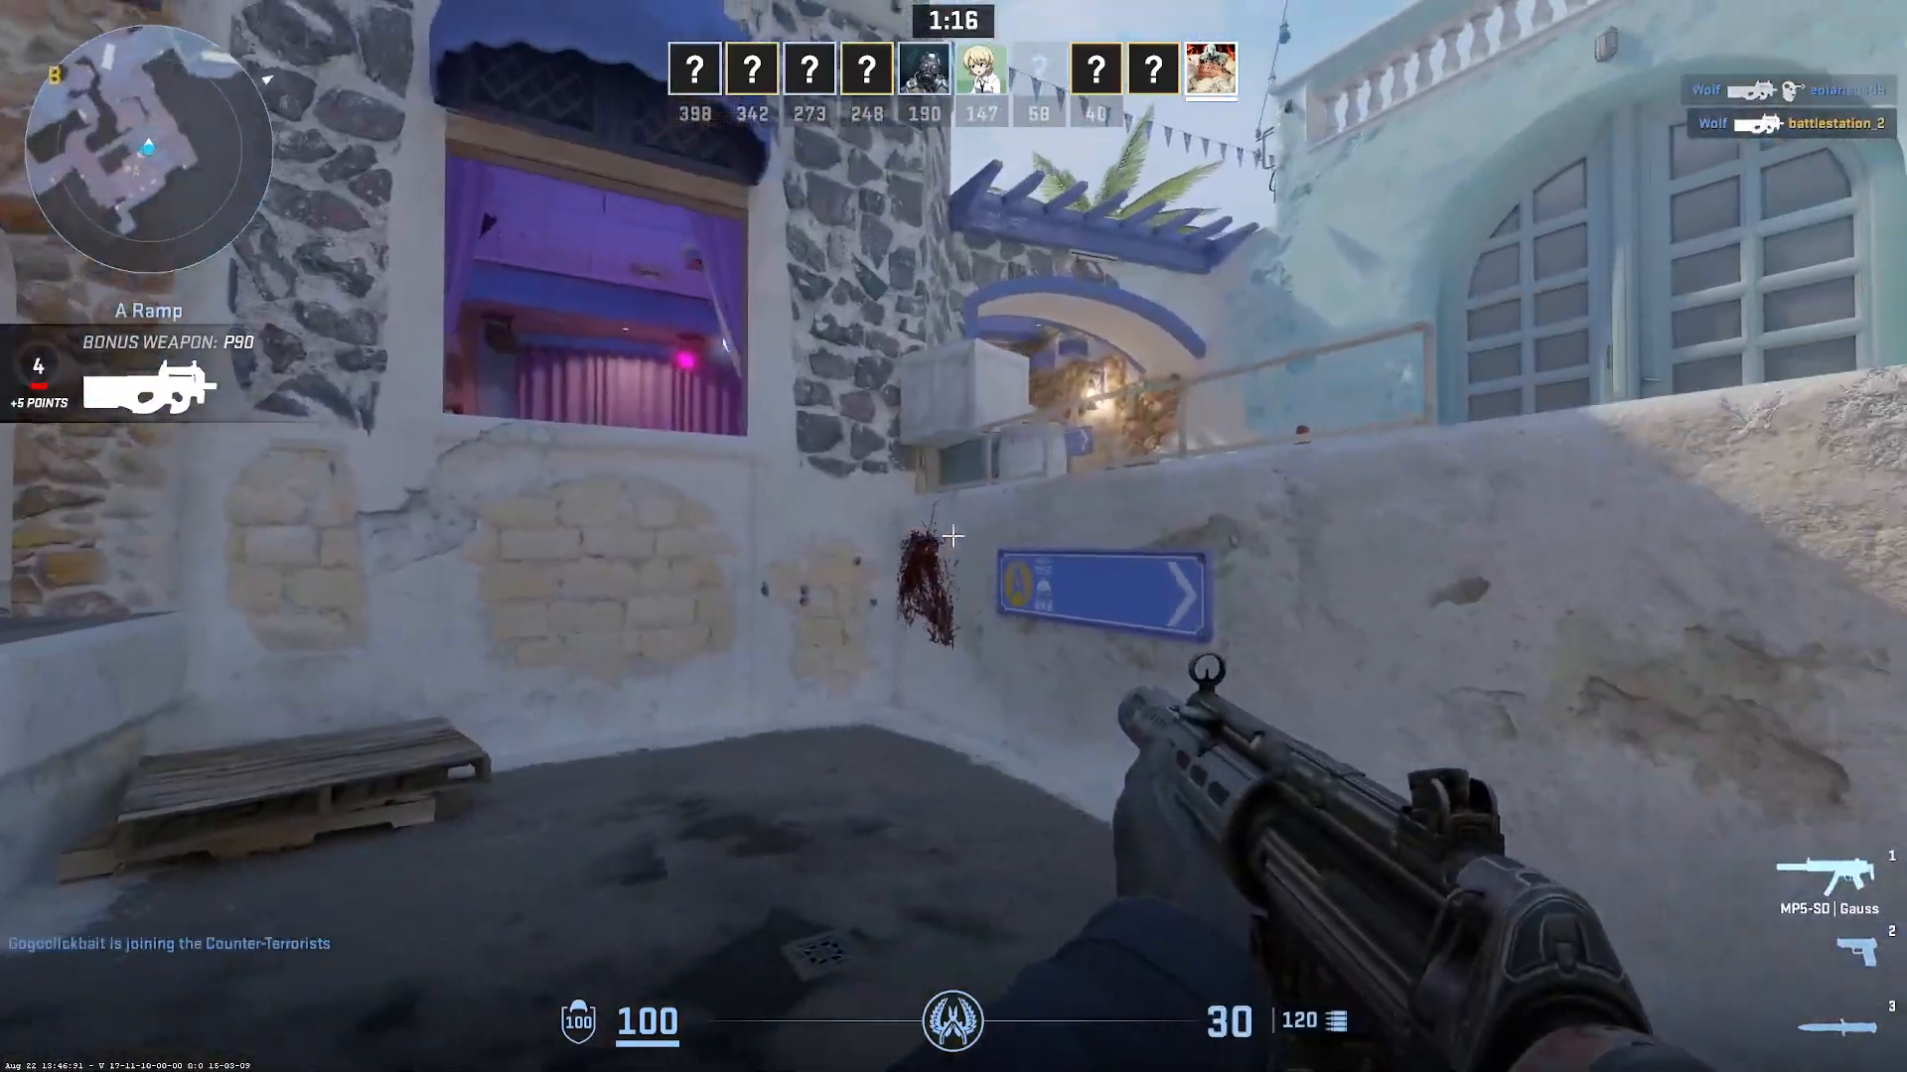
{"action": "key", "text": "s"}
{"action": "key", "text": "w"}
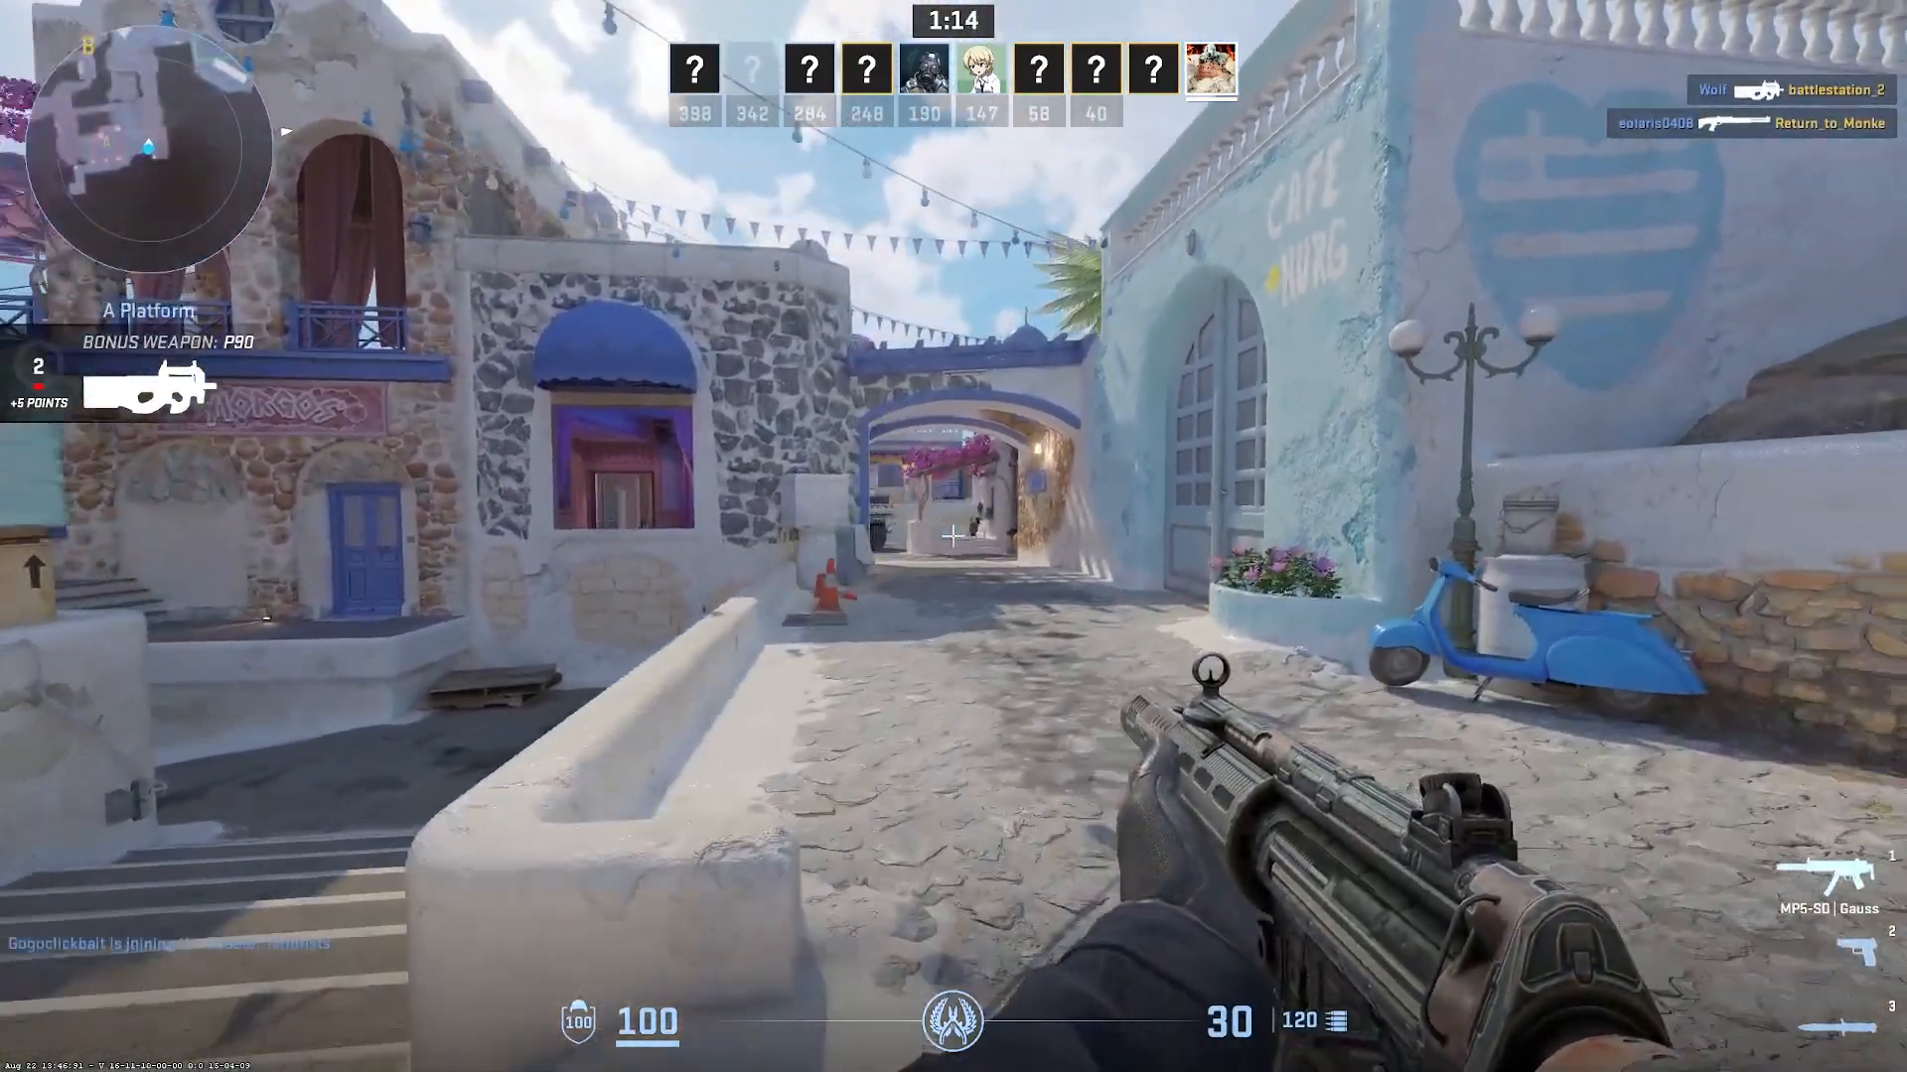
{"action": "left_click", "coordinate": [953, 536]}
{"action": "key", "text": "f"}
{"action": "key", "text": "w"}
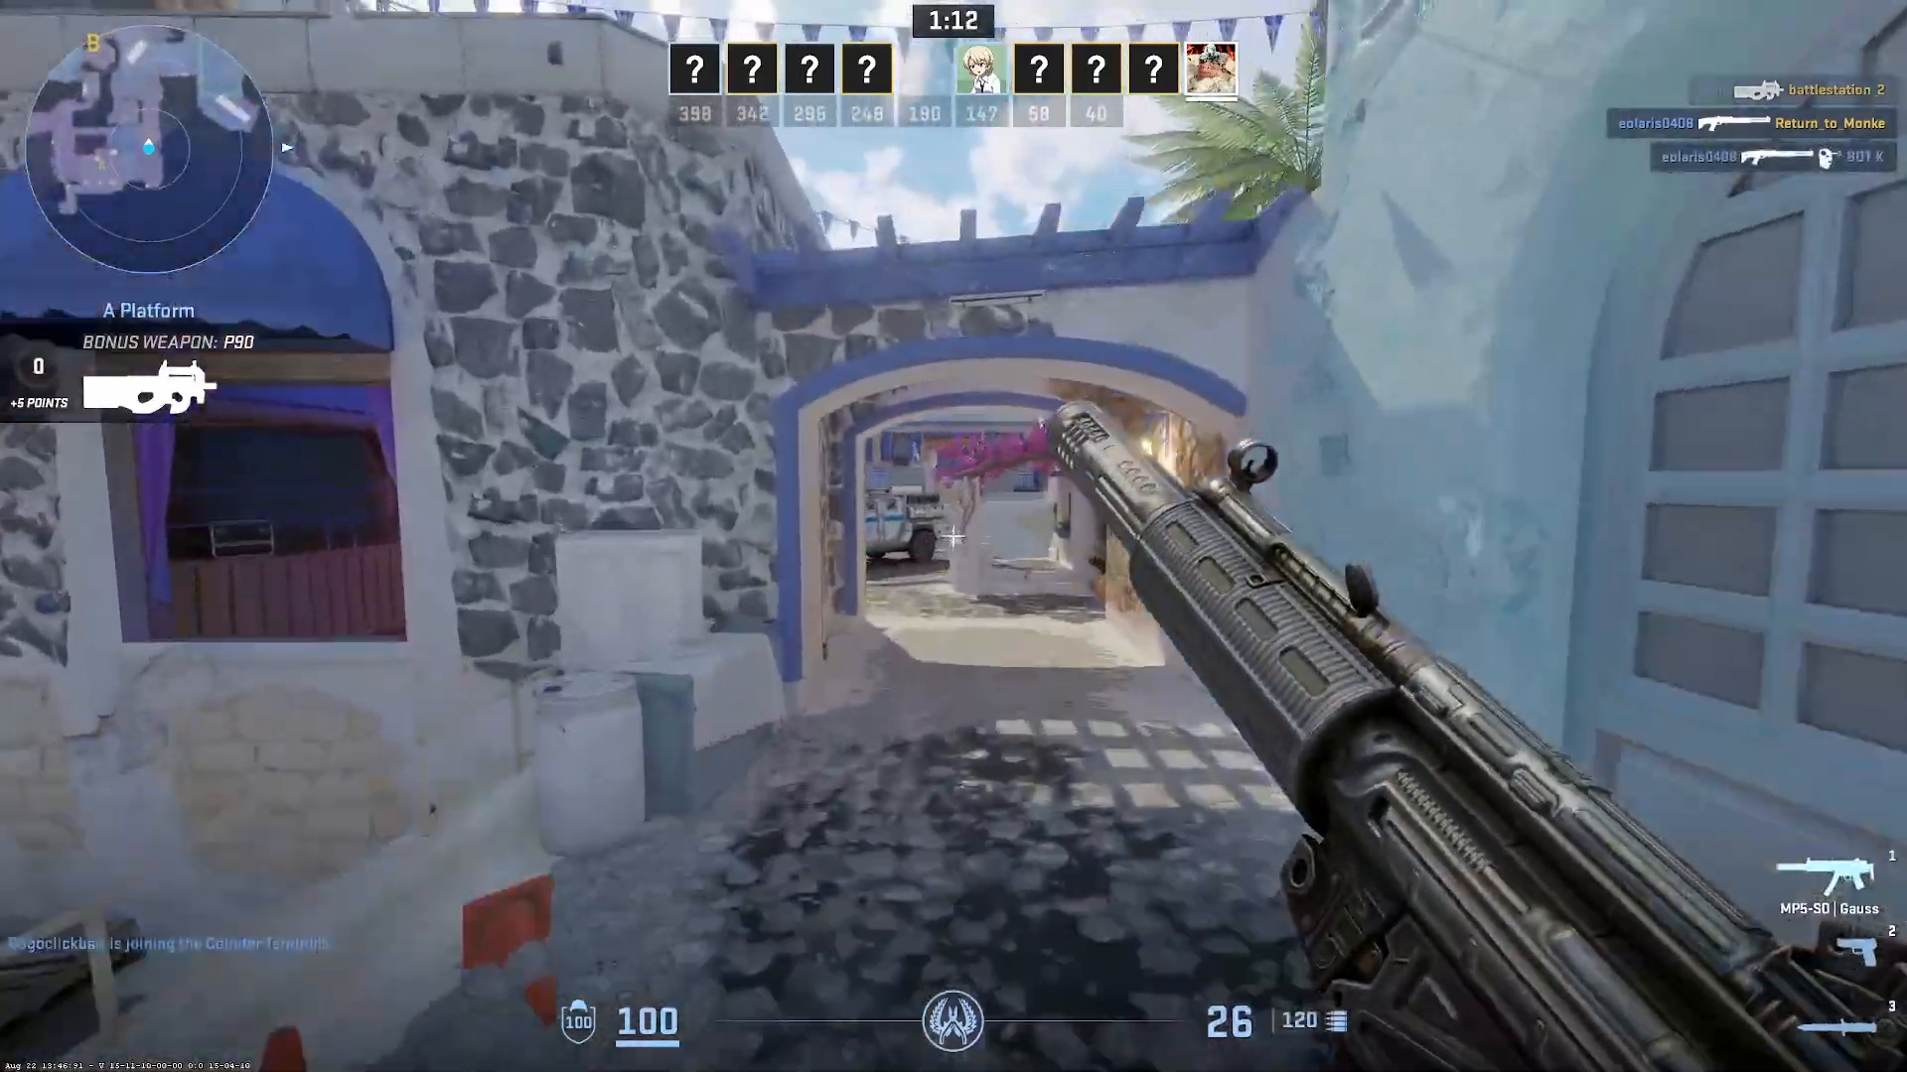
{"action": "key", "text": "r"}
{"action": "key", "text": "w"}
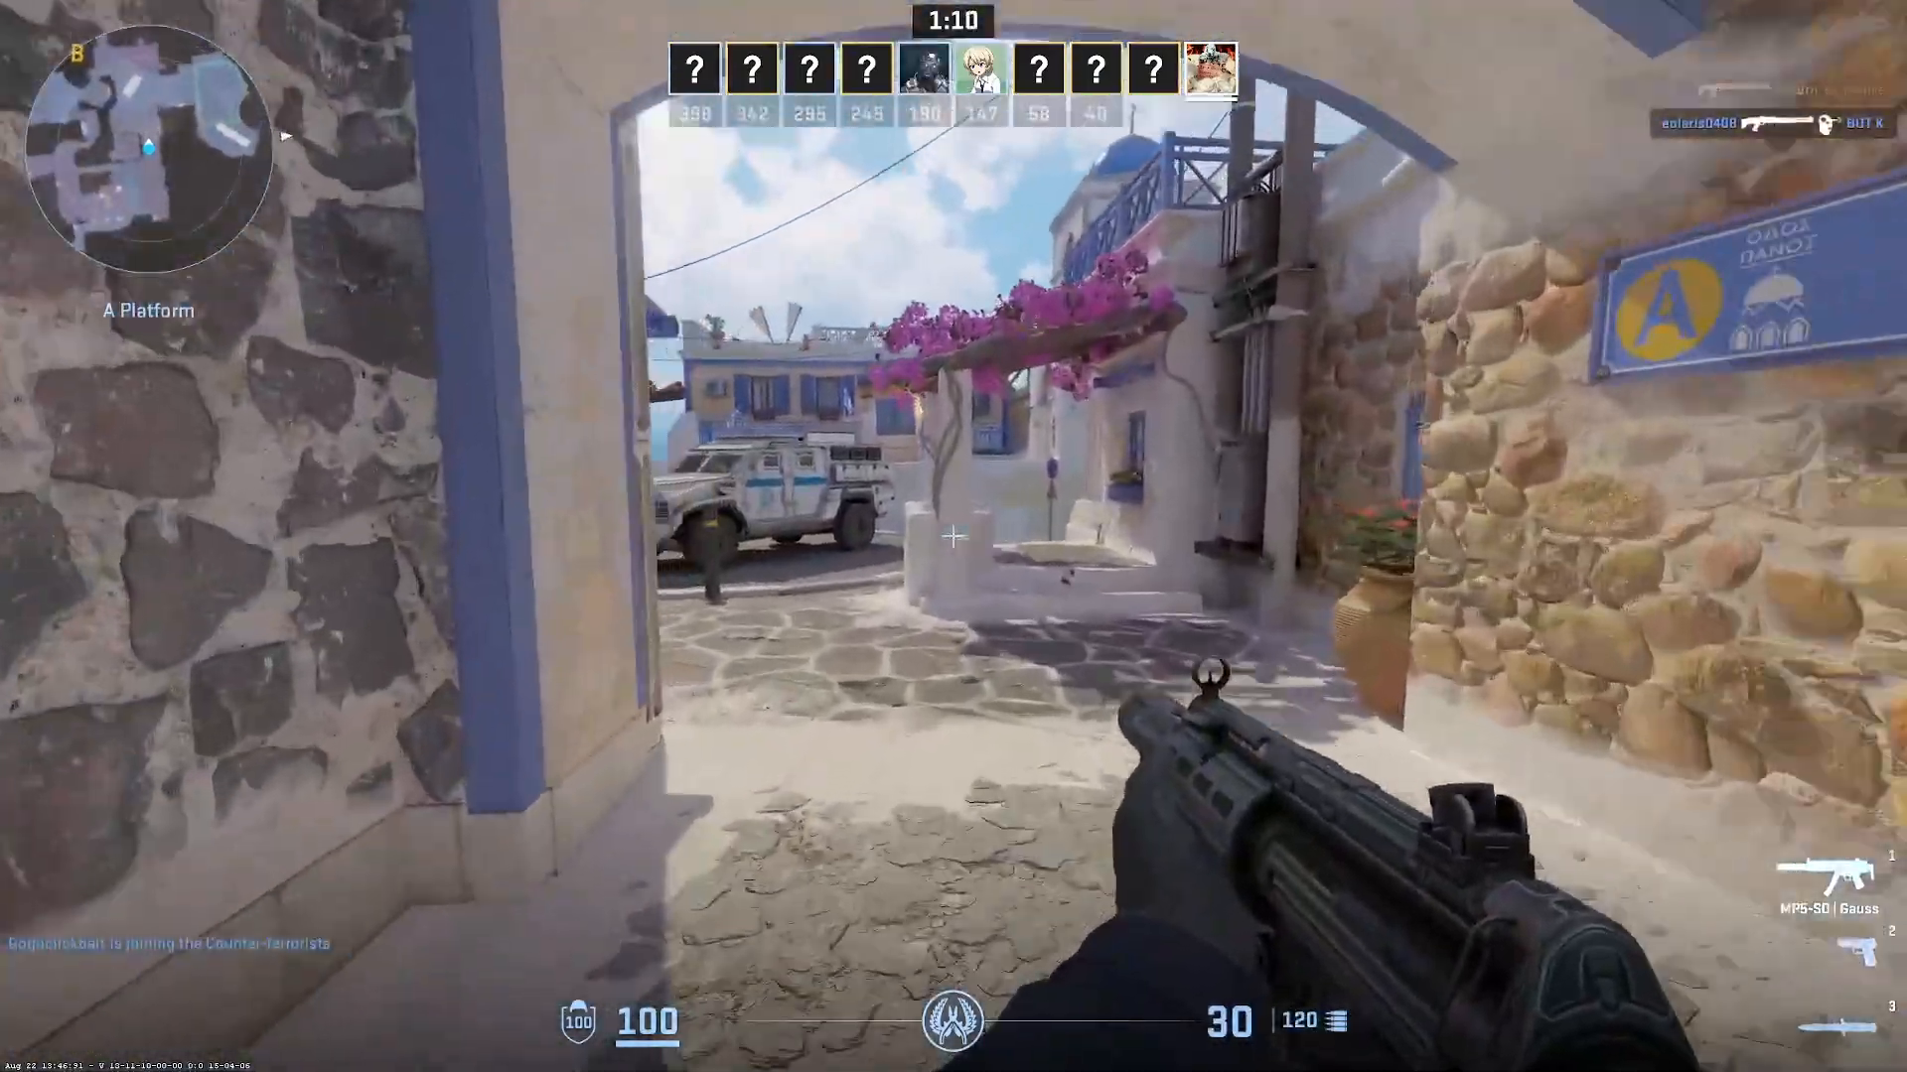
{"action": "left_click", "coordinate": [953, 536]}
{"action": "left_click", "coordinate": [953, 536]}
{"action": "left_click", "coordinate": [953, 537]}
{"action": "key", "text": "r"}
{"action": "key", "text": "w"}
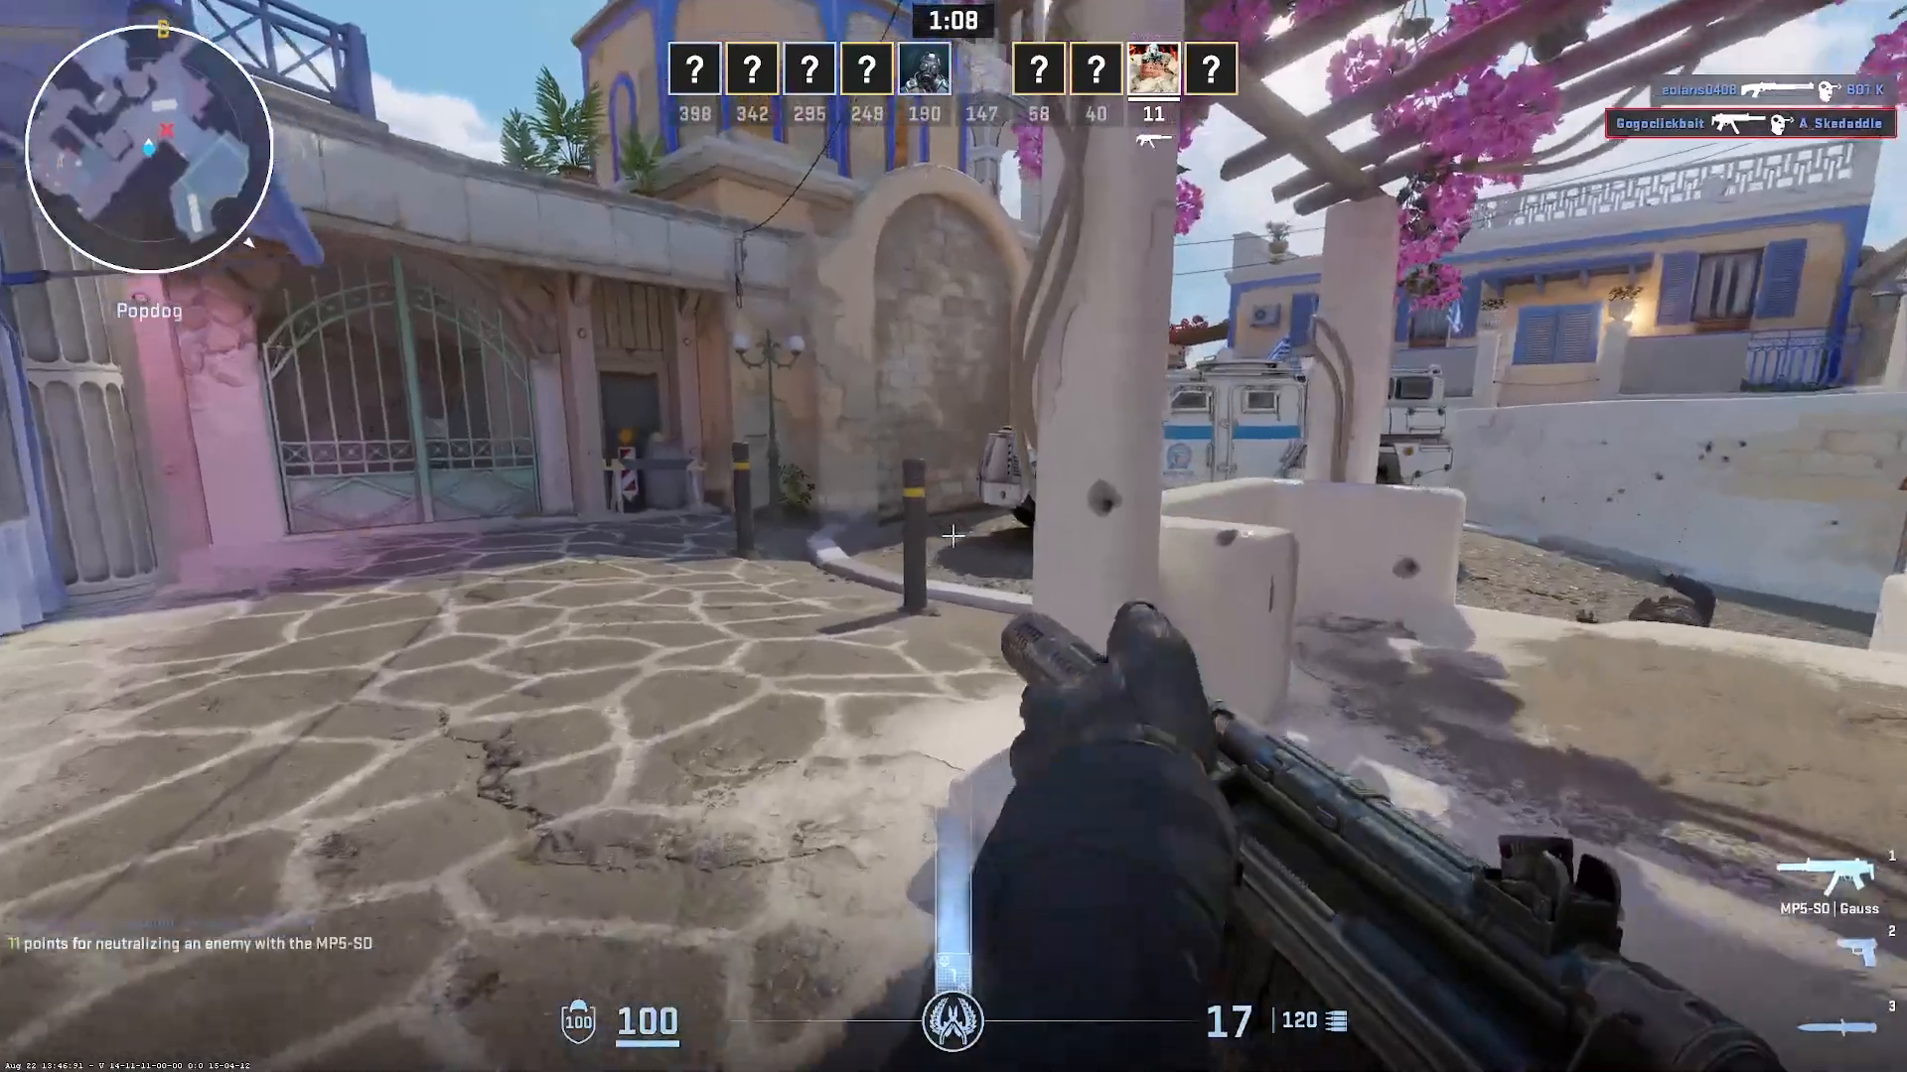
{"action": "key", "text": "s"}
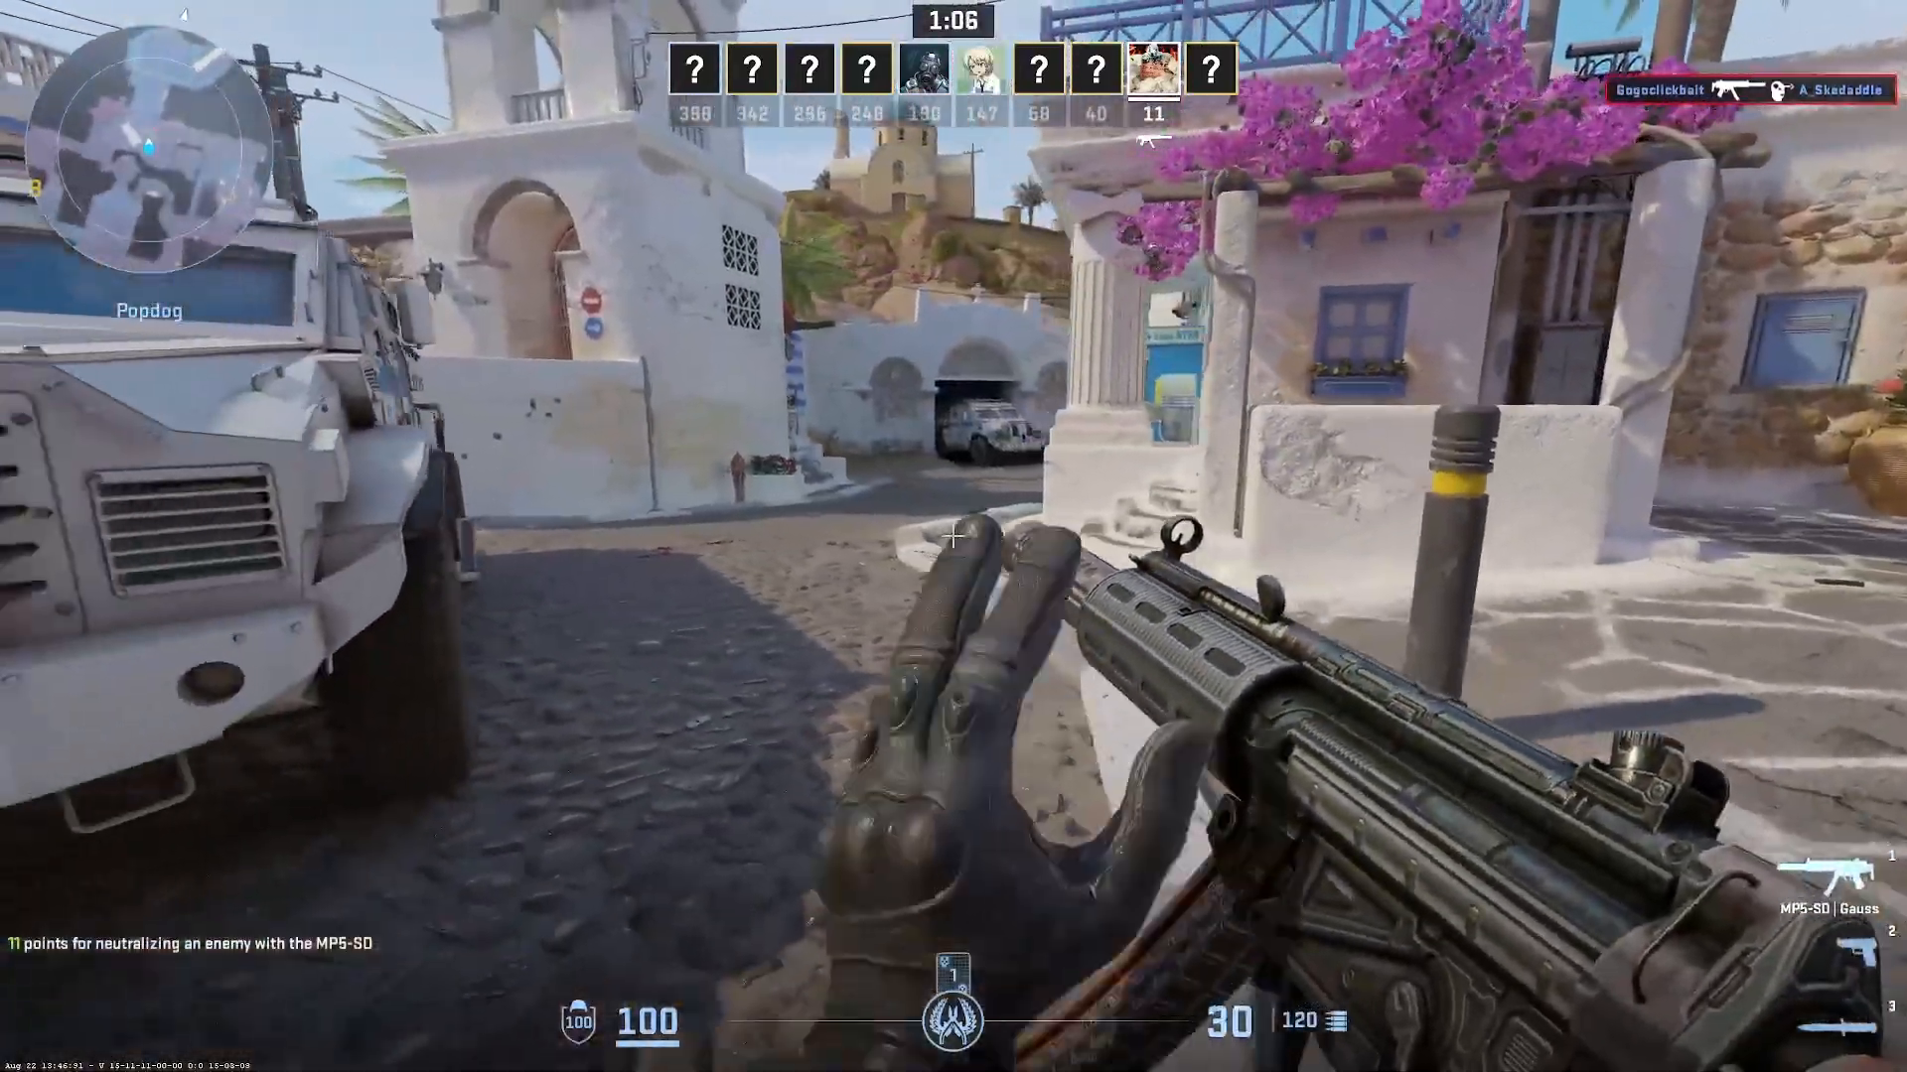
{"action": "key", "text": "a"}
{"action": "key", "text": "d"}
{"action": "left_click", "coordinate": [953, 537]}
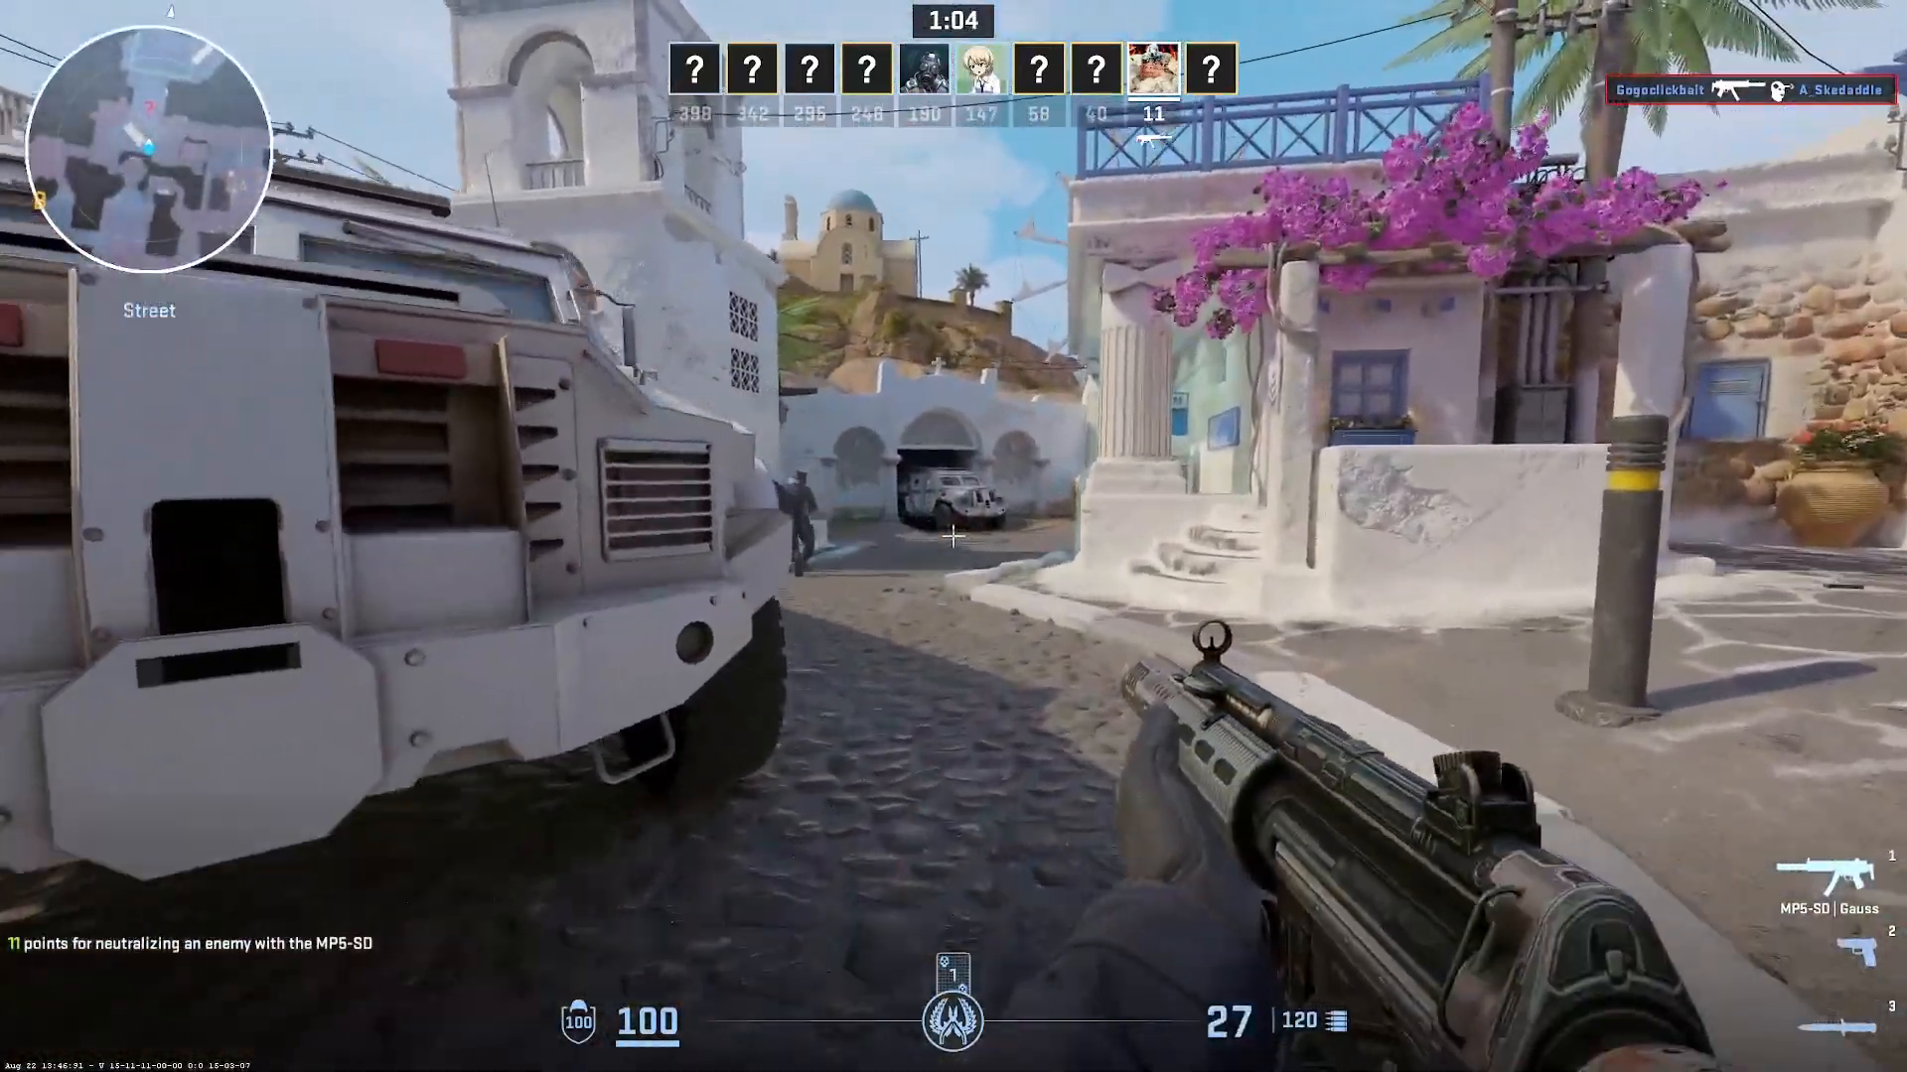
{"action": "left_click", "coordinate": [953, 536]}
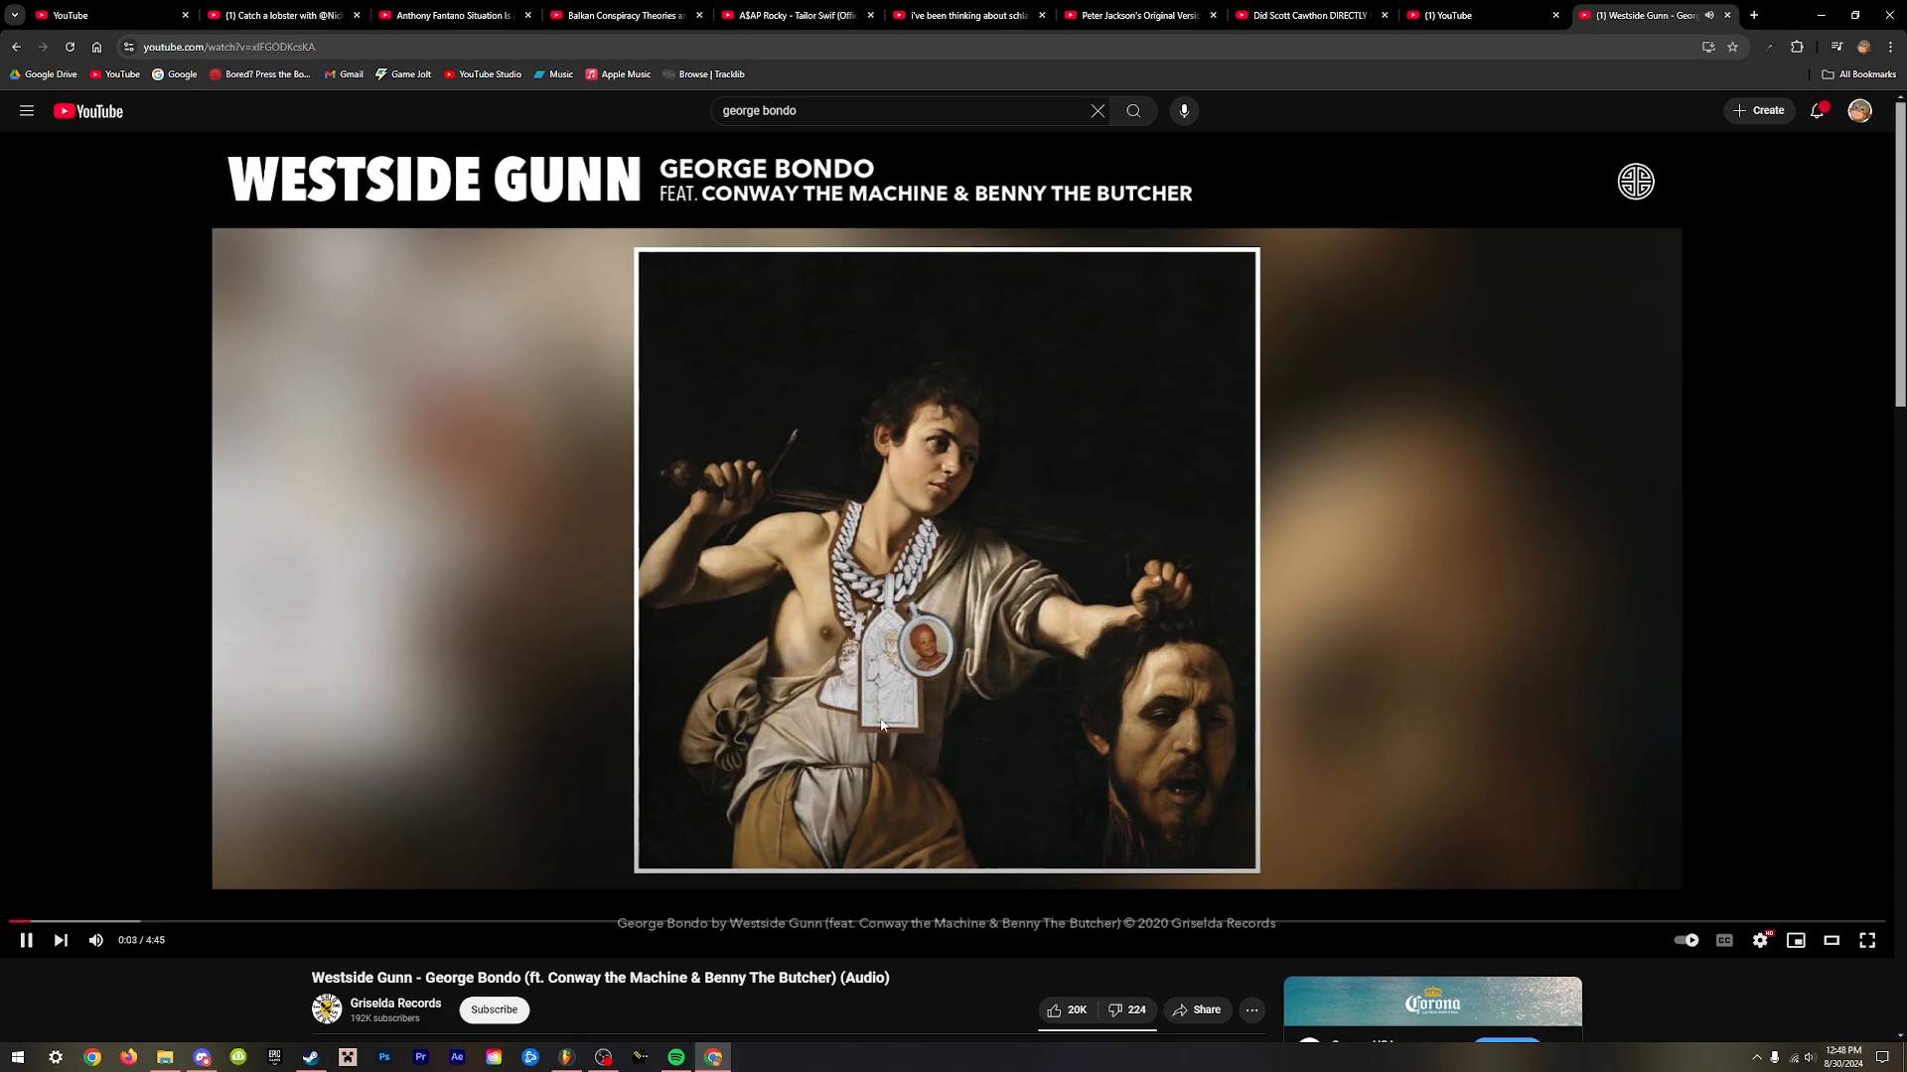
- Leave the George Bondo video for the YouTube home page and search for "woopy"
{"action": "left_click", "coordinate": [940, 693]}
{"action": "left_click", "coordinate": [108, 113]}
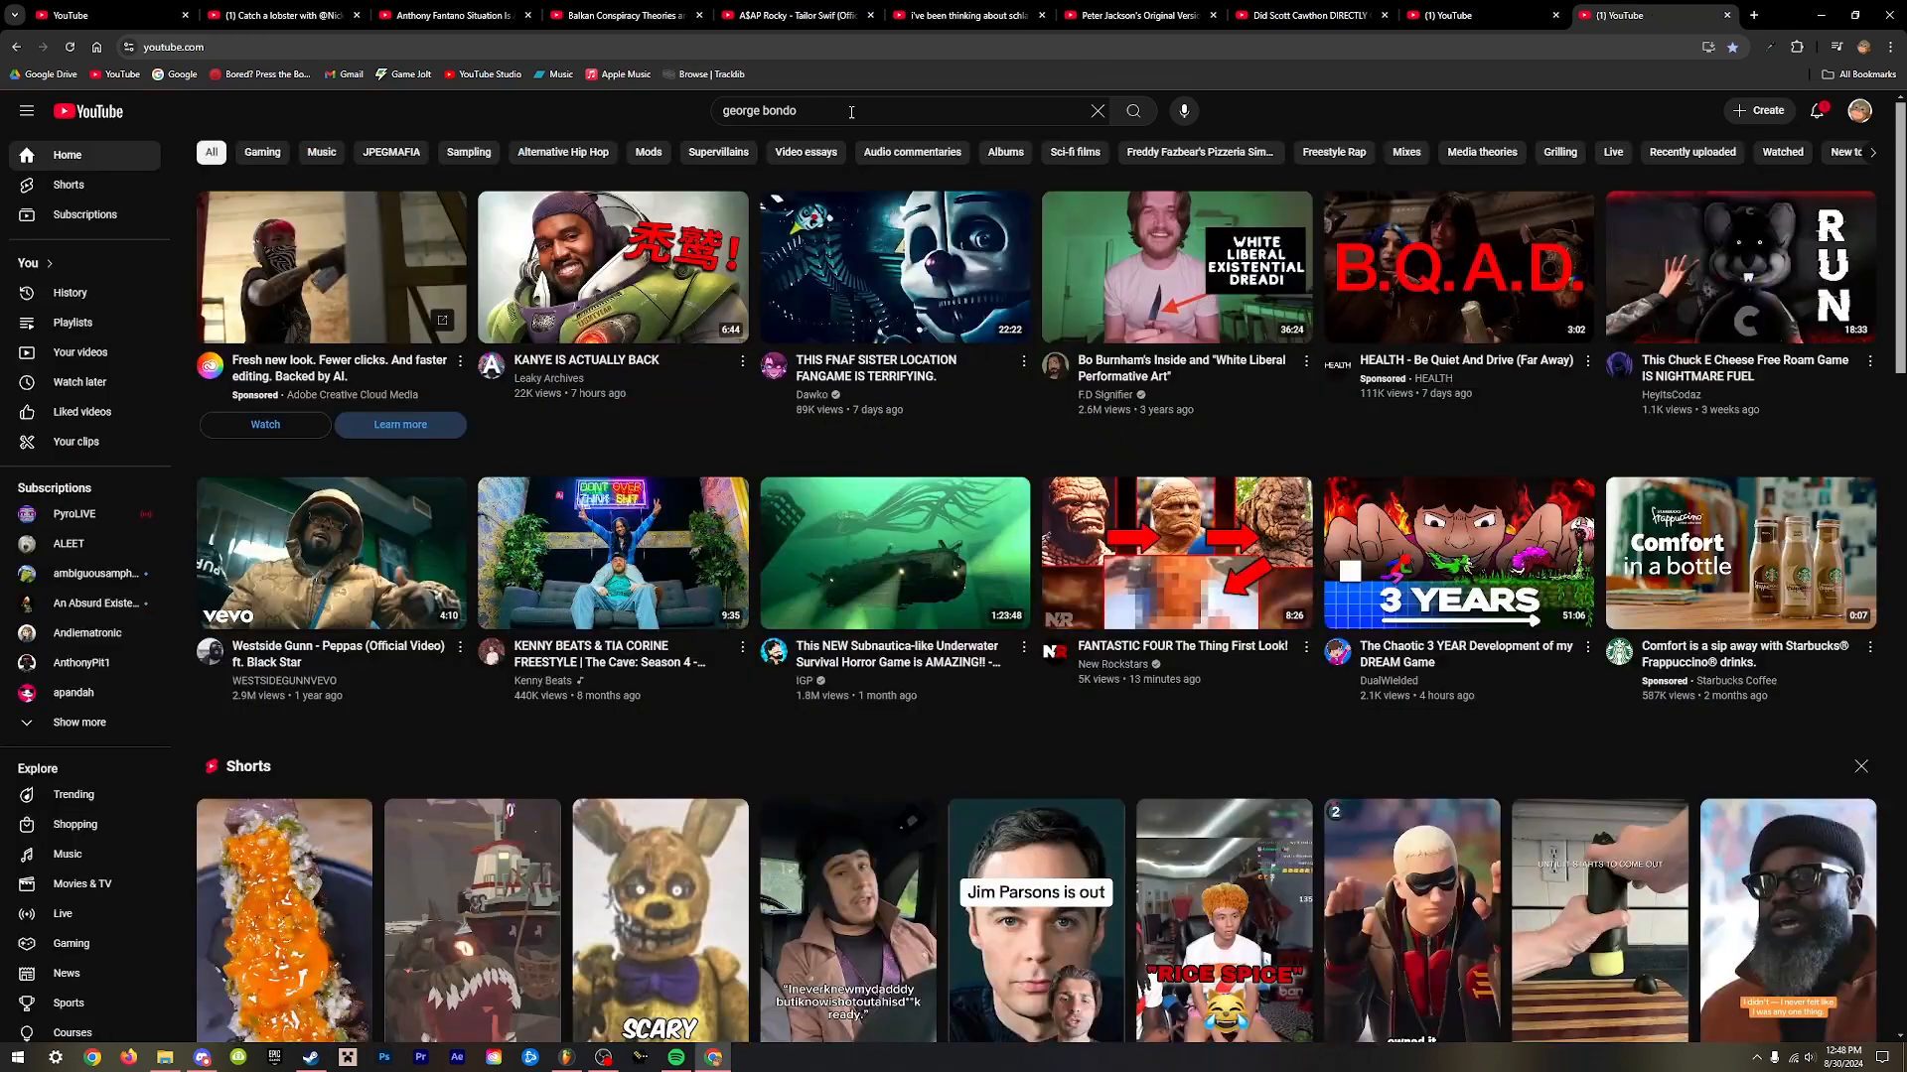
{"action": "left_click", "coordinate": [848, 111]}
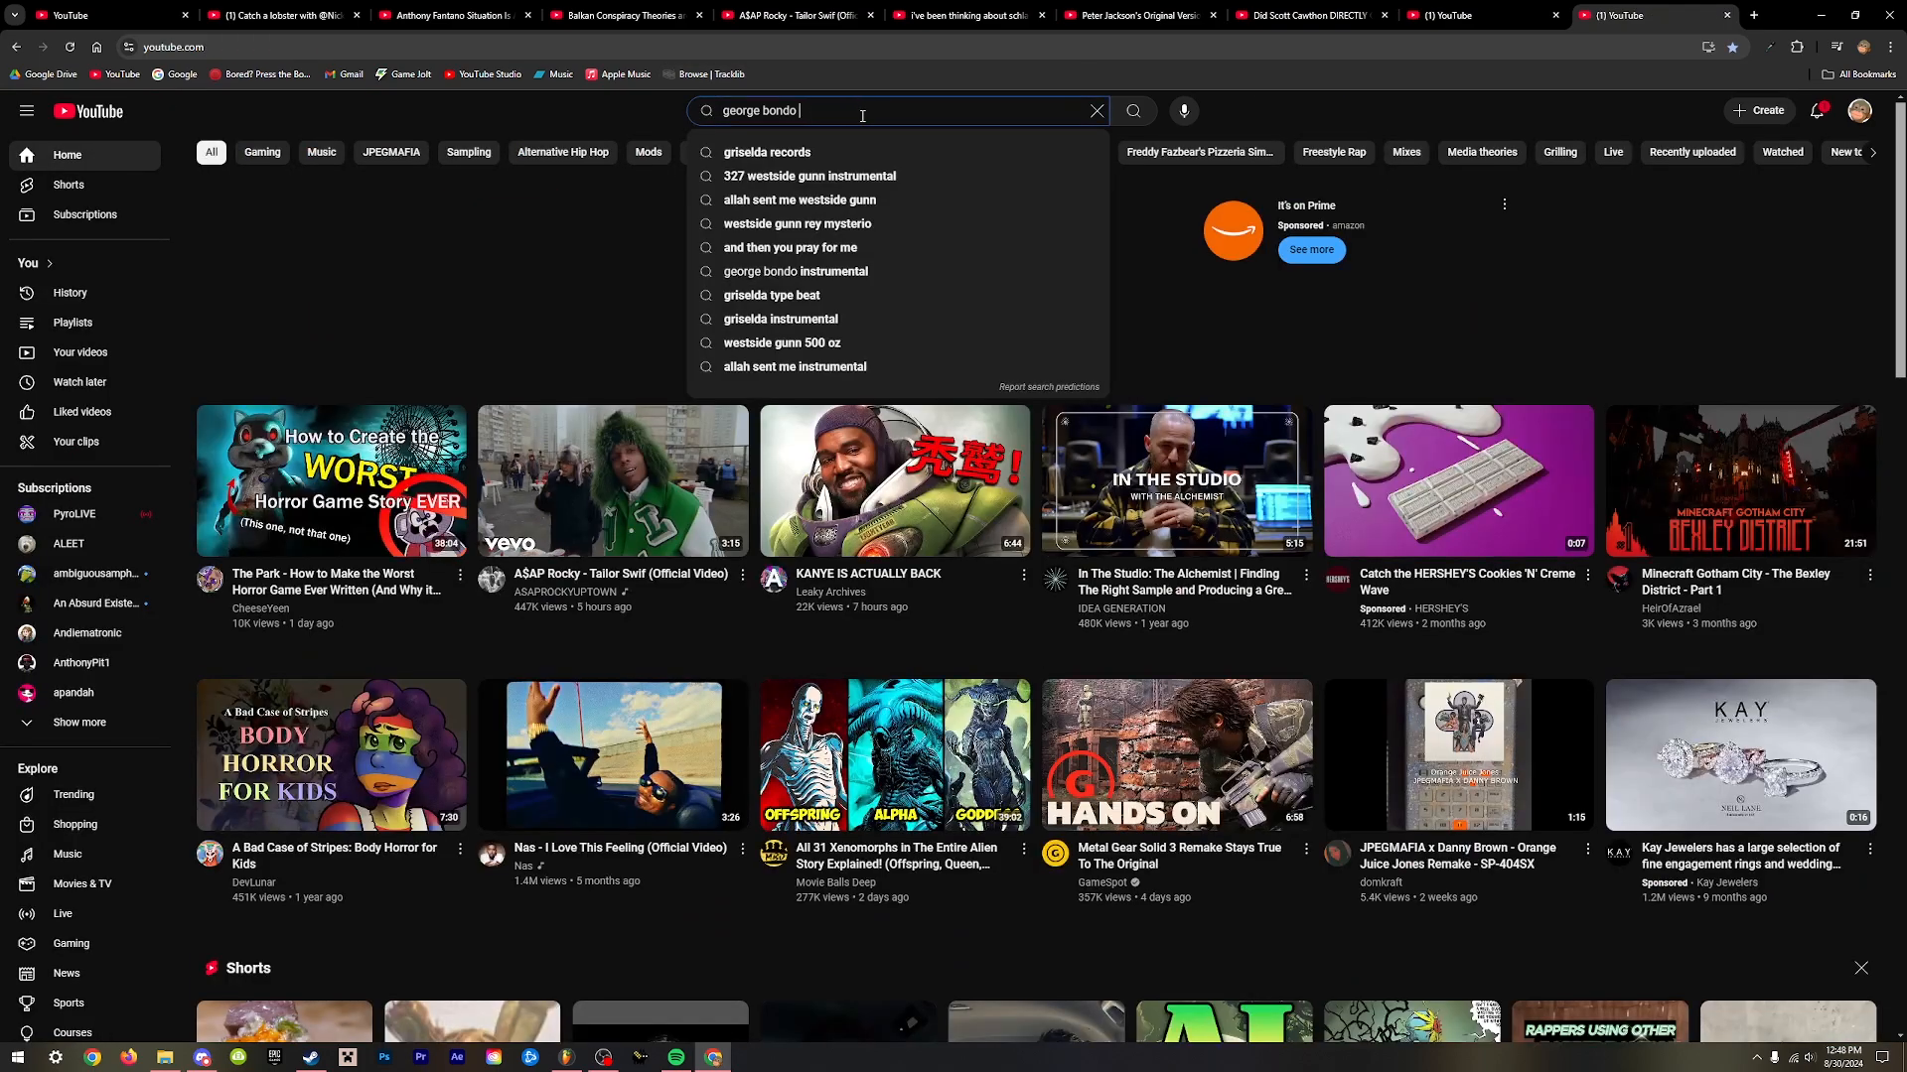
{"action": "key", "text": "ctrl+a"}
{"action": "type", "text": "woopy"}
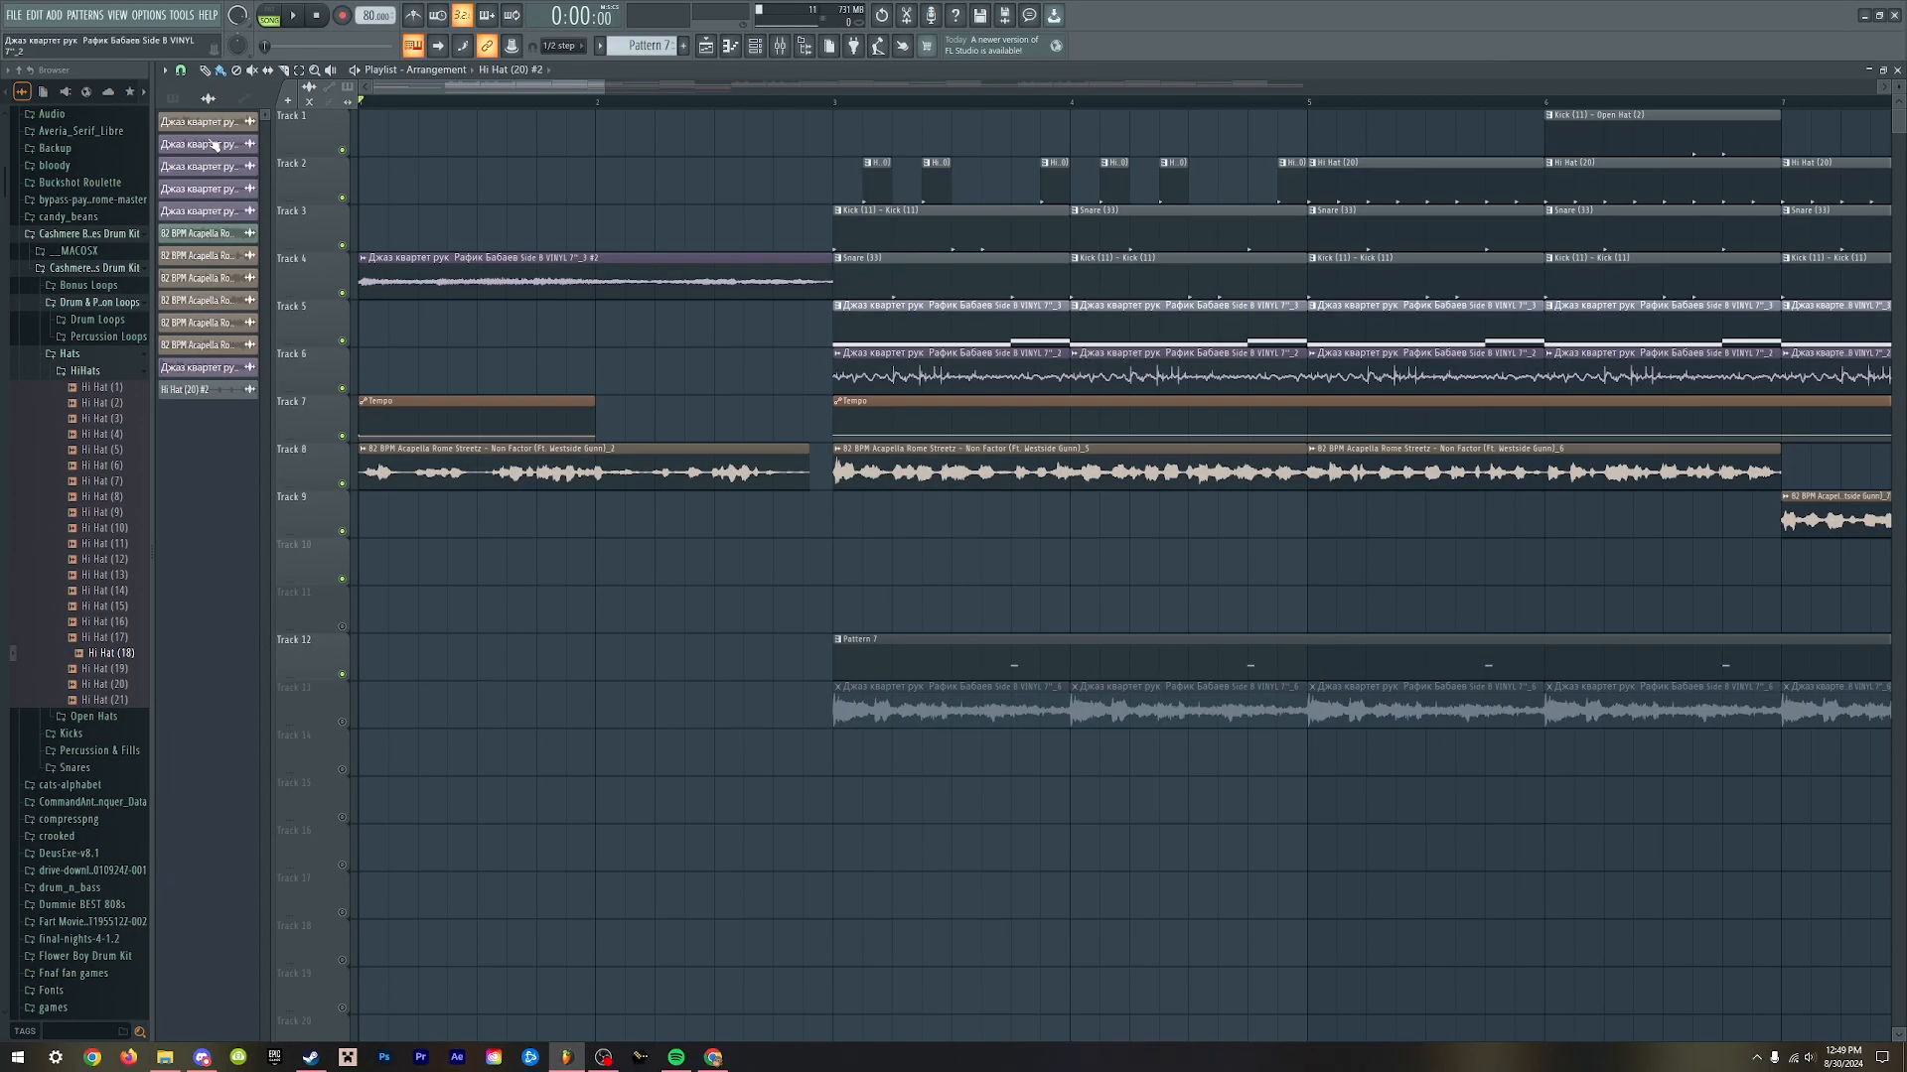
- Open the first sample clip's channel settings in FL Studio and send its waveform to the Edison audio editor
{"action": "double_click", "coordinate": [213, 122]}
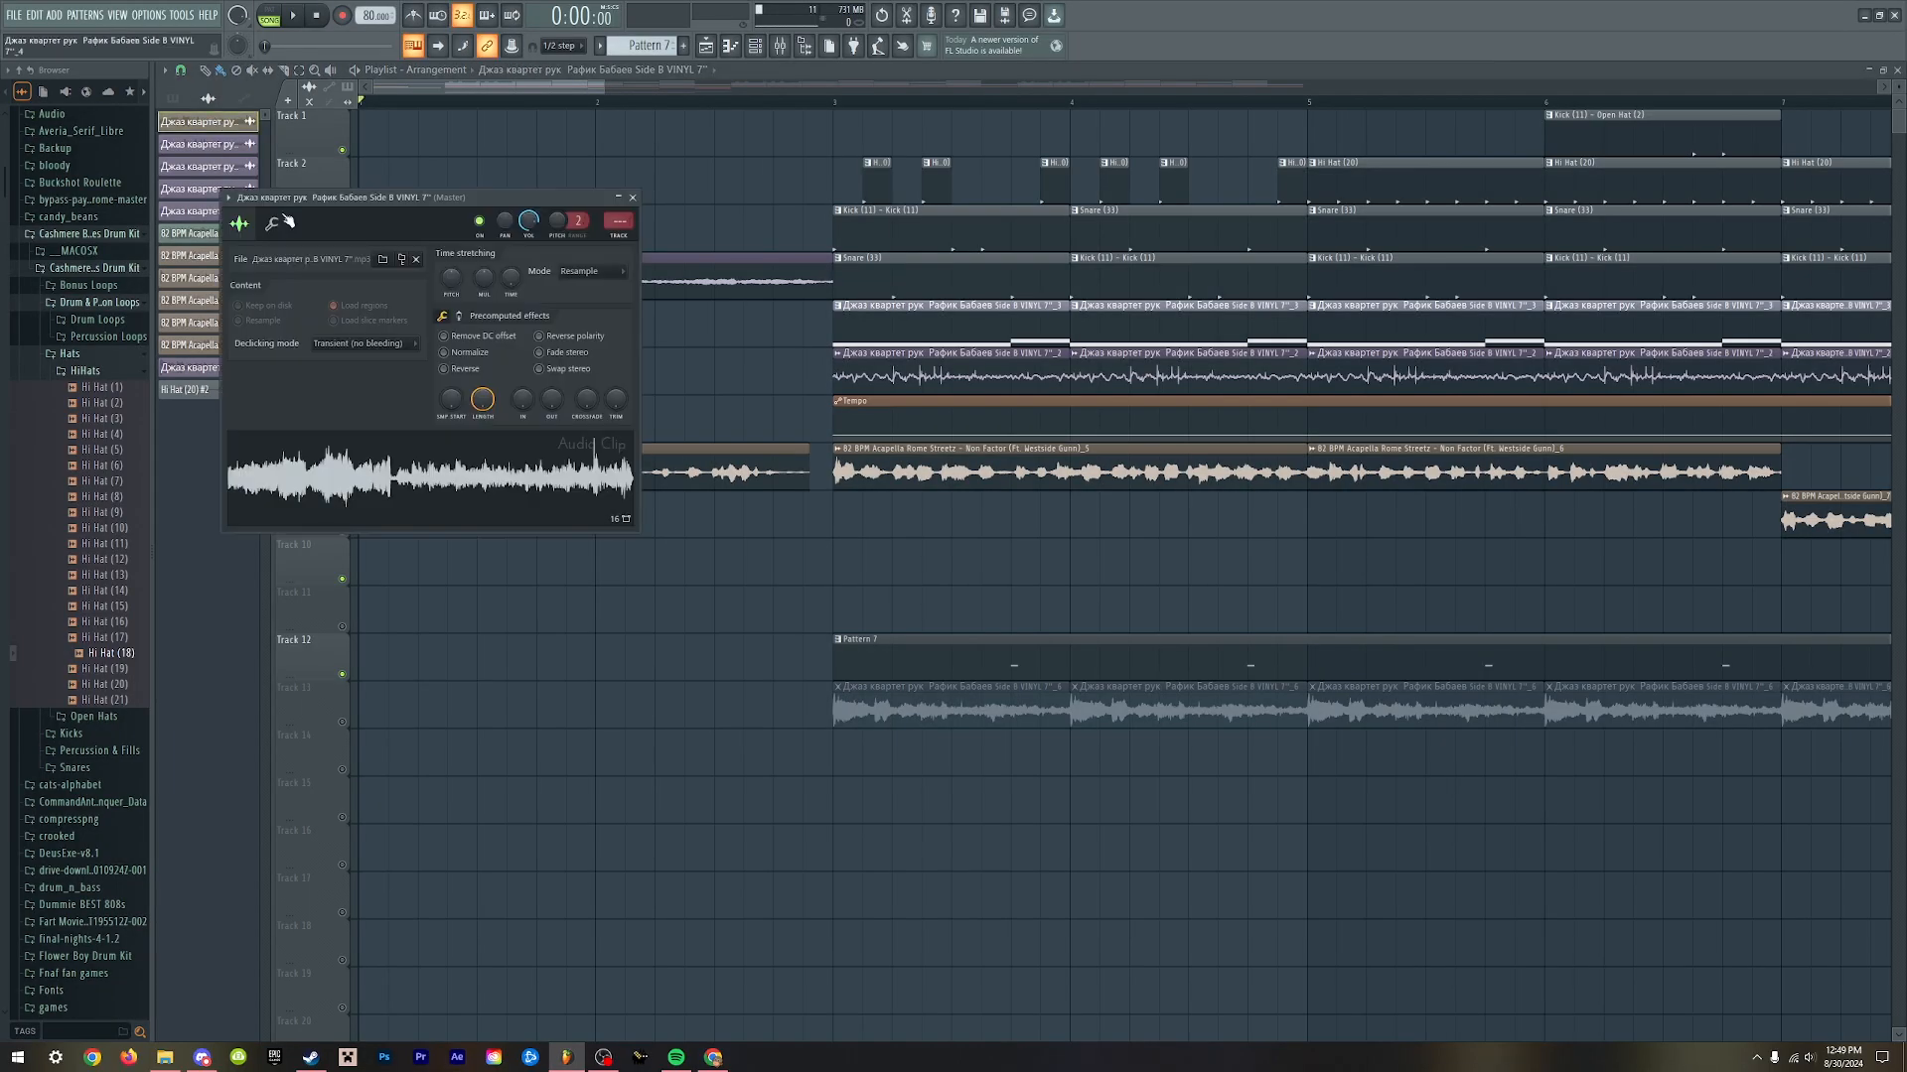
{"action": "right_click", "coordinate": [329, 491]}
{"action": "left_click", "coordinate": [373, 560]}
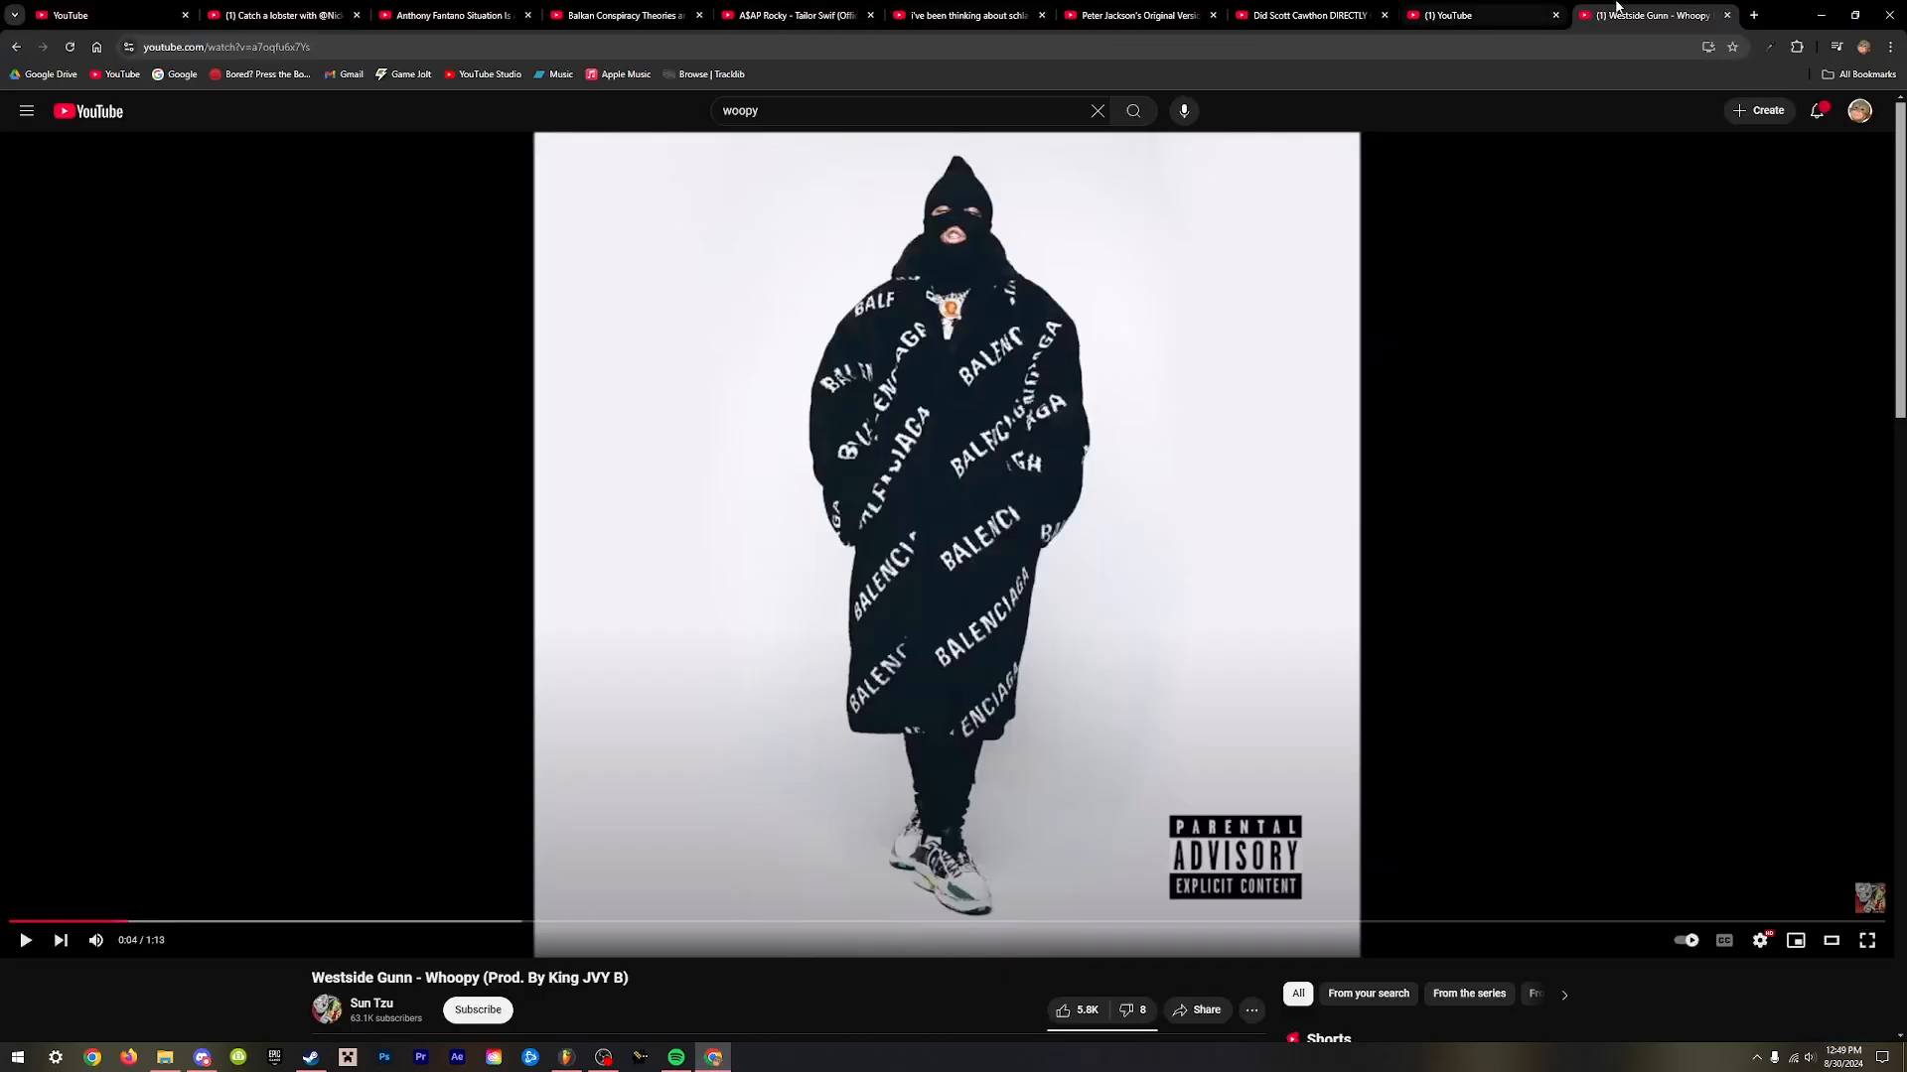
- Load samplette.io in the browser tab showing the Whoopy video
{"action": "left_click", "coordinate": [1586, 50]}
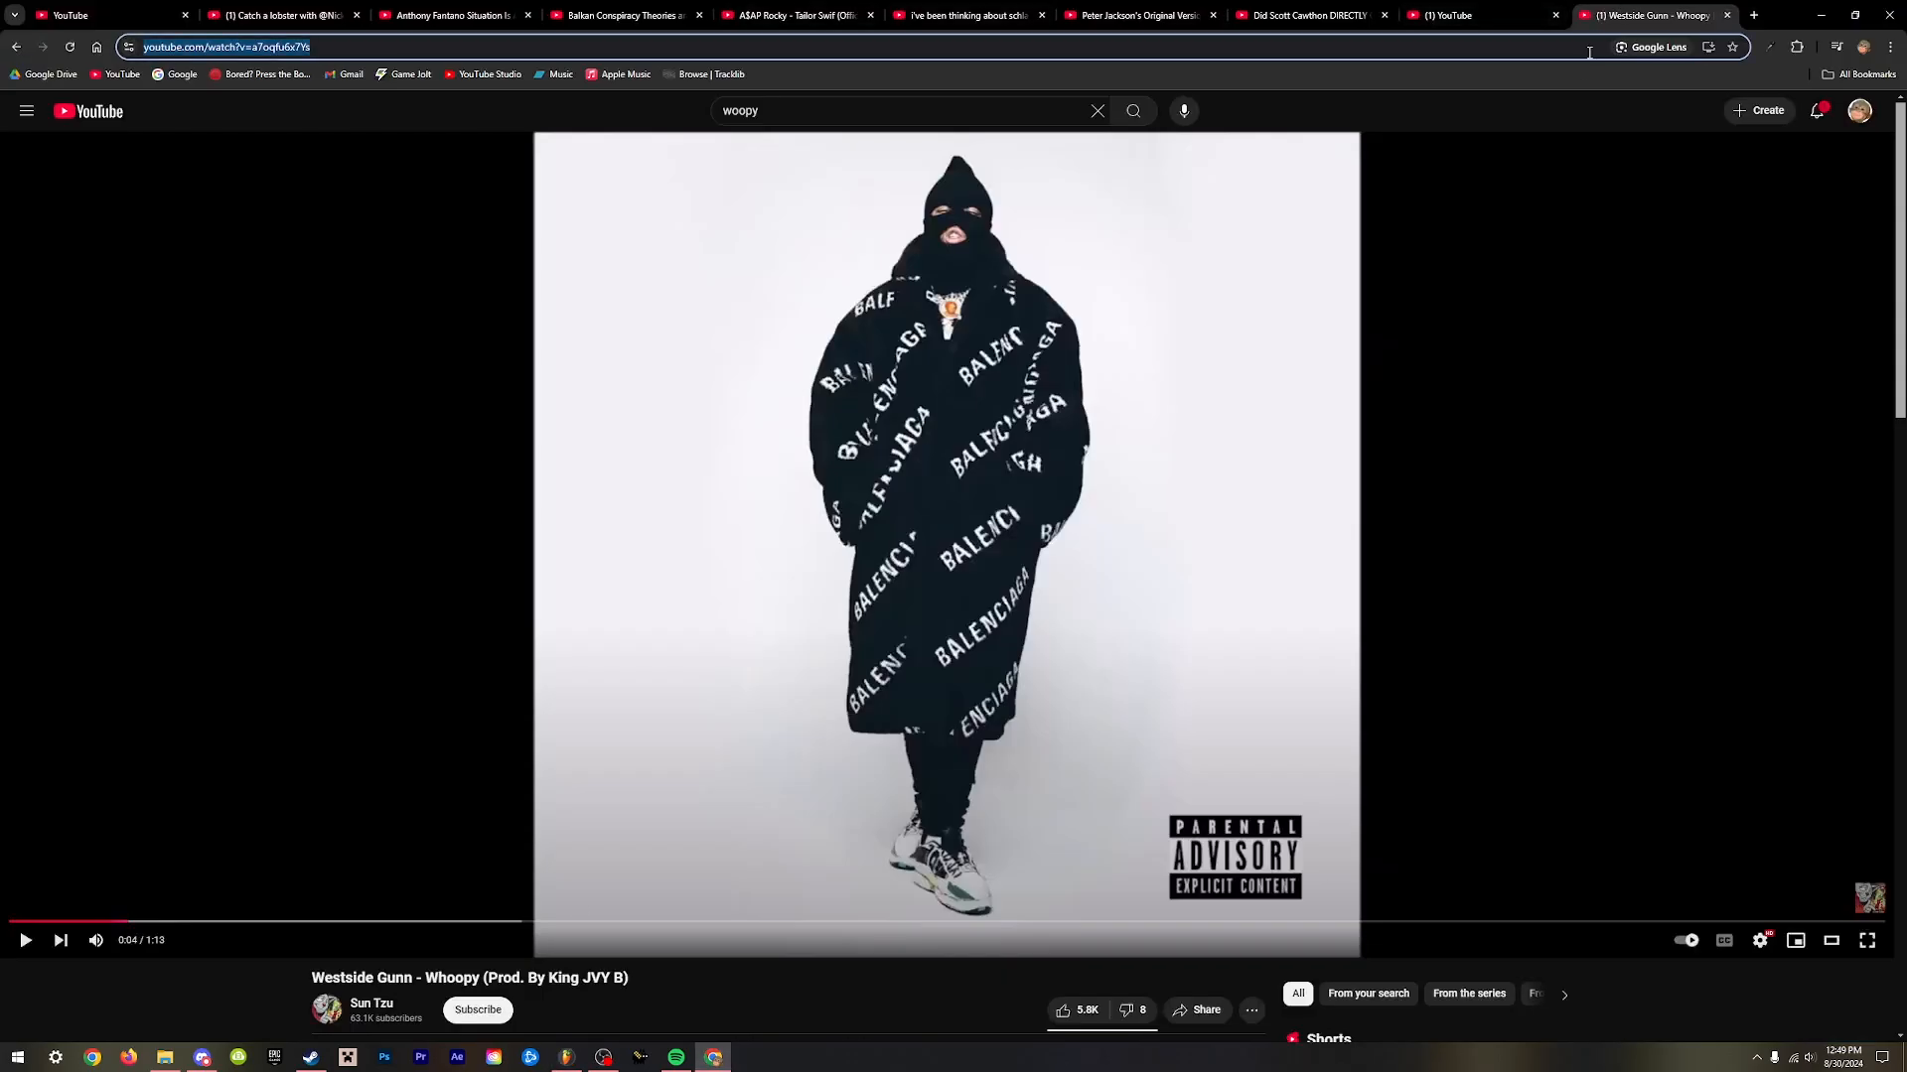
{"action": "type", "text": "samplette.io"}
{"action": "key", "text": "Return"}
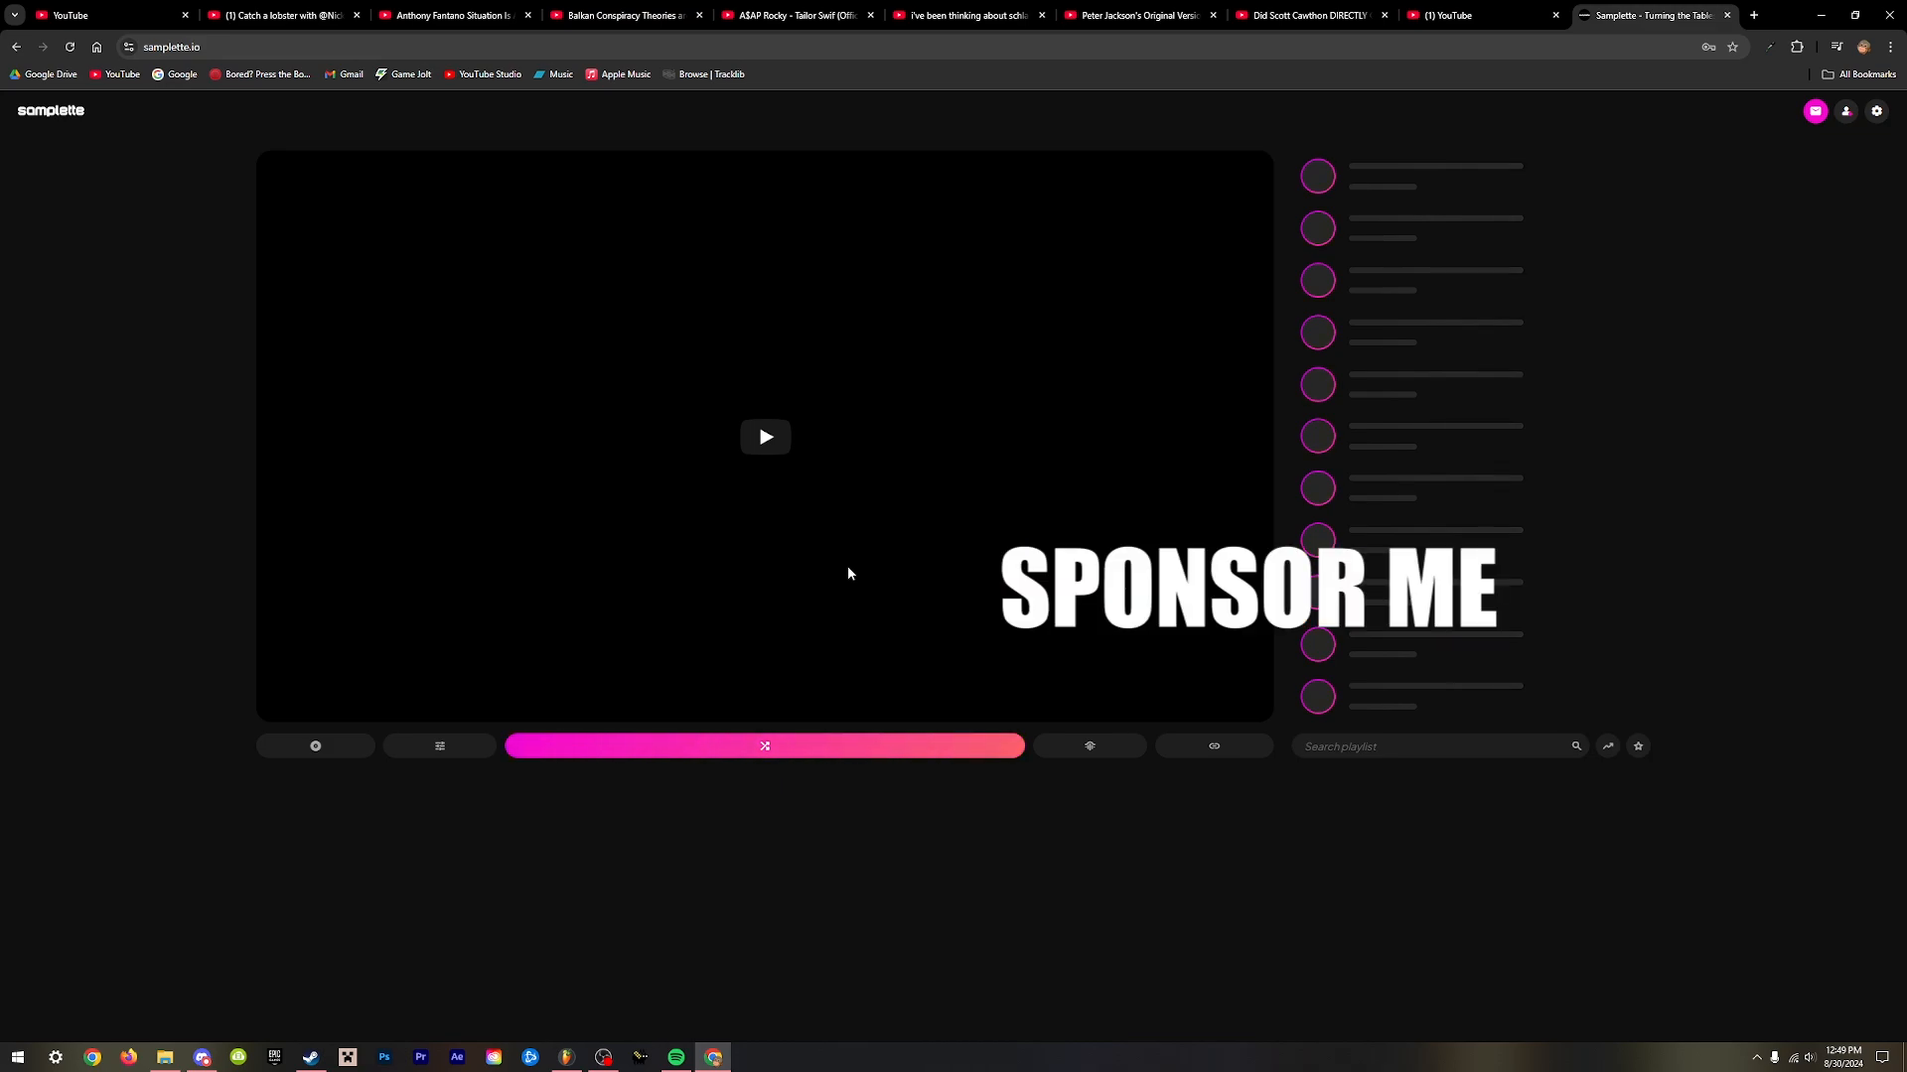
- Switch back to FL Studio and examine the original sample's waveform in Edison
{"action": "left_click", "coordinate": [559, 1066]}
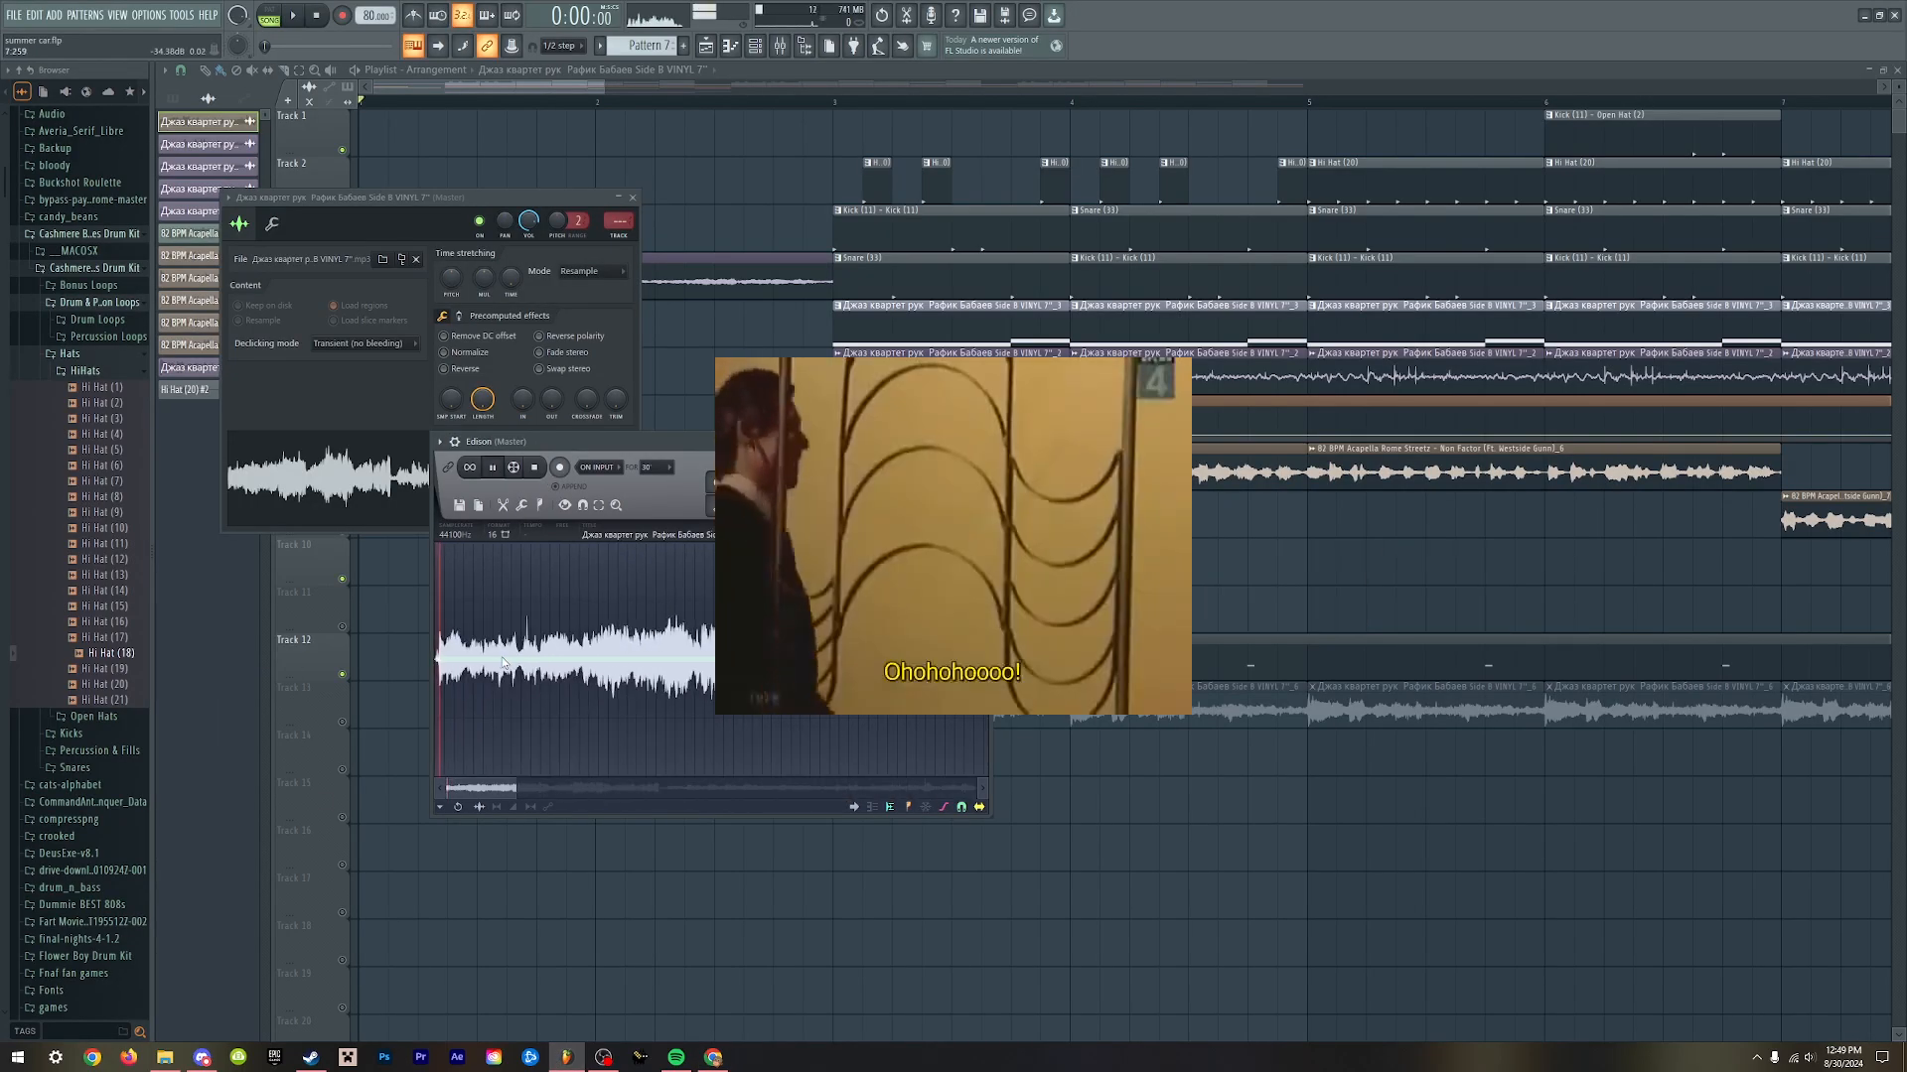
{"action": "scroll", "coordinate": [453, 685], "scroll_direction": "up", "scroll_amount": 5}
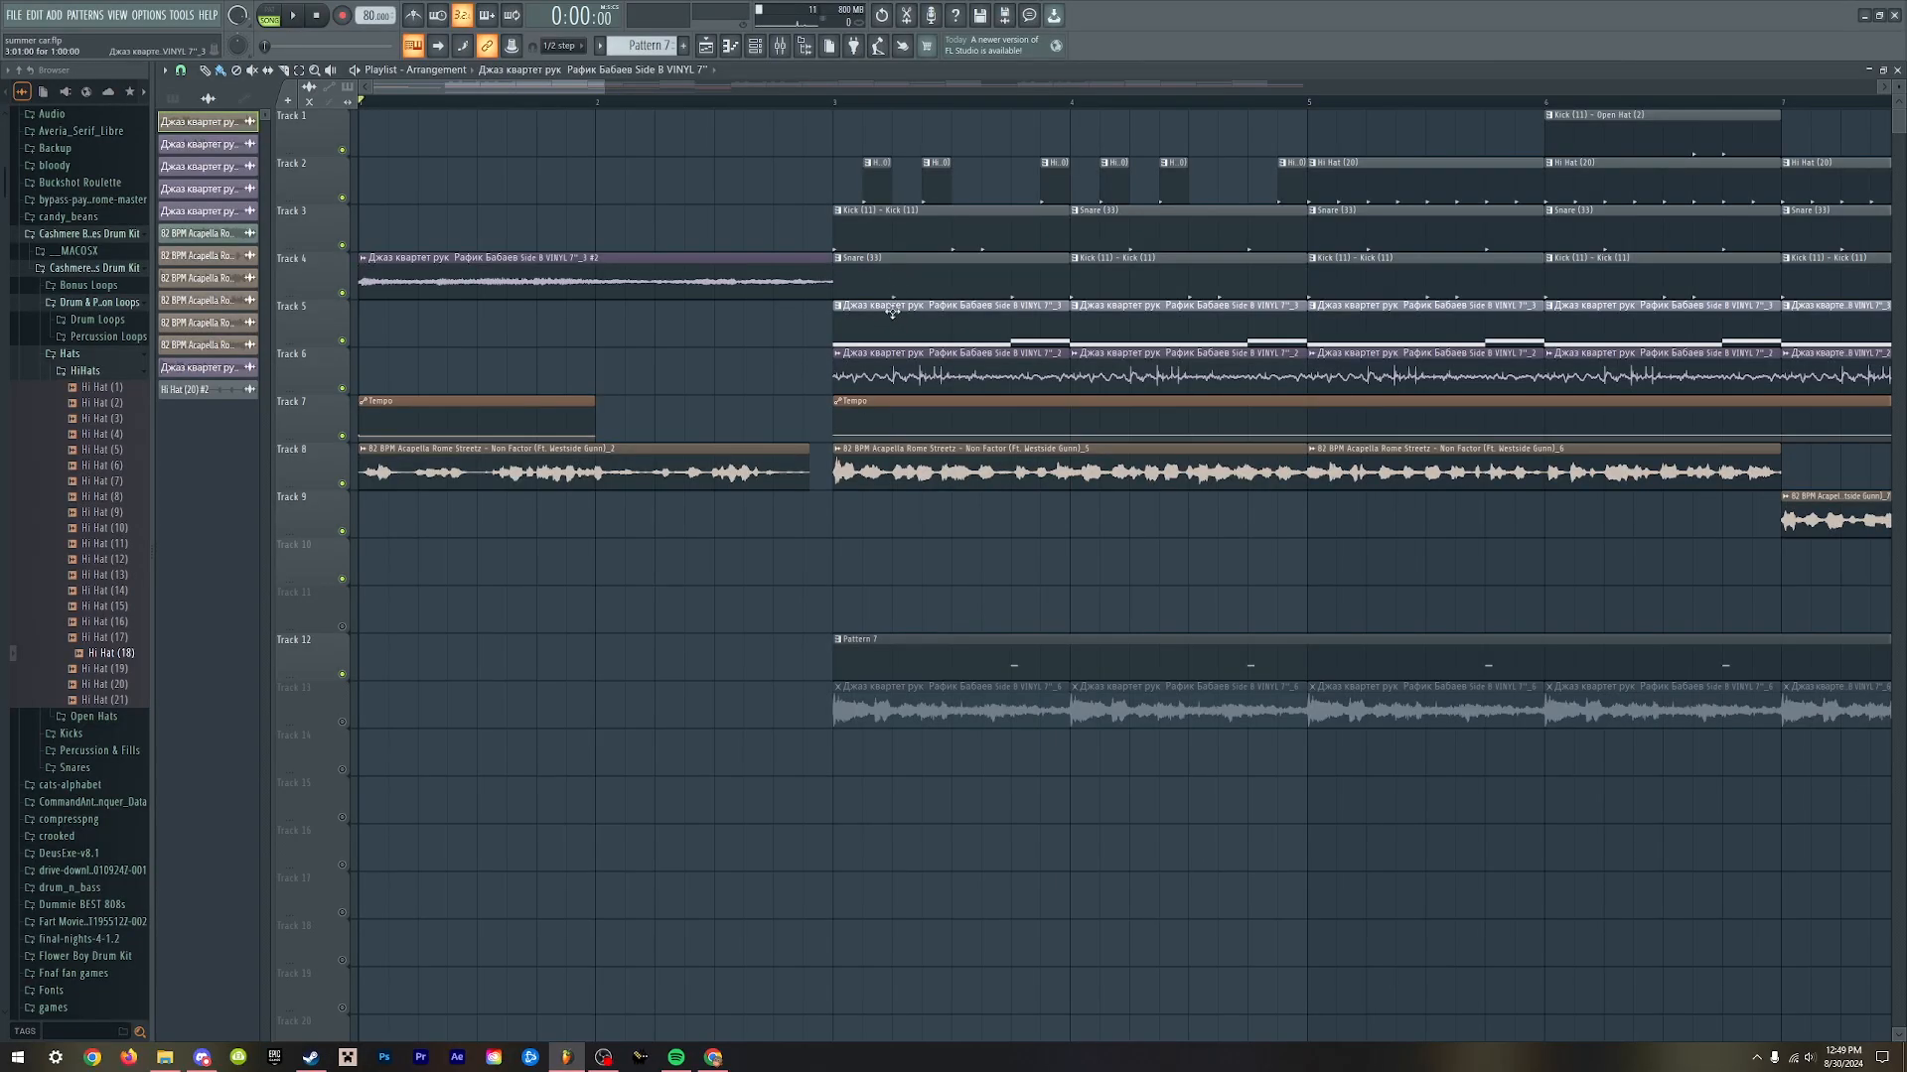
- Open the chopped sample's Slicex channel from its first Track 5 pattern clip and examine the slice markers on the waveform
{"action": "double_click", "coordinate": [892, 313]}
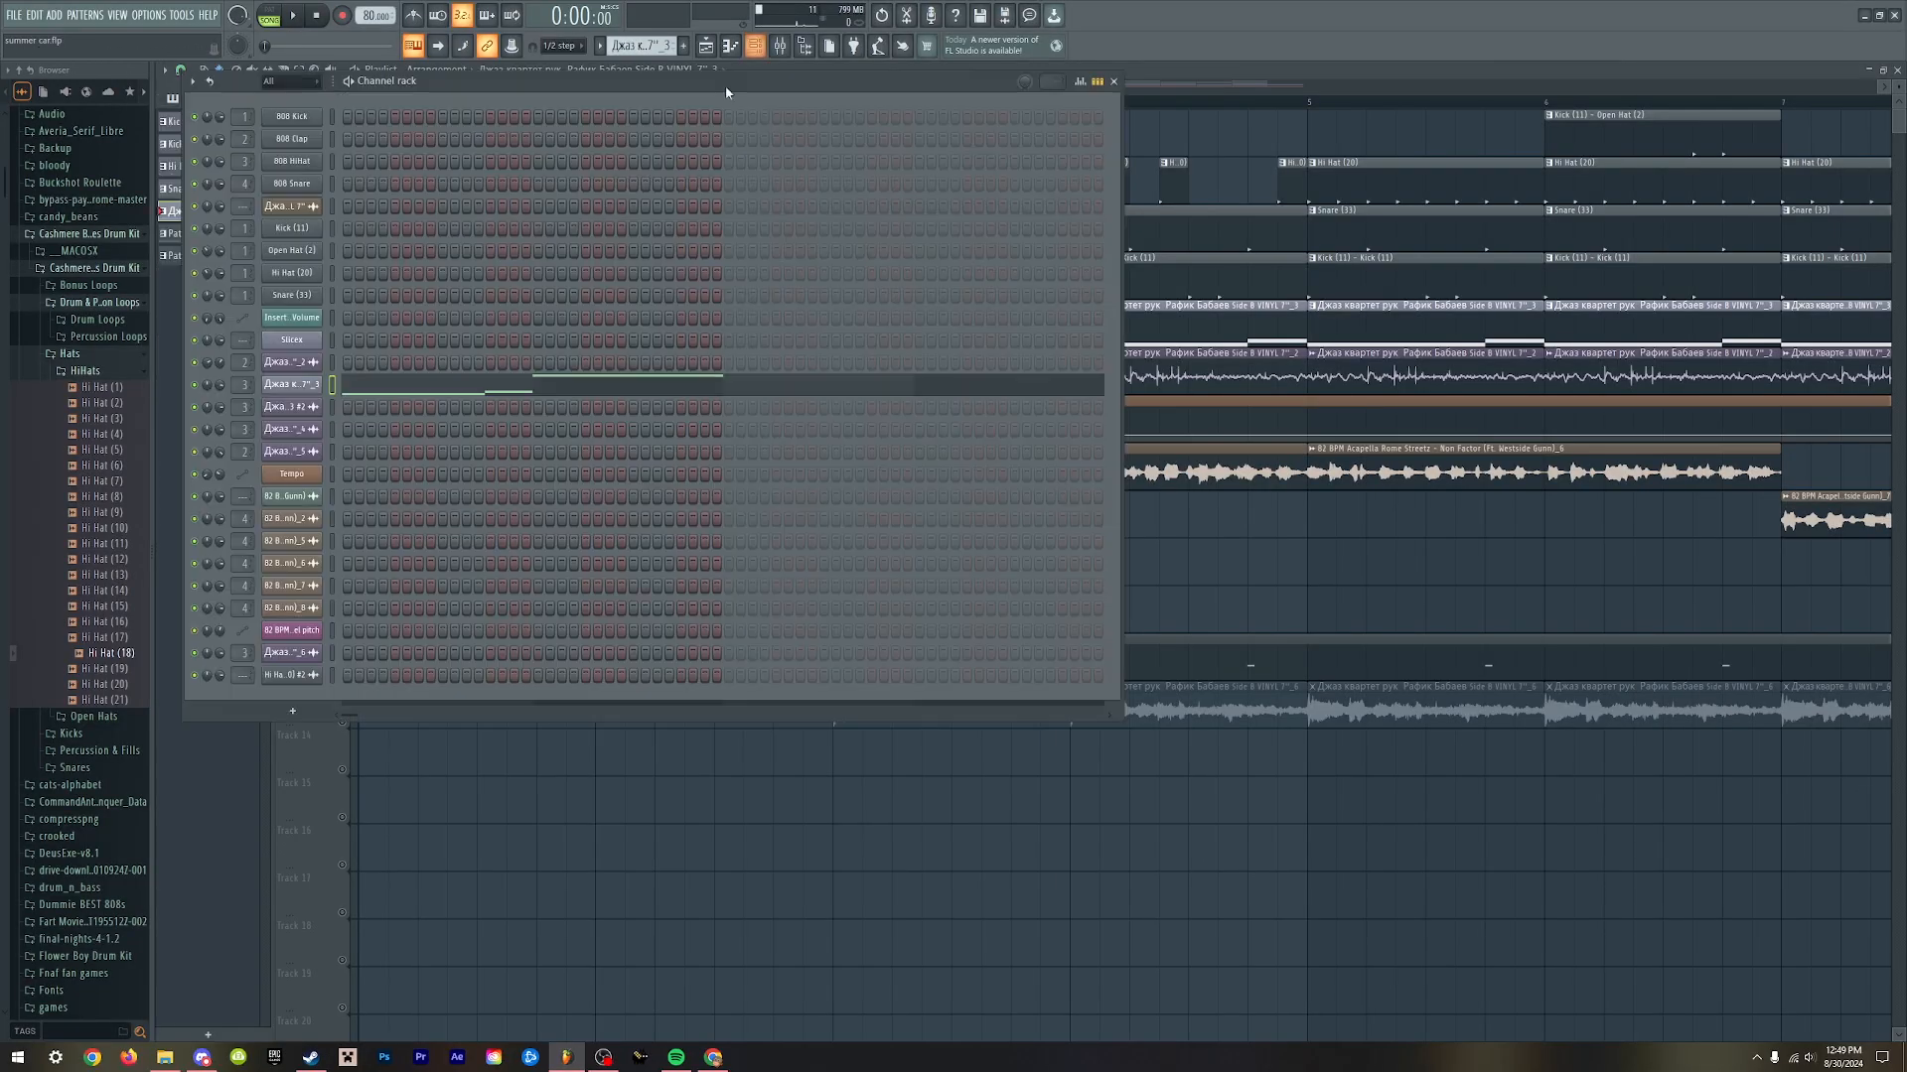
{"action": "left_click", "coordinate": [288, 383]}
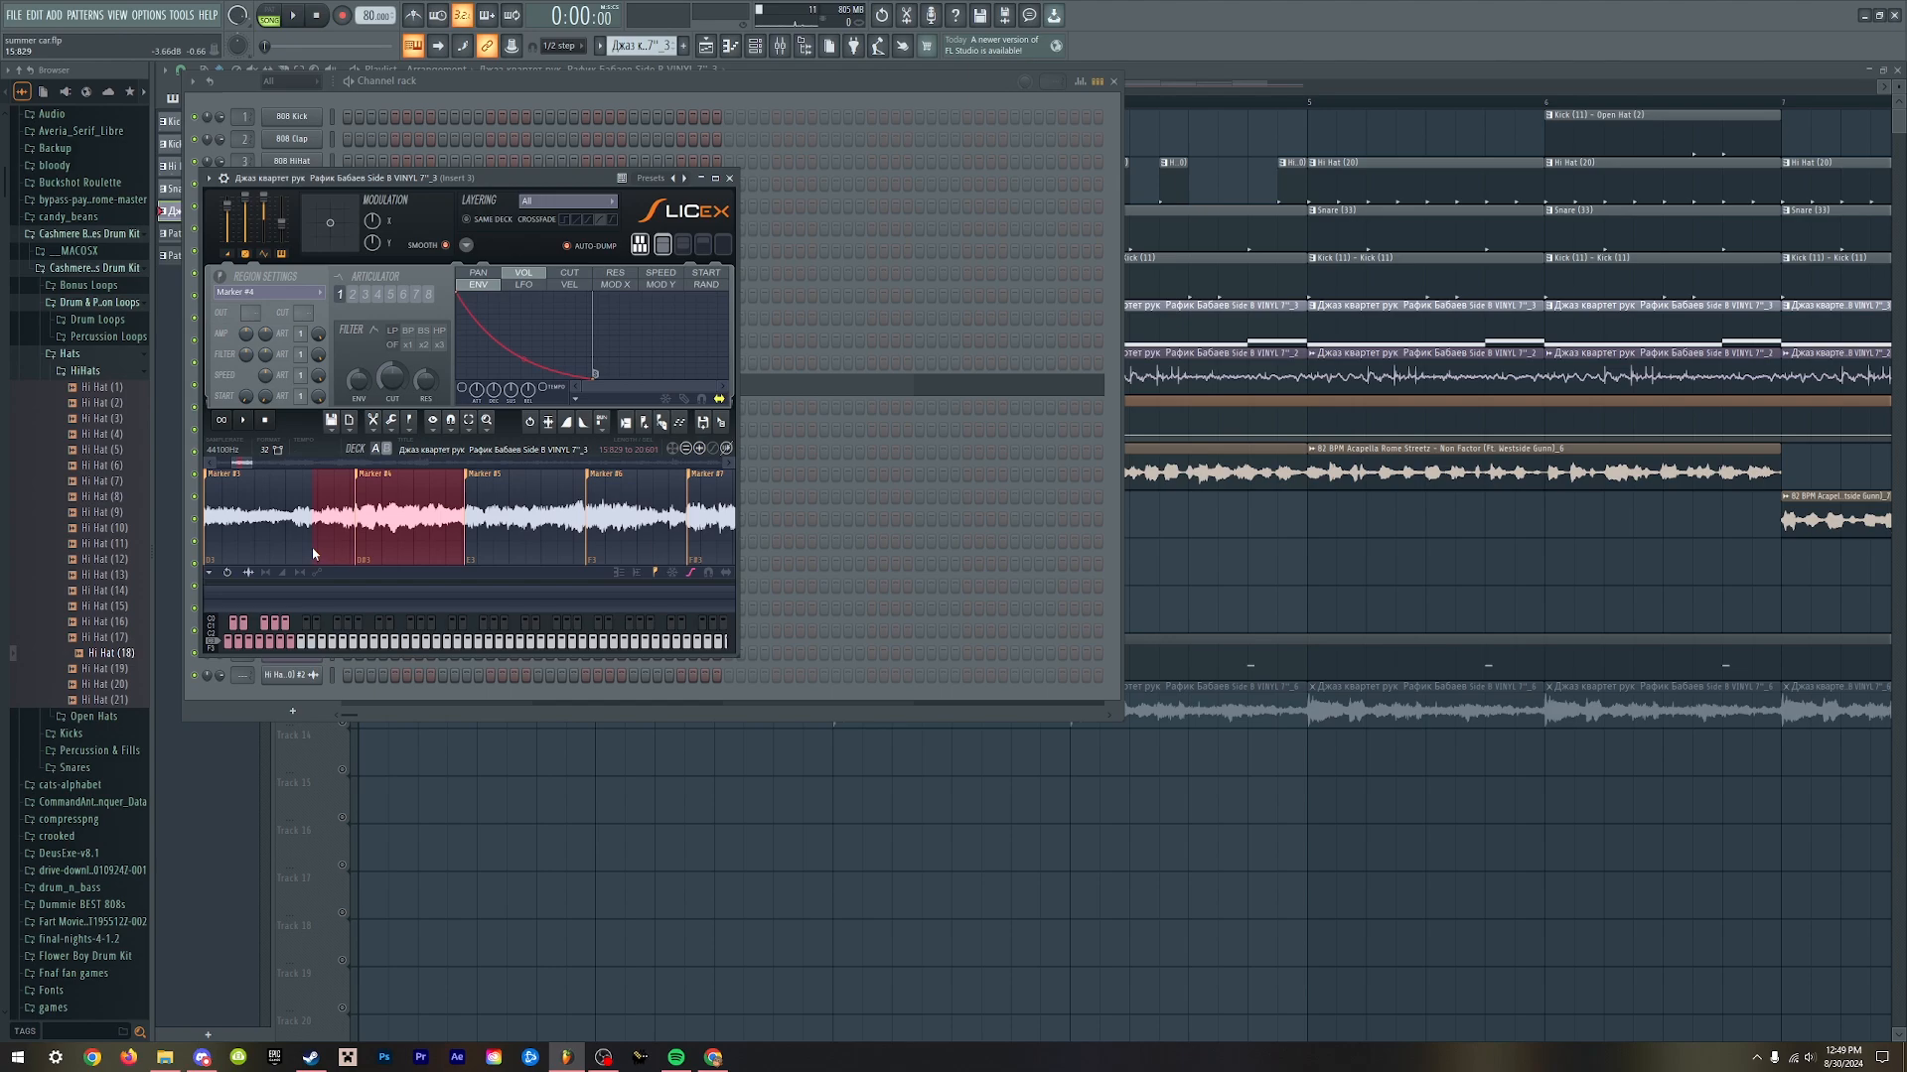
{"action": "scroll", "coordinate": [315, 548], "scroll_direction": "down", "scroll_amount": 3}
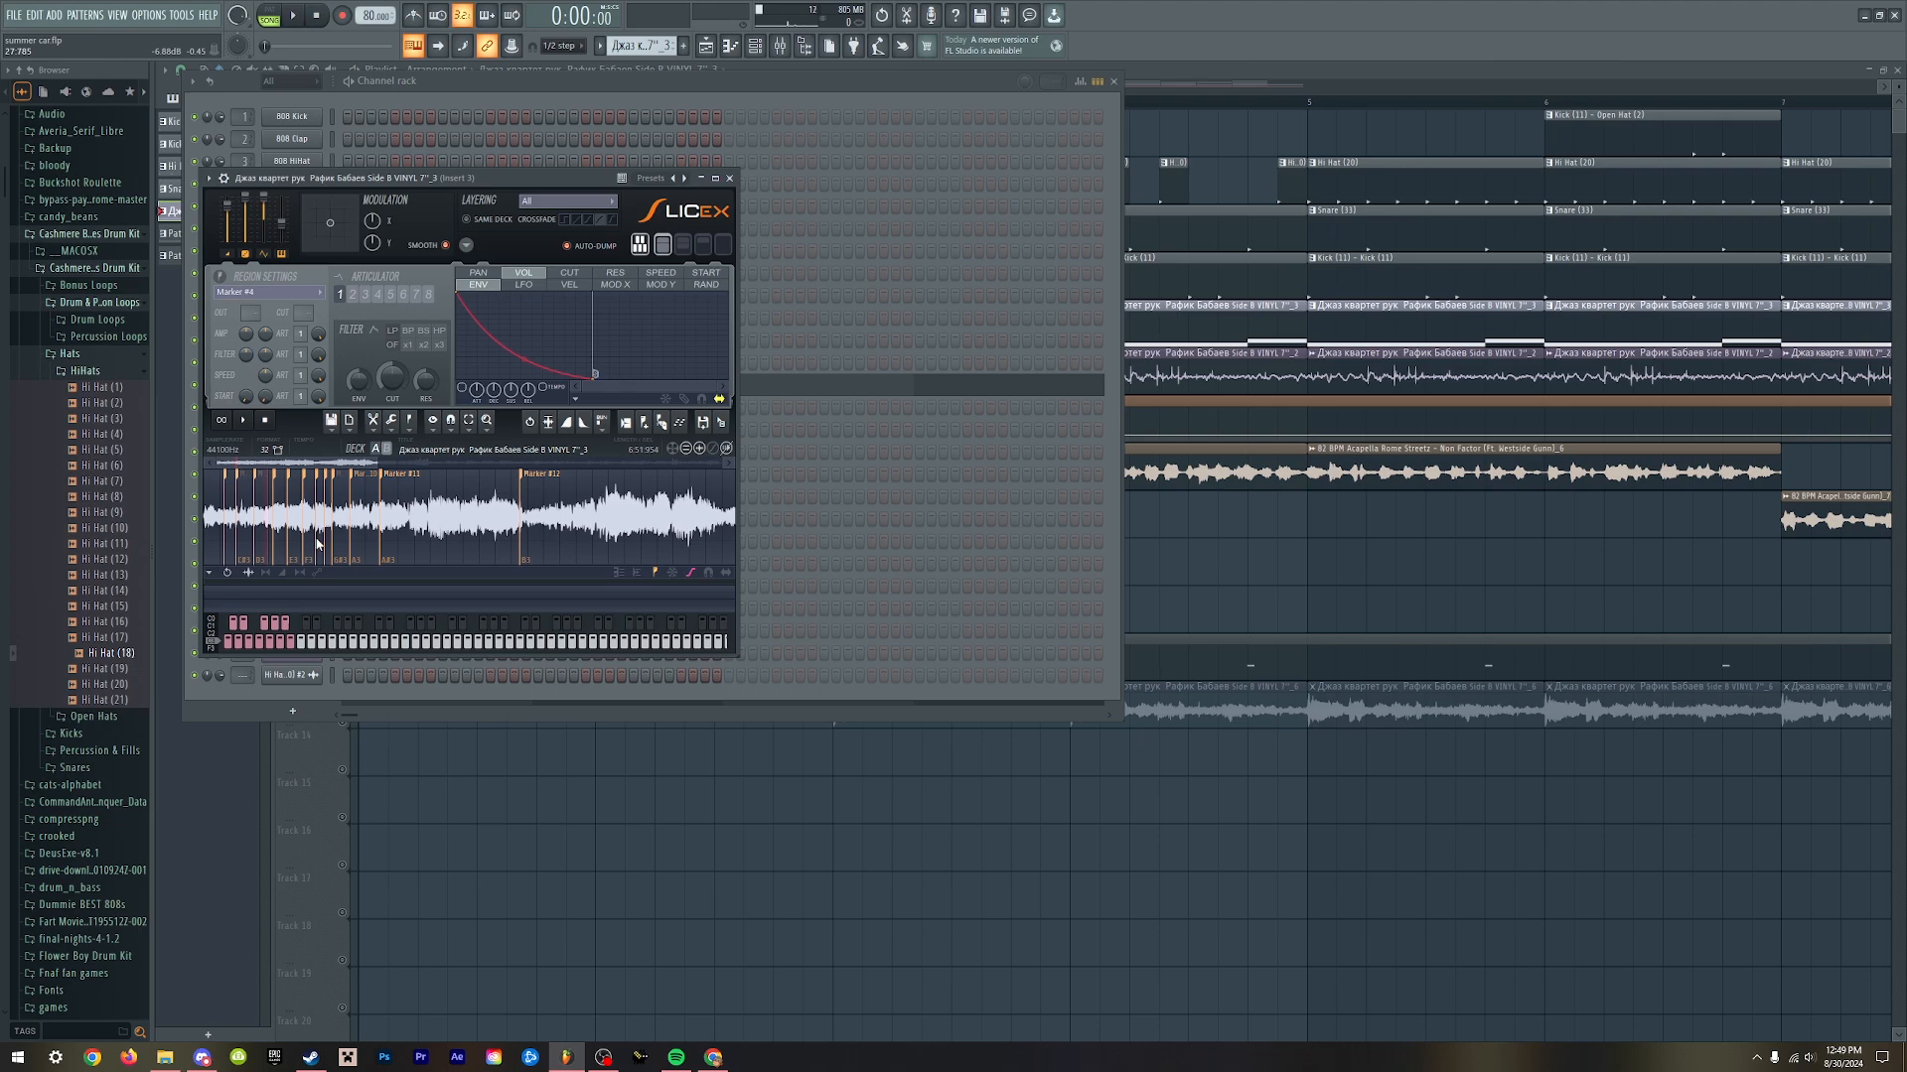
{"action": "scroll", "coordinate": [305, 531], "scroll_direction": "up", "scroll_amount": 5}
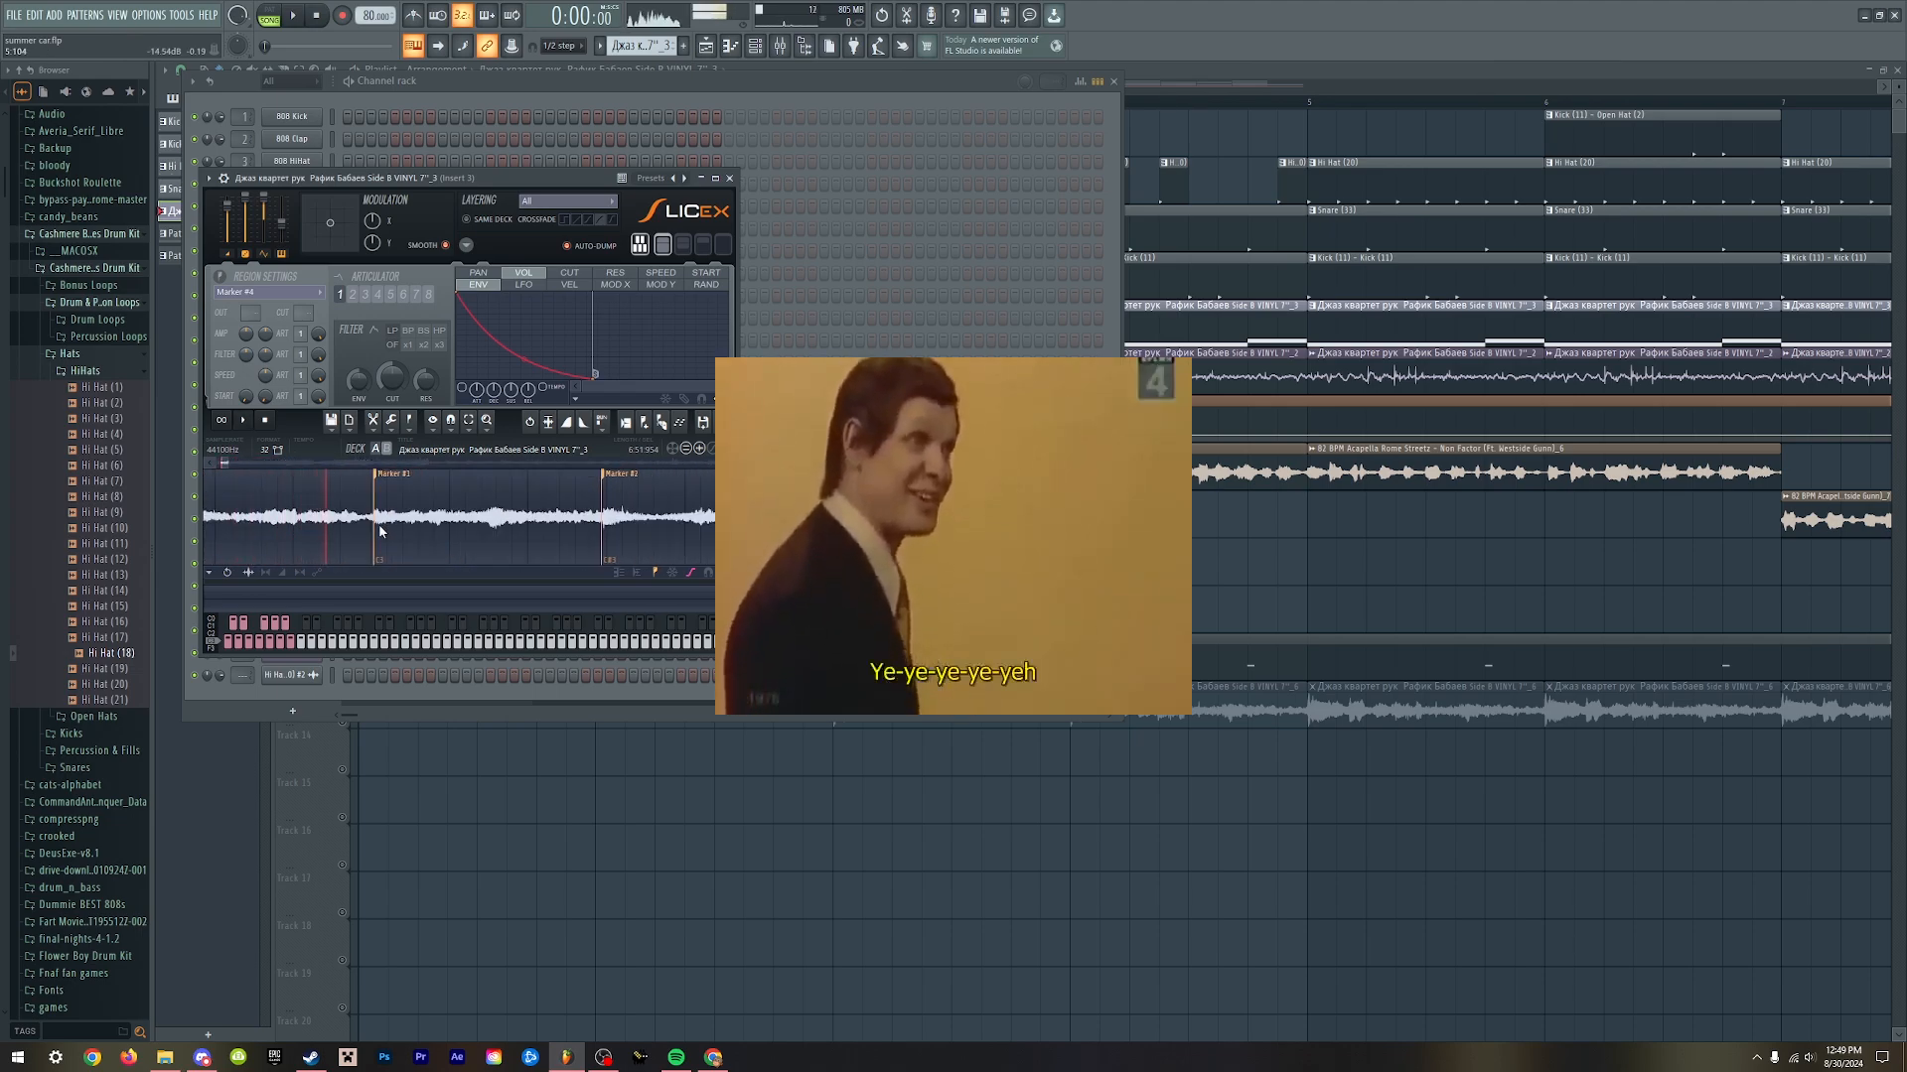
{"action": "scroll", "coordinate": [383, 528], "scroll_direction": "down", "scroll_amount": 3}
{"action": "scroll", "coordinate": [431, 541], "scroll_direction": "up", "scroll_amount": 3}
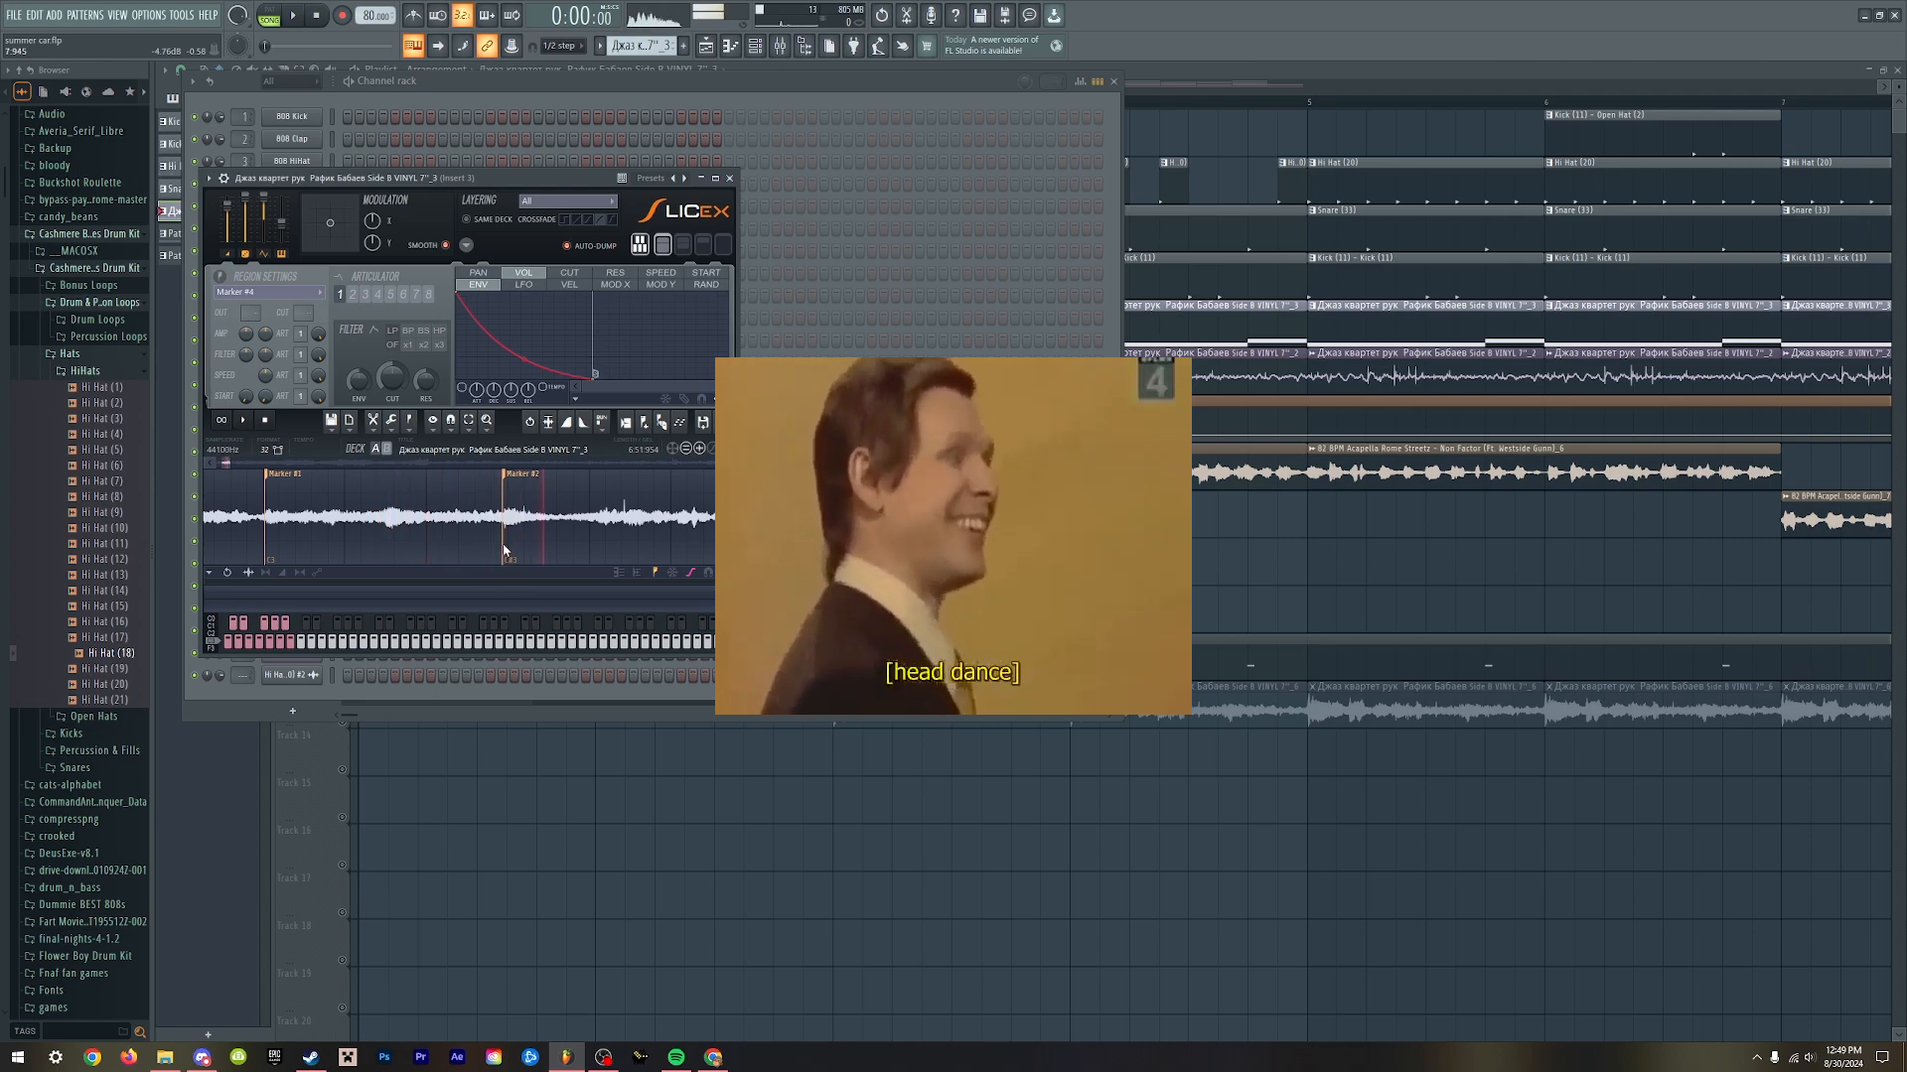
- Show the mixer, inspect the spacing of the first Slicex markers, and audition a slice of the chopped sample
{"action": "key", "text": "F9"}
{"action": "scroll", "coordinate": [509, 526], "scroll_direction": "down", "scroll_amount": 3}
{"action": "scroll", "coordinate": [571, 534], "scroll_direction": "down", "scroll_amount": 1}
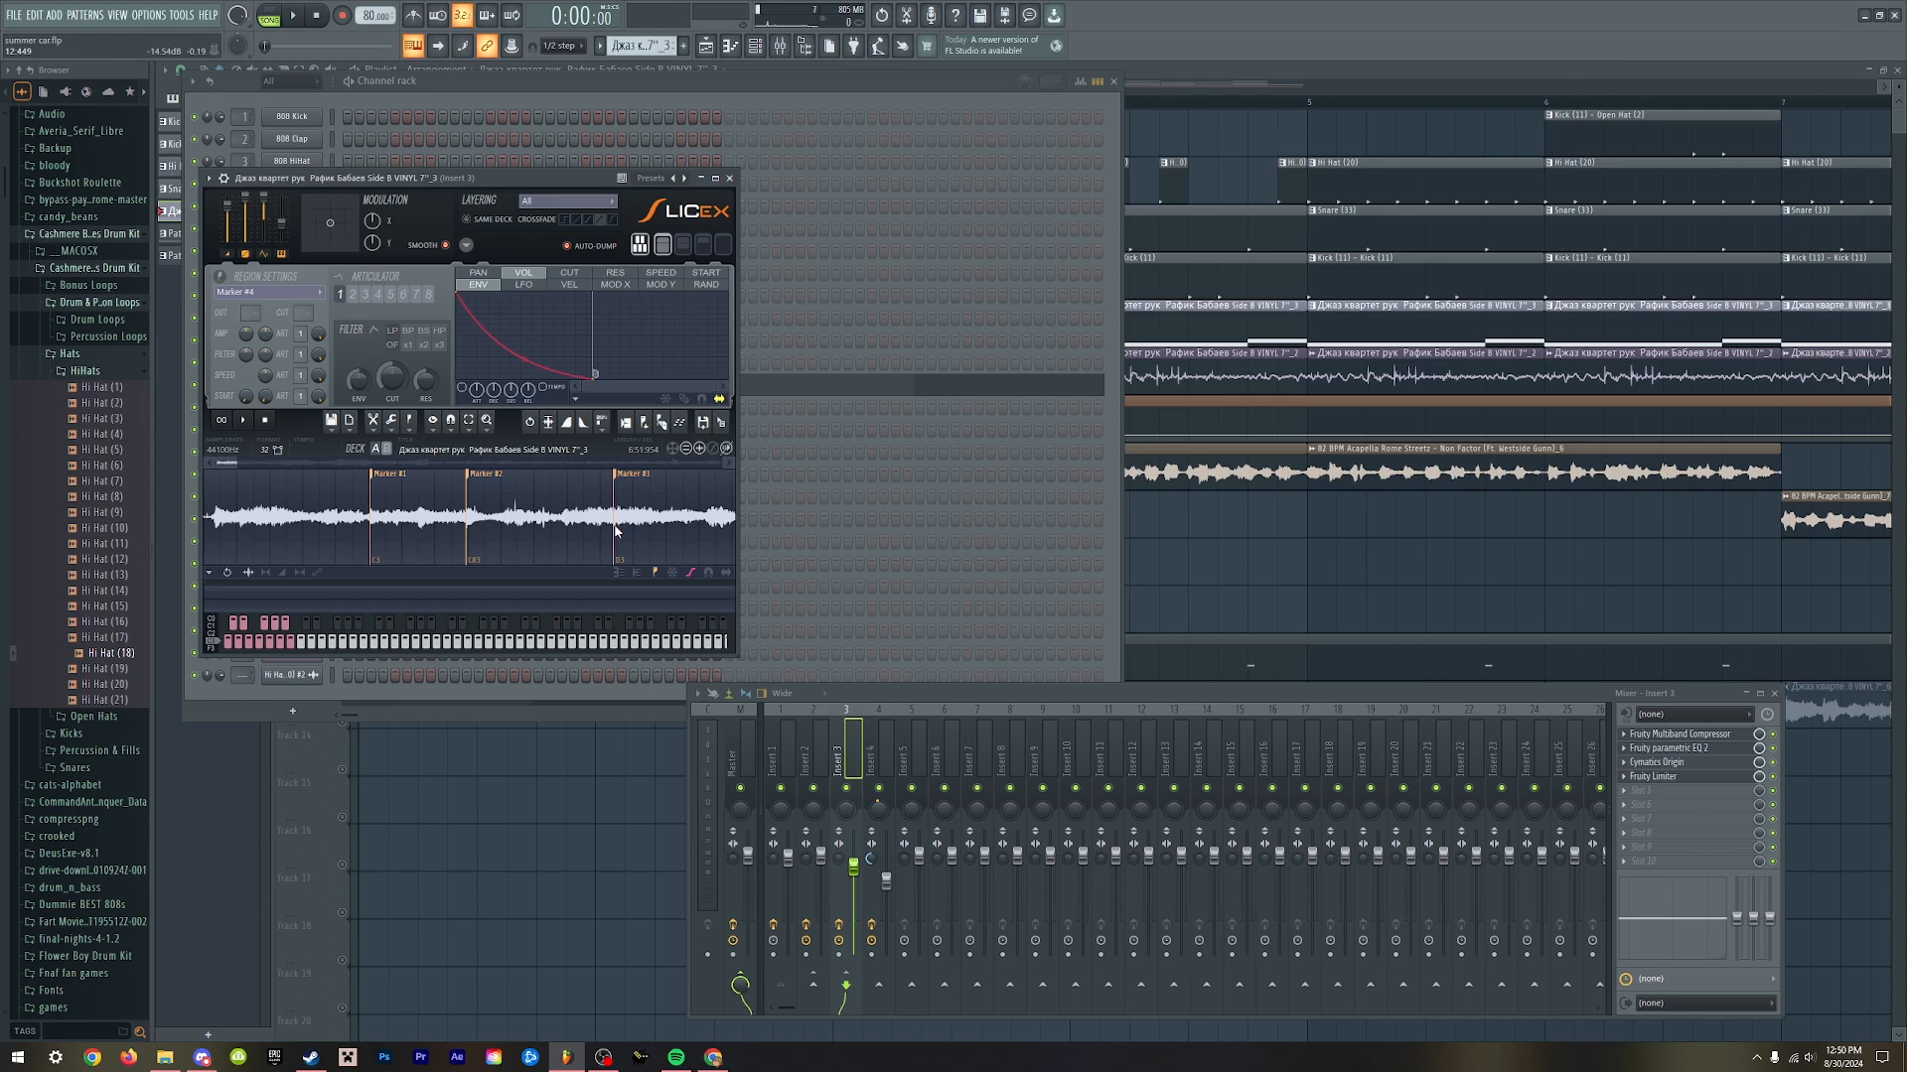
{"action": "scroll", "coordinate": [583, 526], "scroll_direction": "up", "scroll_amount": 3}
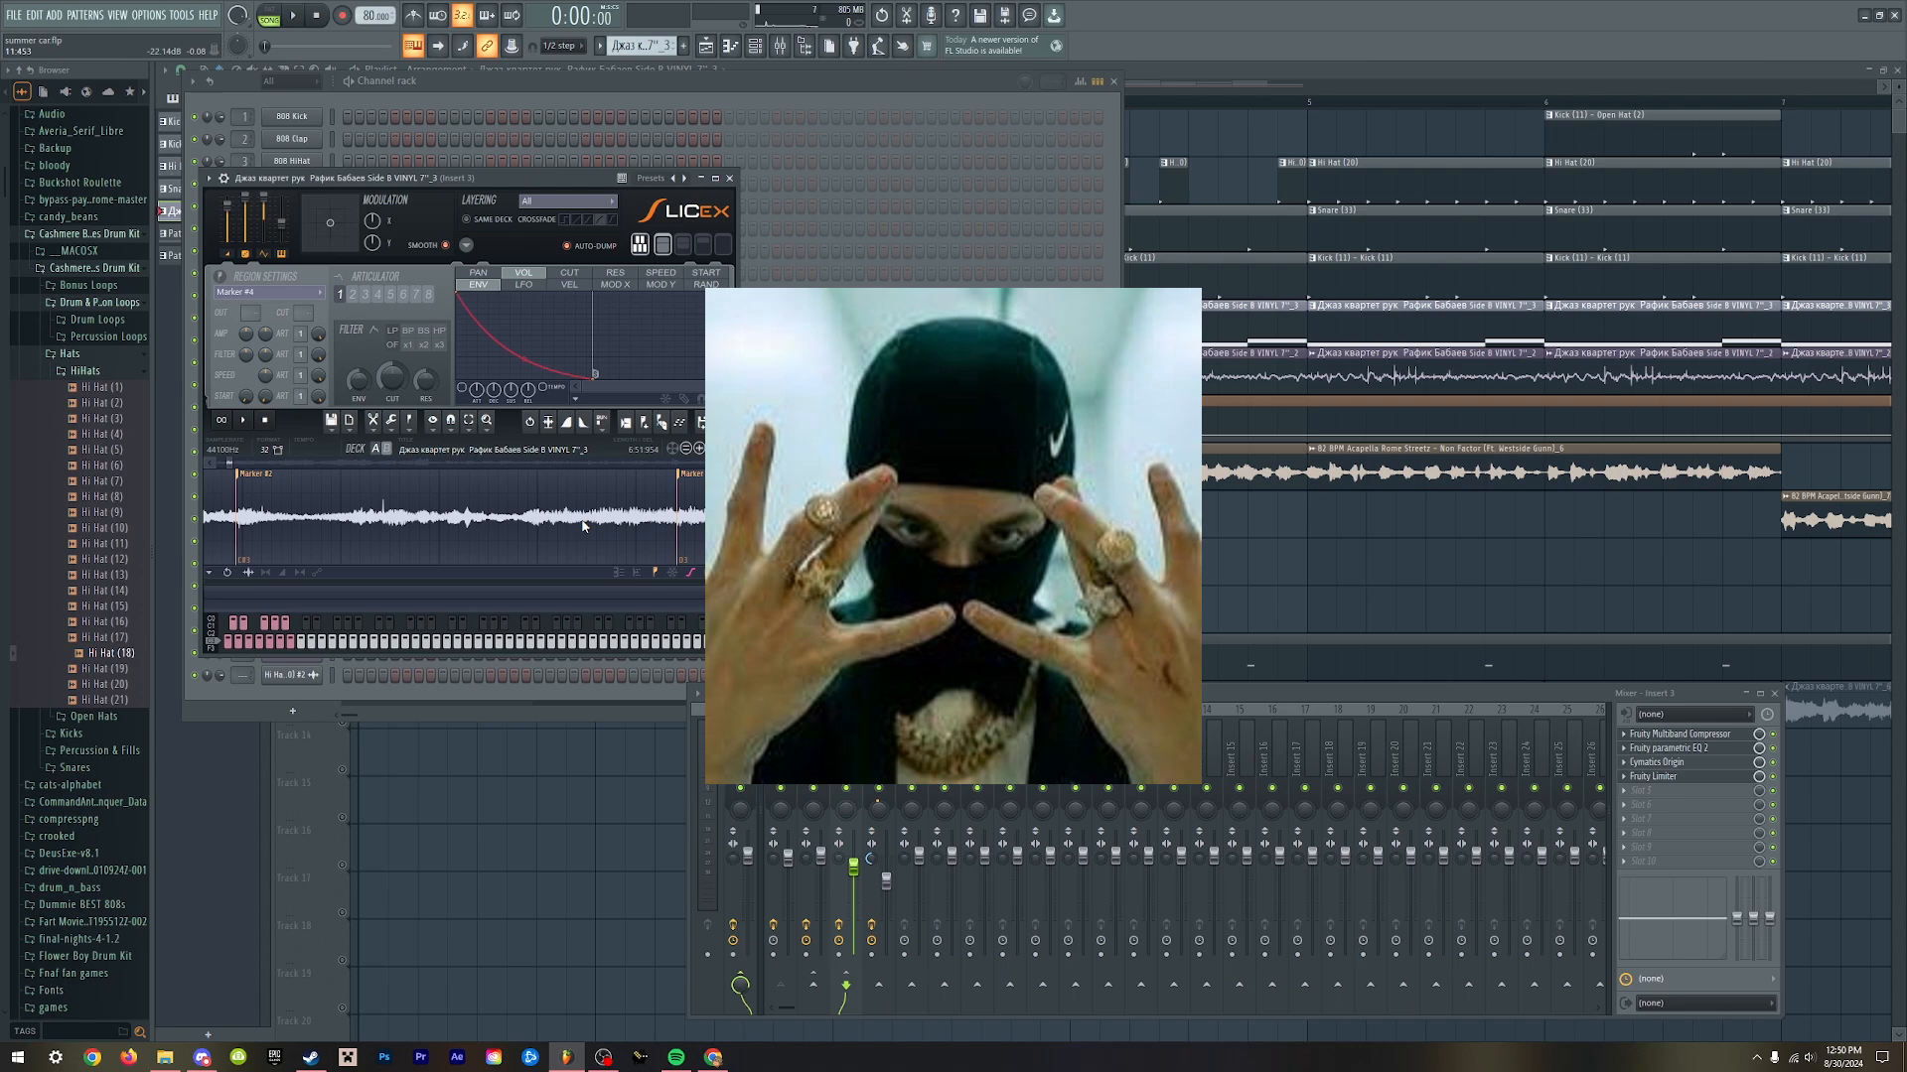
{"action": "scroll", "coordinate": [583, 526], "scroll_direction": "down", "scroll_amount": 5}
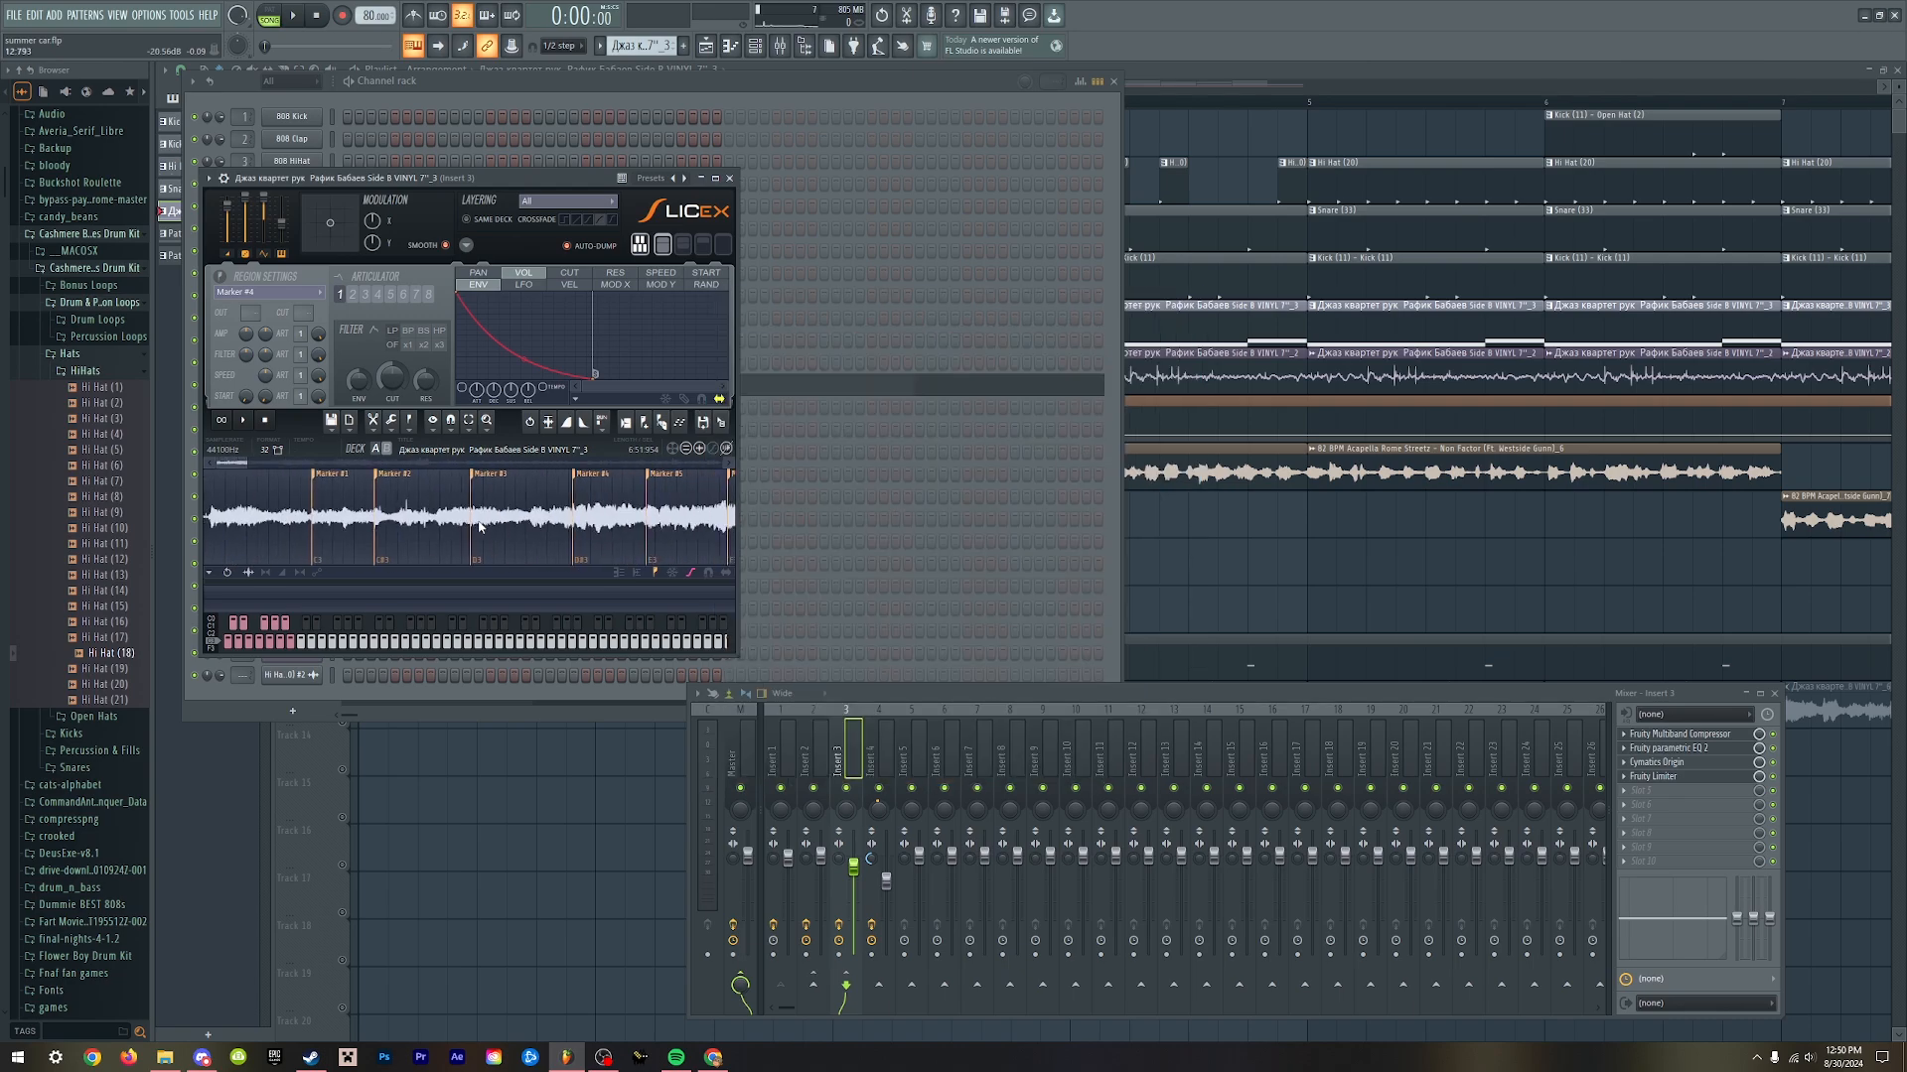
{"action": "scroll", "coordinate": [446, 526], "scroll_direction": "down", "scroll_amount": 1}
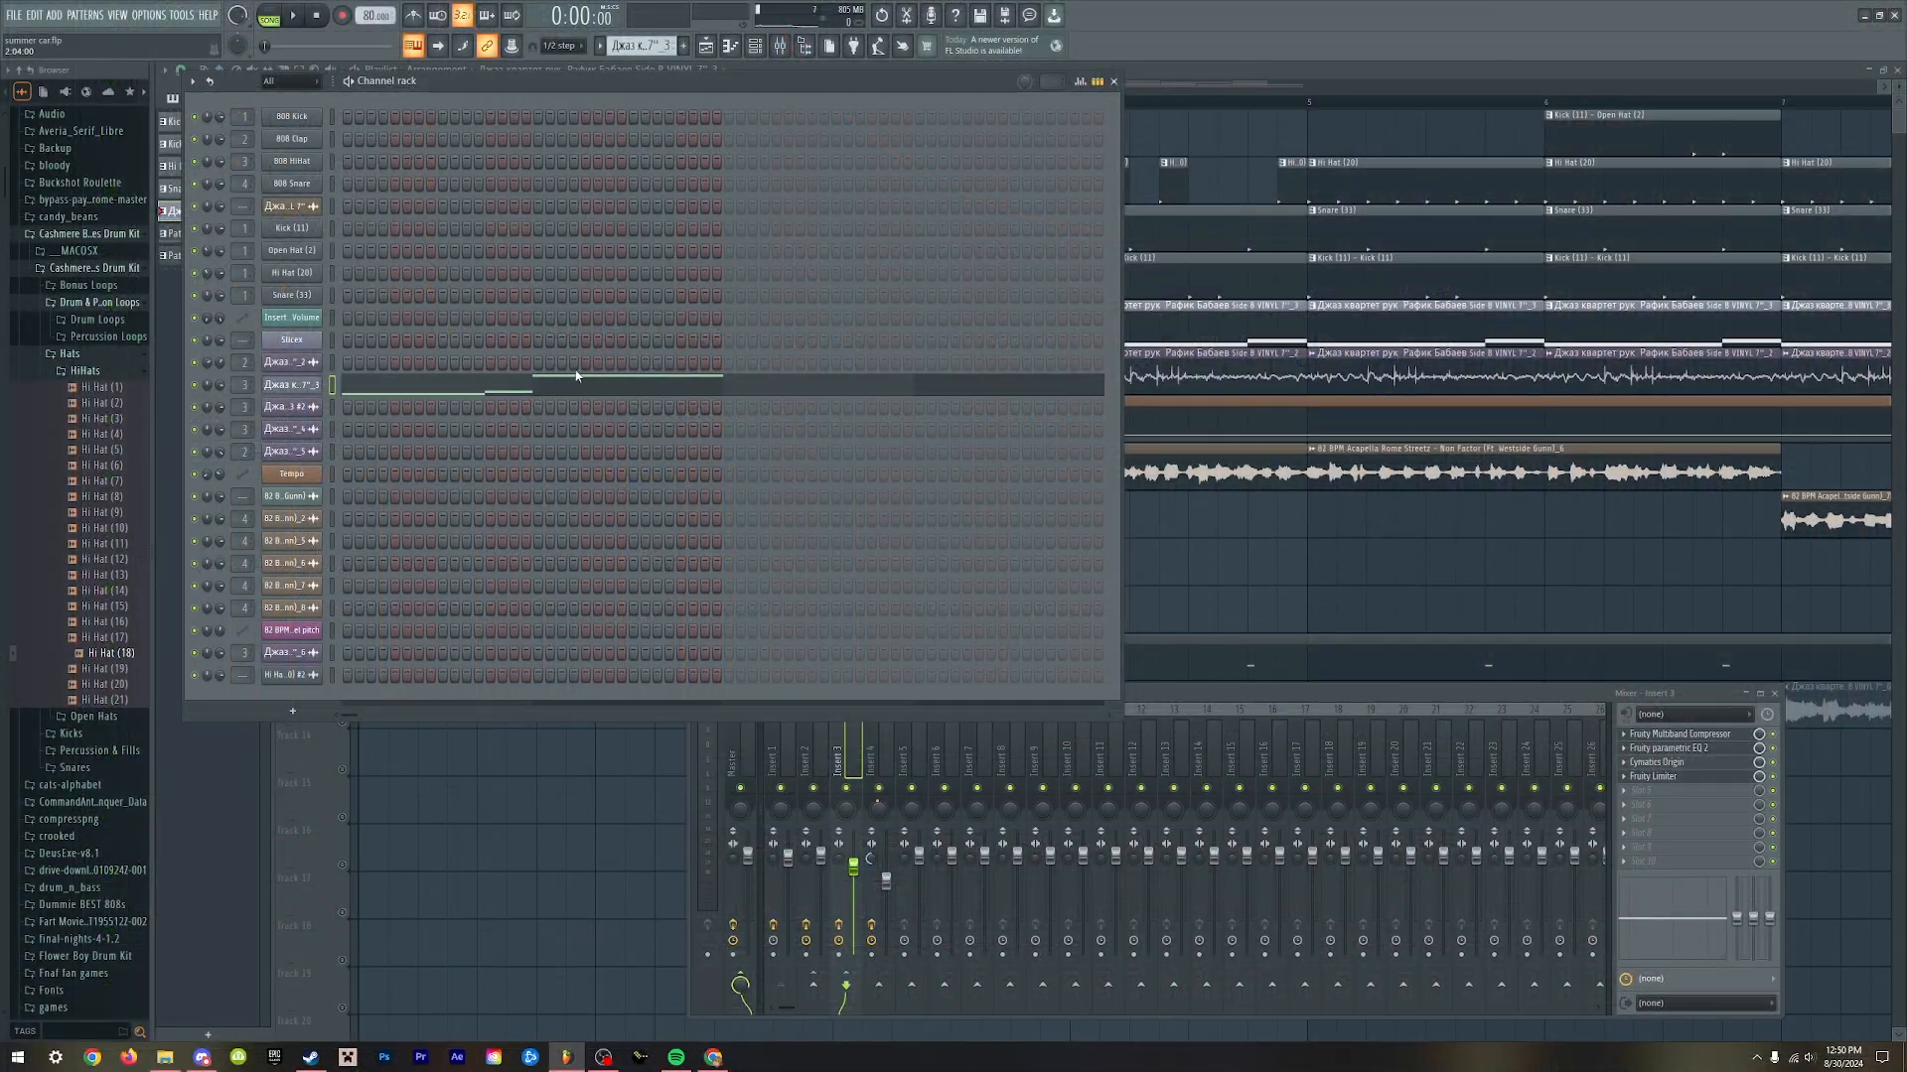
{"action": "key", "text": "d"}
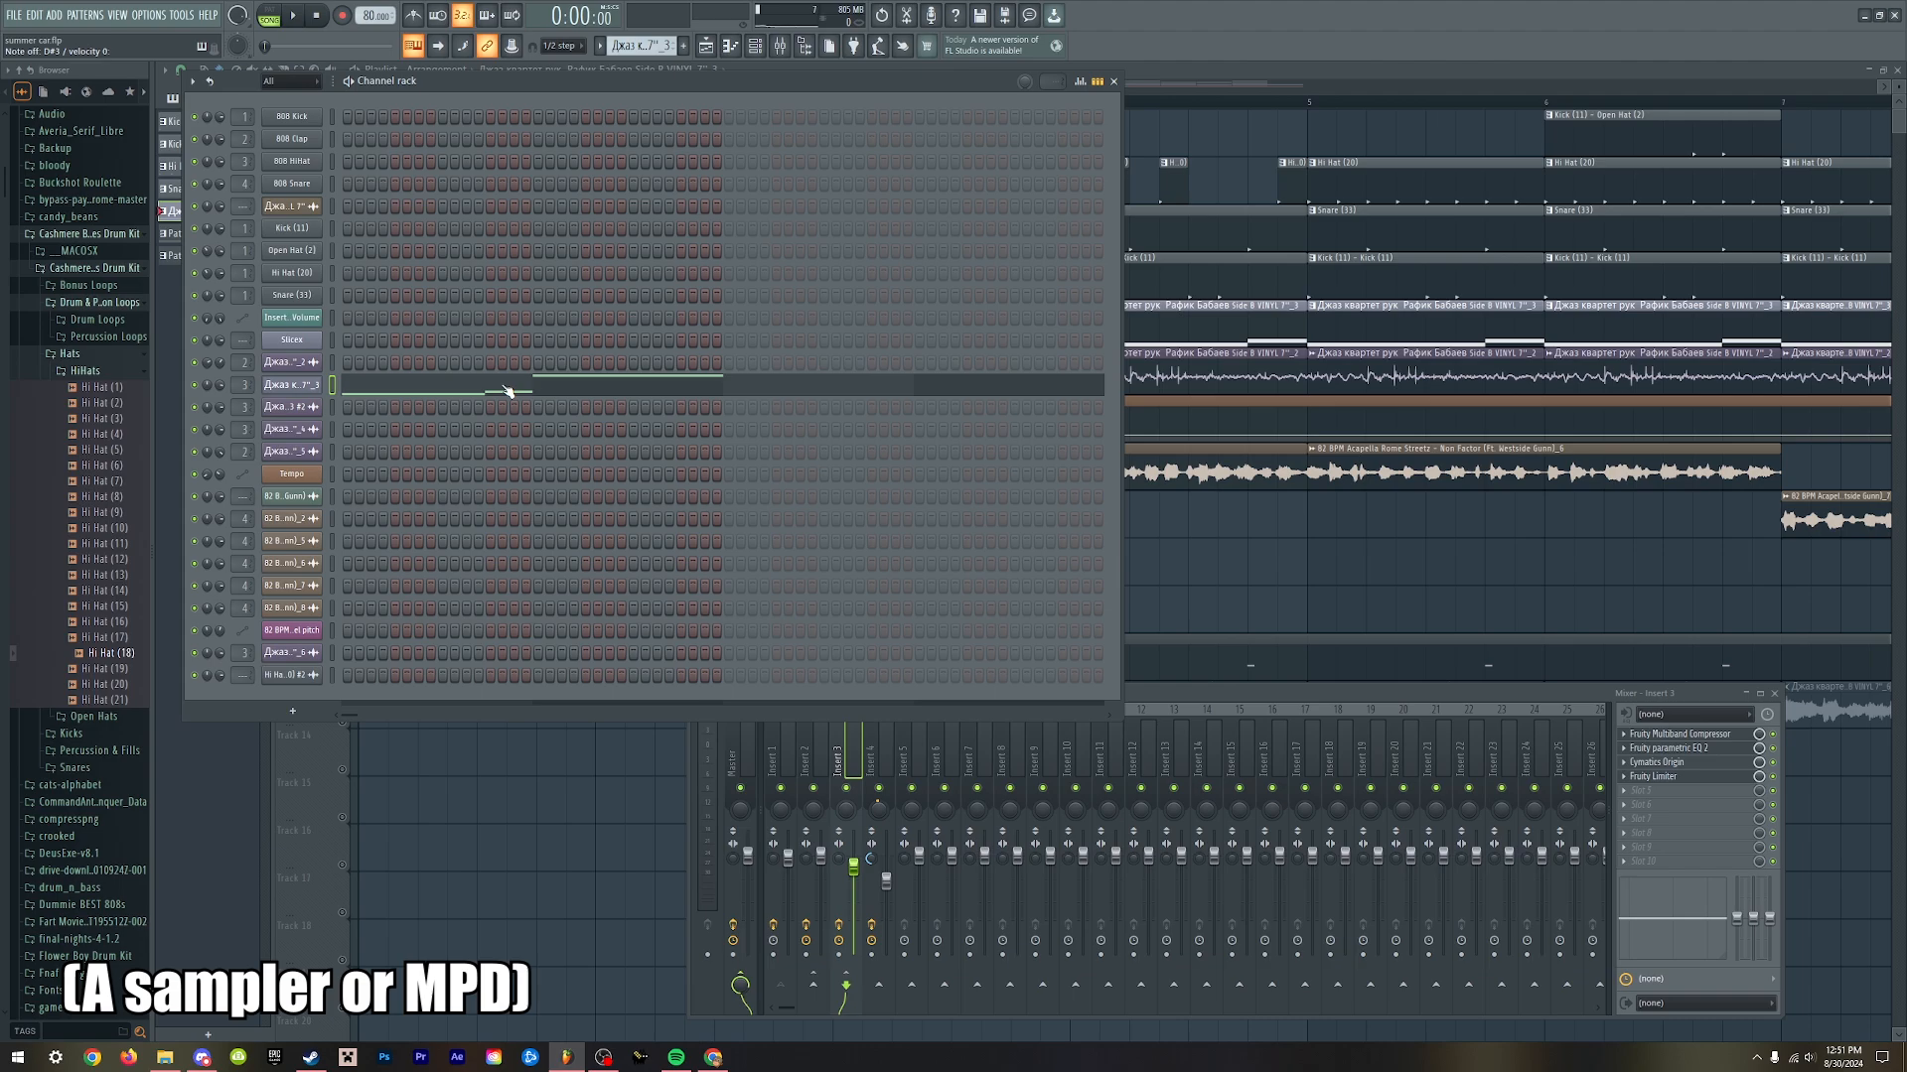
- Bypass the effects on mixer insert 3 and play all the chopped sample's notes from its piano roll
{"action": "left_click", "coordinate": [1758, 776]}
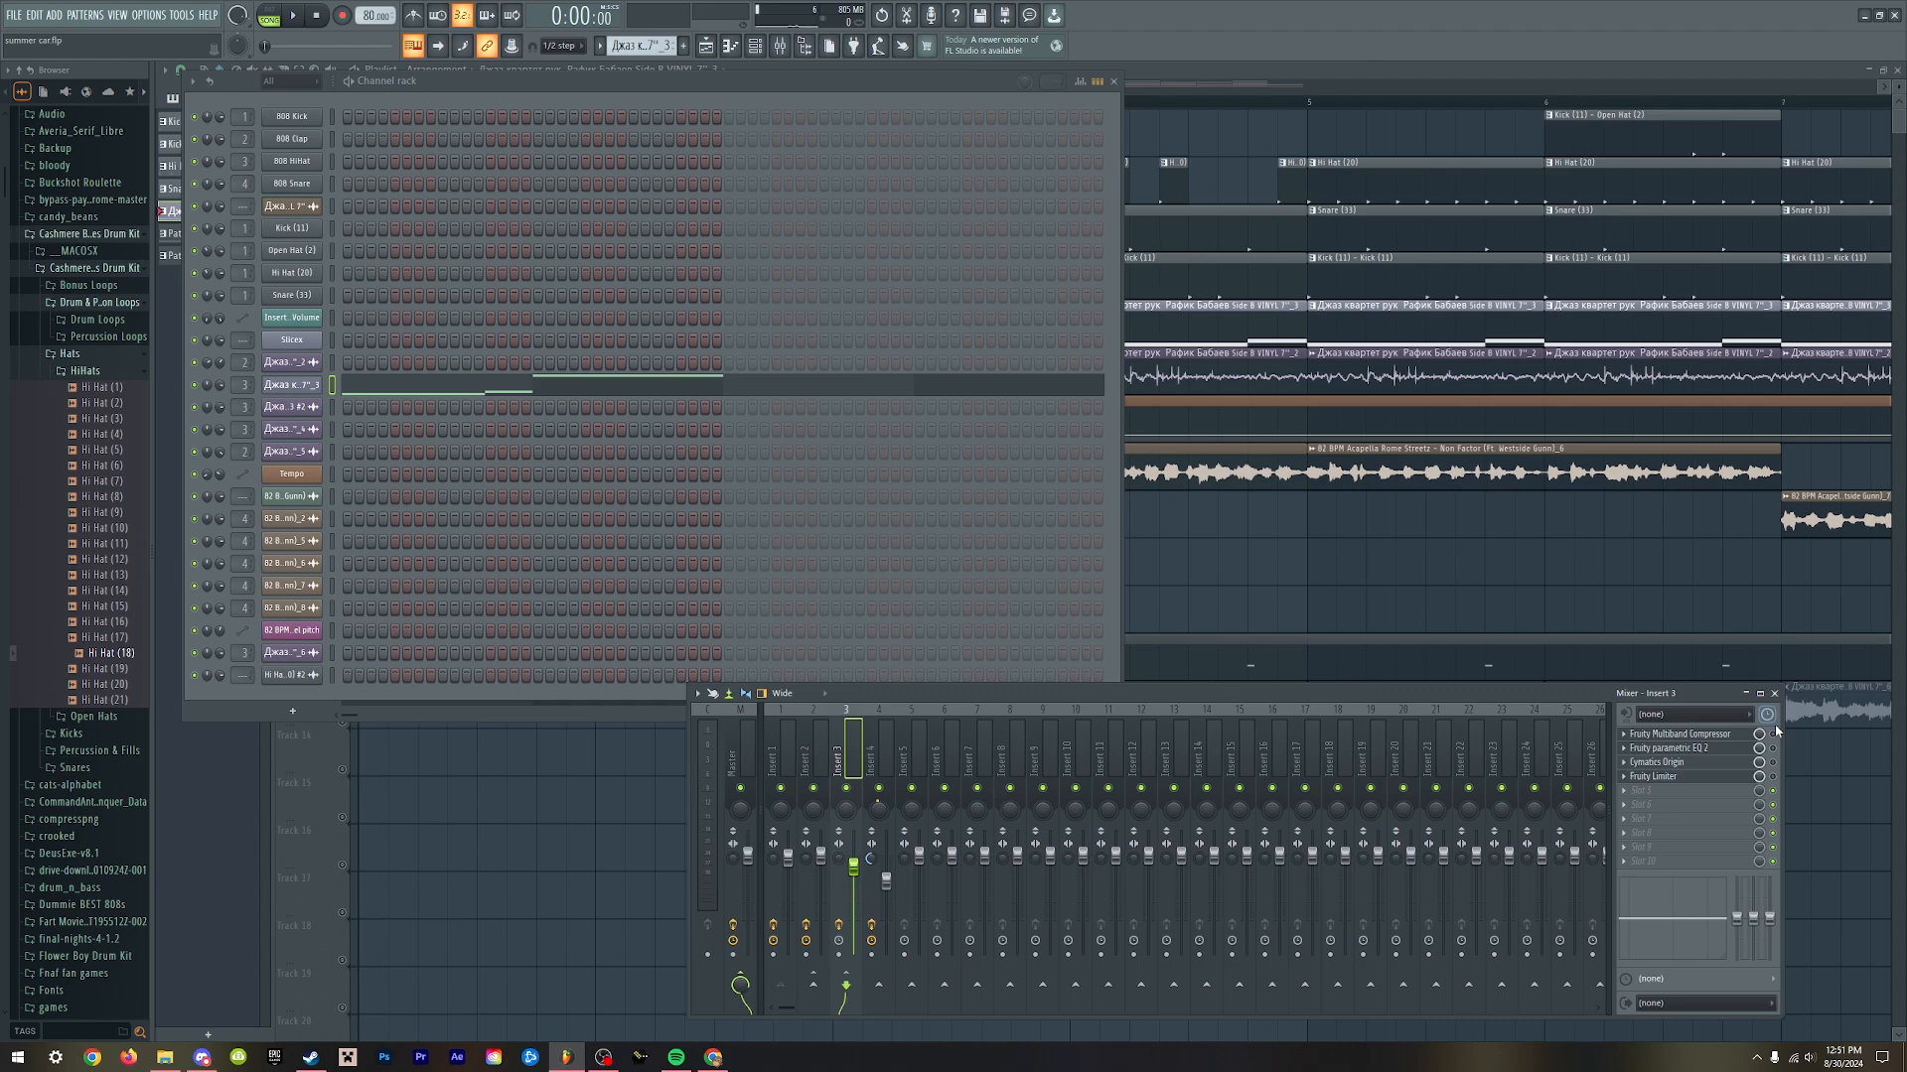
{"action": "left_click", "coordinate": [661, 382]}
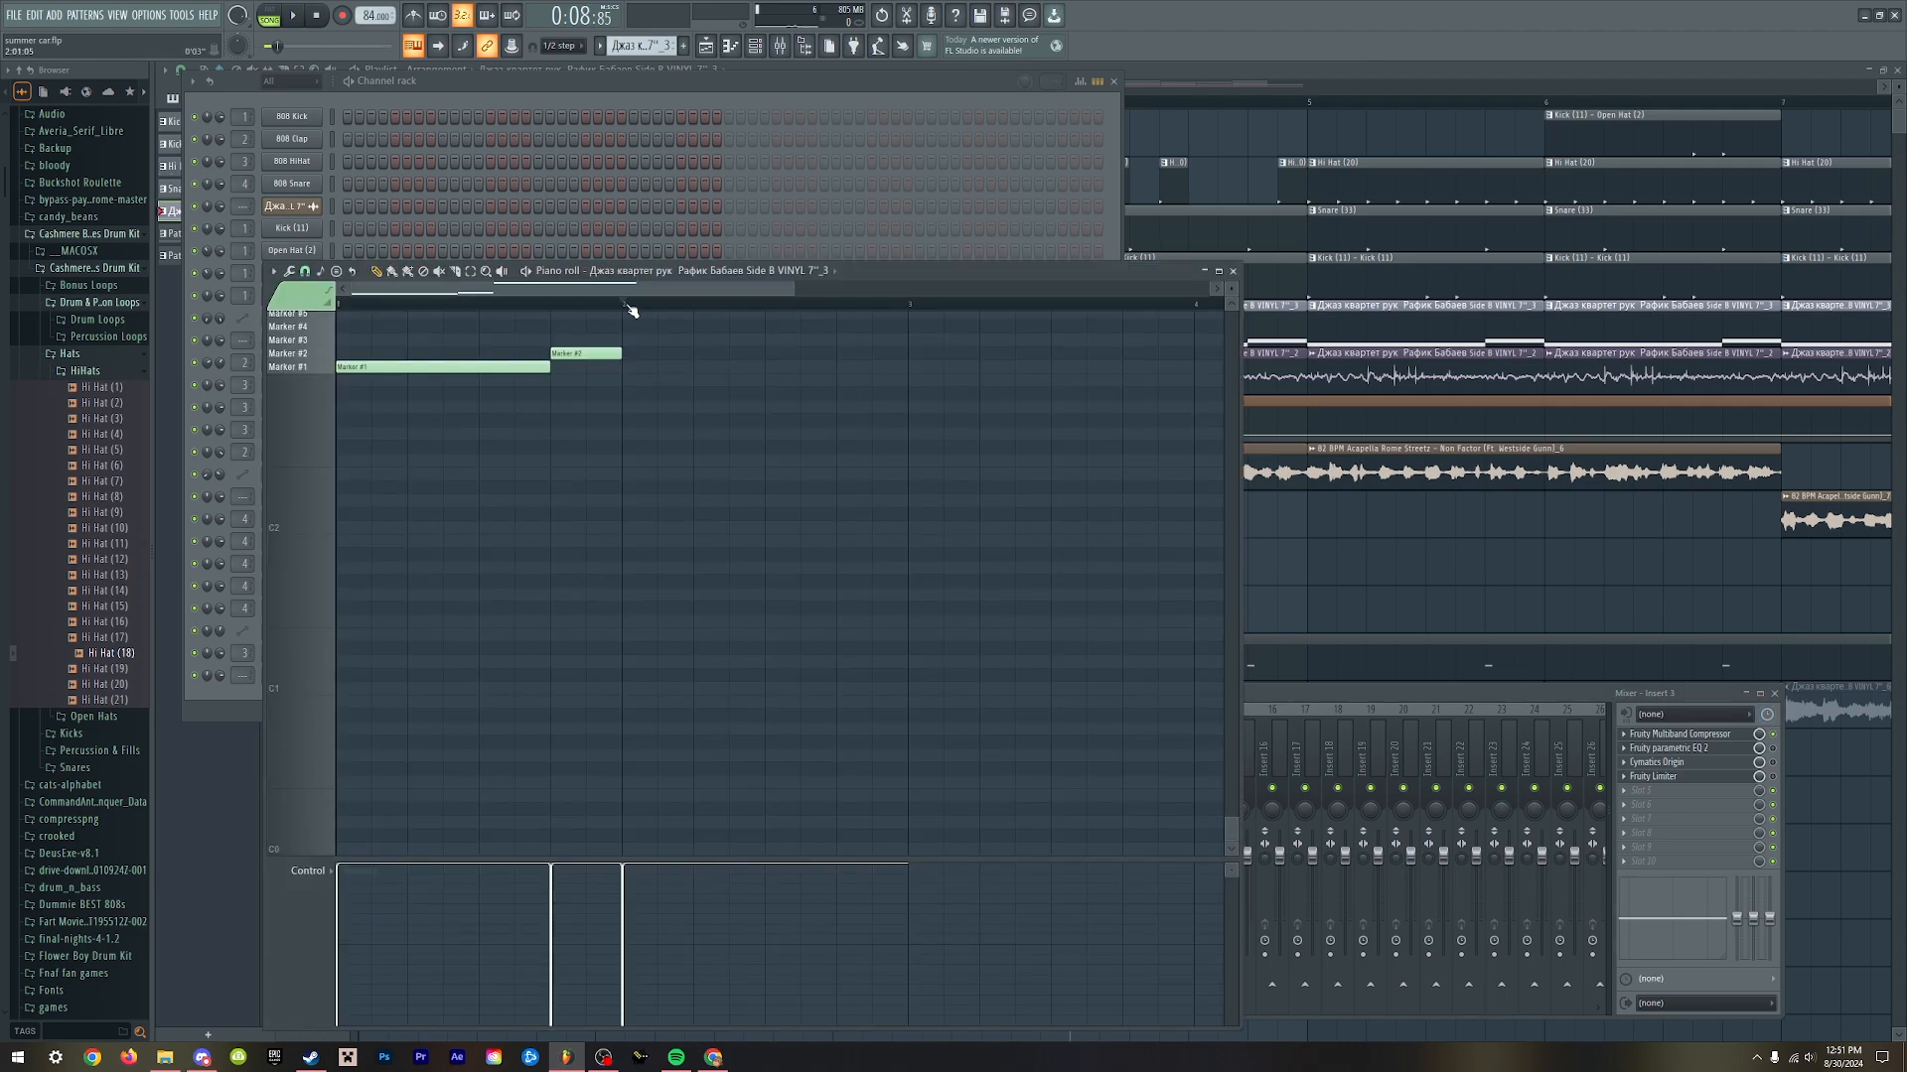
{"action": "key", "text": "ctrl+a"}
{"action": "key", "text": "space"}
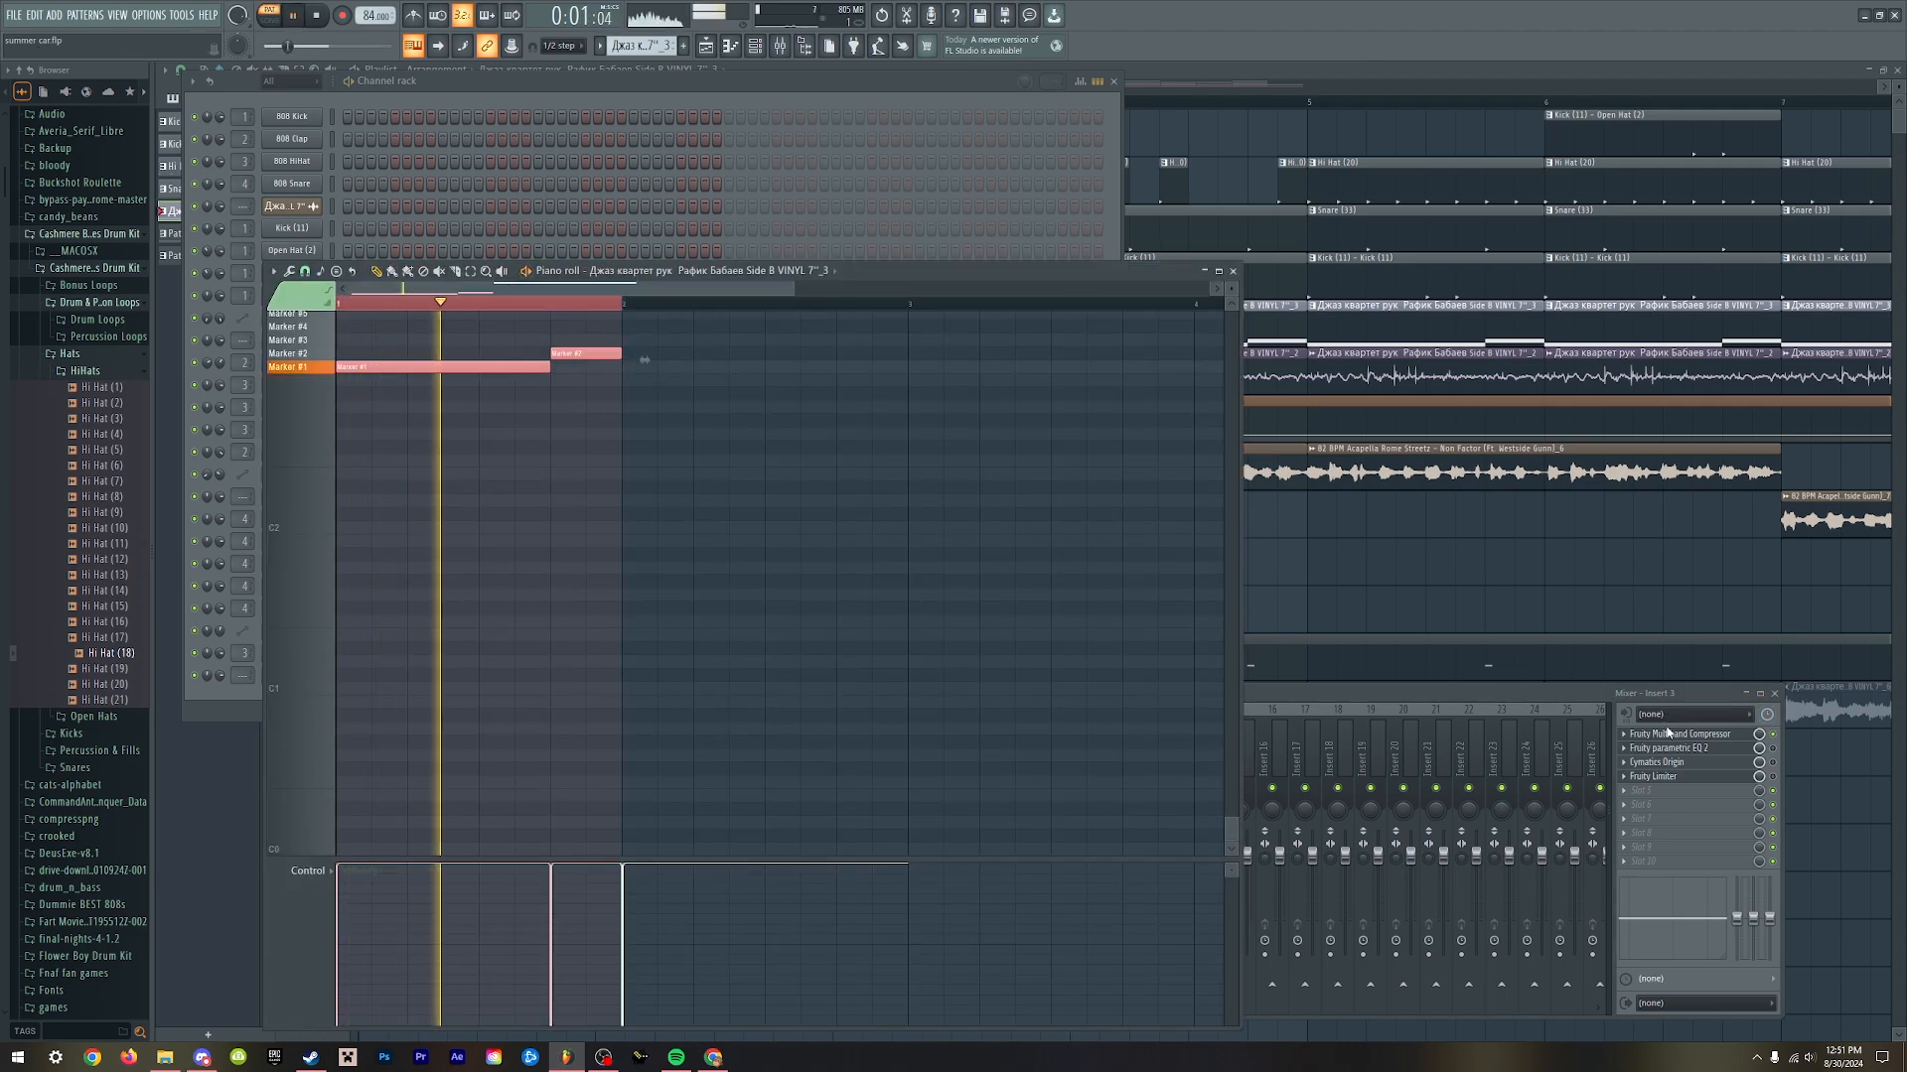
- Review the Fruity Multiband Compressor, Fruity parametric EQ 2 and Cymatics Origin effects on mixer insert 3, auditioning the loop with the EQ open
{"action": "left_click", "coordinate": [1669, 733]}
{"action": "key", "text": "space"}
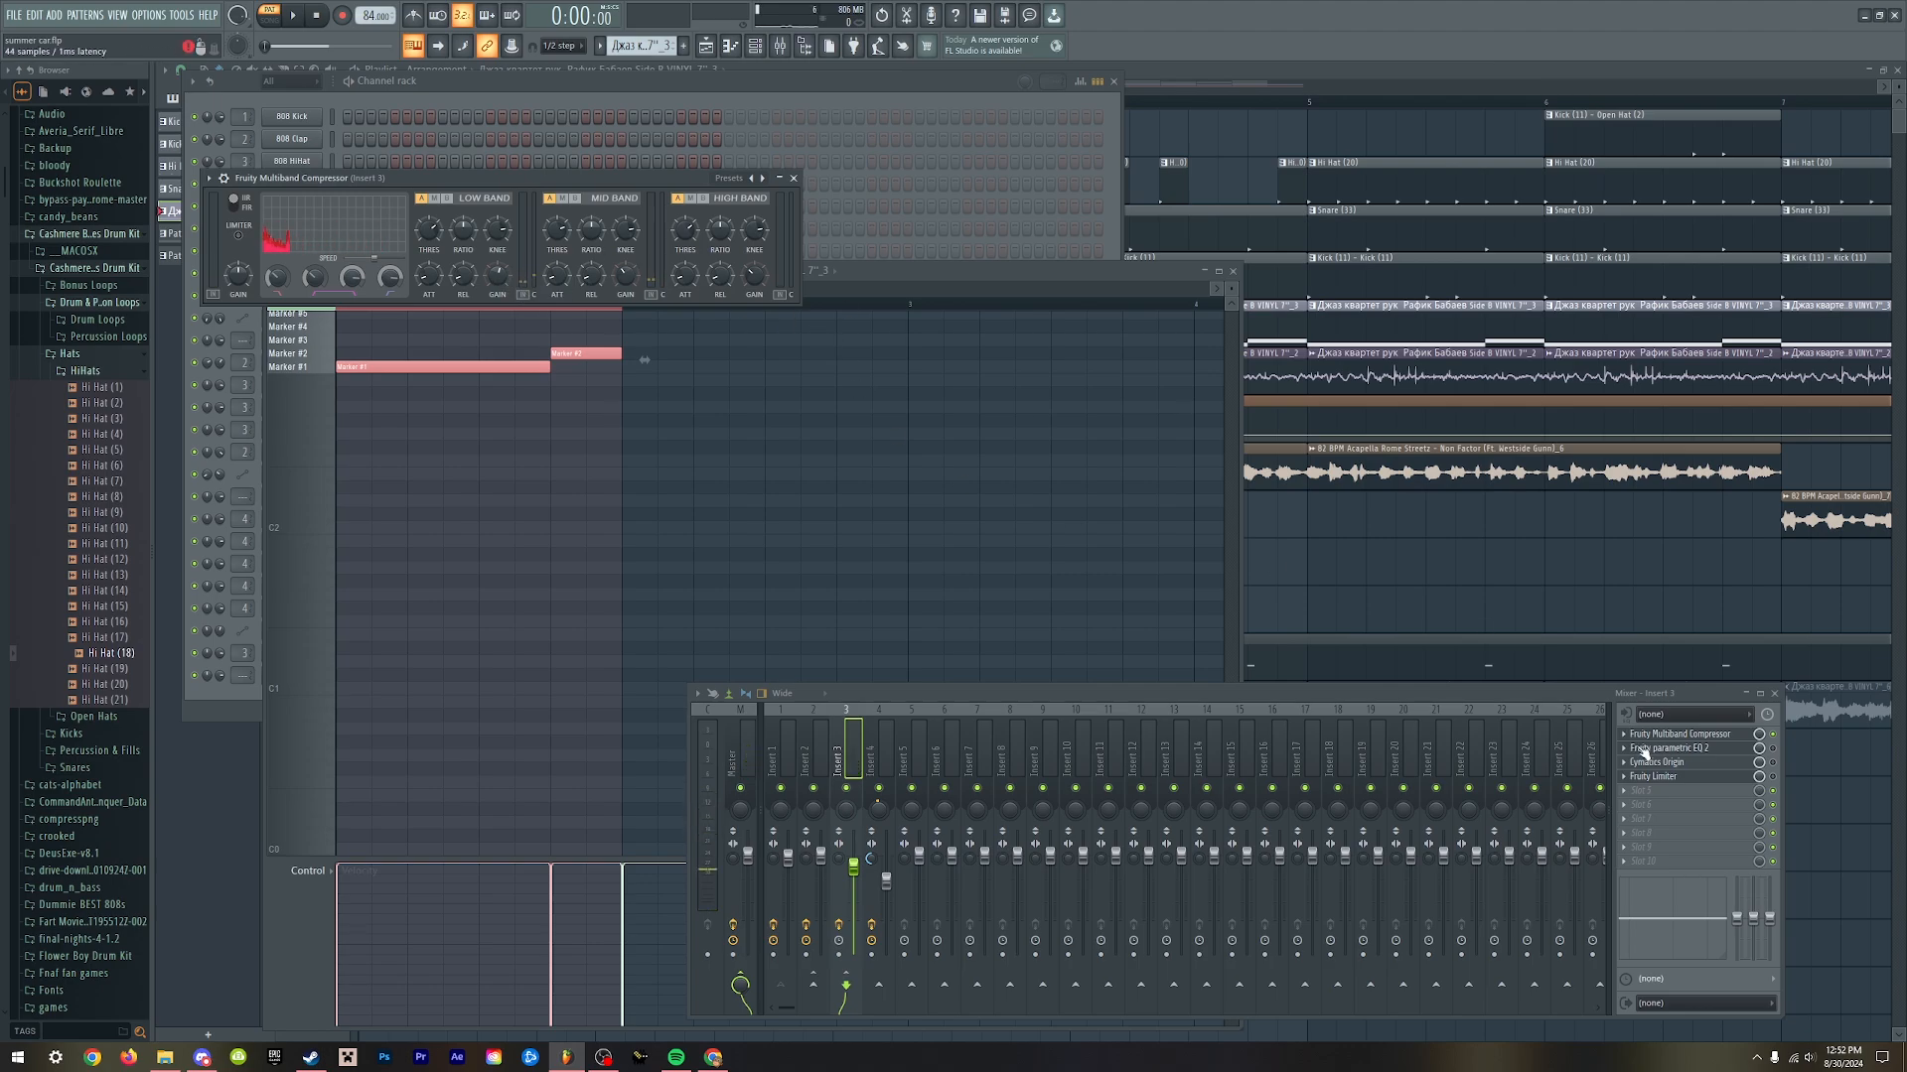
{"action": "left_click", "coordinate": [1681, 748]}
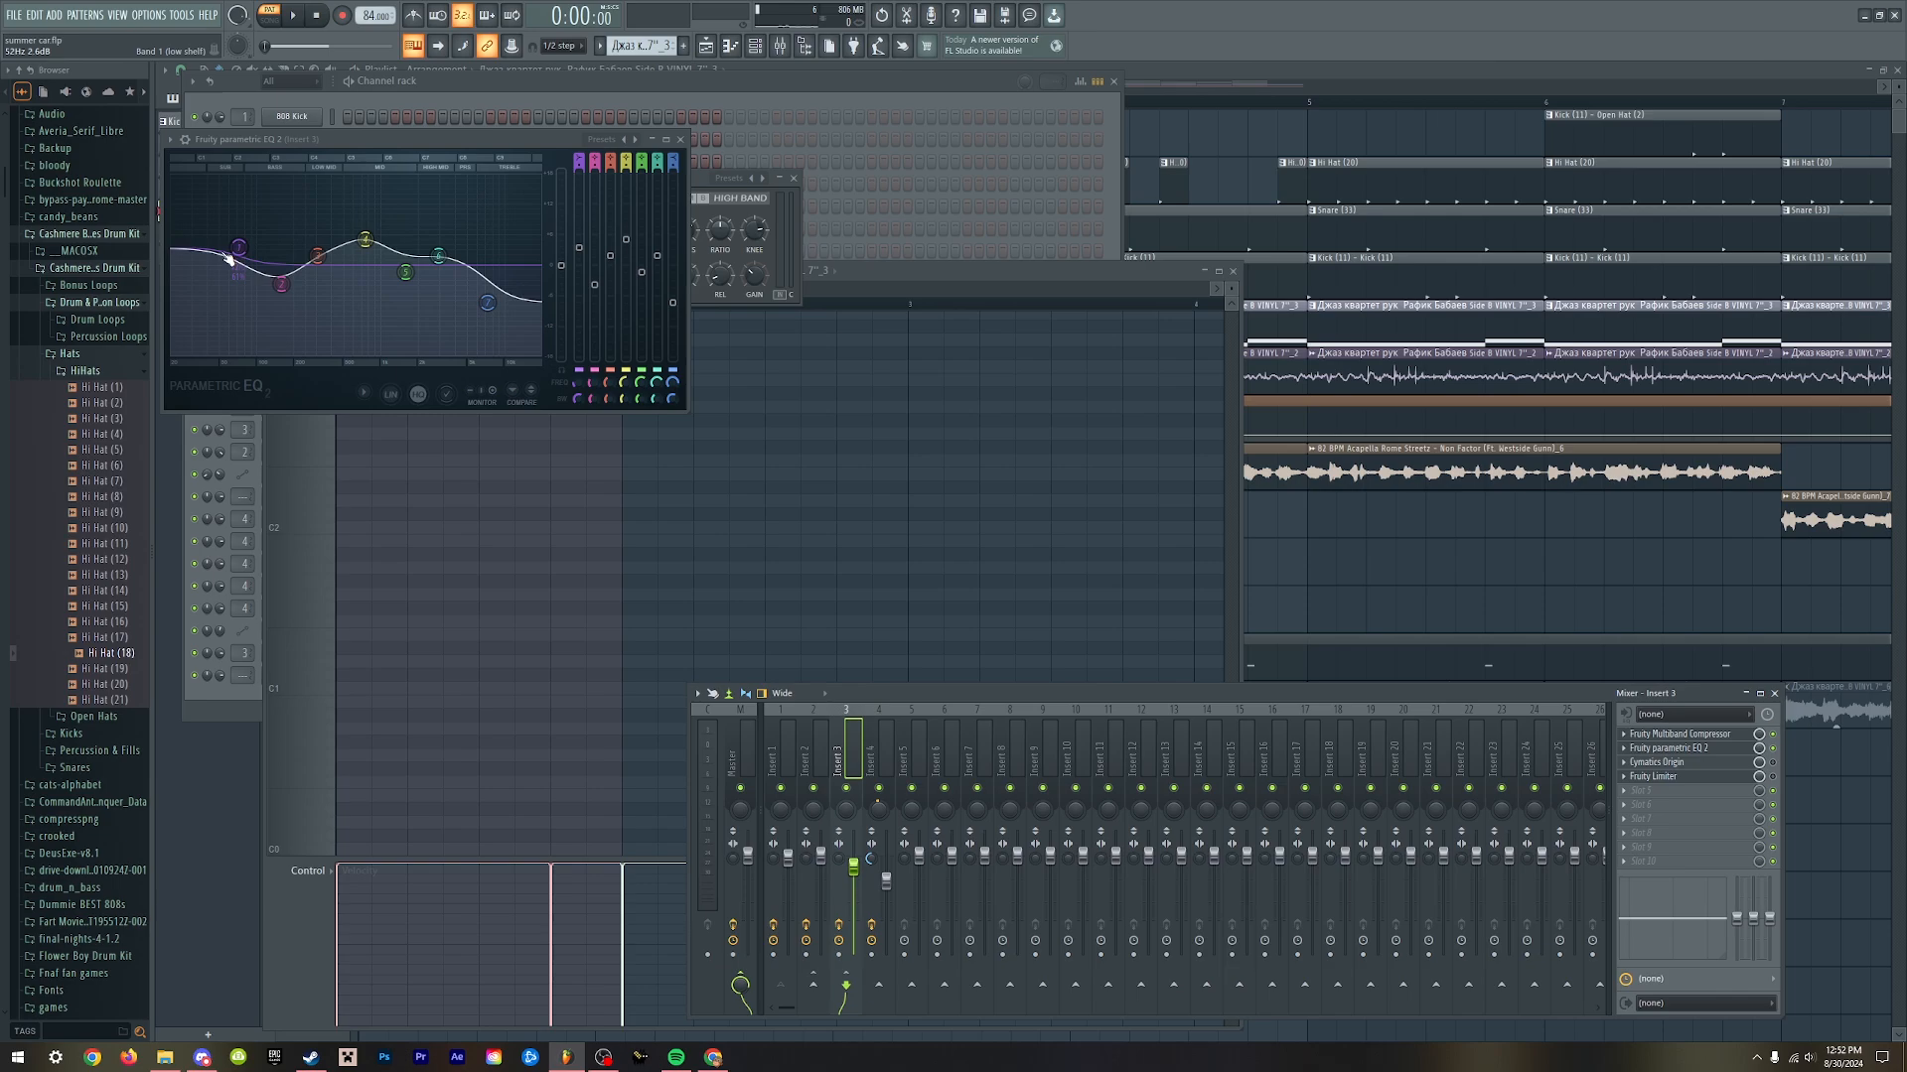
{"action": "key", "text": "space"}
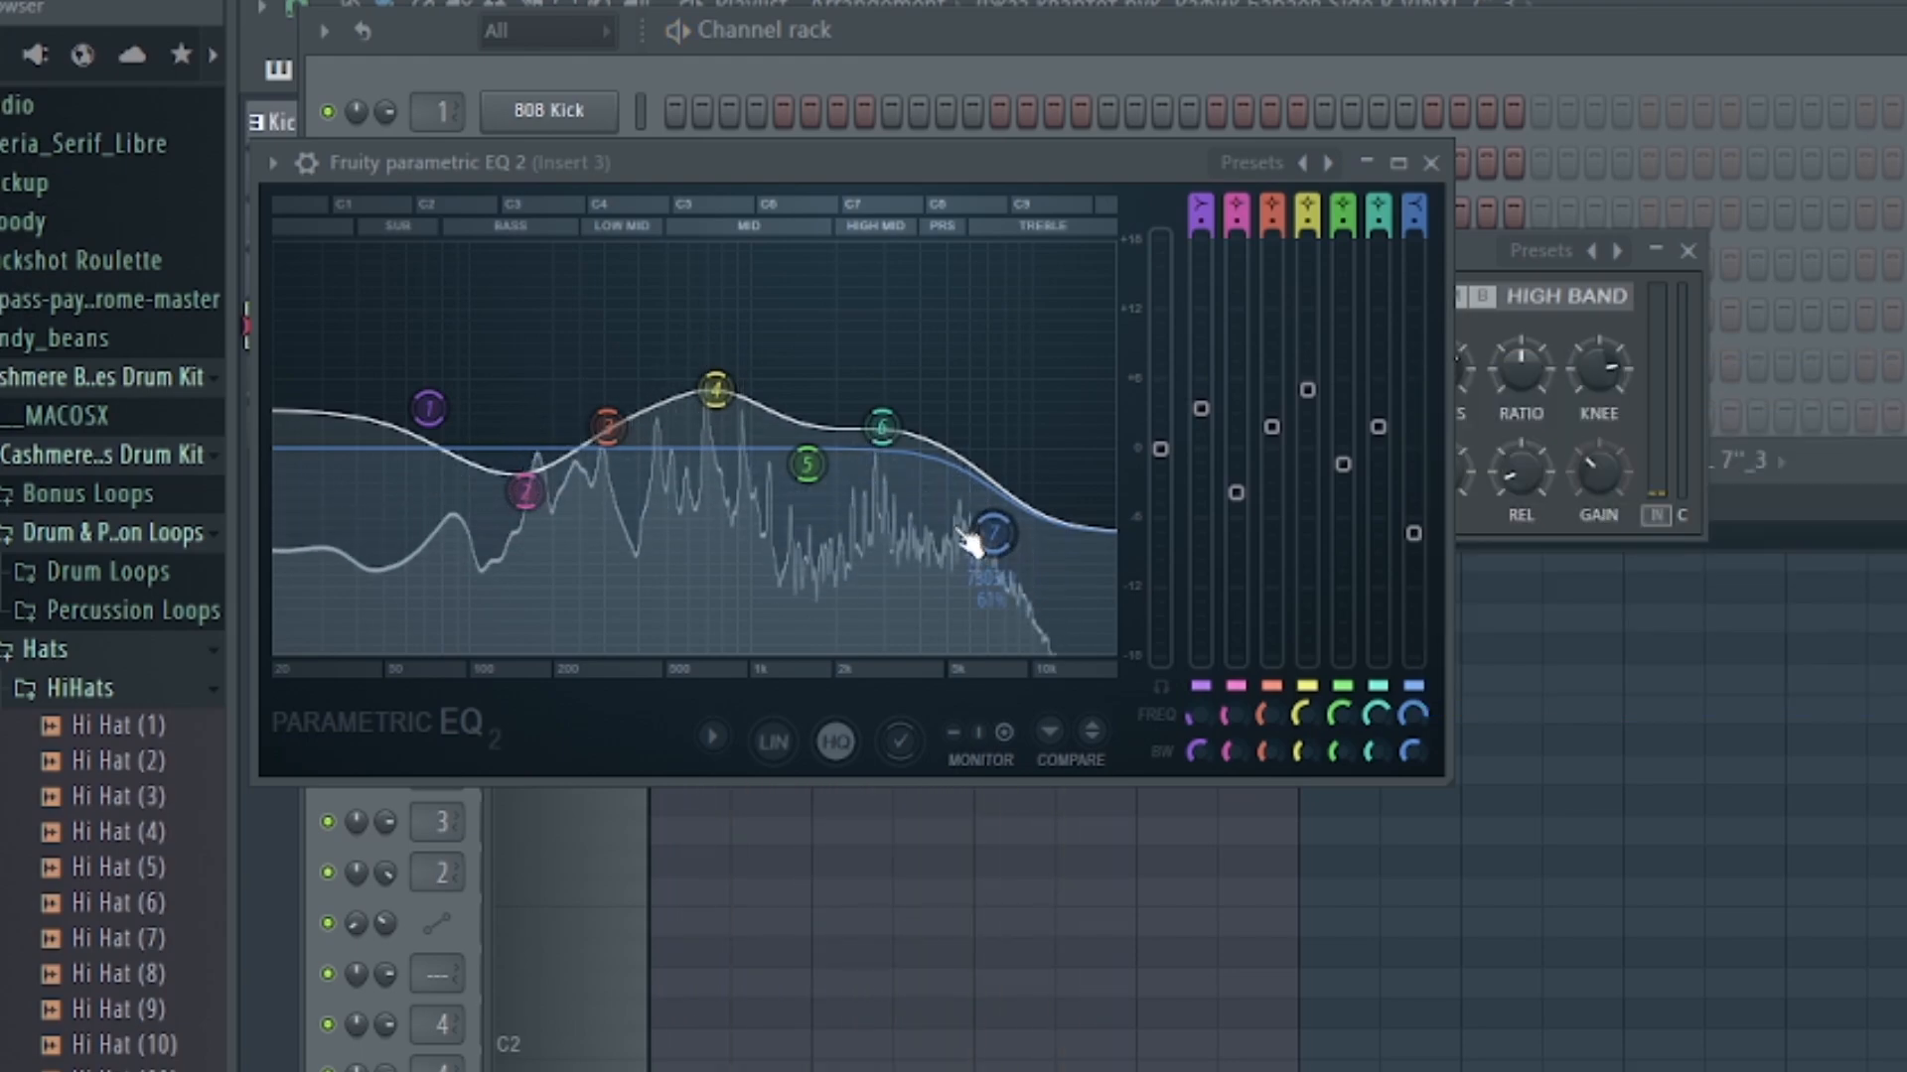
{"action": "key", "text": "space"}
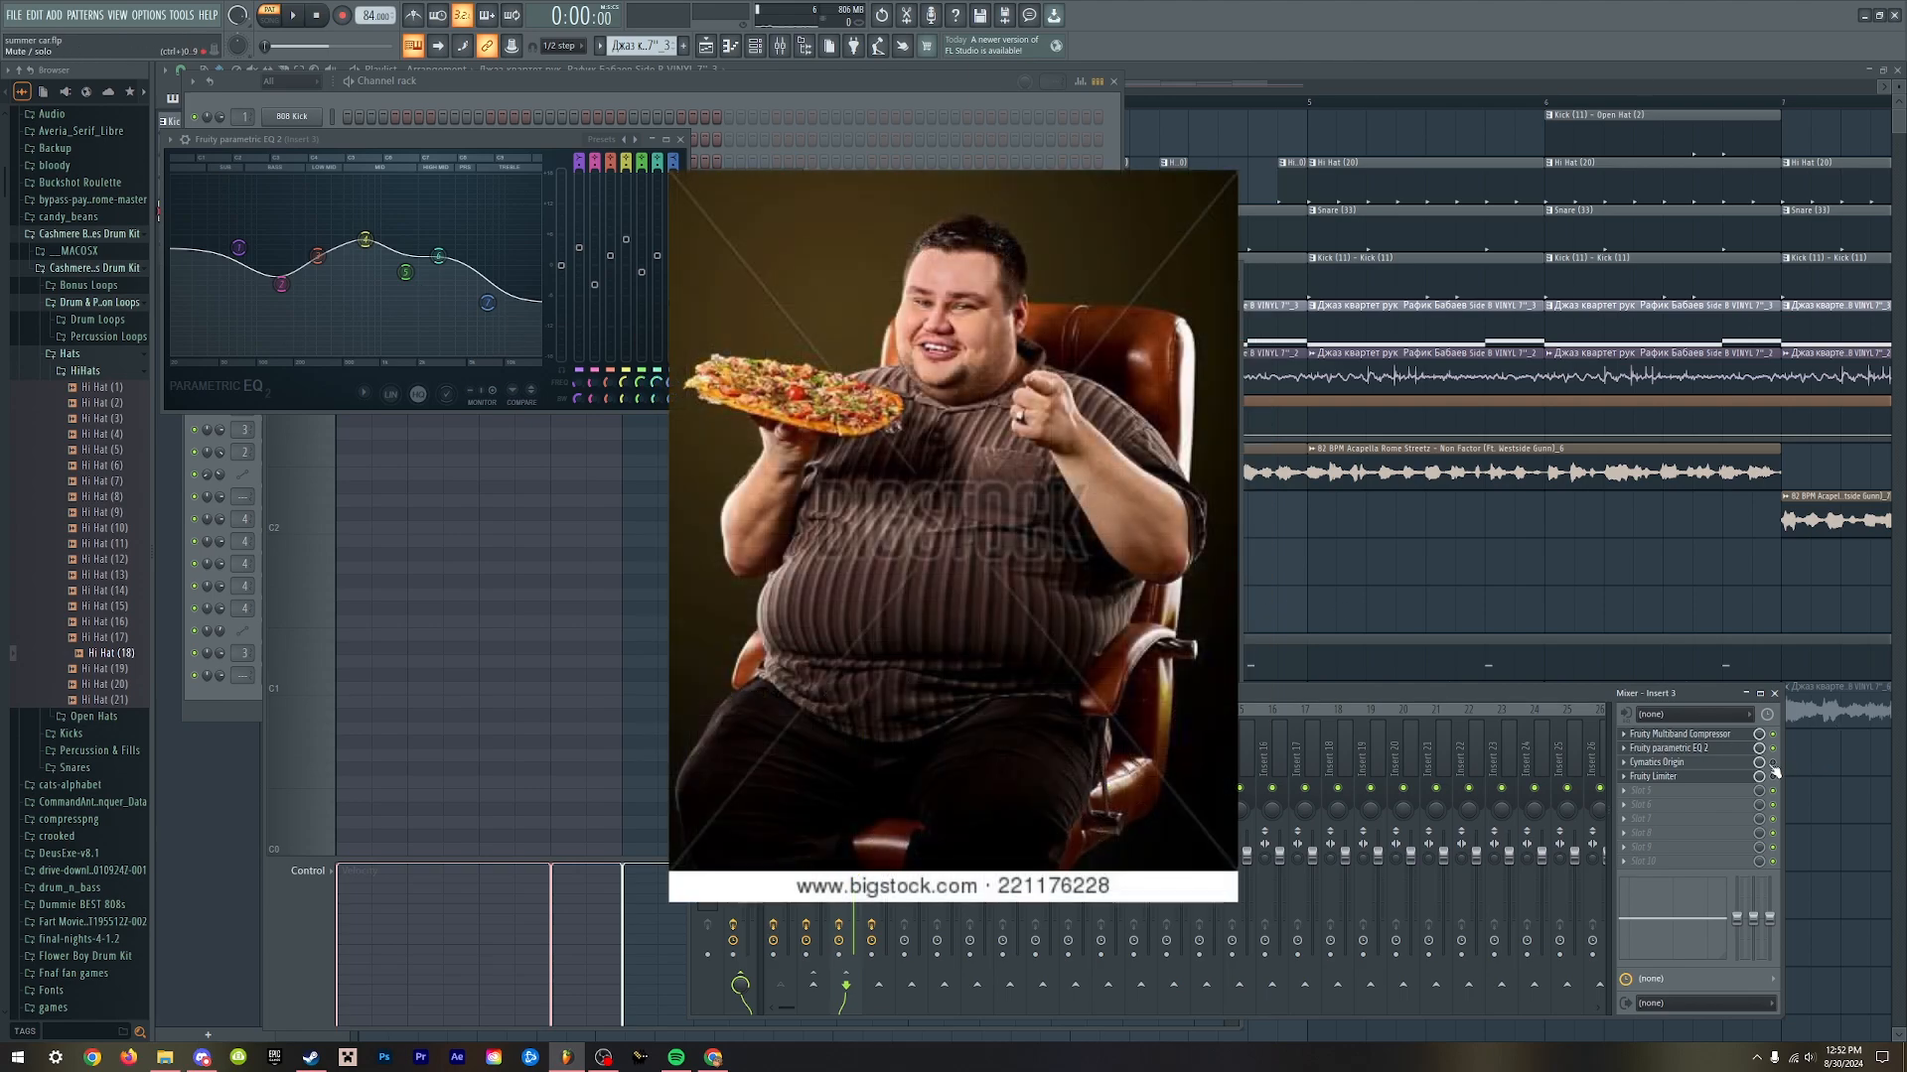
{"action": "left_click", "coordinate": [1682, 761]}
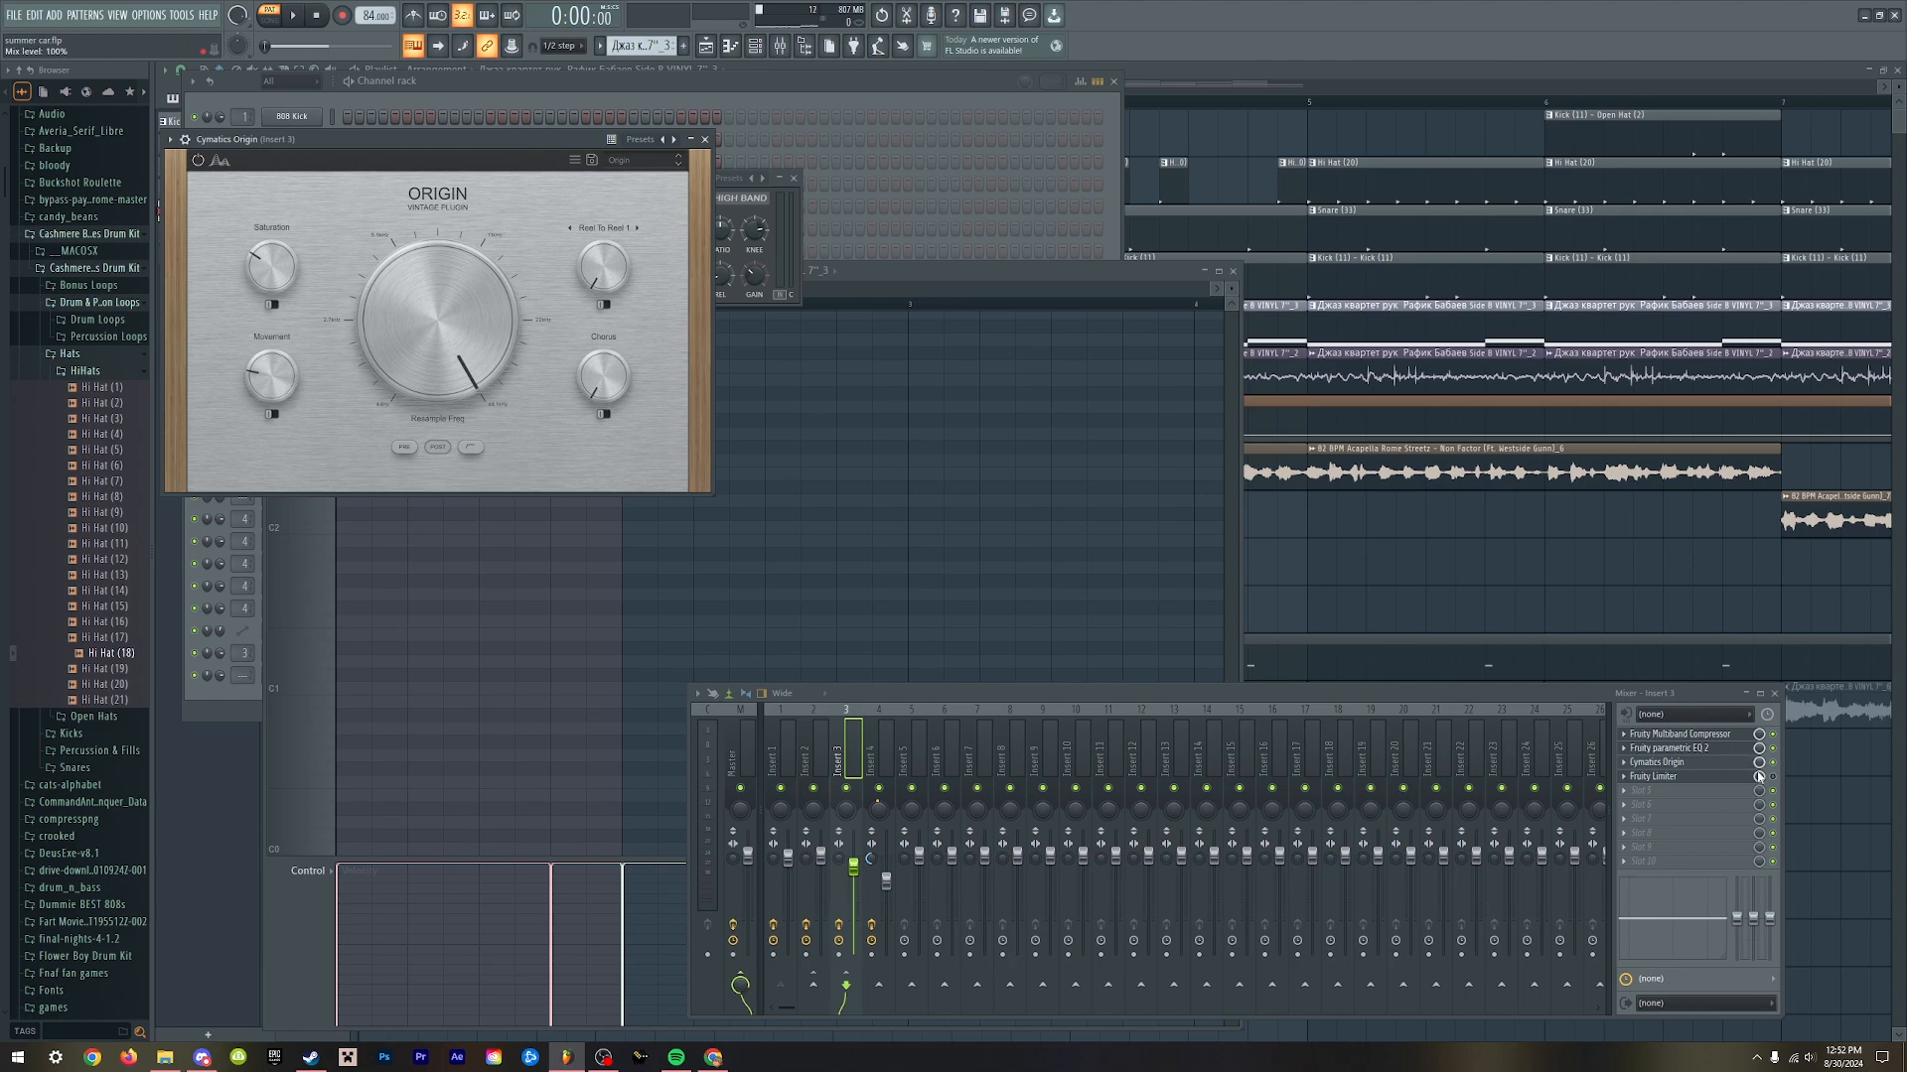
- Open the Fruity Limiter on mixer insert 3, bring the channel rack forward, and play the processed sample loop
{"action": "left_click", "coordinate": [1653, 776]}
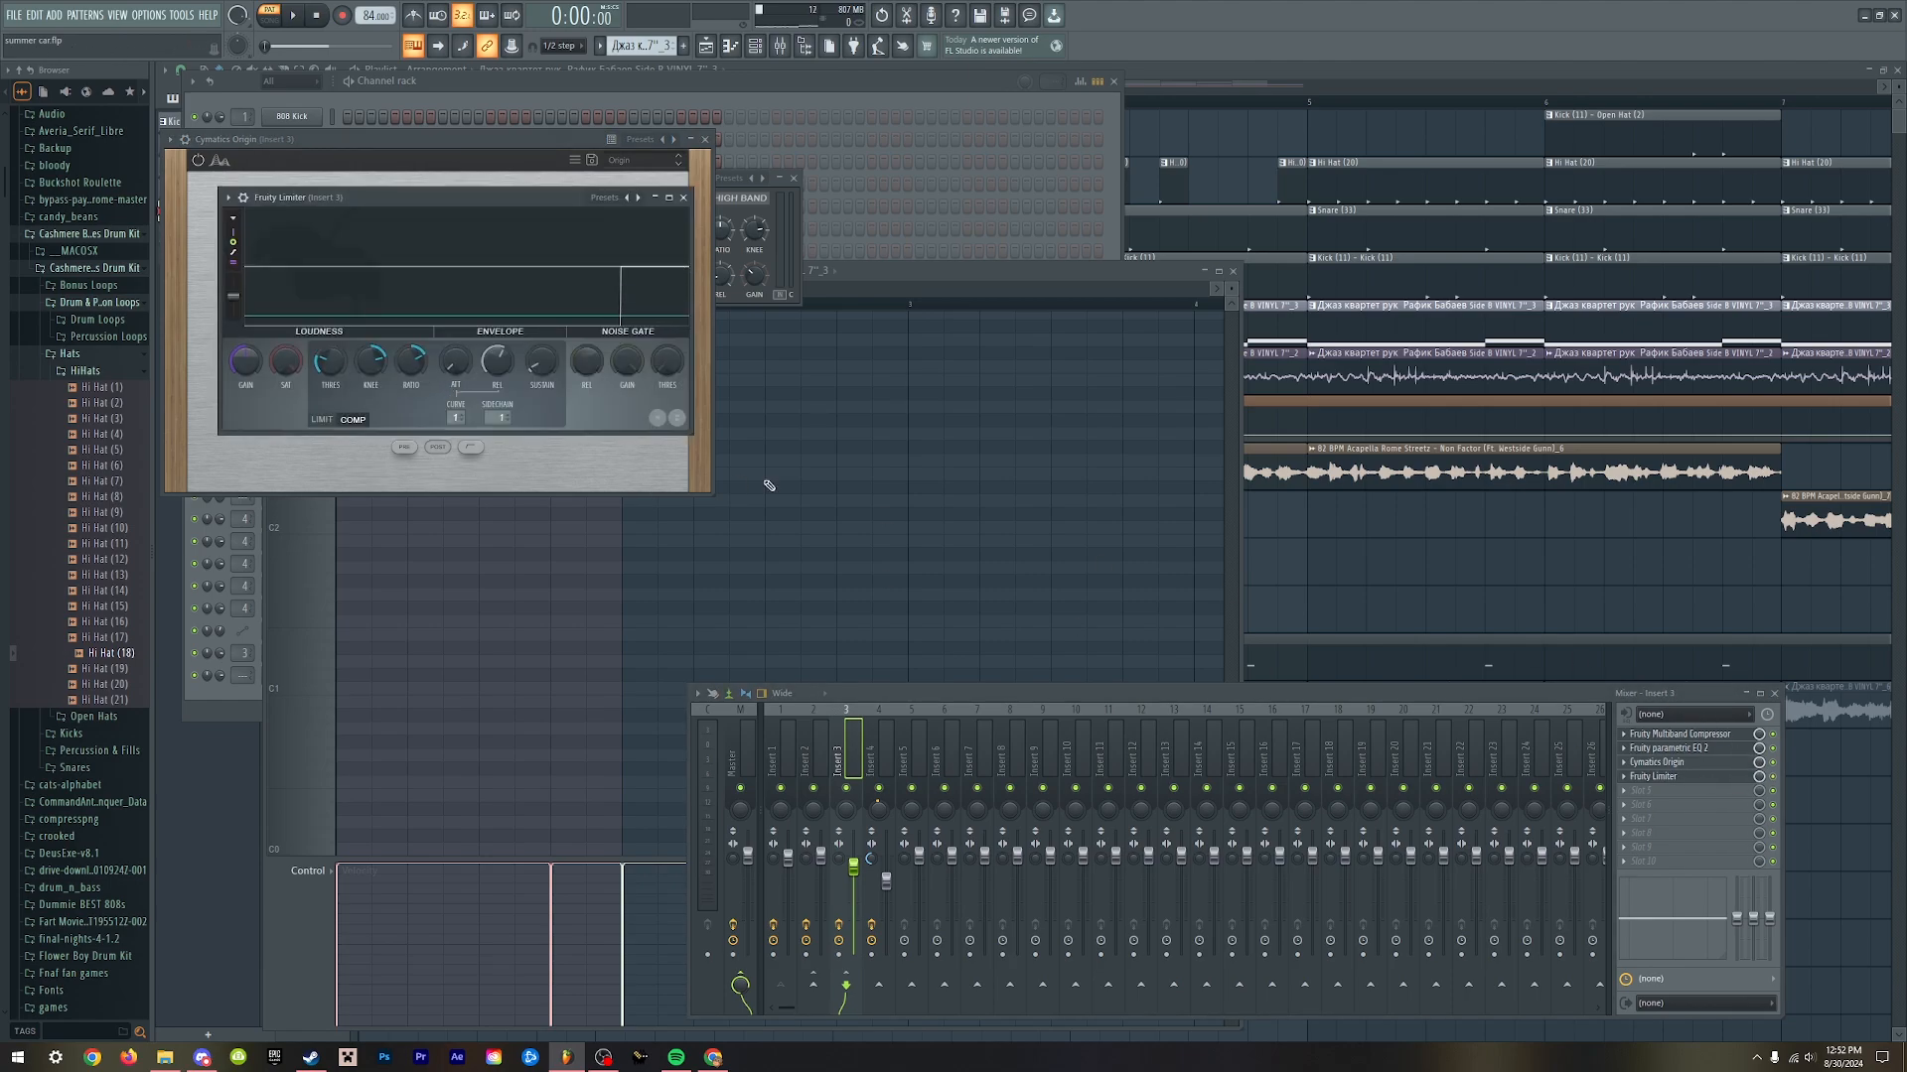
{"action": "left_click", "coordinate": [888, 103]}
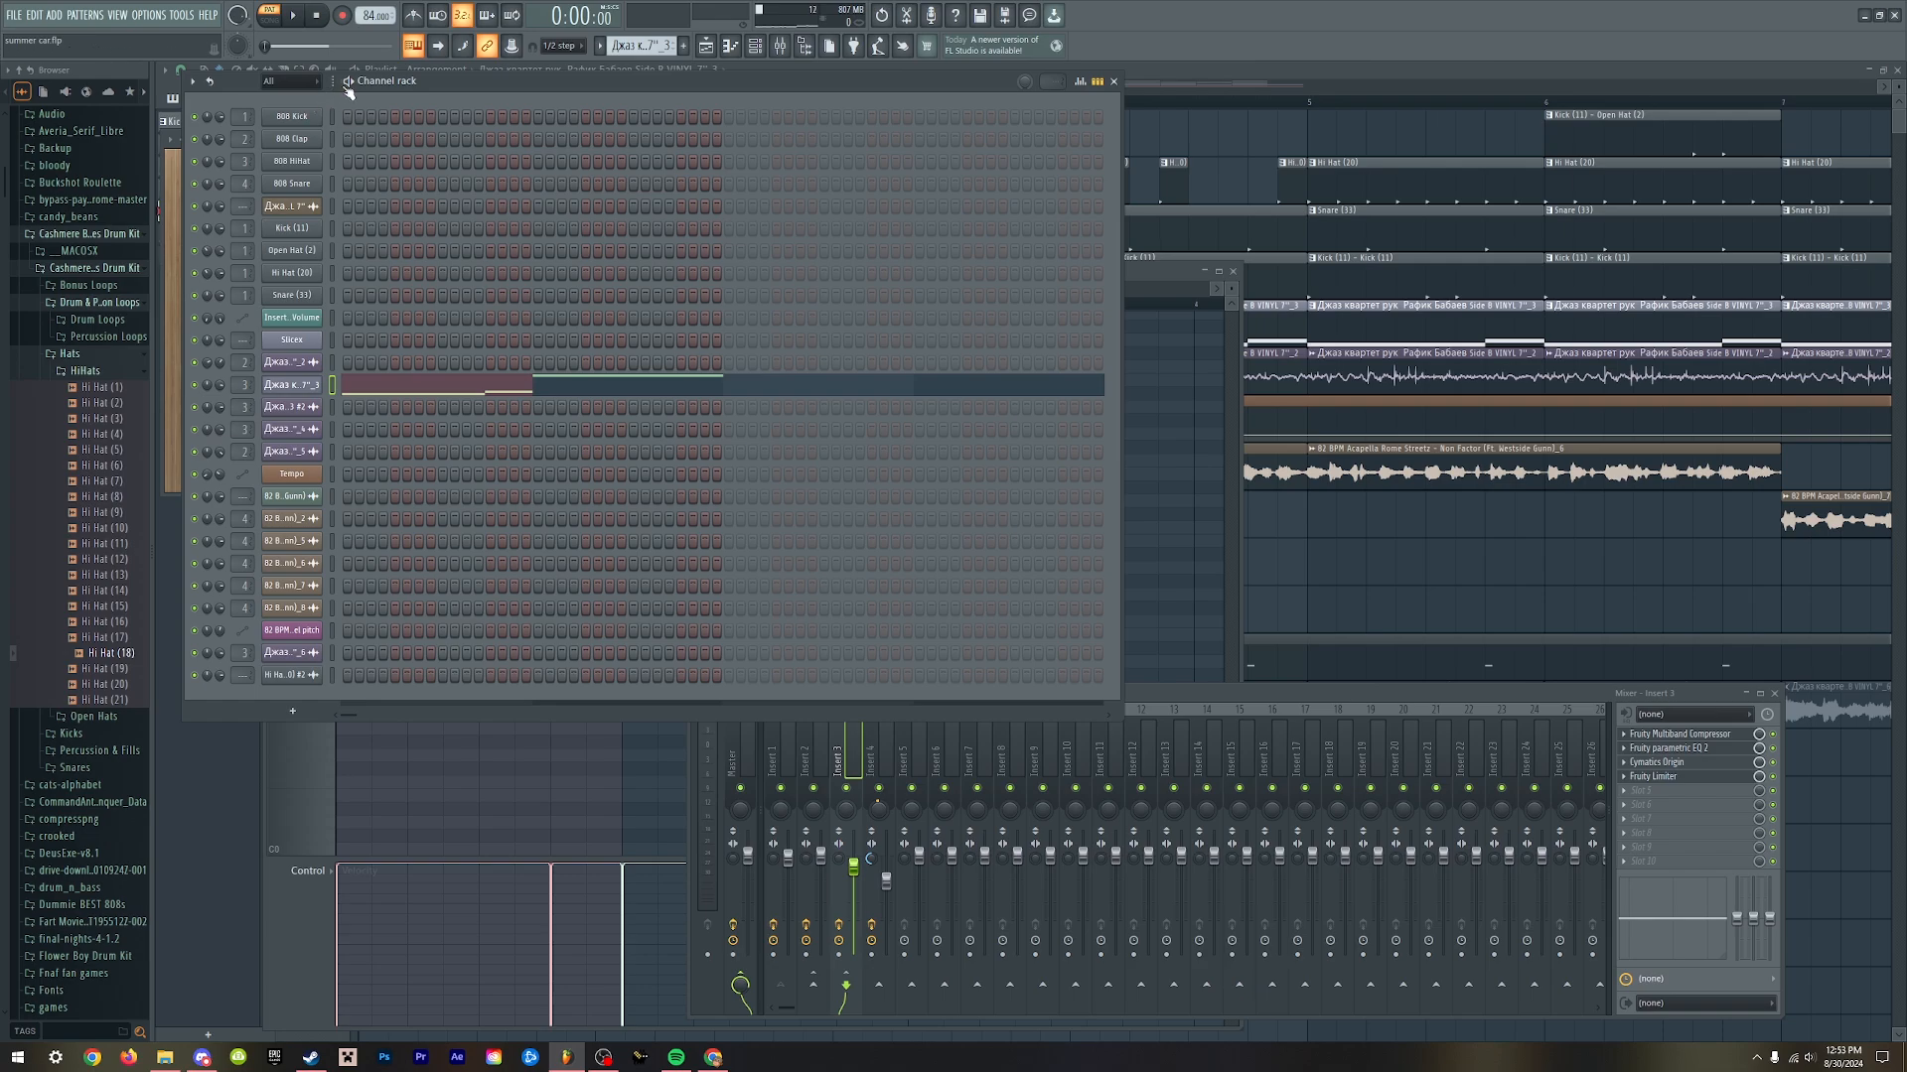
{"action": "key", "text": "space"}
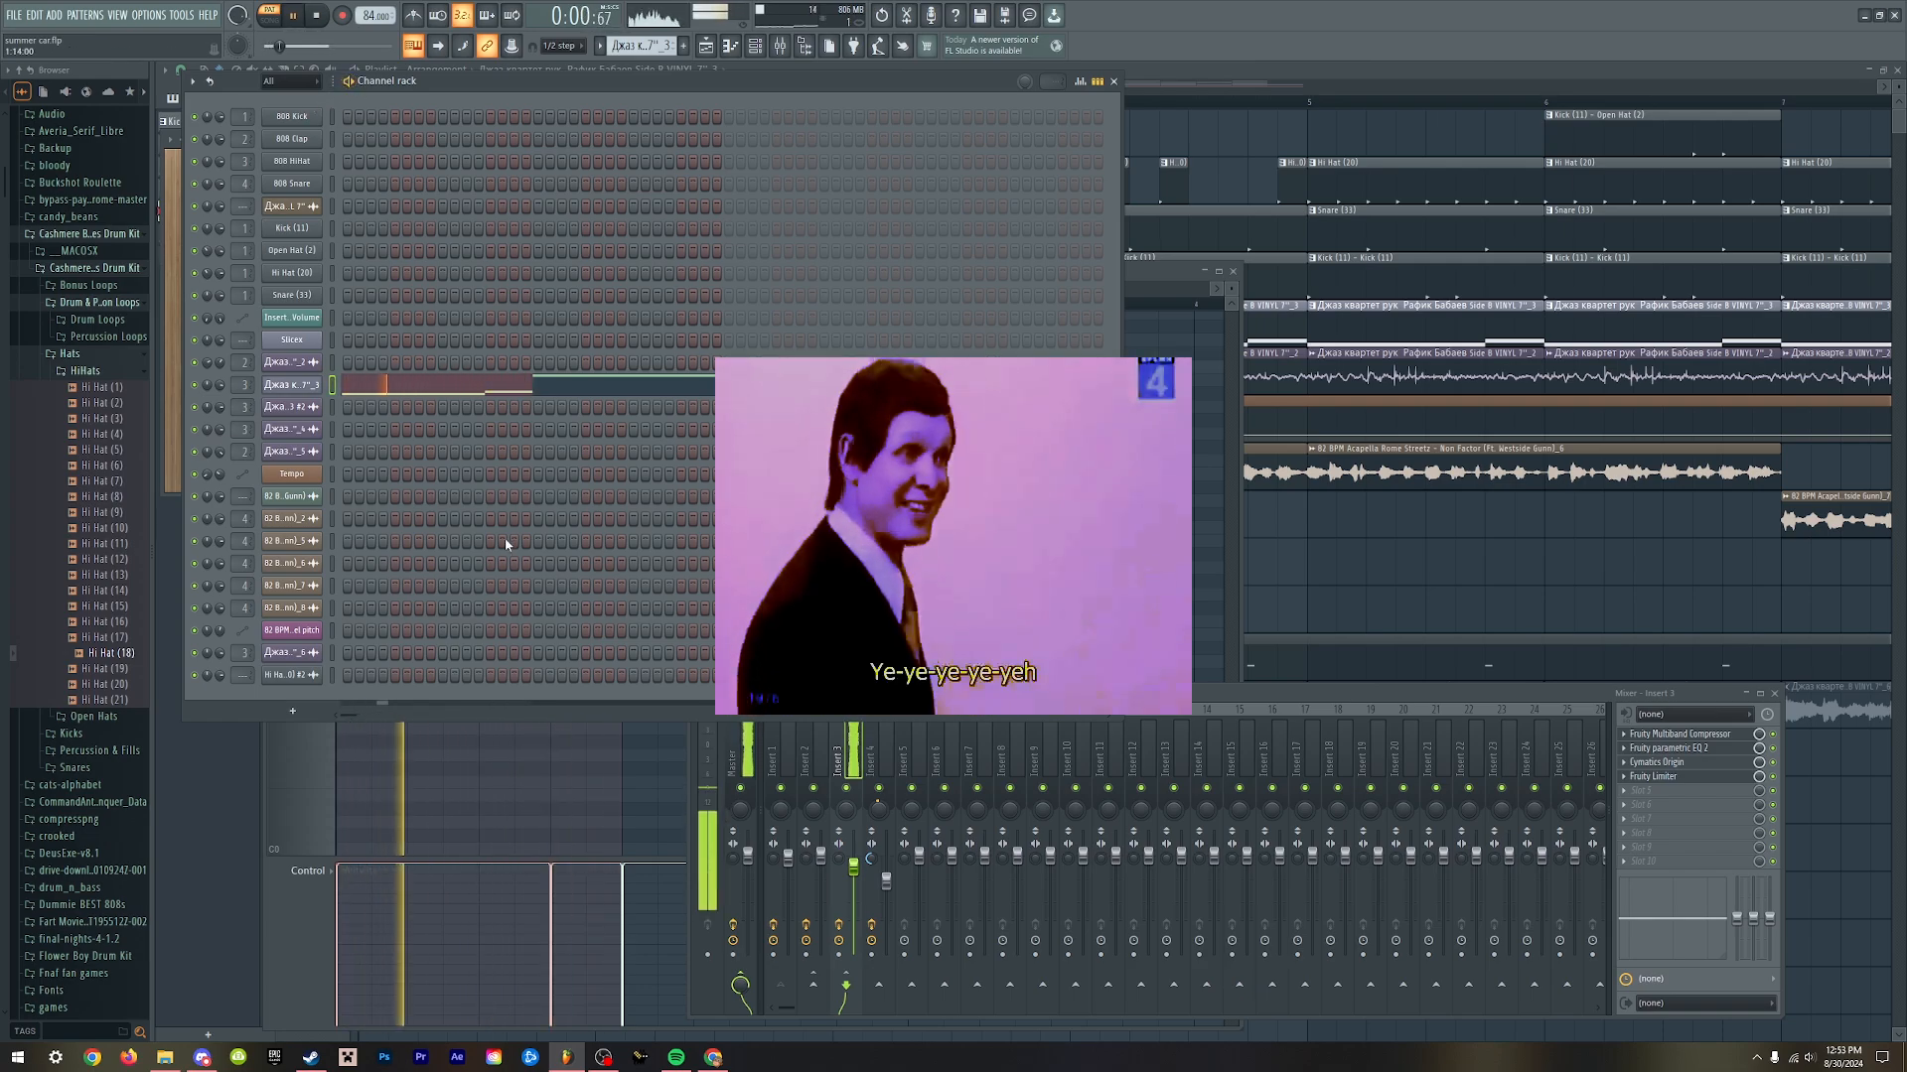
{"action": "key", "text": "space"}
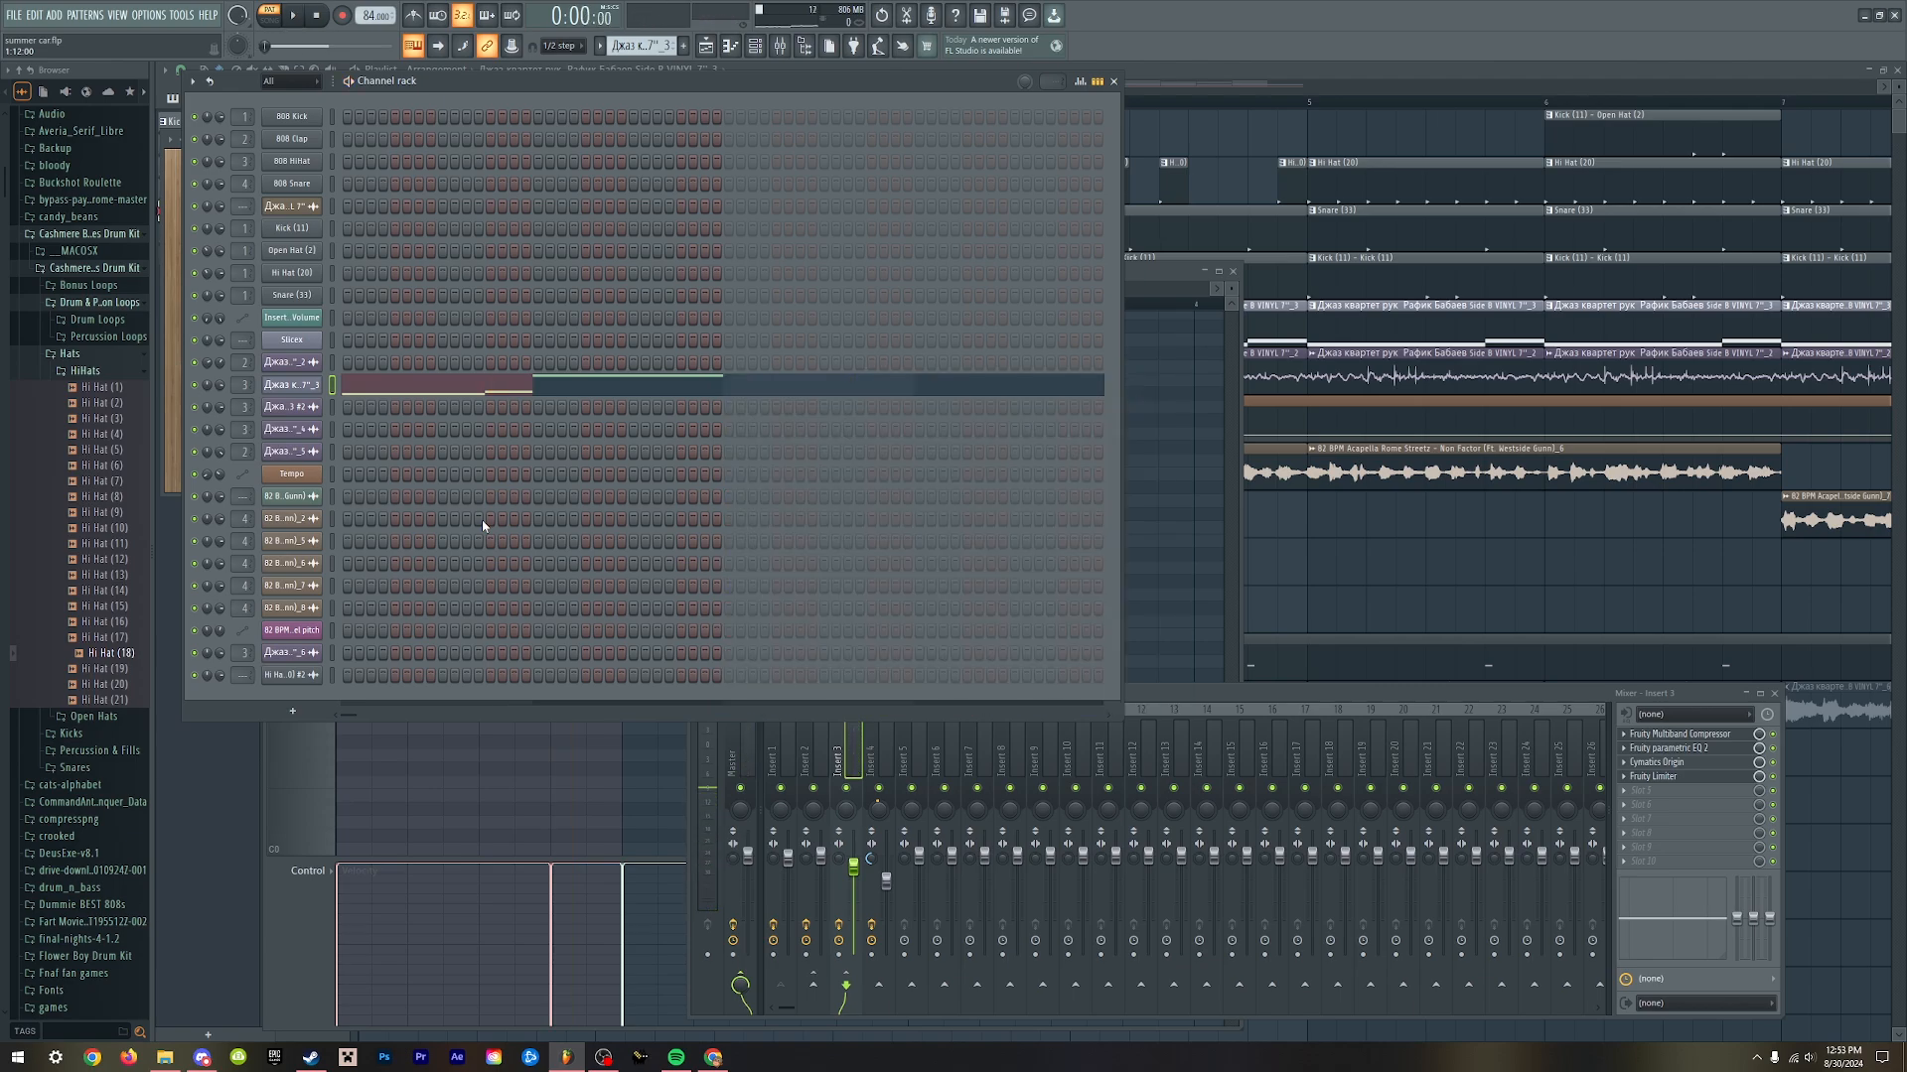
- Show the playlist, play the arrangement with only the drum tracks active, and set bar 6 as the looped time selection
{"action": "key", "text": "F7"}
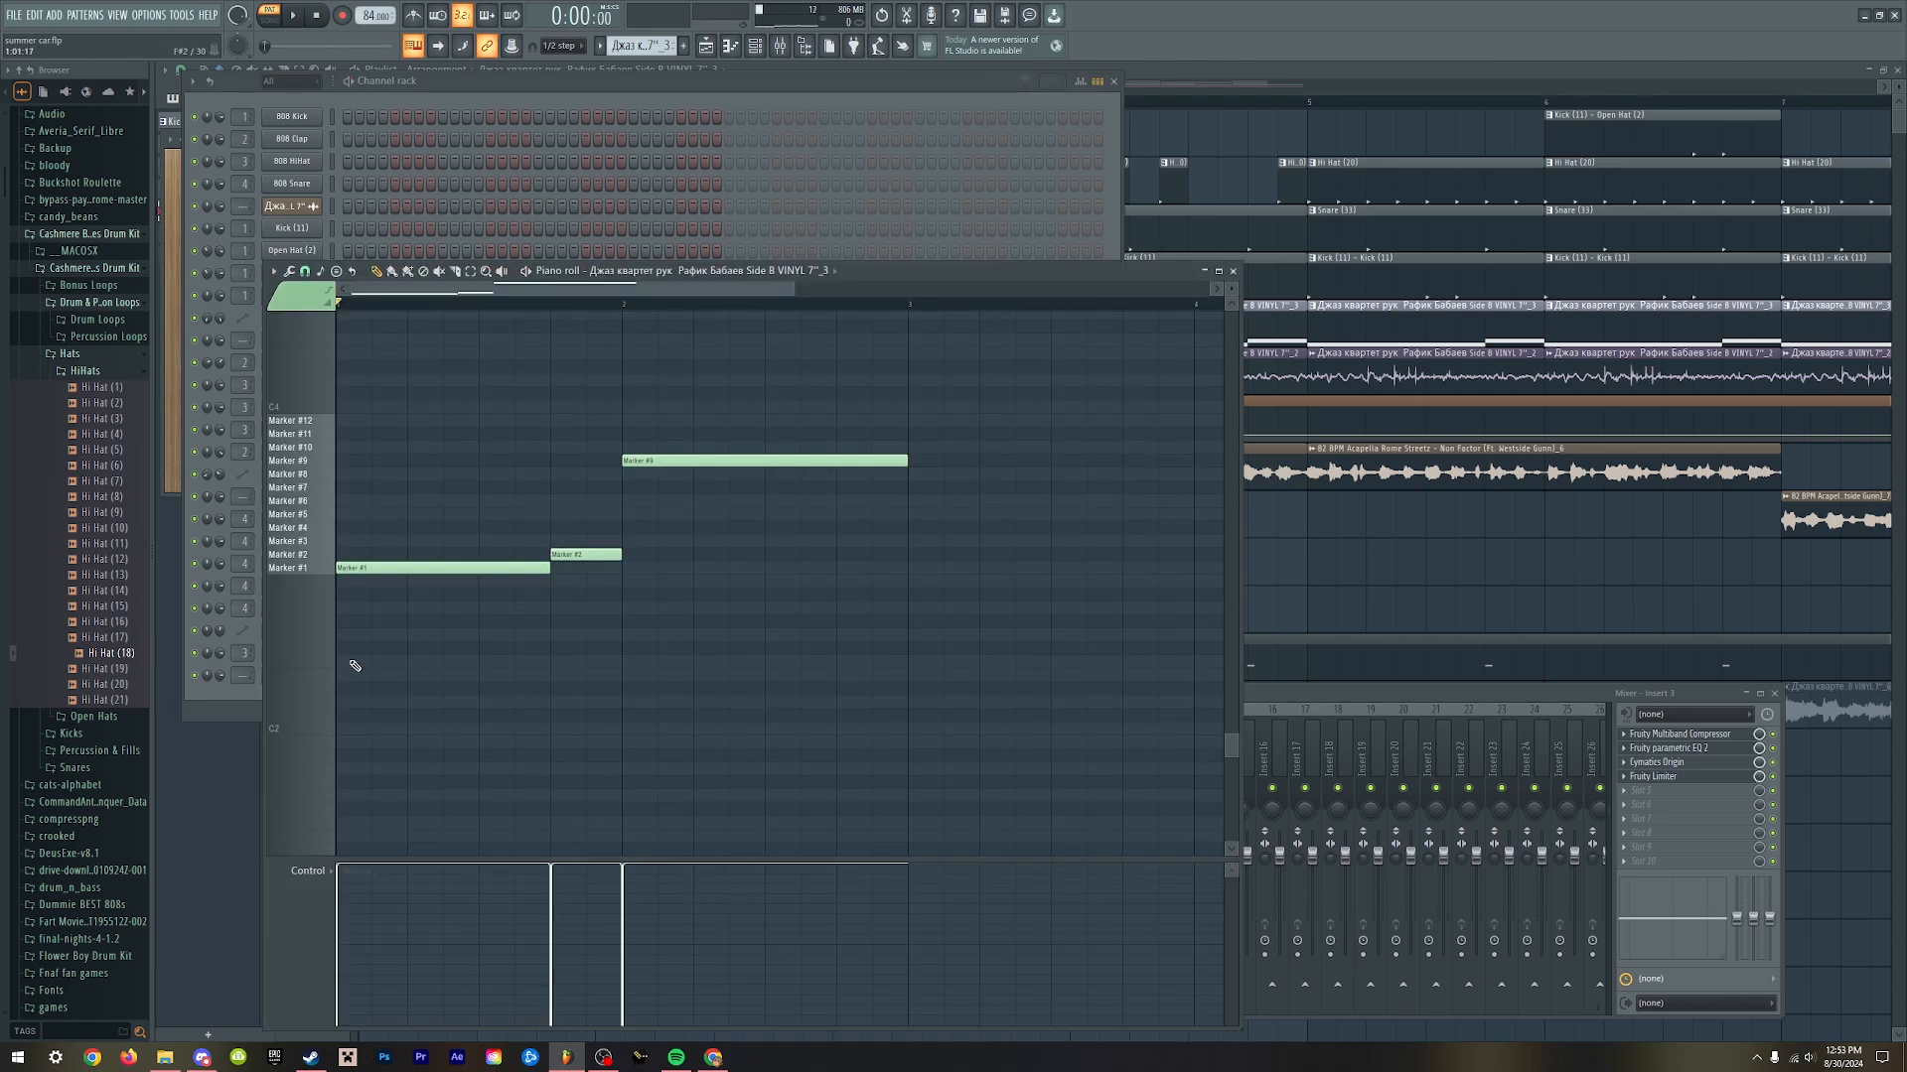
{"action": "key", "text": "F5"}
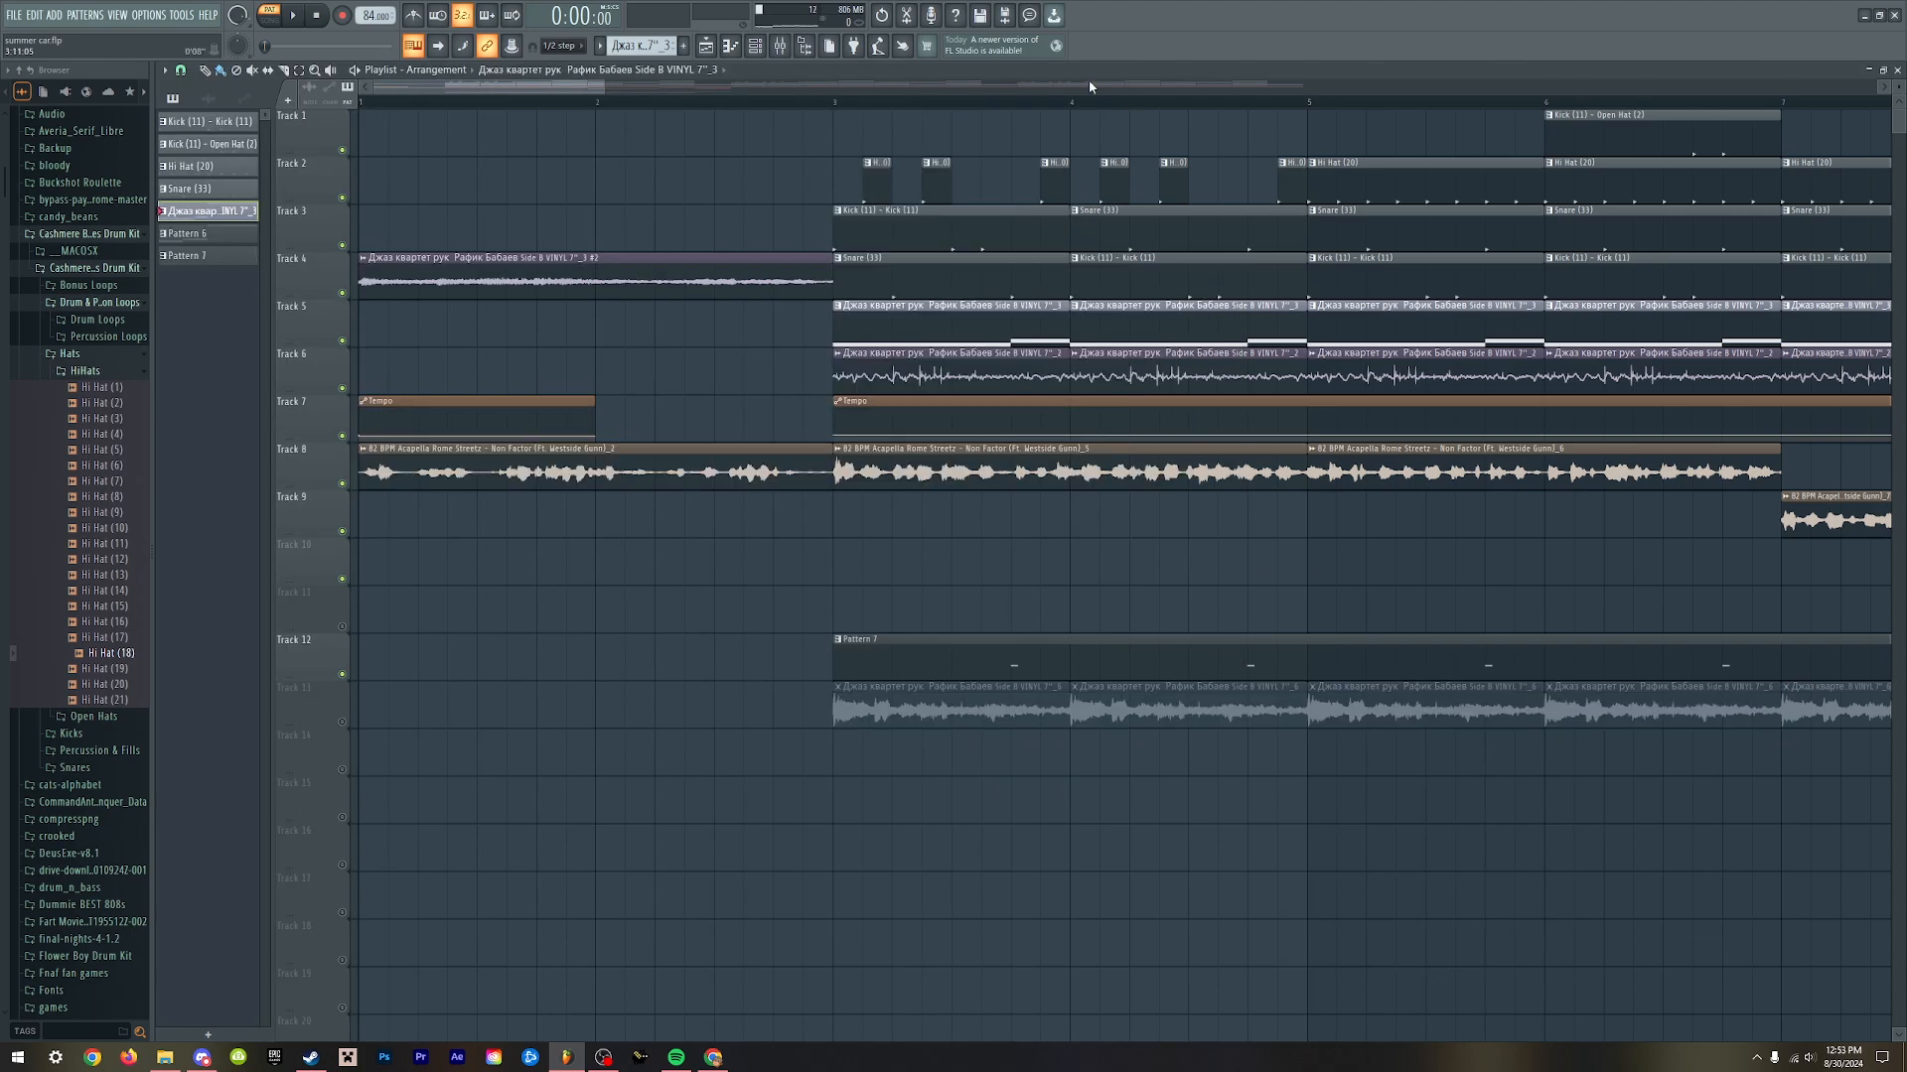
{"action": "left_click", "coordinate": [1306, 104]}
{"action": "scroll", "coordinate": [1232, 398], "scroll_direction": "down", "scroll_amount": 2}
{"action": "scroll", "coordinate": [1161, 432], "scroll_direction": "up", "scroll_amount": 3}
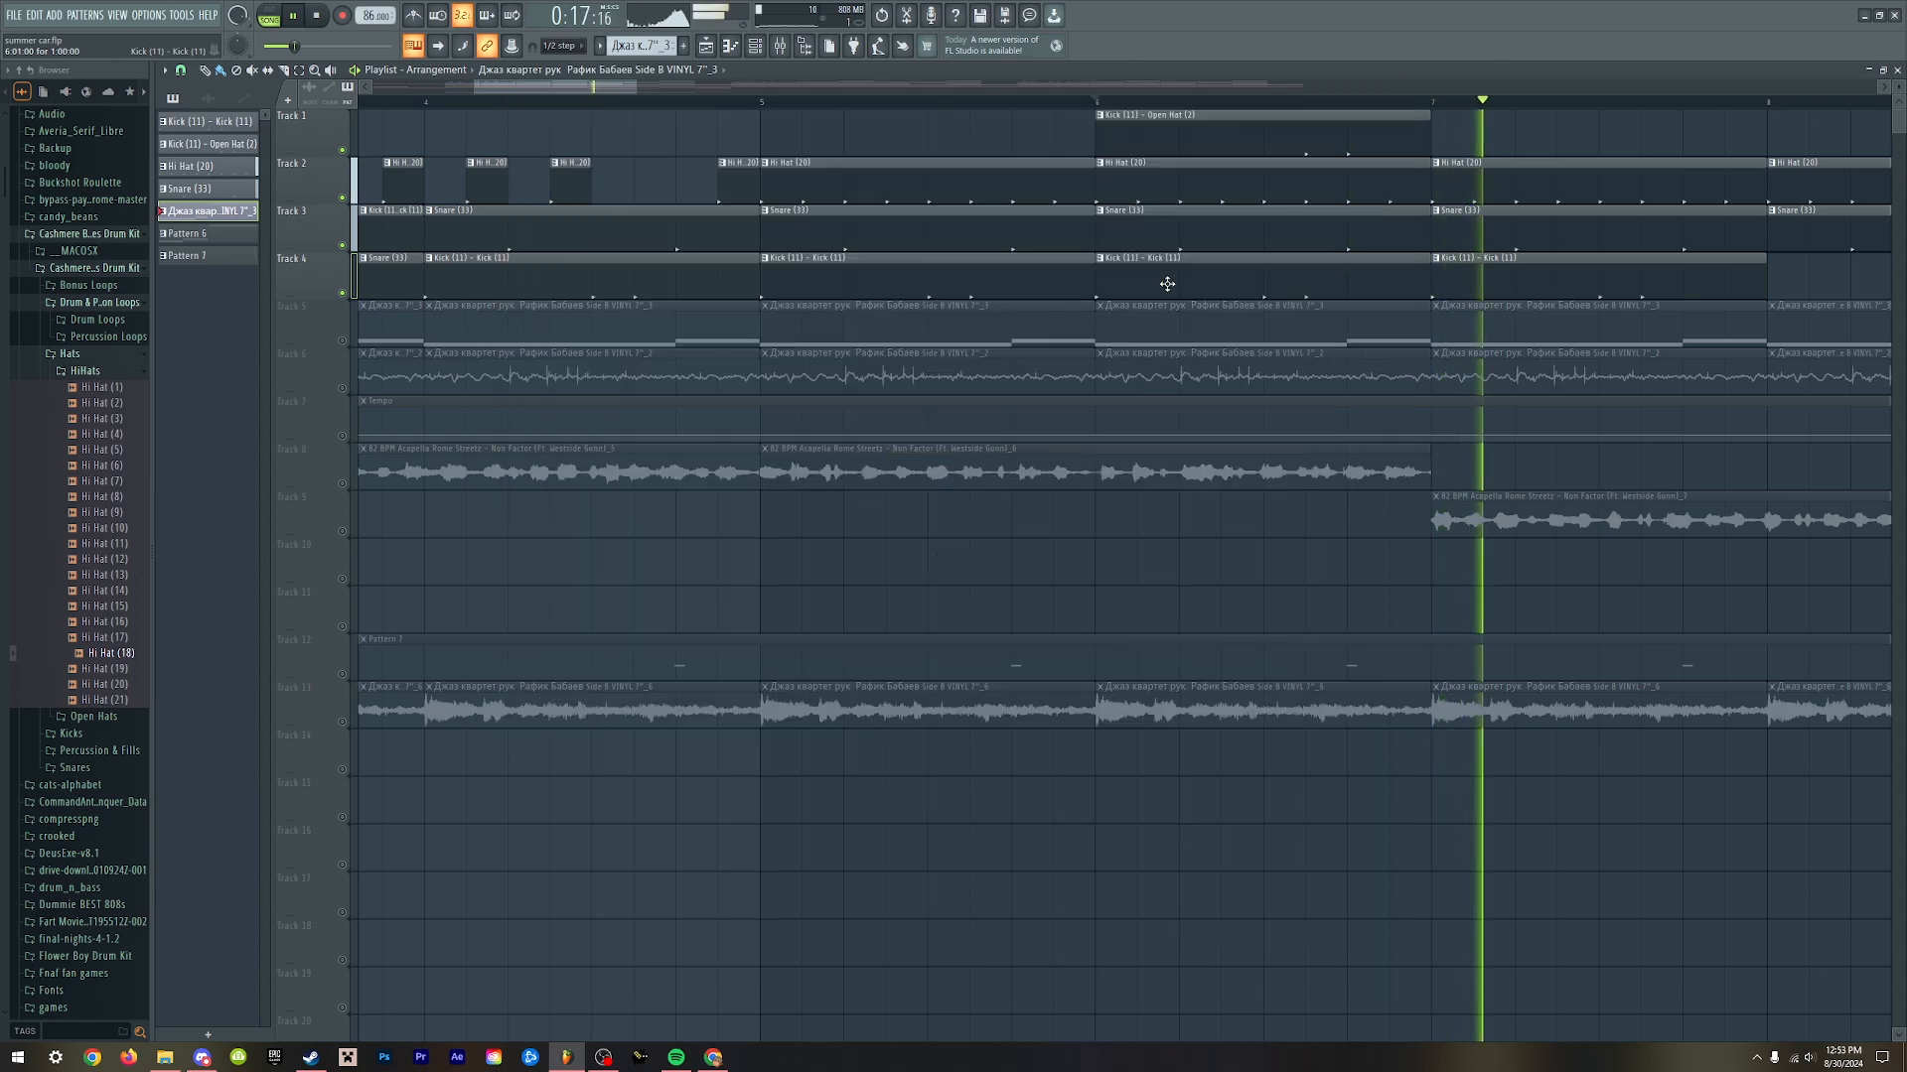
{"action": "key", "text": "space"}
{"action": "left_click_drag", "start_coordinate": [1103, 107], "coordinate": [1430, 117]}
- Open the Hi Hat (20) pattern from its bar 6 clip and examine its steps, sampler settings and channel pitch
{"action": "left_click", "coordinate": [1328, 175]}
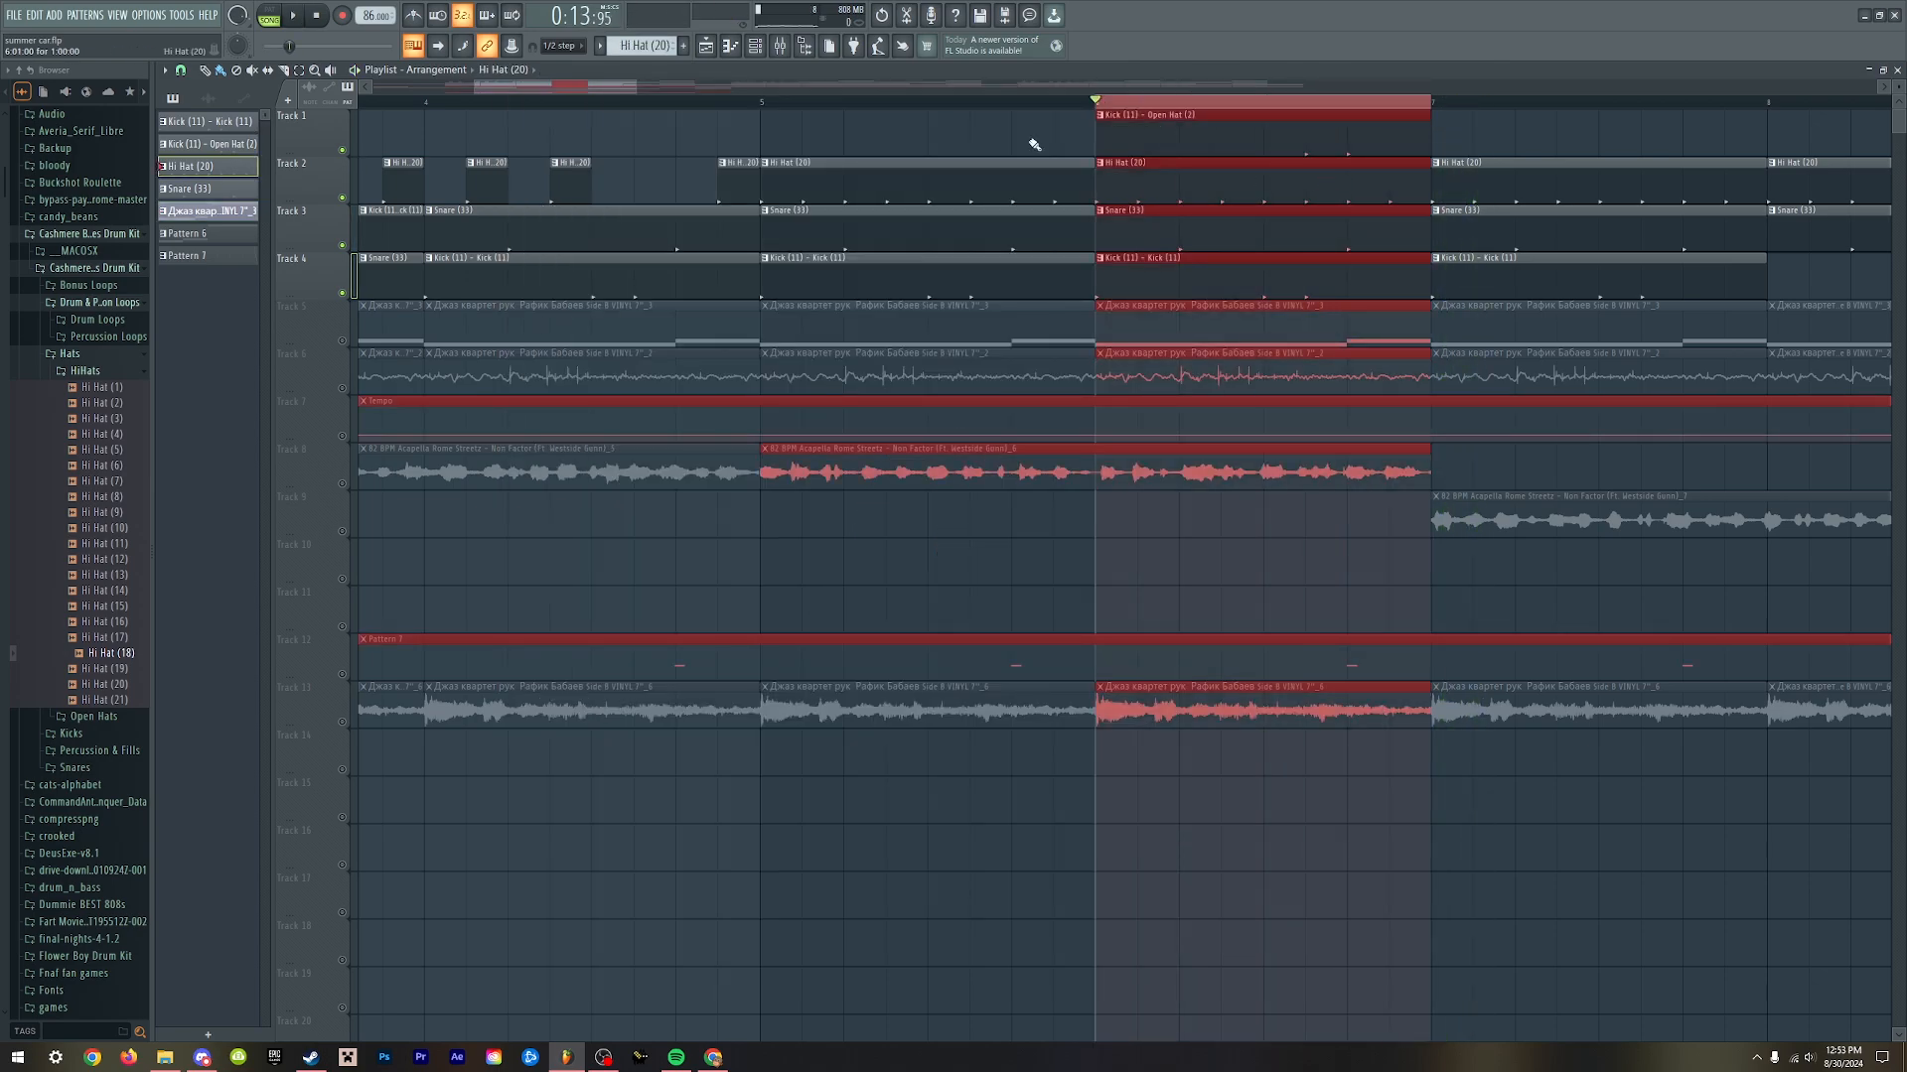
{"action": "left_click", "coordinate": [757, 45]}
{"action": "left_click", "coordinate": [350, 82]}
{"action": "left_click", "coordinate": [292, 273]}
{"action": "key", "text": "space"}
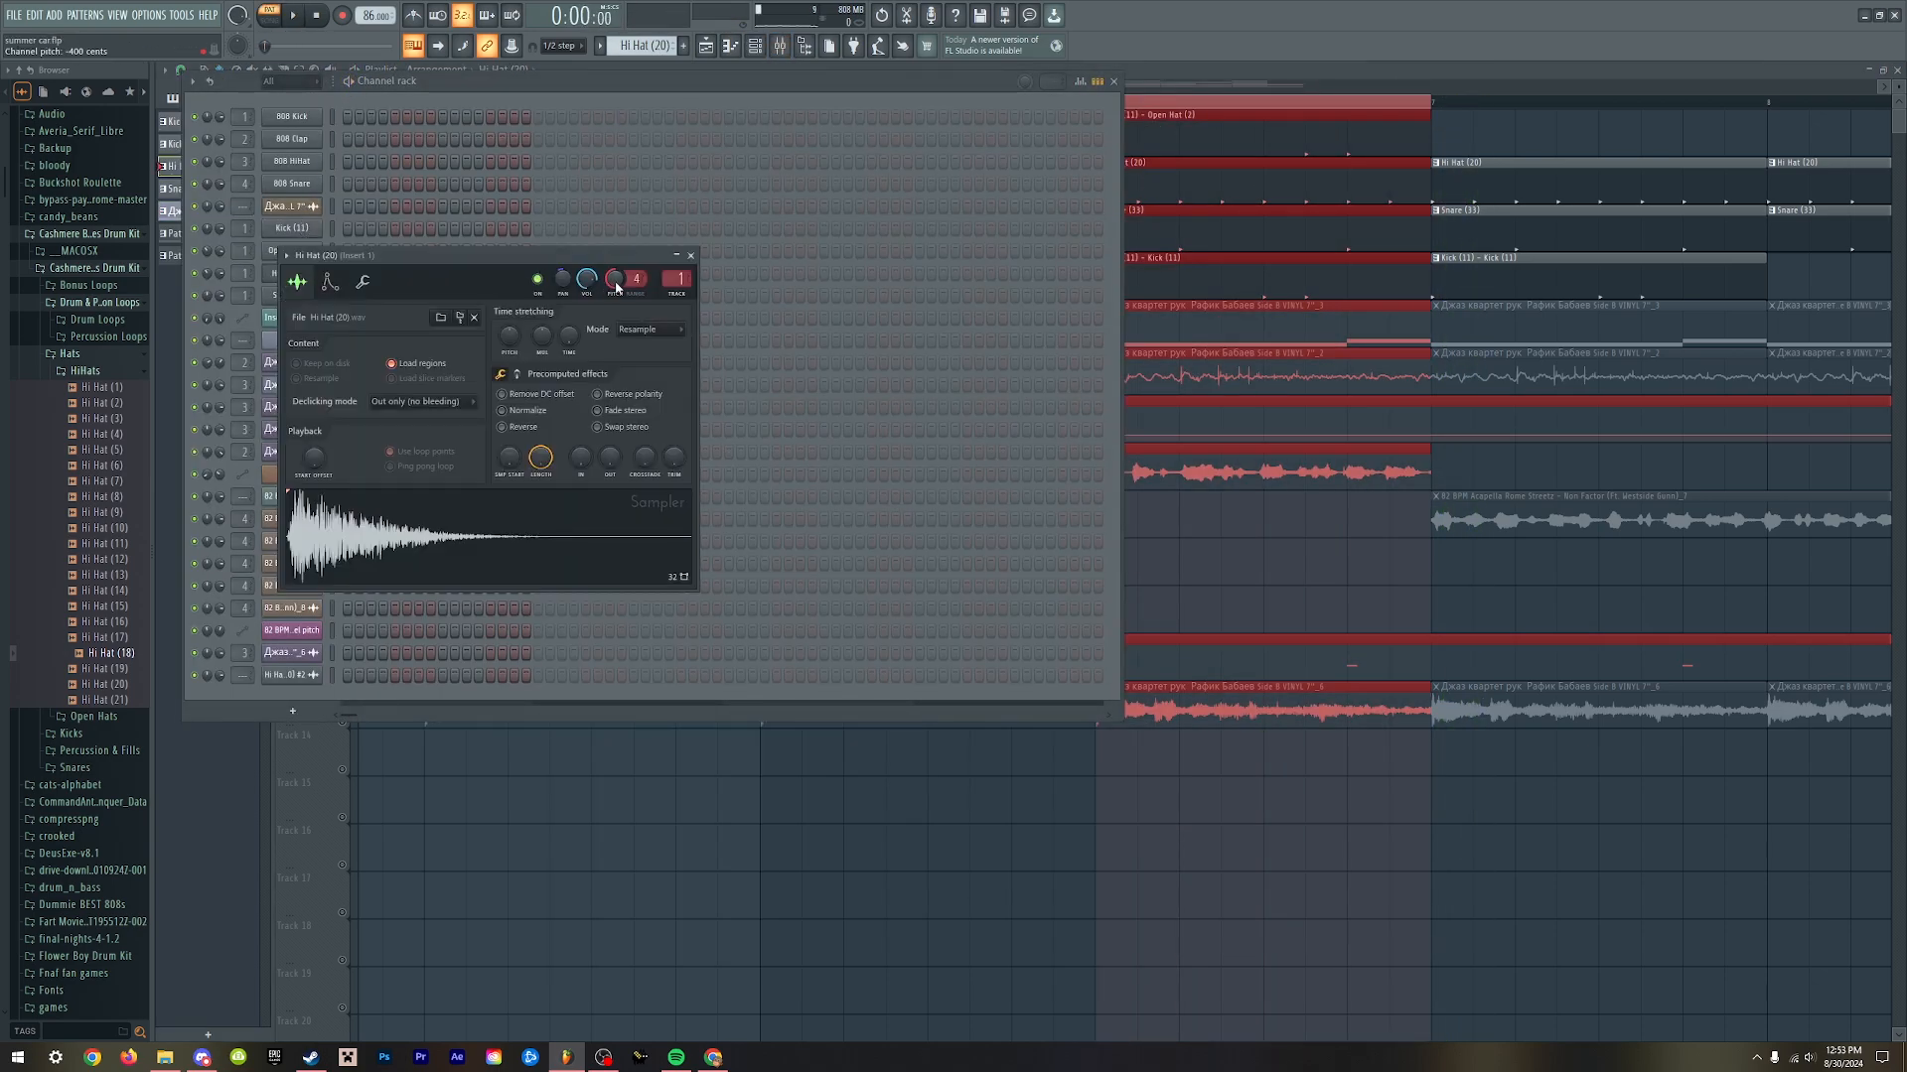
{"action": "right_click", "coordinate": [616, 281]}
{"action": "left_click", "coordinate": [631, 291]}
{"action": "key", "text": "Escape"}
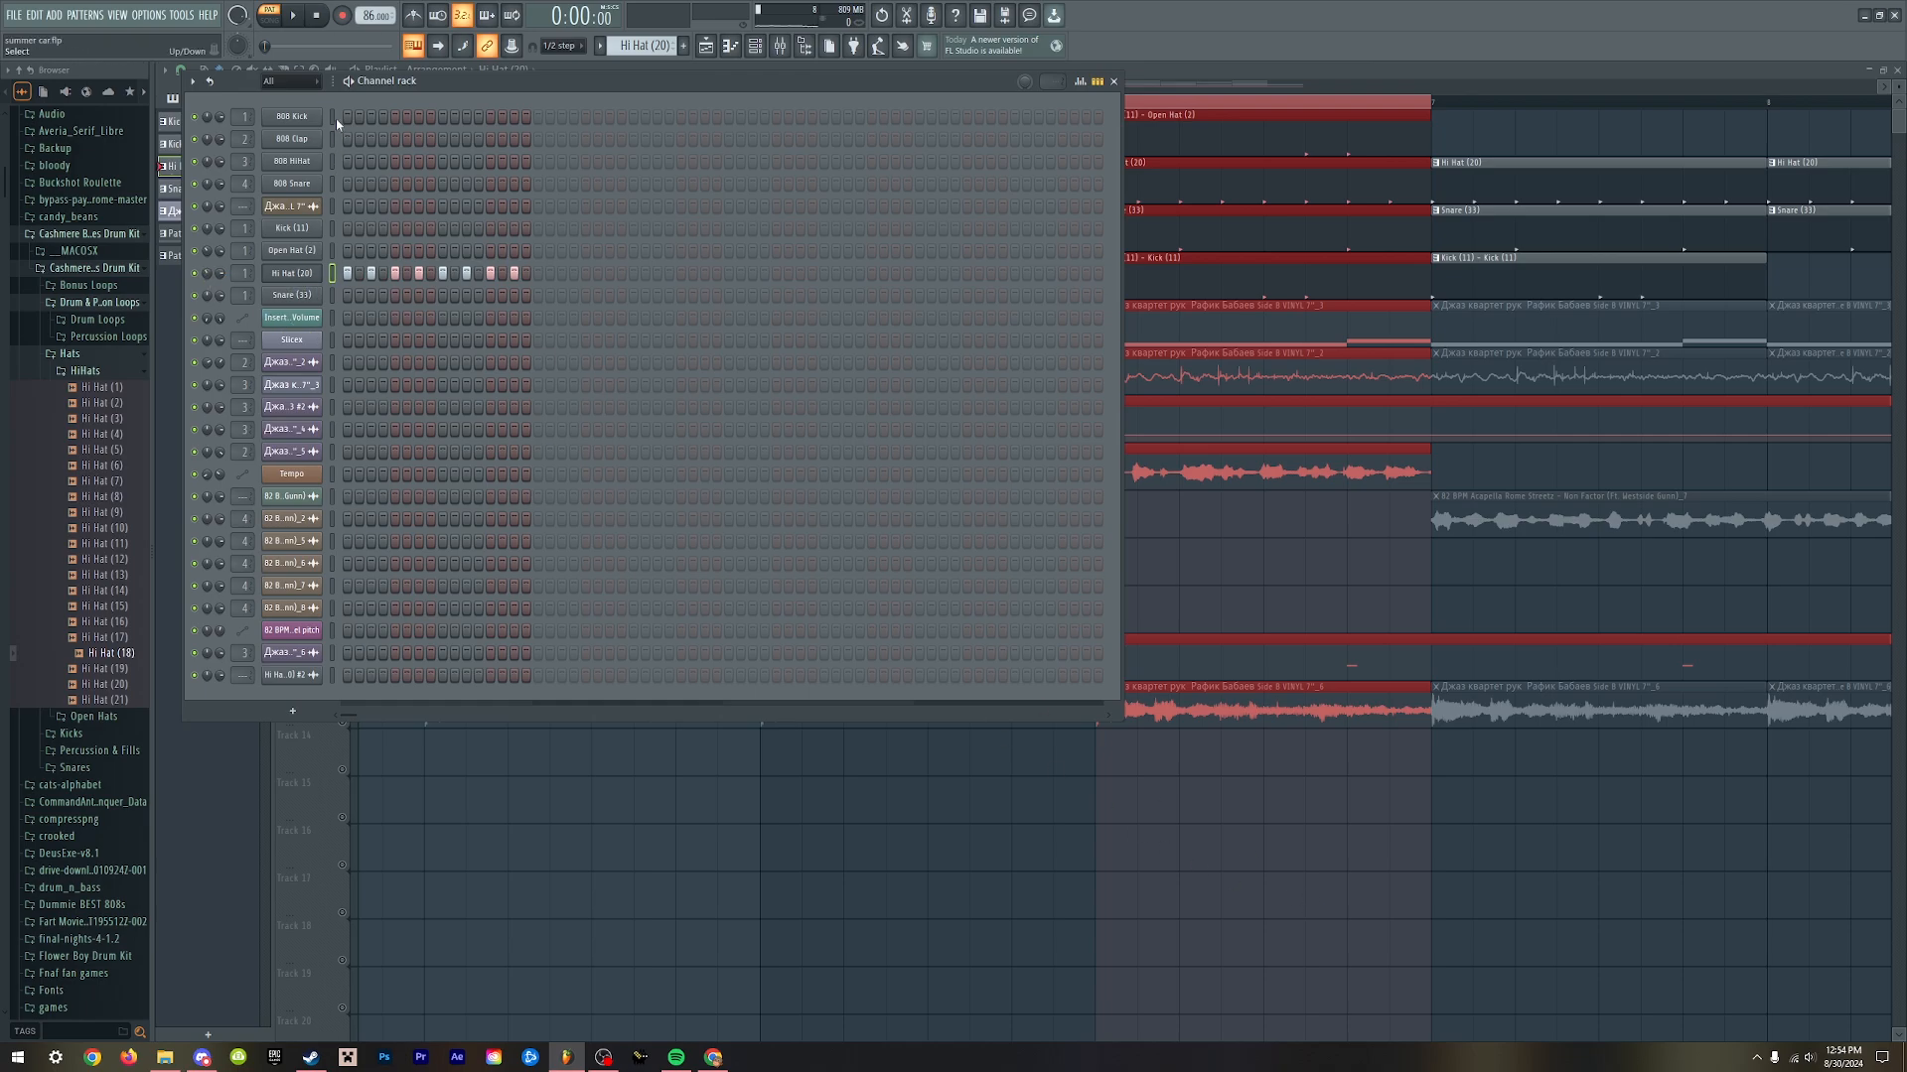
{"action": "right_click", "coordinate": [1188, 863]}
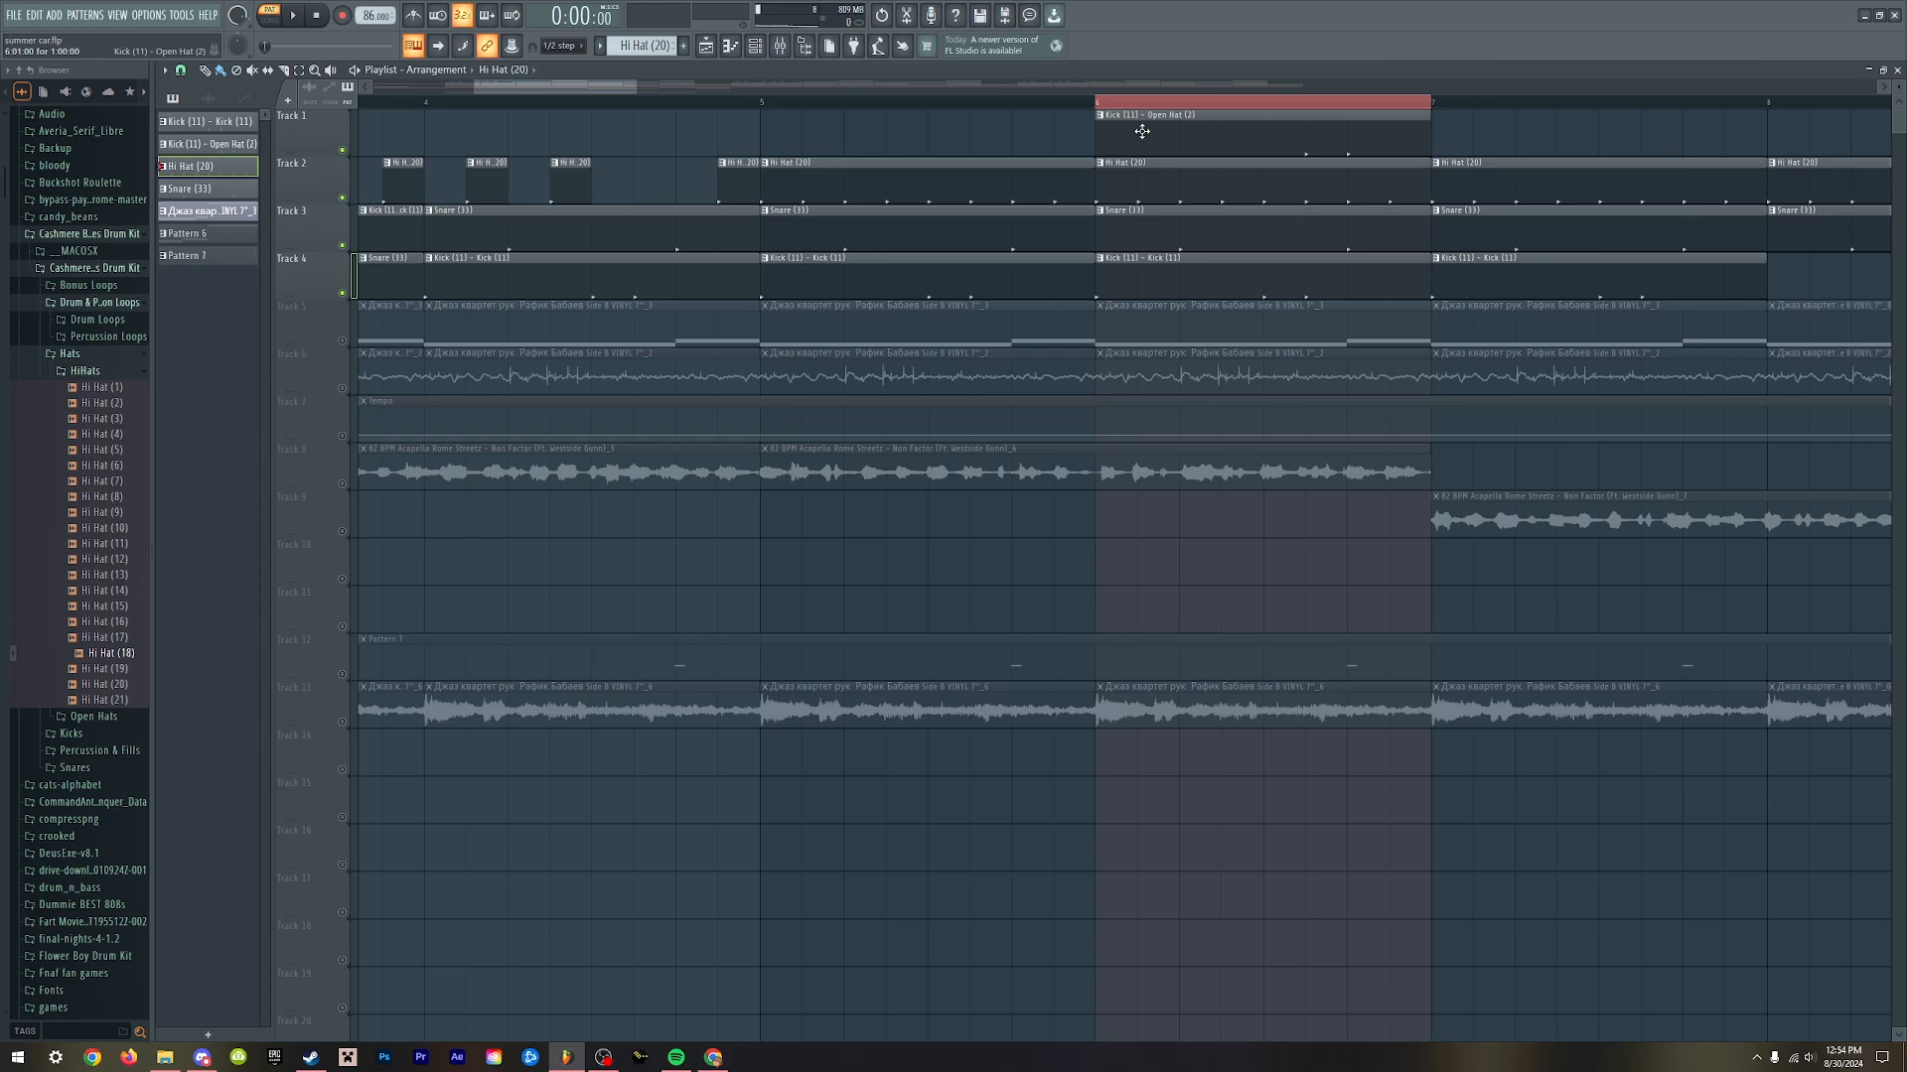
- Open the Snare (33) pattern from its bar 6 clip and review the snare channel's sampler settings
{"action": "left_click", "coordinate": [1148, 230]}
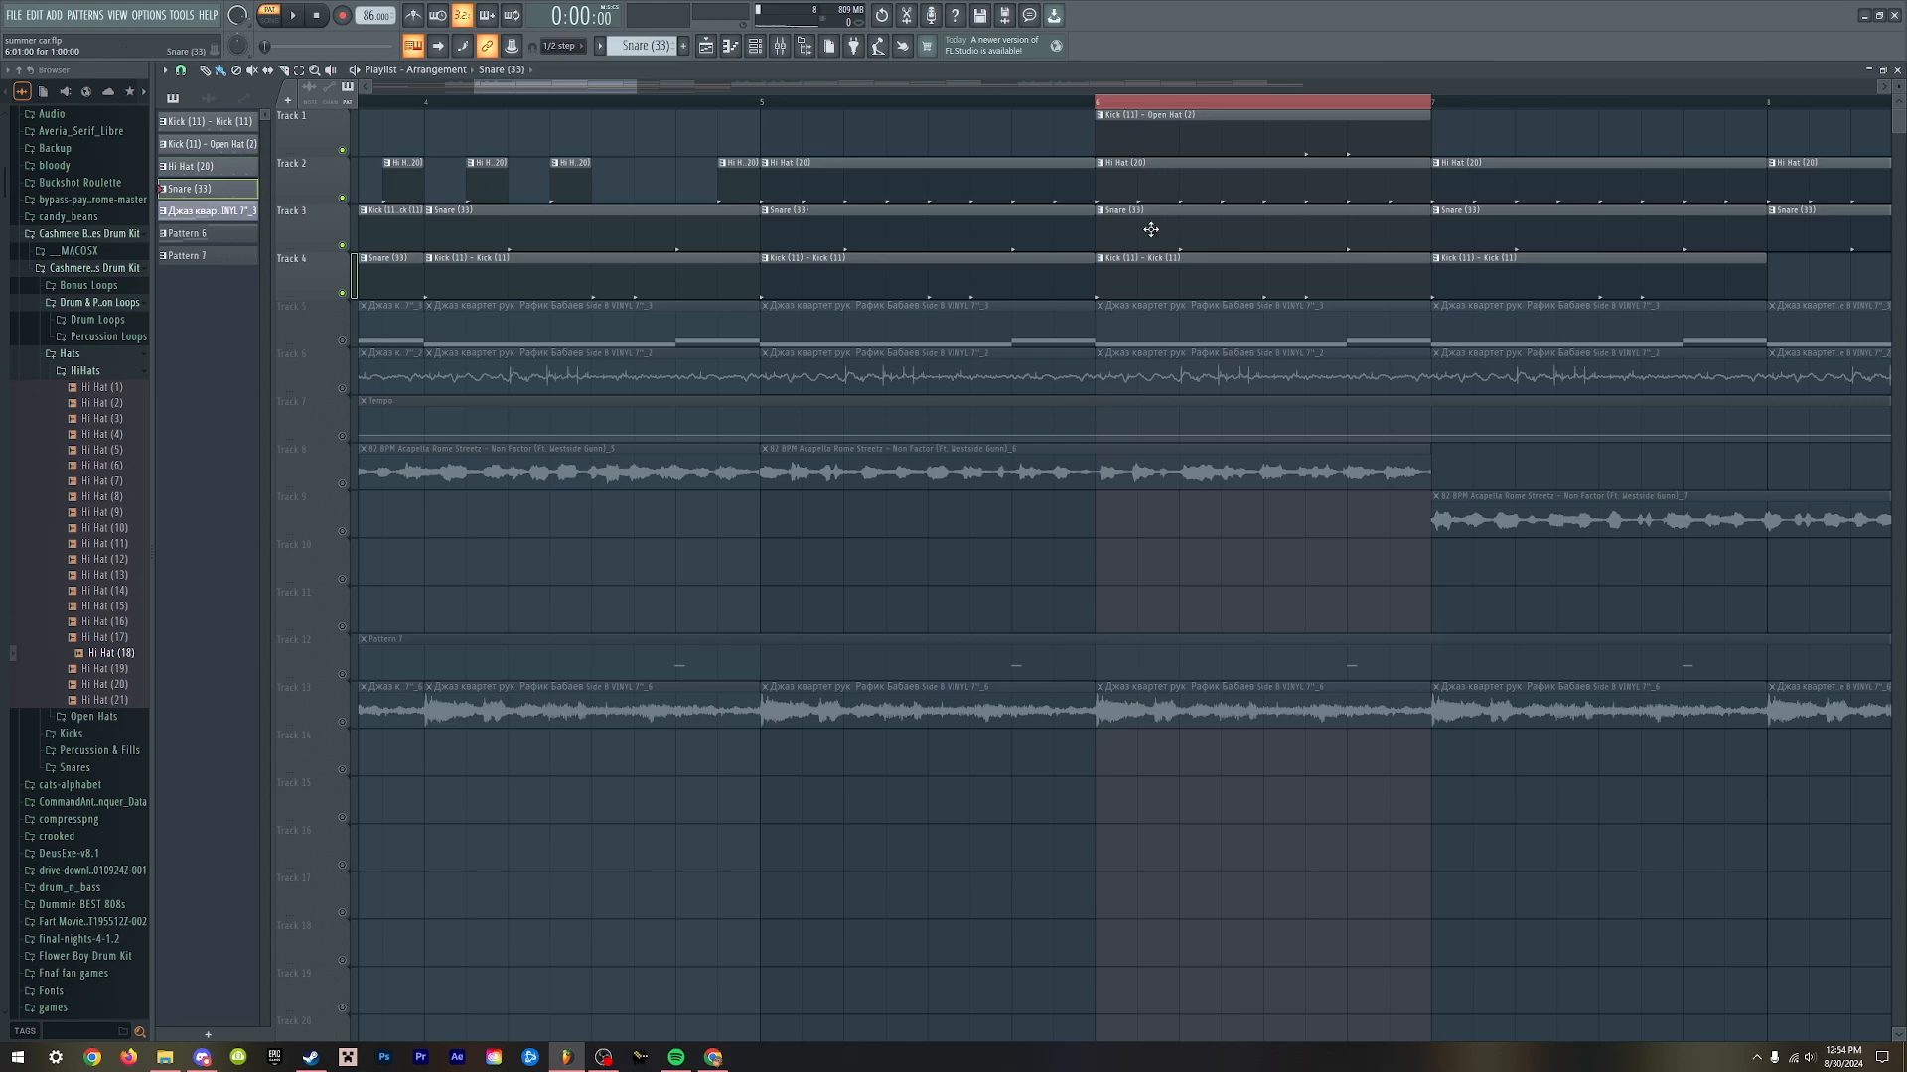
{"action": "left_click", "coordinate": [754, 46]}
{"action": "left_click", "coordinate": [318, 295]}
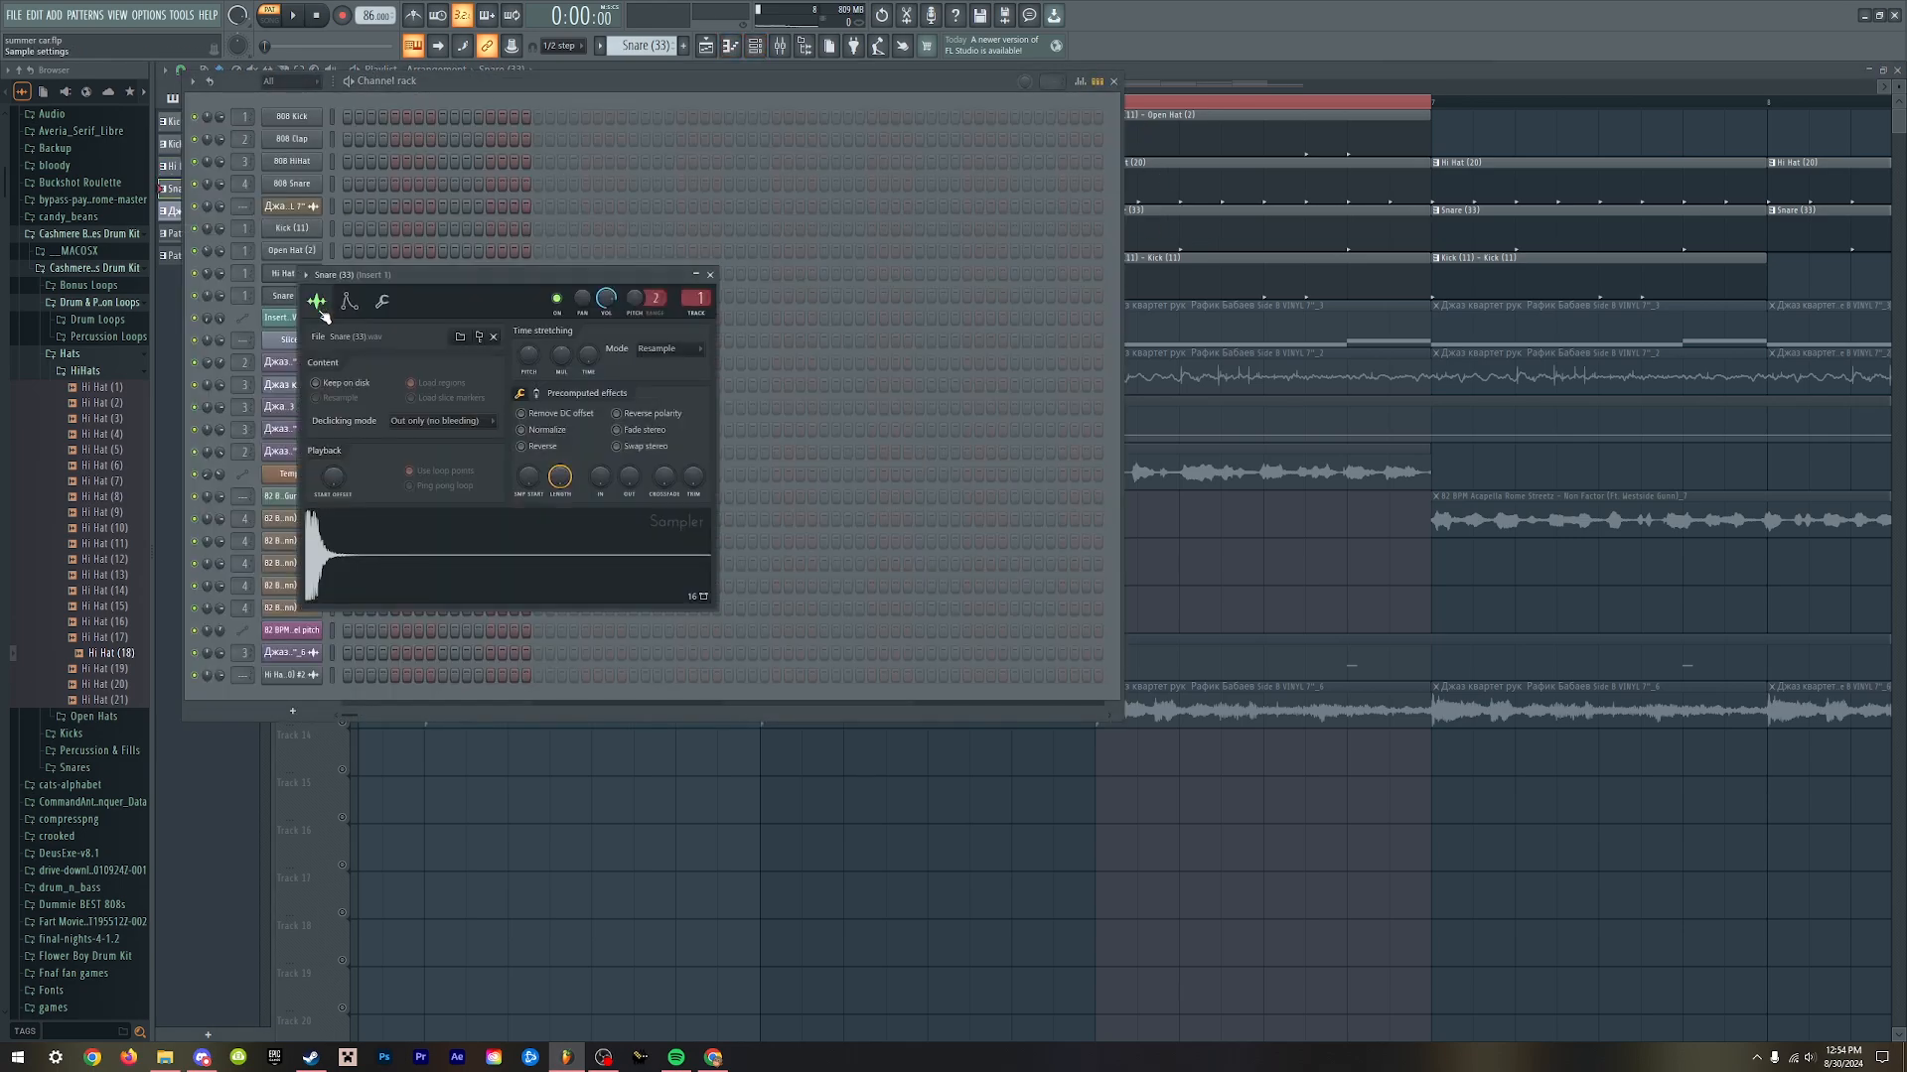
{"action": "left_click", "coordinate": [755, 45]}
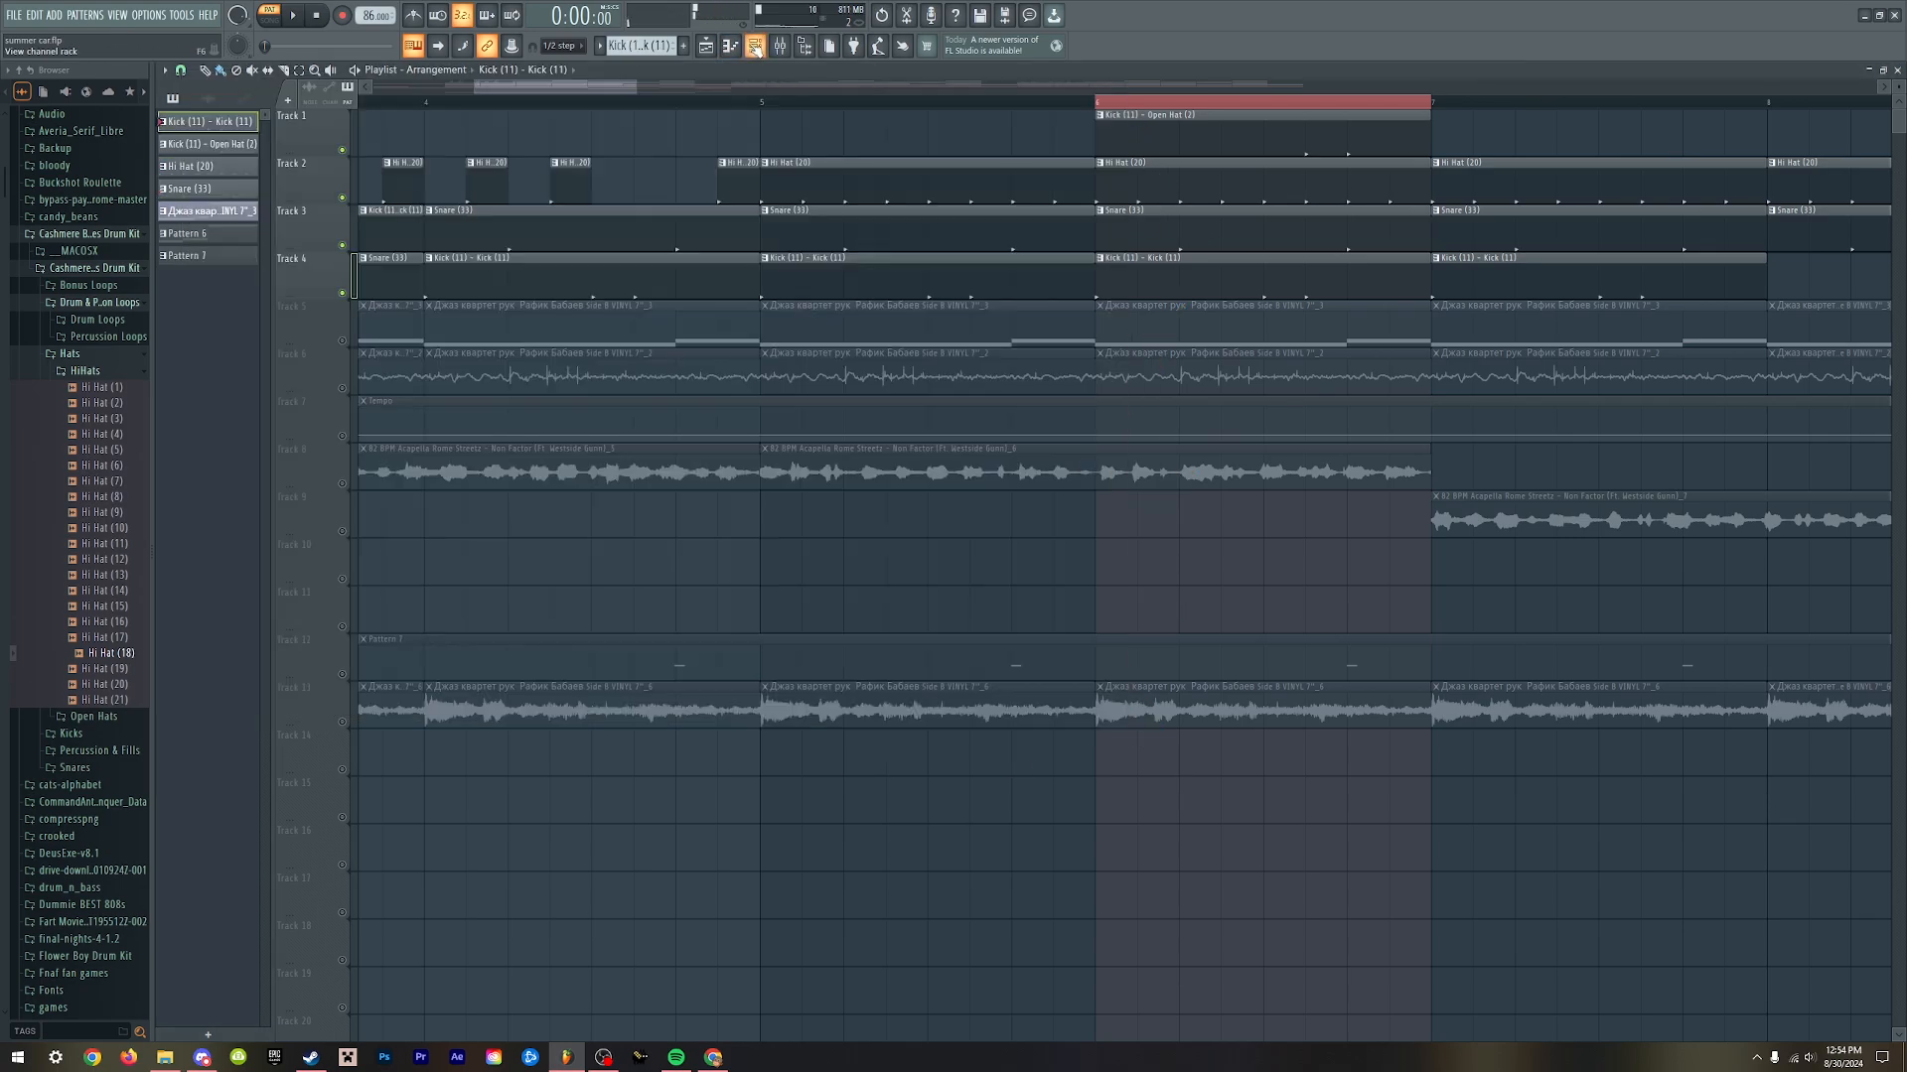
- Review the Kick (11) pattern's steps in the channel rack and the kick channel's sampler settings
{"action": "left_click", "coordinate": [755, 46]}
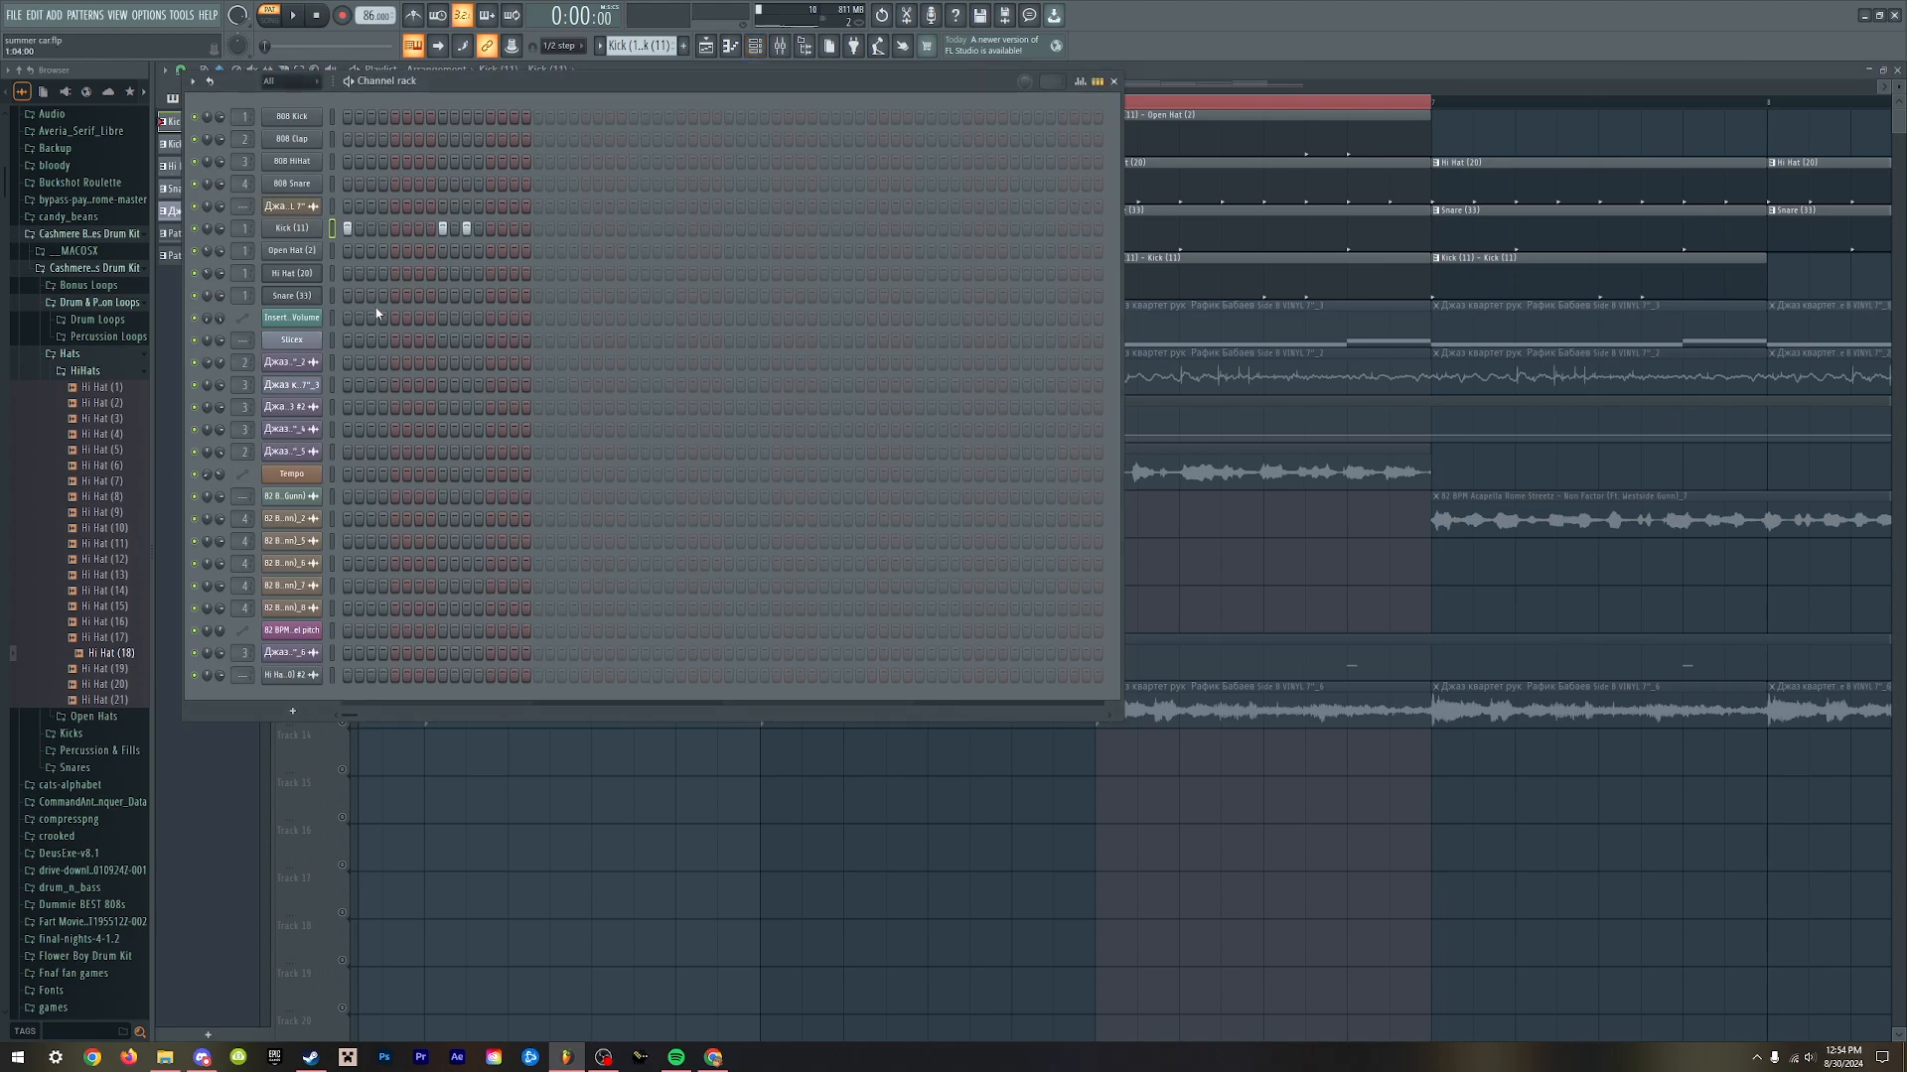
{"action": "left_click", "coordinate": [307, 244]}
{"action": "left_click", "coordinate": [514, 521]}
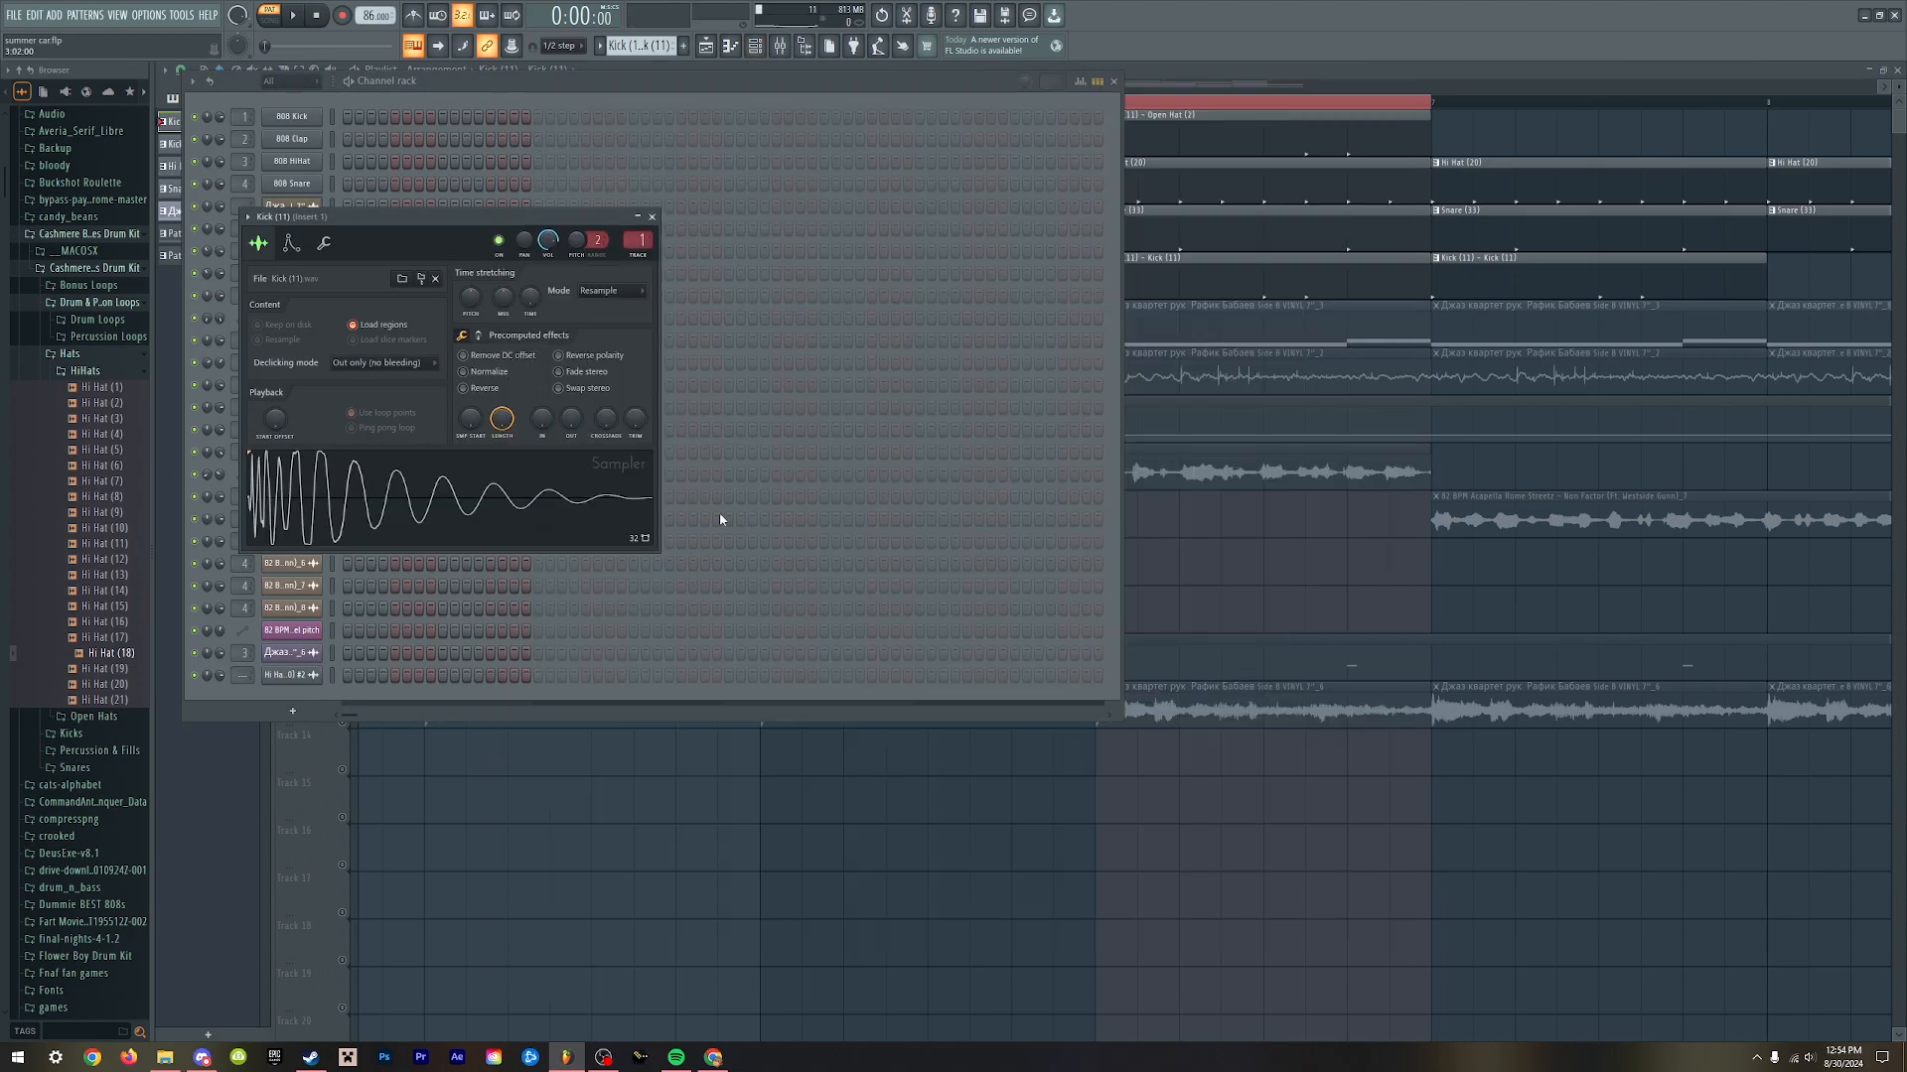
{"action": "left_click", "coordinate": [486, 81]}
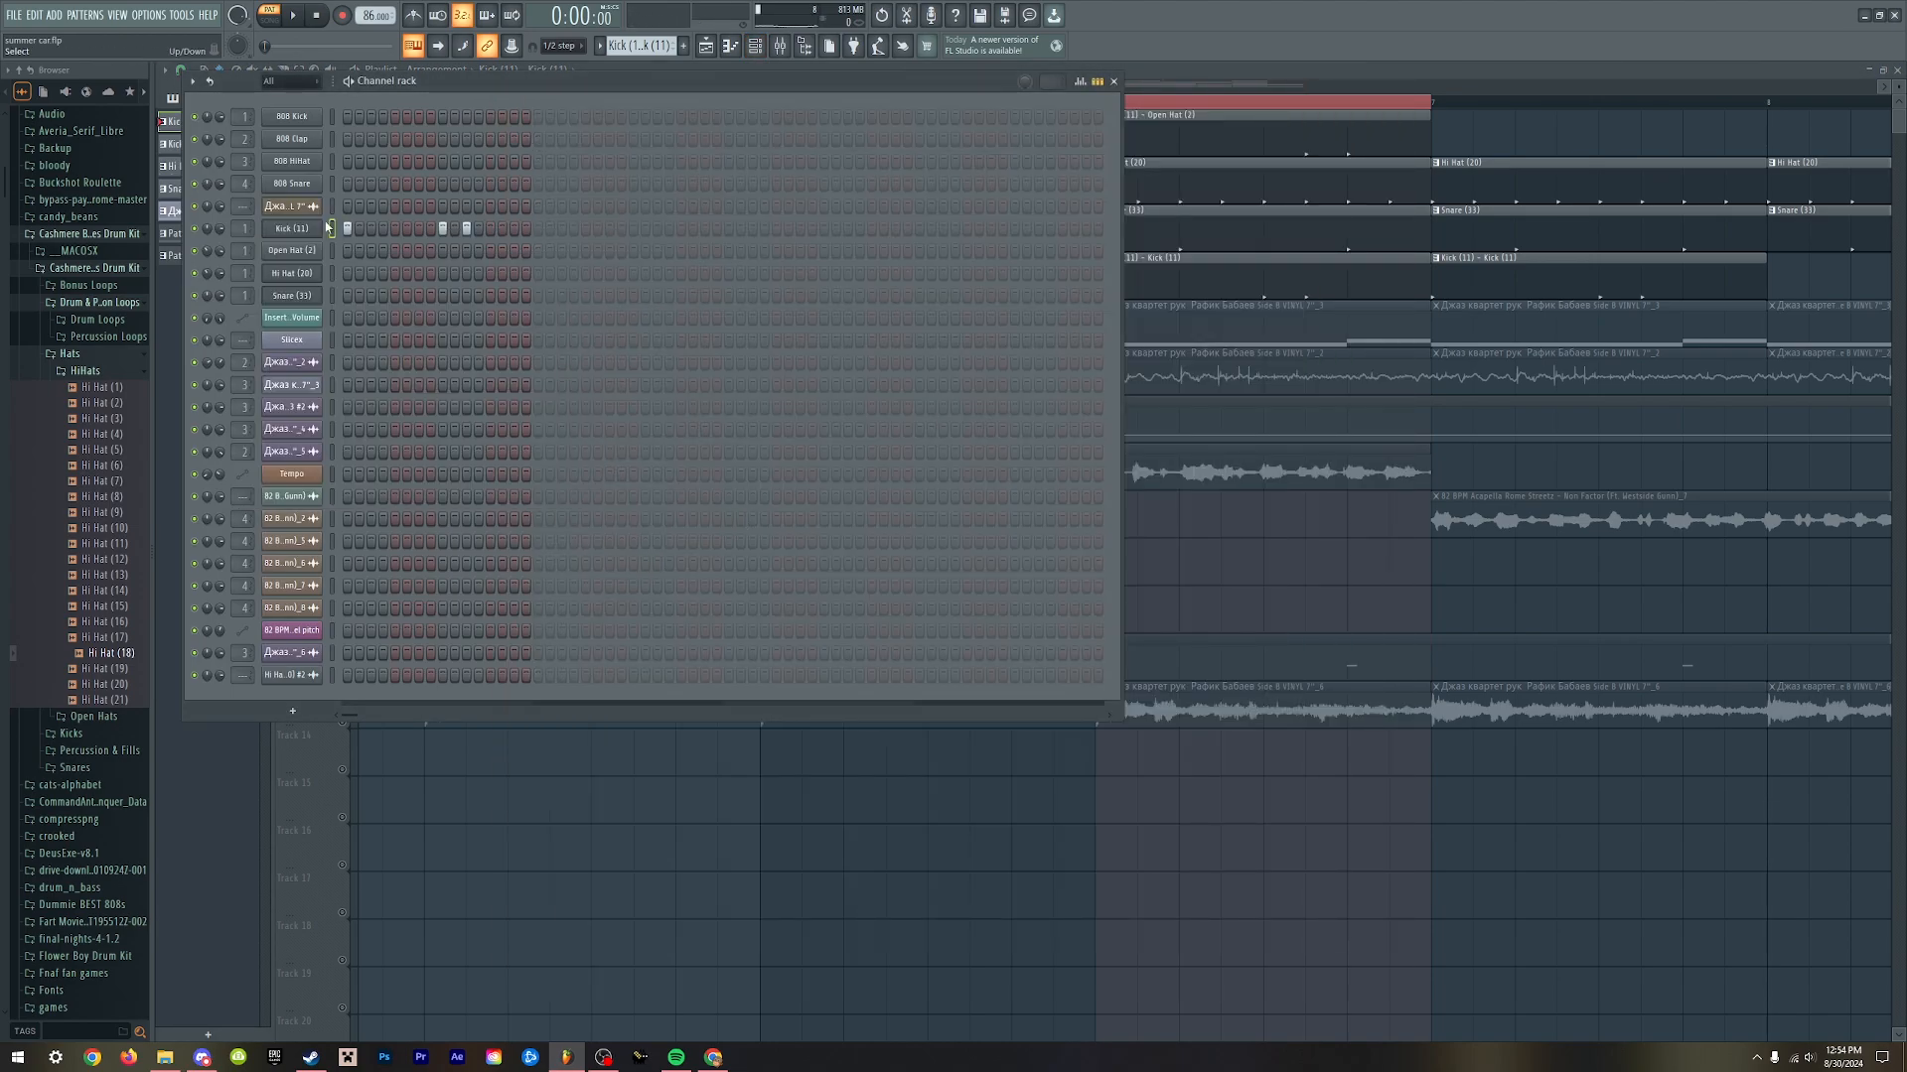
- Open the Kick (11) - Open Hat (2) pattern from its Track 1 clip and play its open hat steps
{"action": "left_click", "coordinate": [1217, 149]}
{"action": "left_click", "coordinate": [755, 46]}
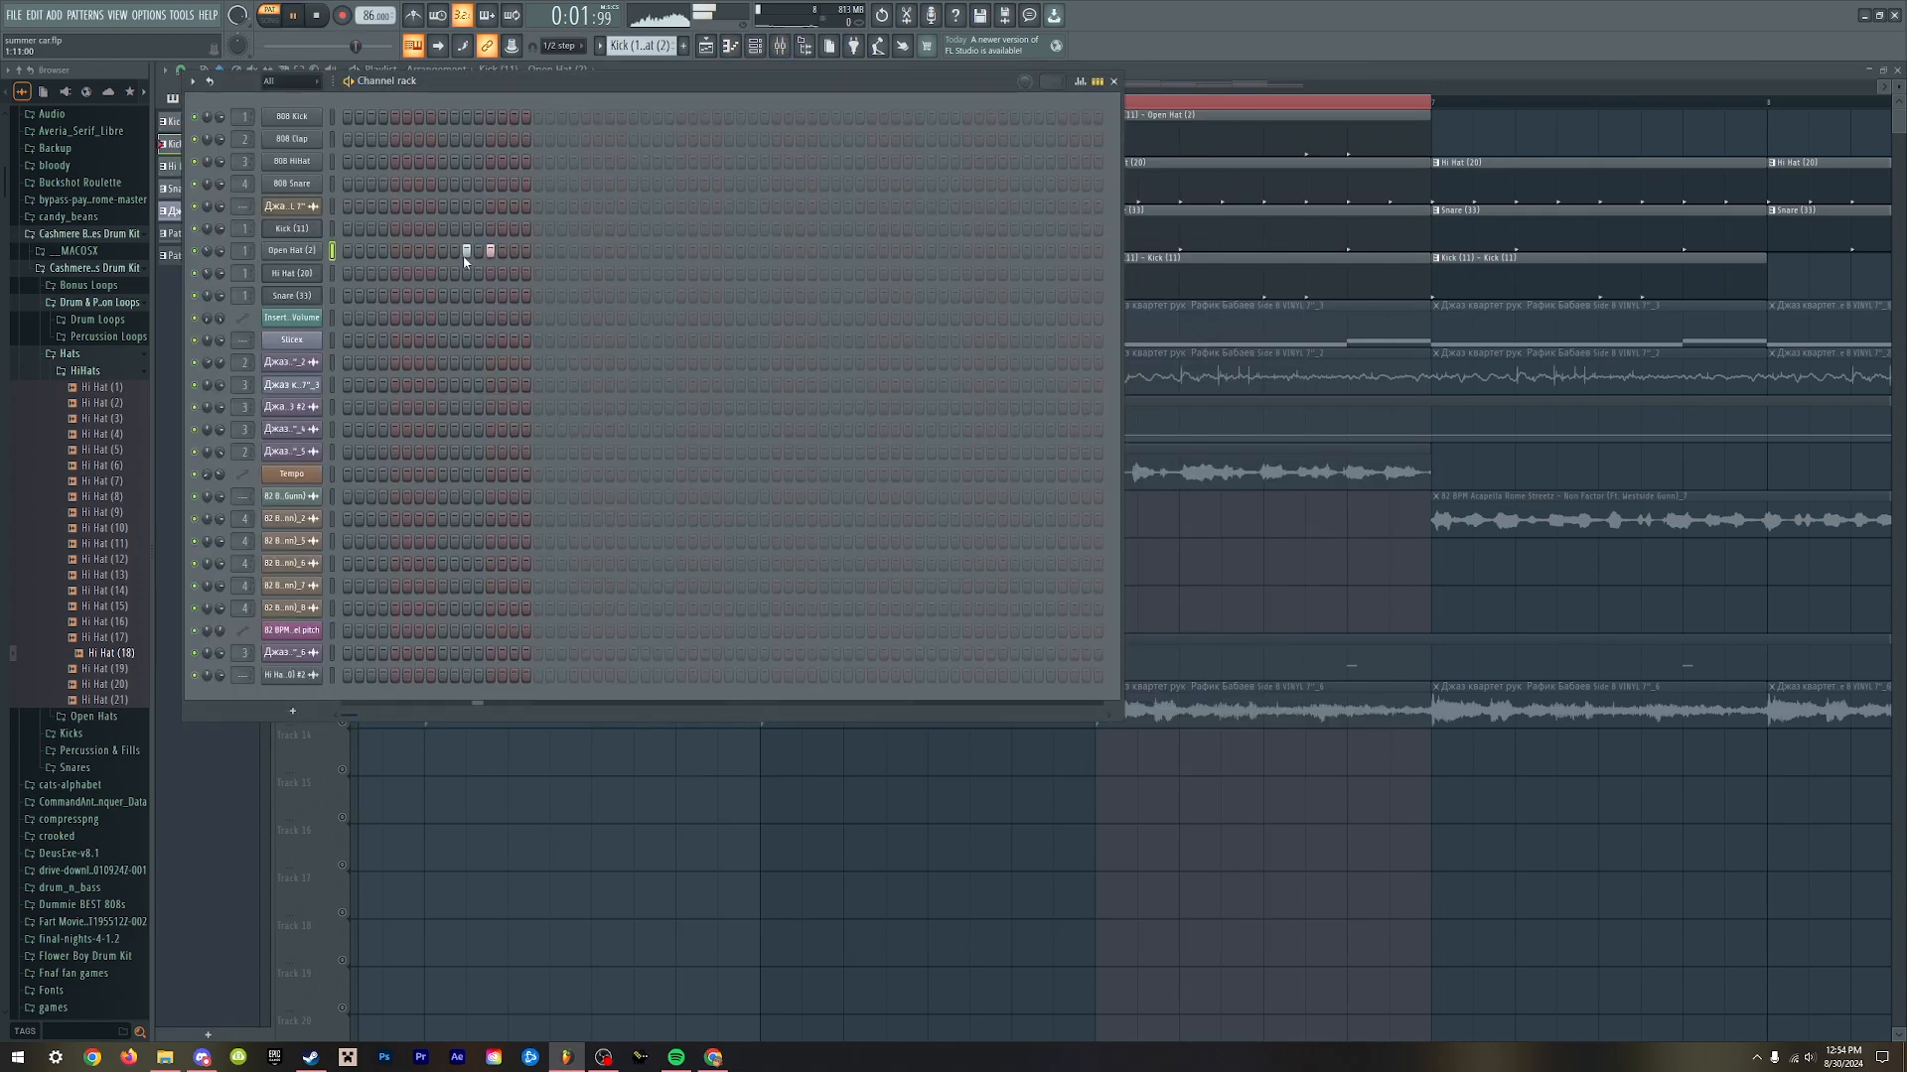
{"action": "key", "text": "space"}
- Show the mixer, play the looped drum bar in song mode, and open Cymatics Origin on insert 1
{"action": "key", "text": "F9"}
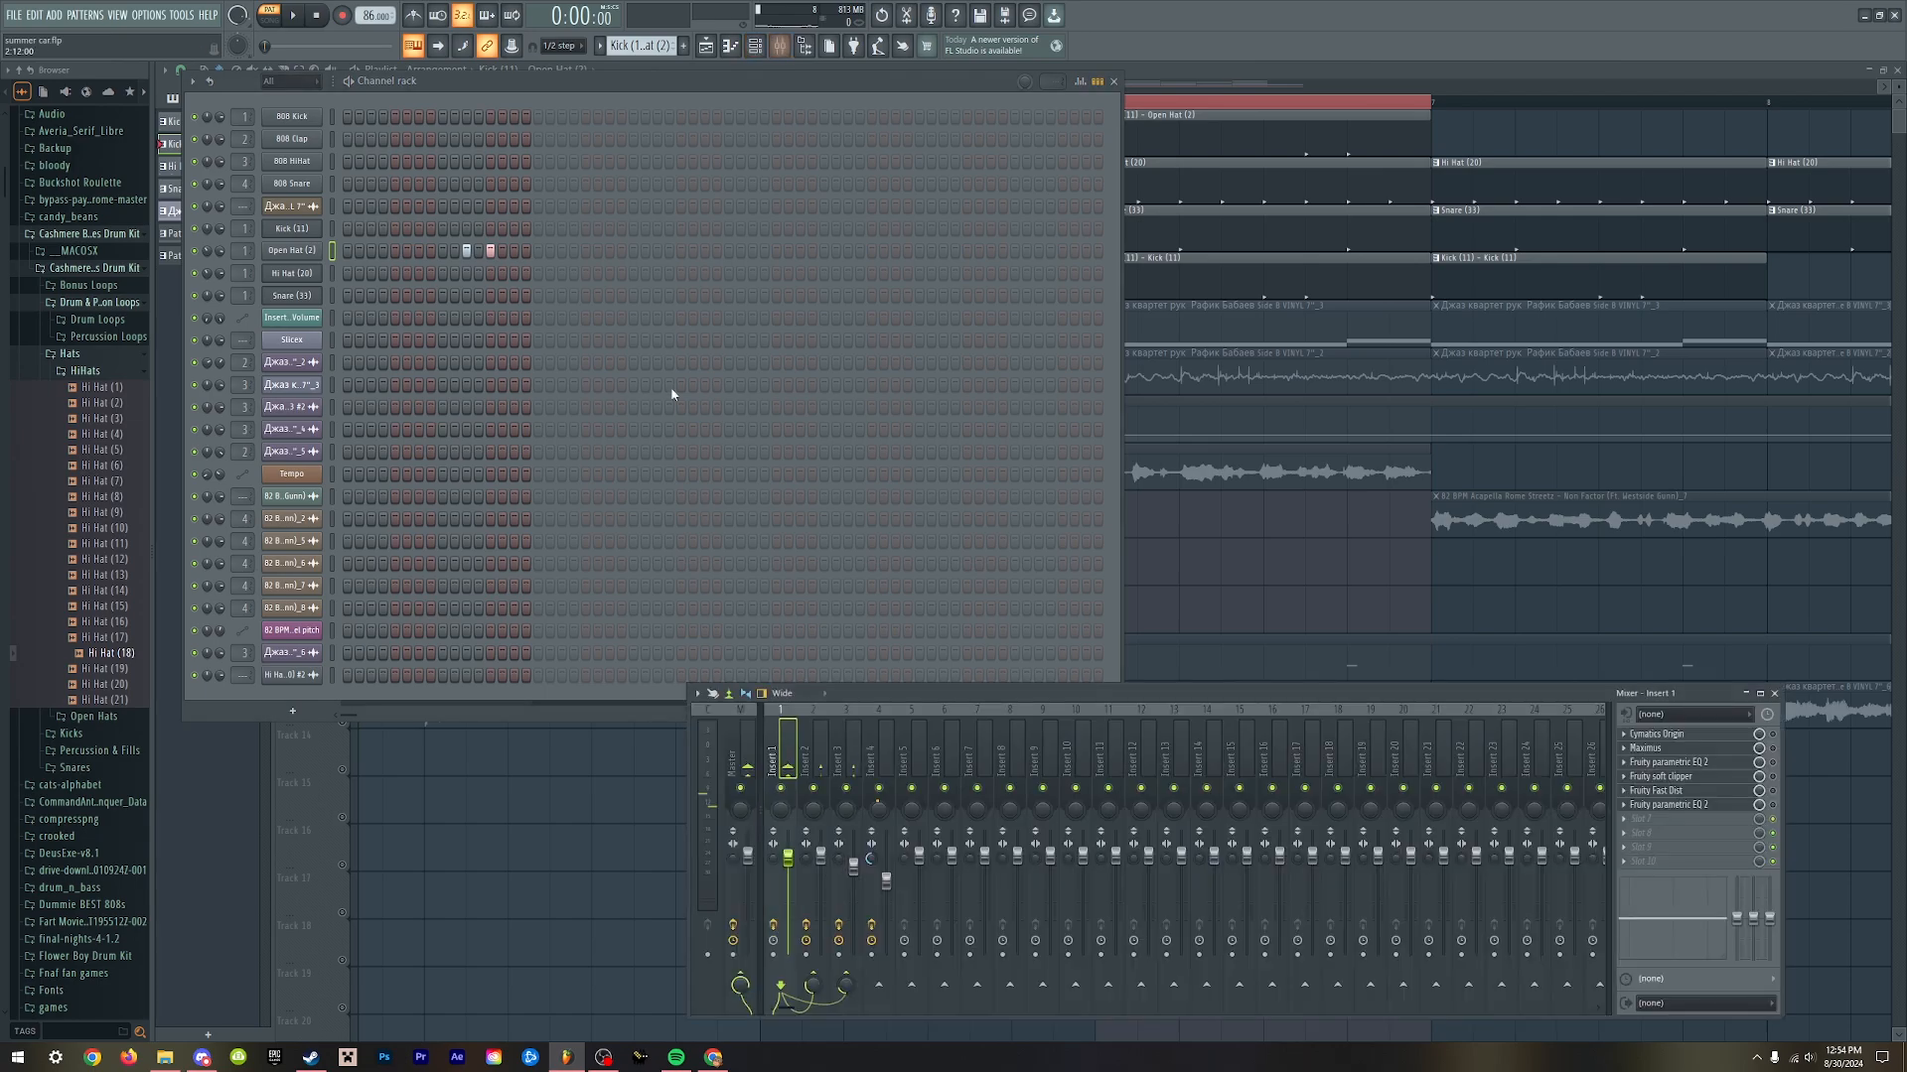
{"action": "key", "text": "l"}
{"action": "key", "text": "space"}
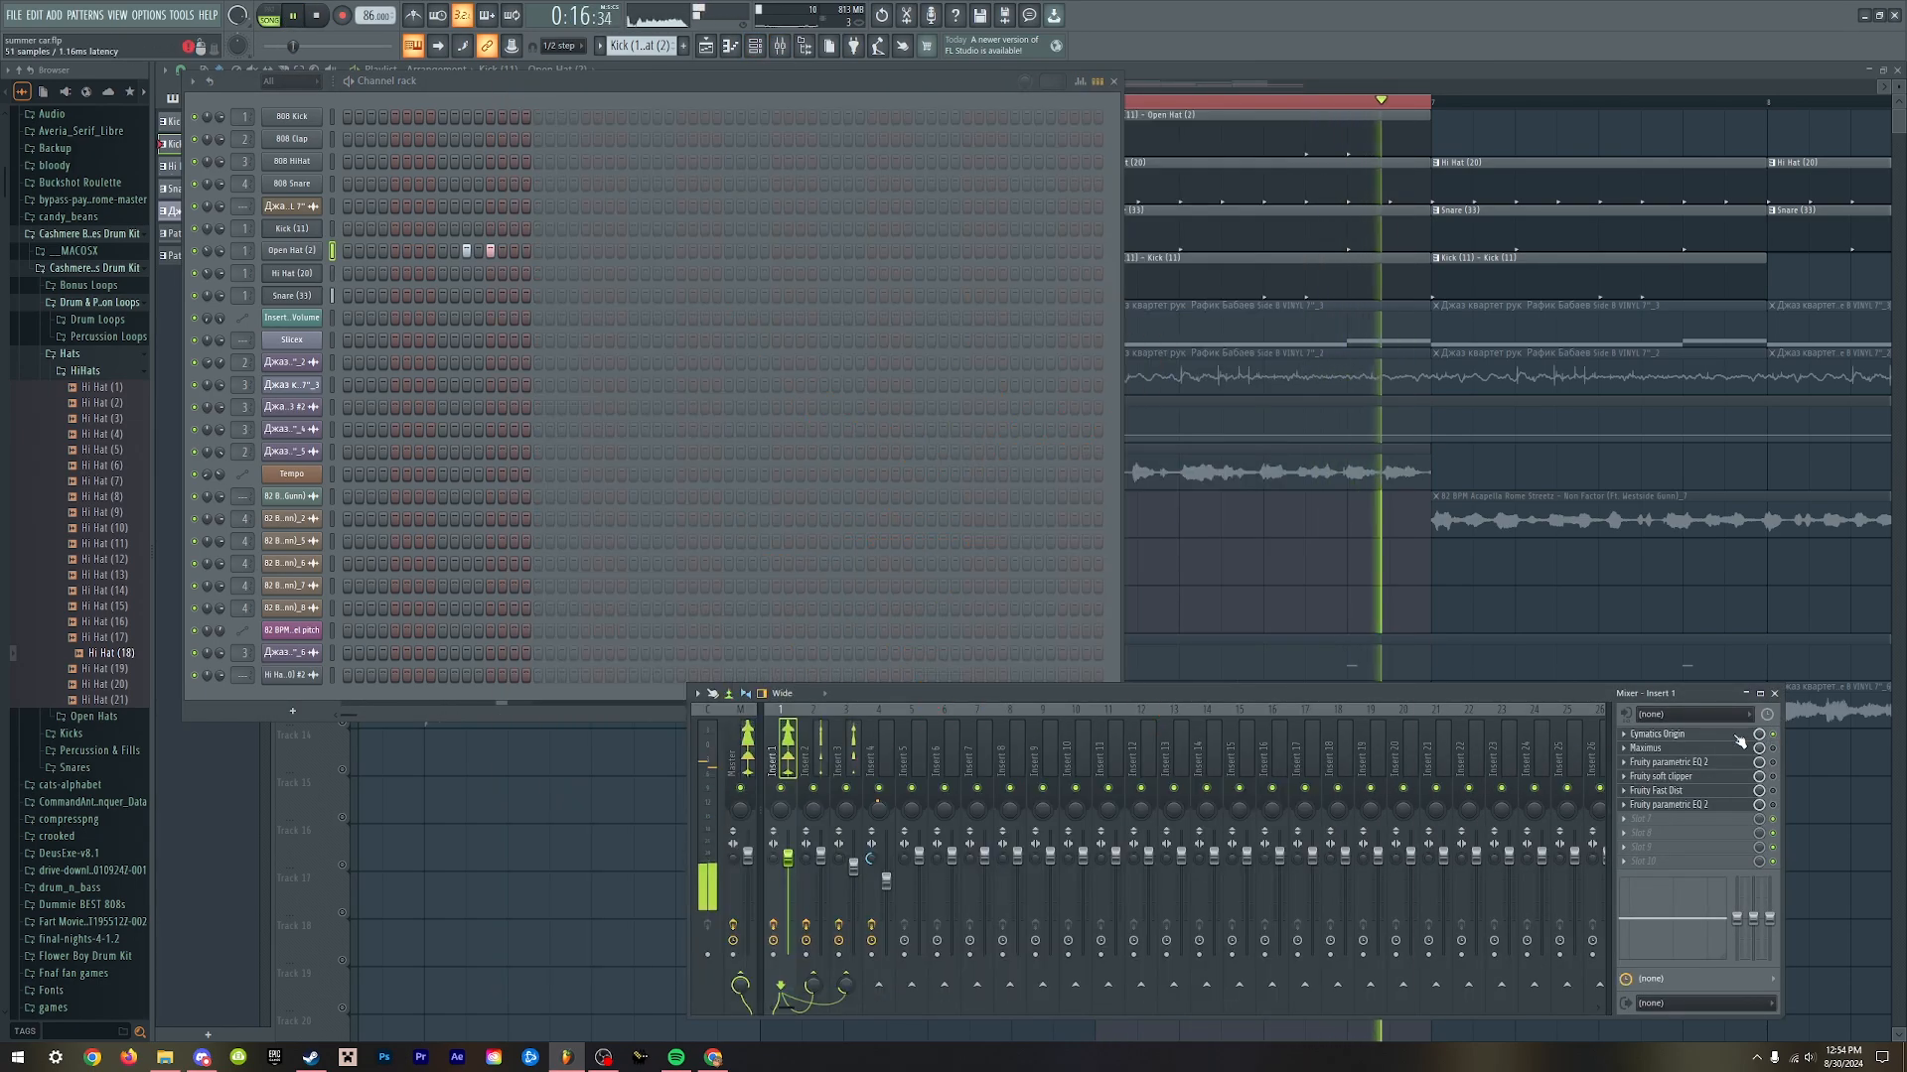
{"action": "left_click", "coordinate": [1678, 734]}
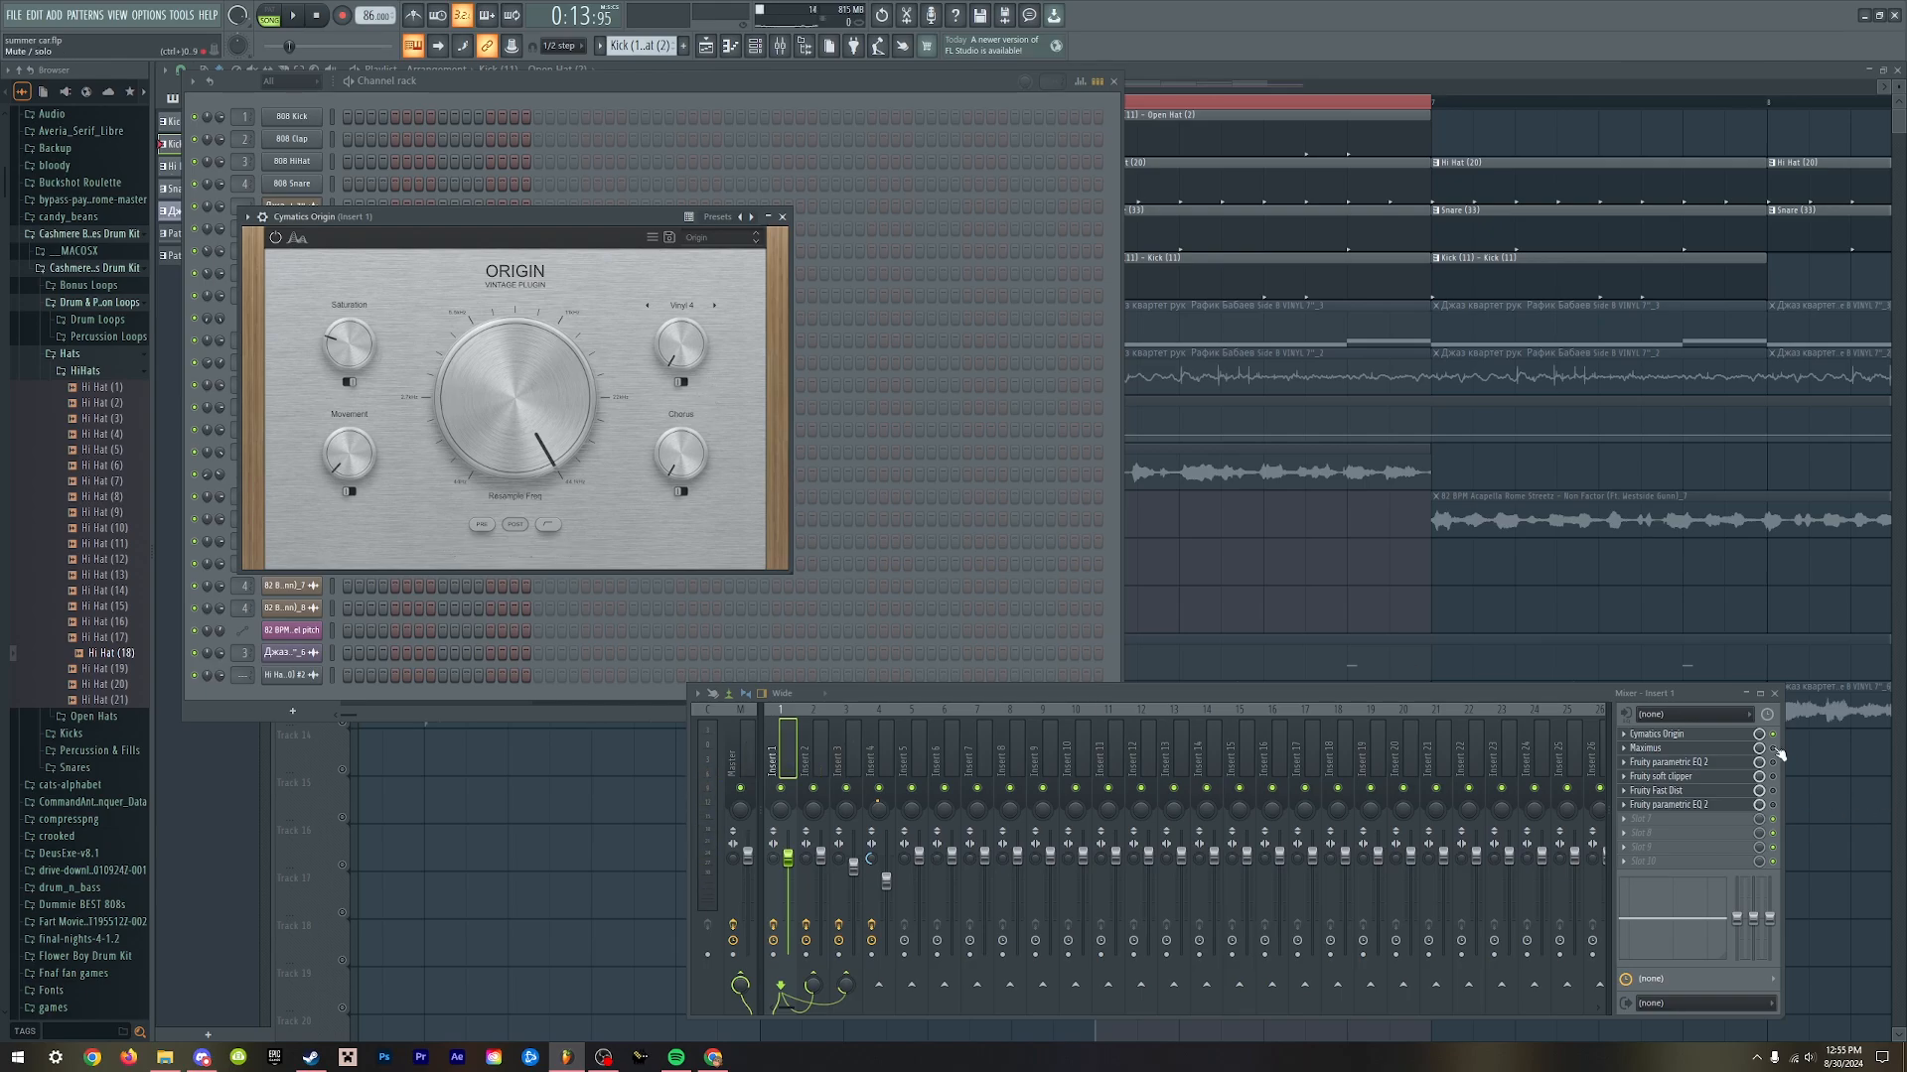
- Open Maximus on mixer insert 1 while the drum loop plays, and look through its preset list without changing the preset
{"action": "key", "text": "space"}
{"action": "left_click", "coordinate": [1723, 750]}
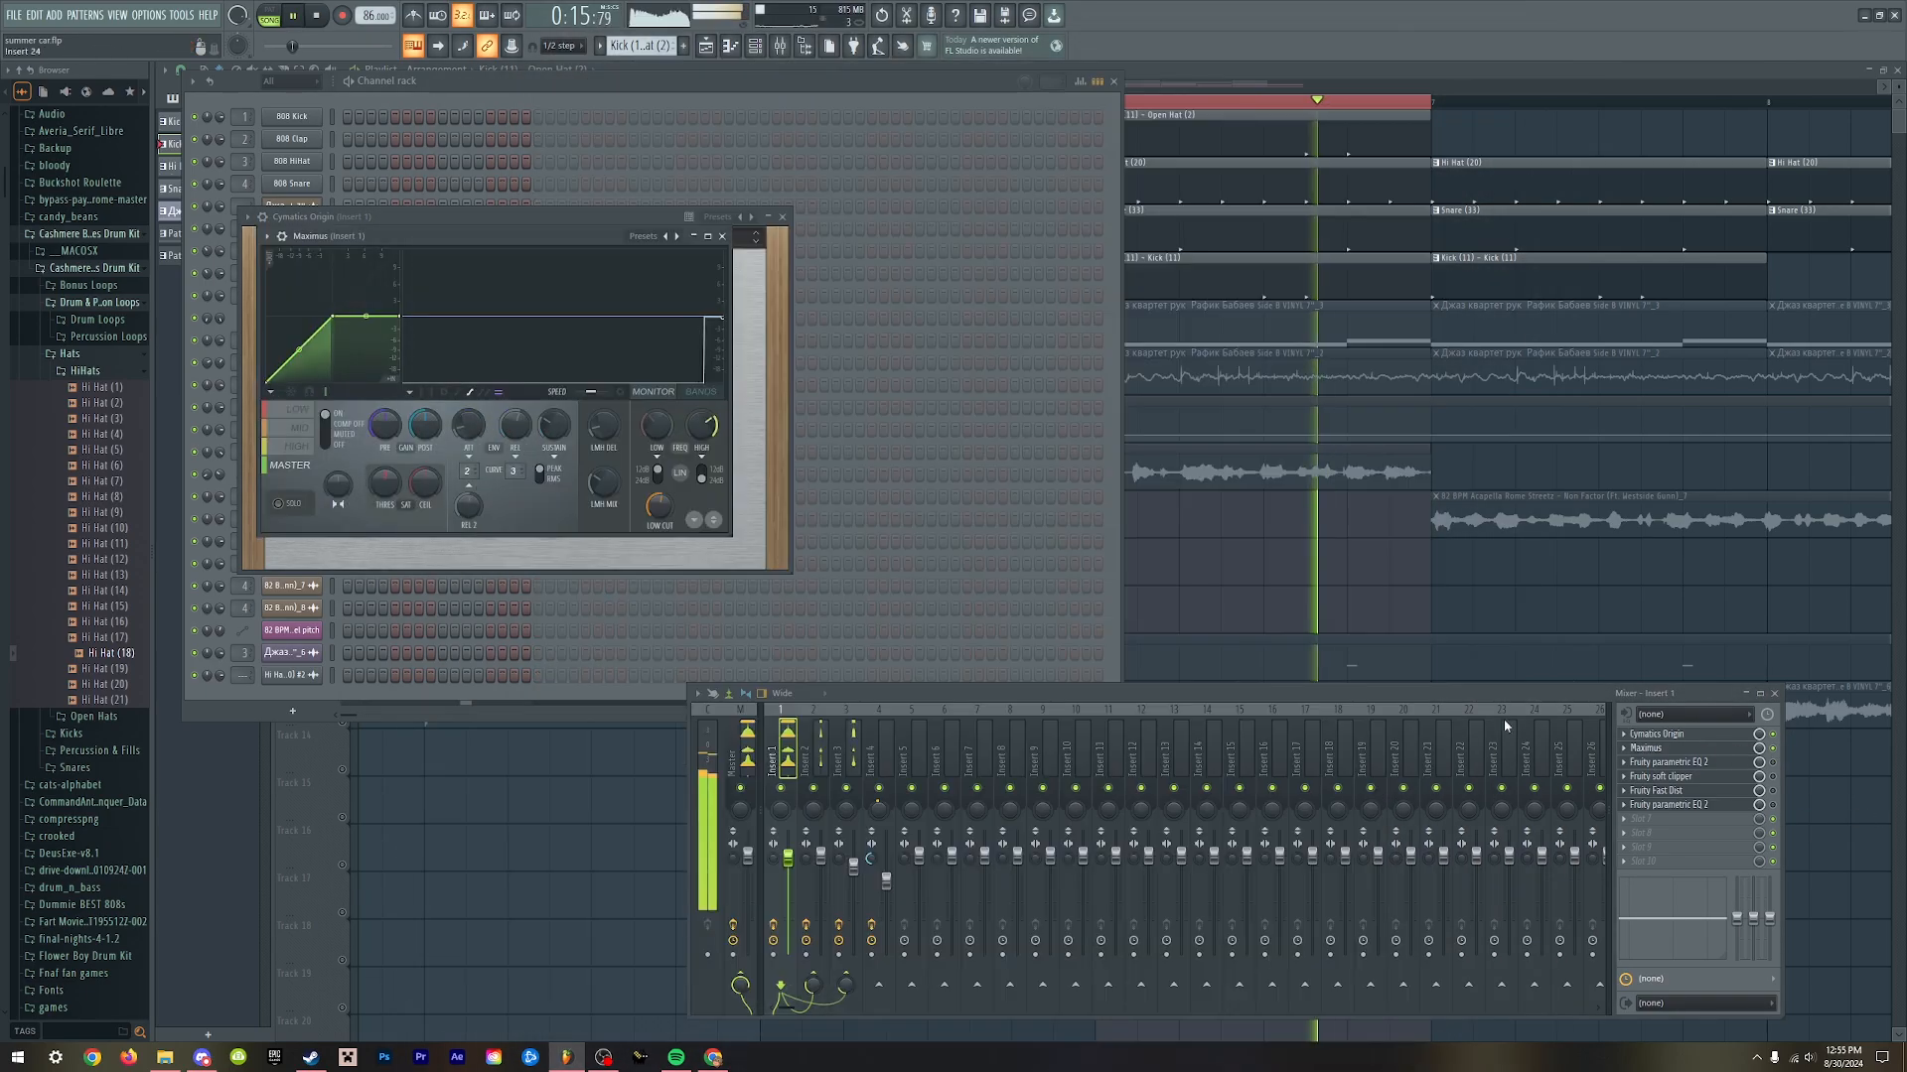
{"action": "key", "text": "space"}
{"action": "right_click", "coordinate": [644, 235]}
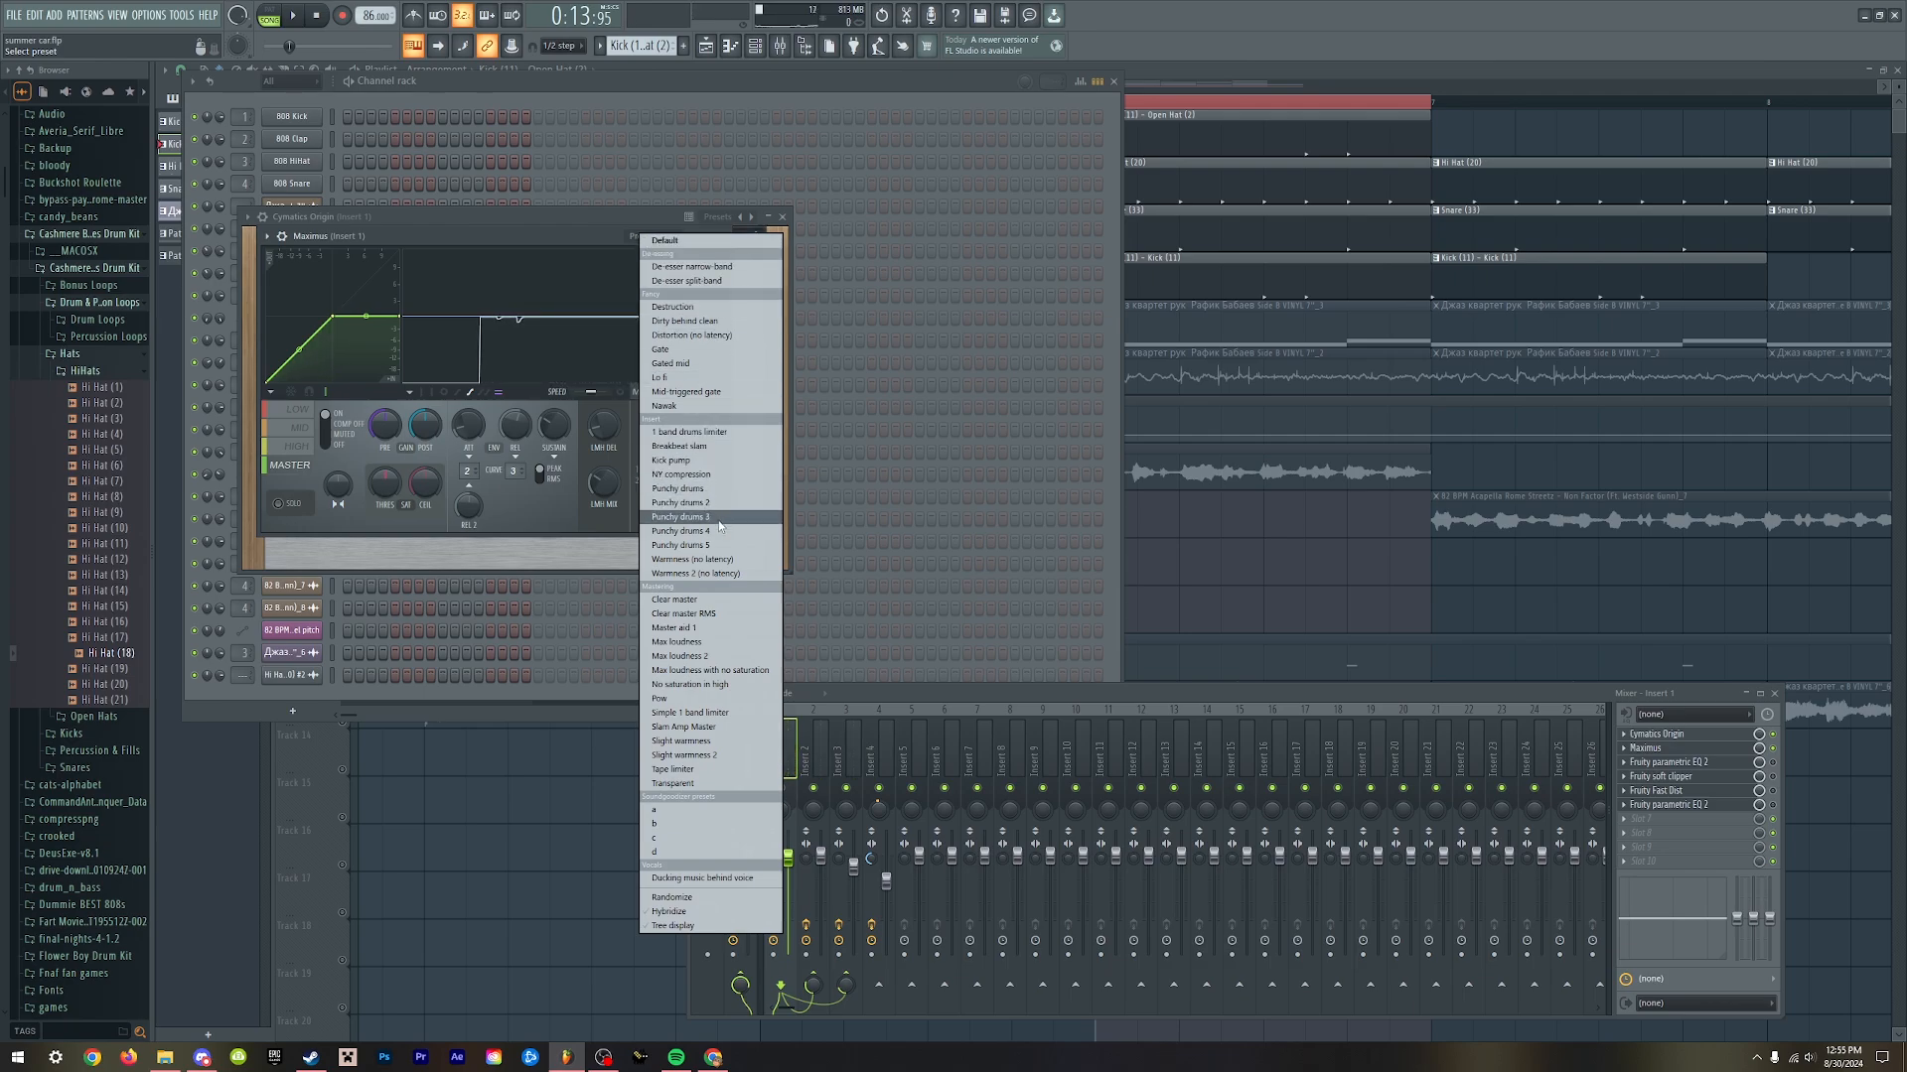
{"action": "left_click", "coordinate": [532, 505]}
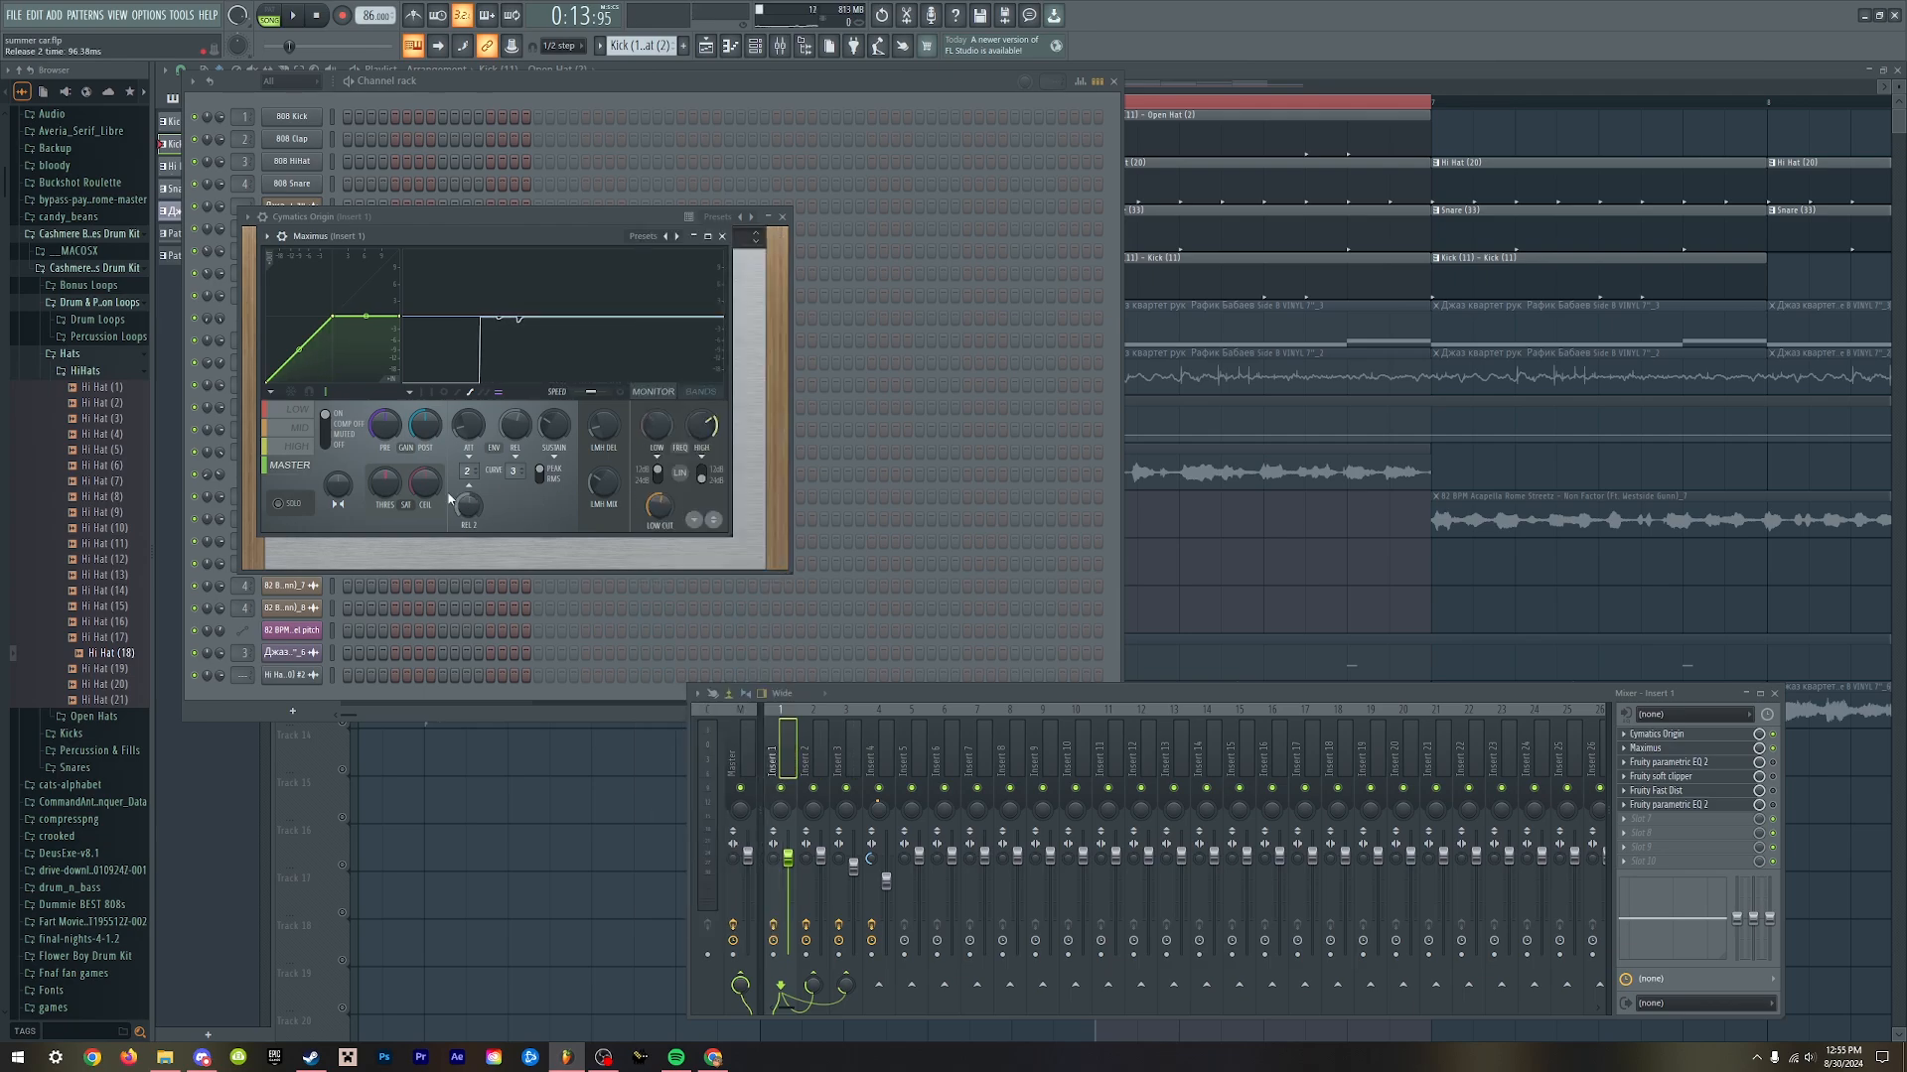
- Inspect the low and mid bands in Maximus and play the drum loop with the mid band displayed
{"action": "left_click", "coordinate": [298, 410]}
{"action": "left_click", "coordinate": [320, 430]}
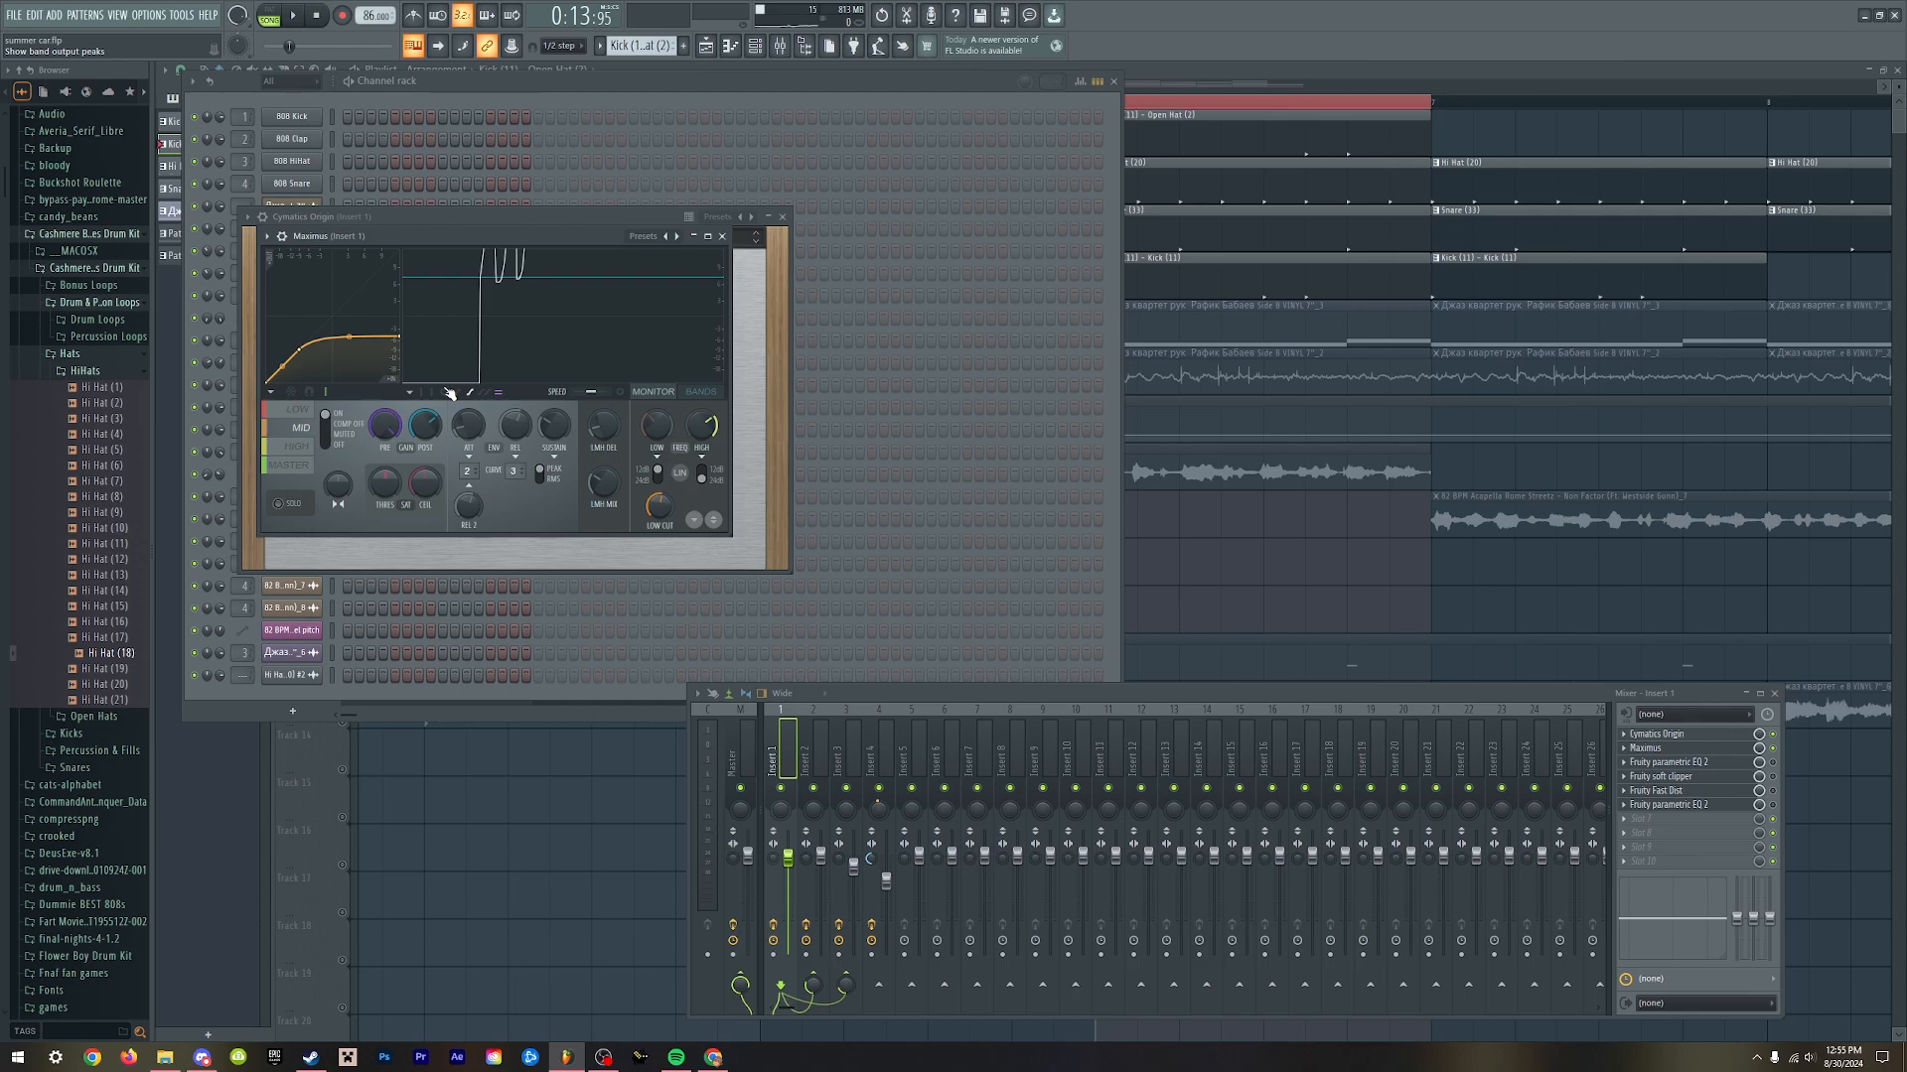
{"action": "key", "text": "space"}
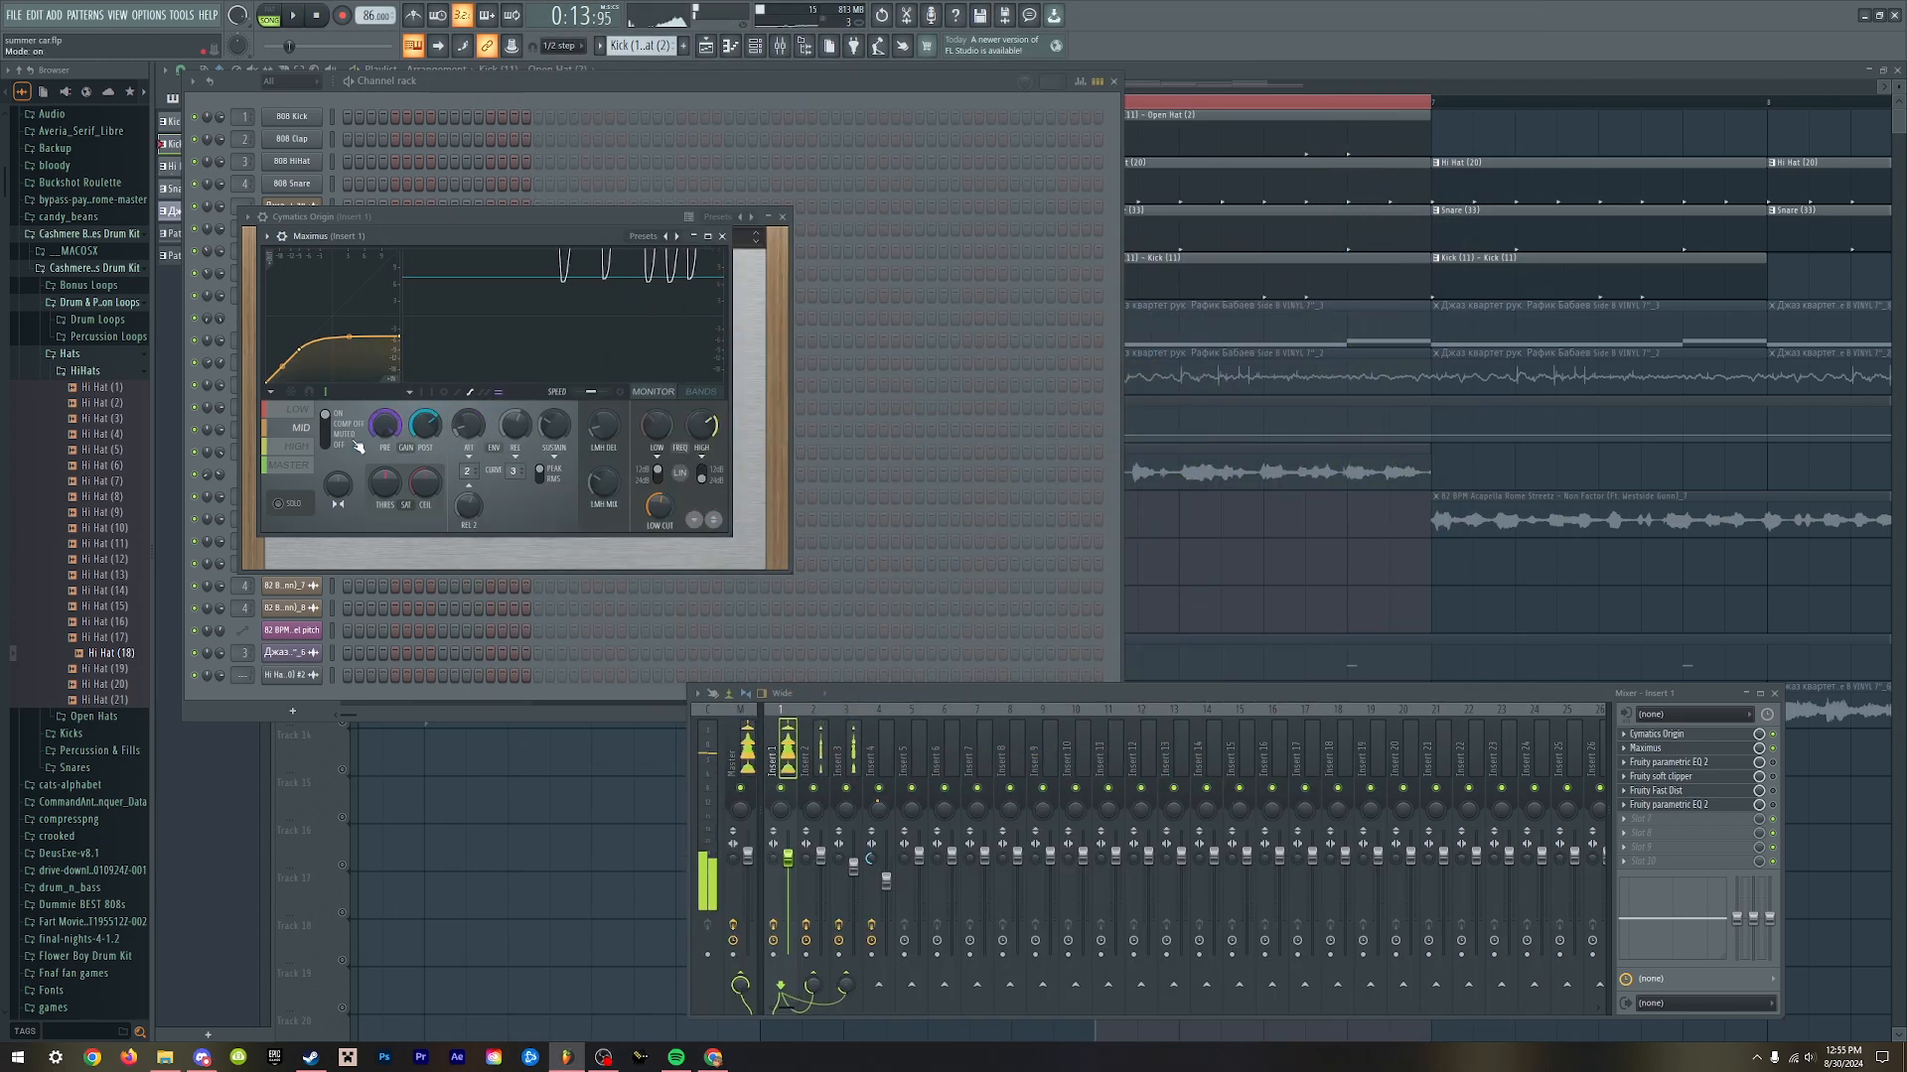
{"action": "key", "text": "space"}
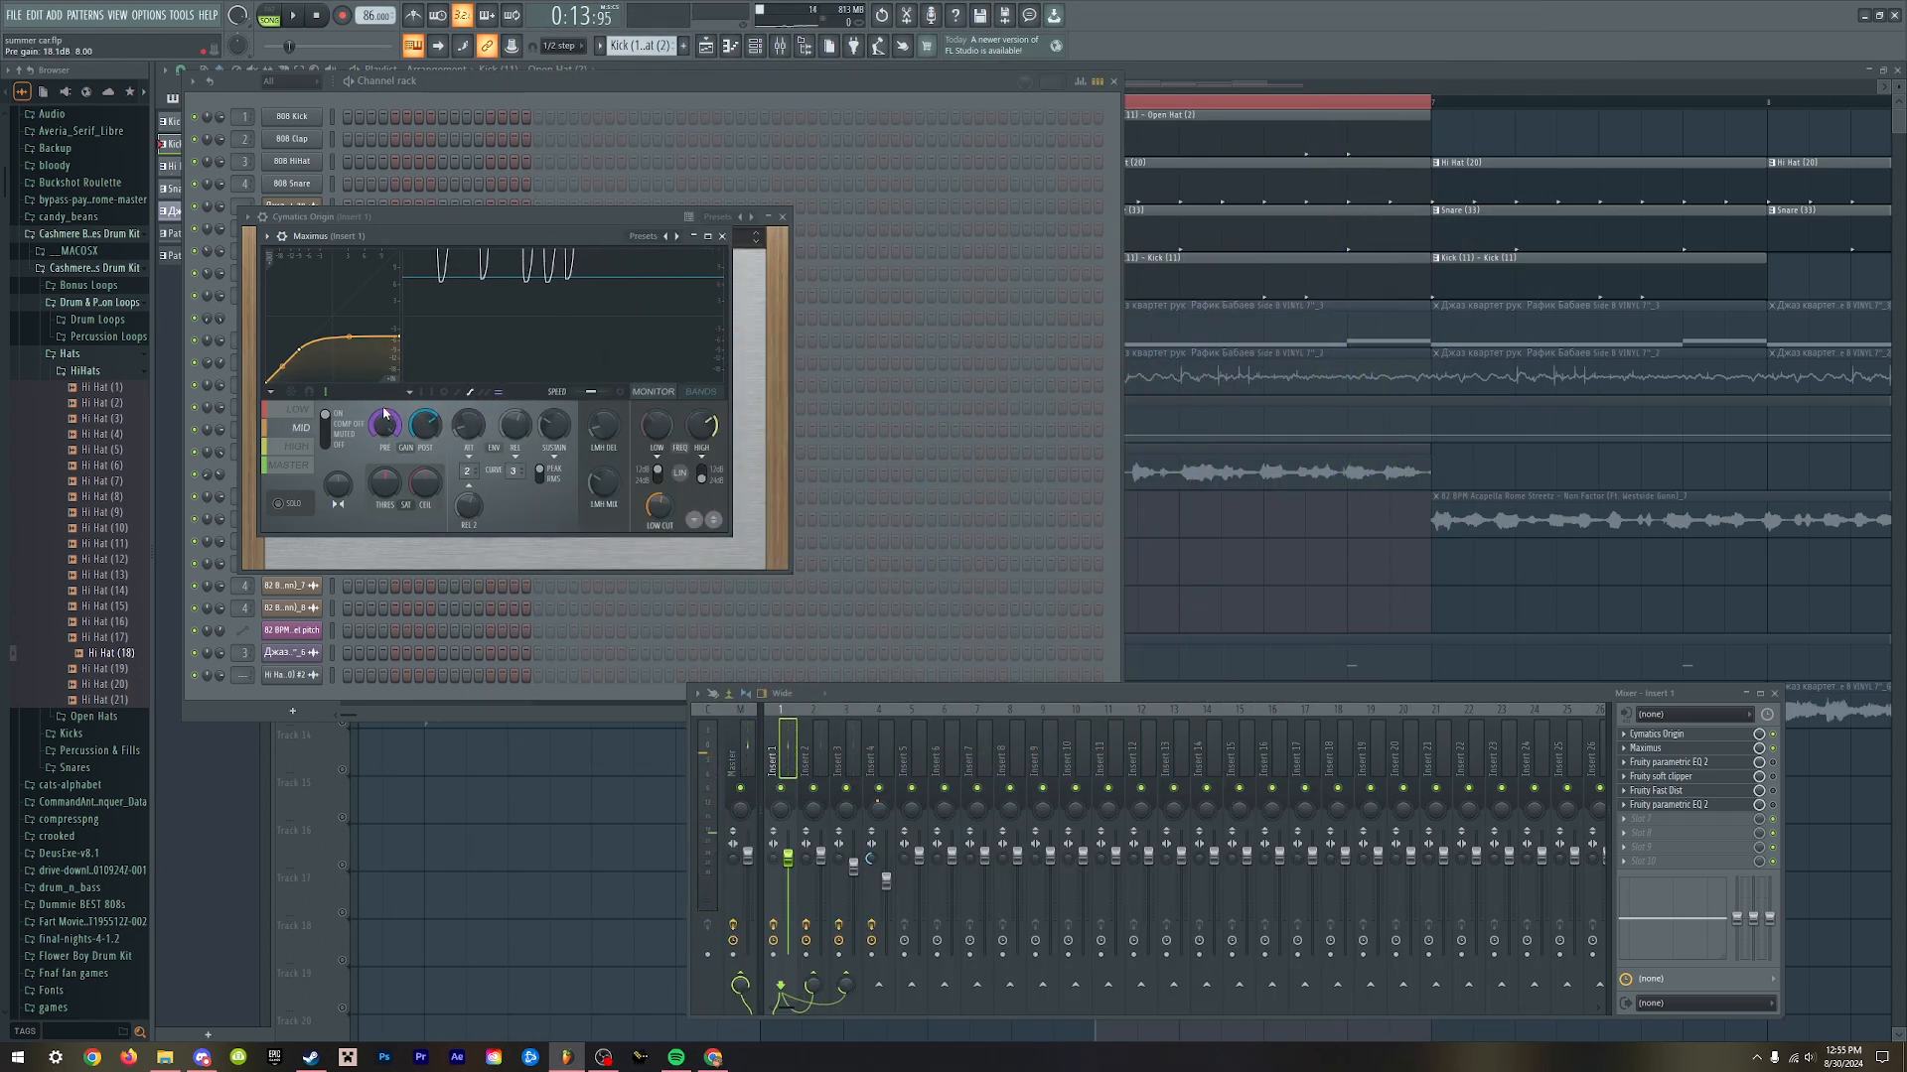
- Inspect the master, high and low bands in Maximus, playing the drum loop on the high and low band displays
{"action": "left_click", "coordinate": [290, 464]}
{"action": "left_click", "coordinate": [297, 447]}
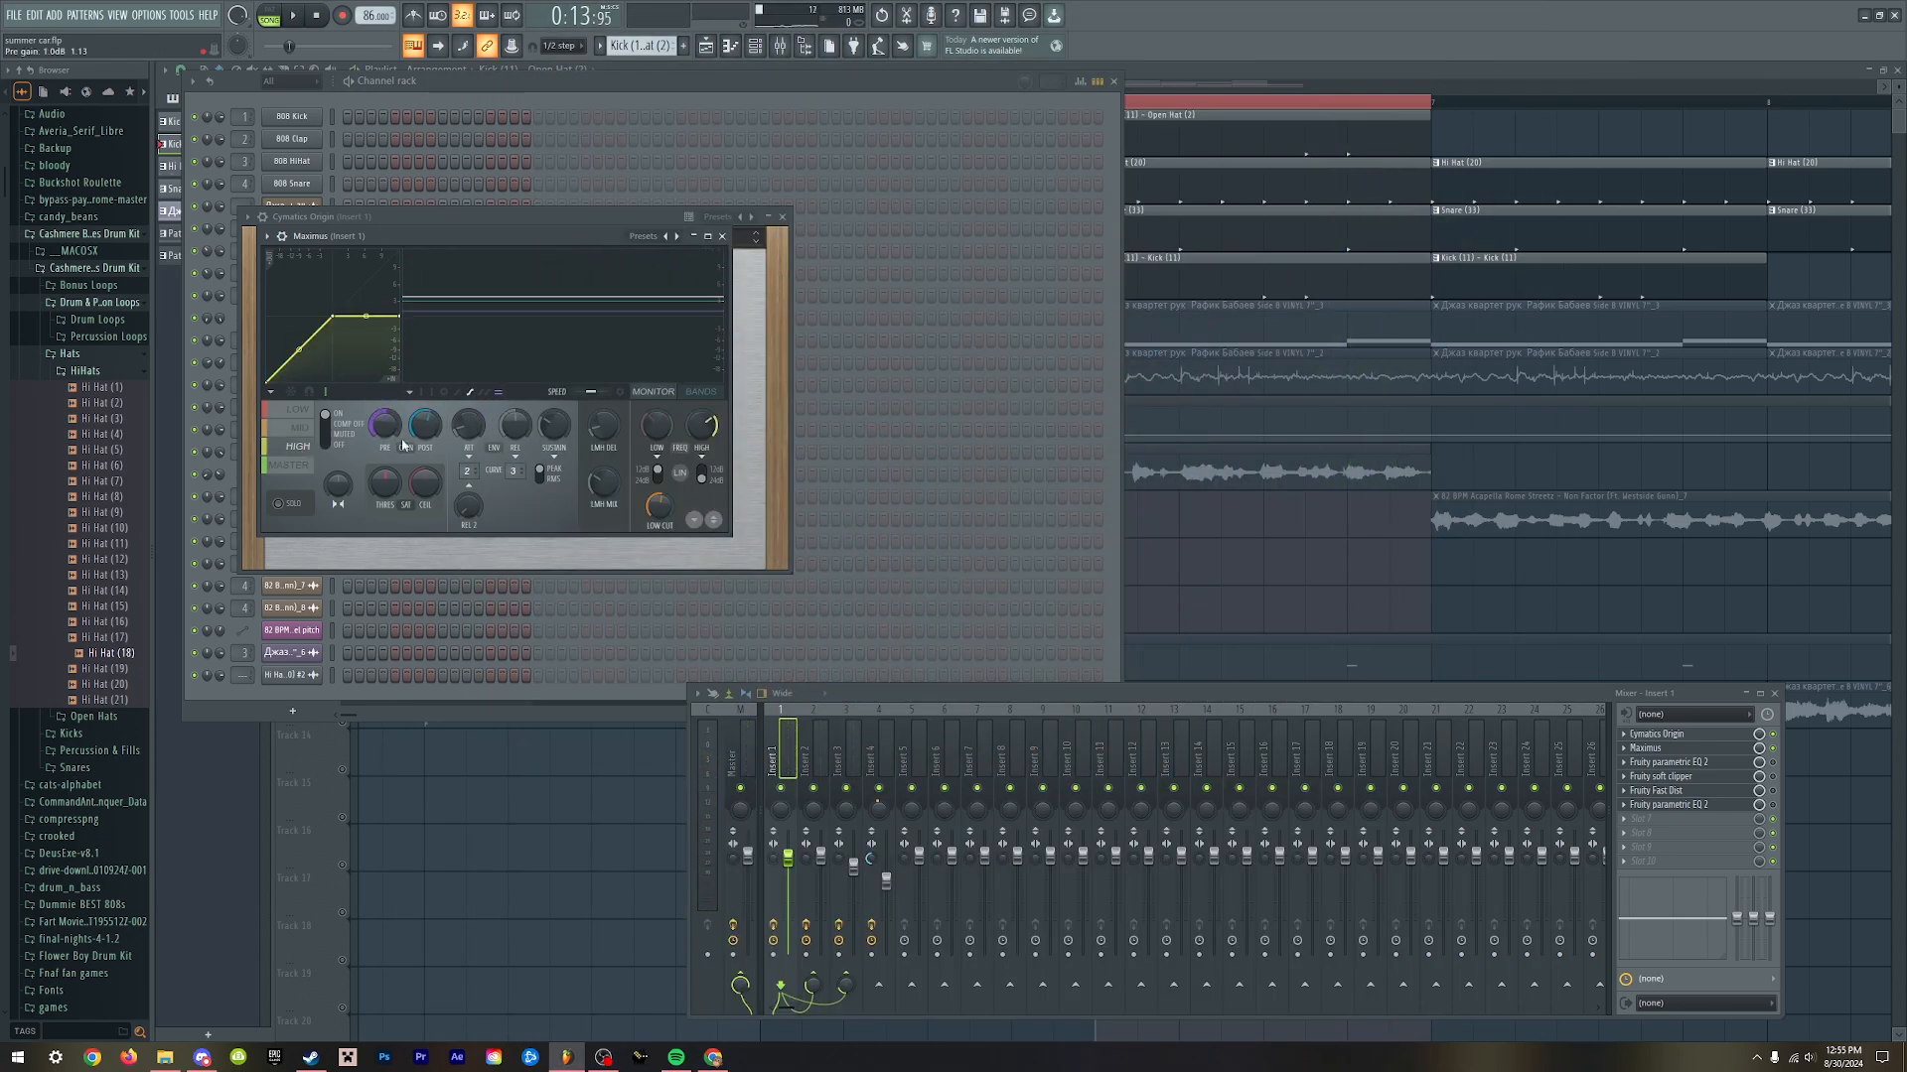
{"action": "key", "text": "space"}
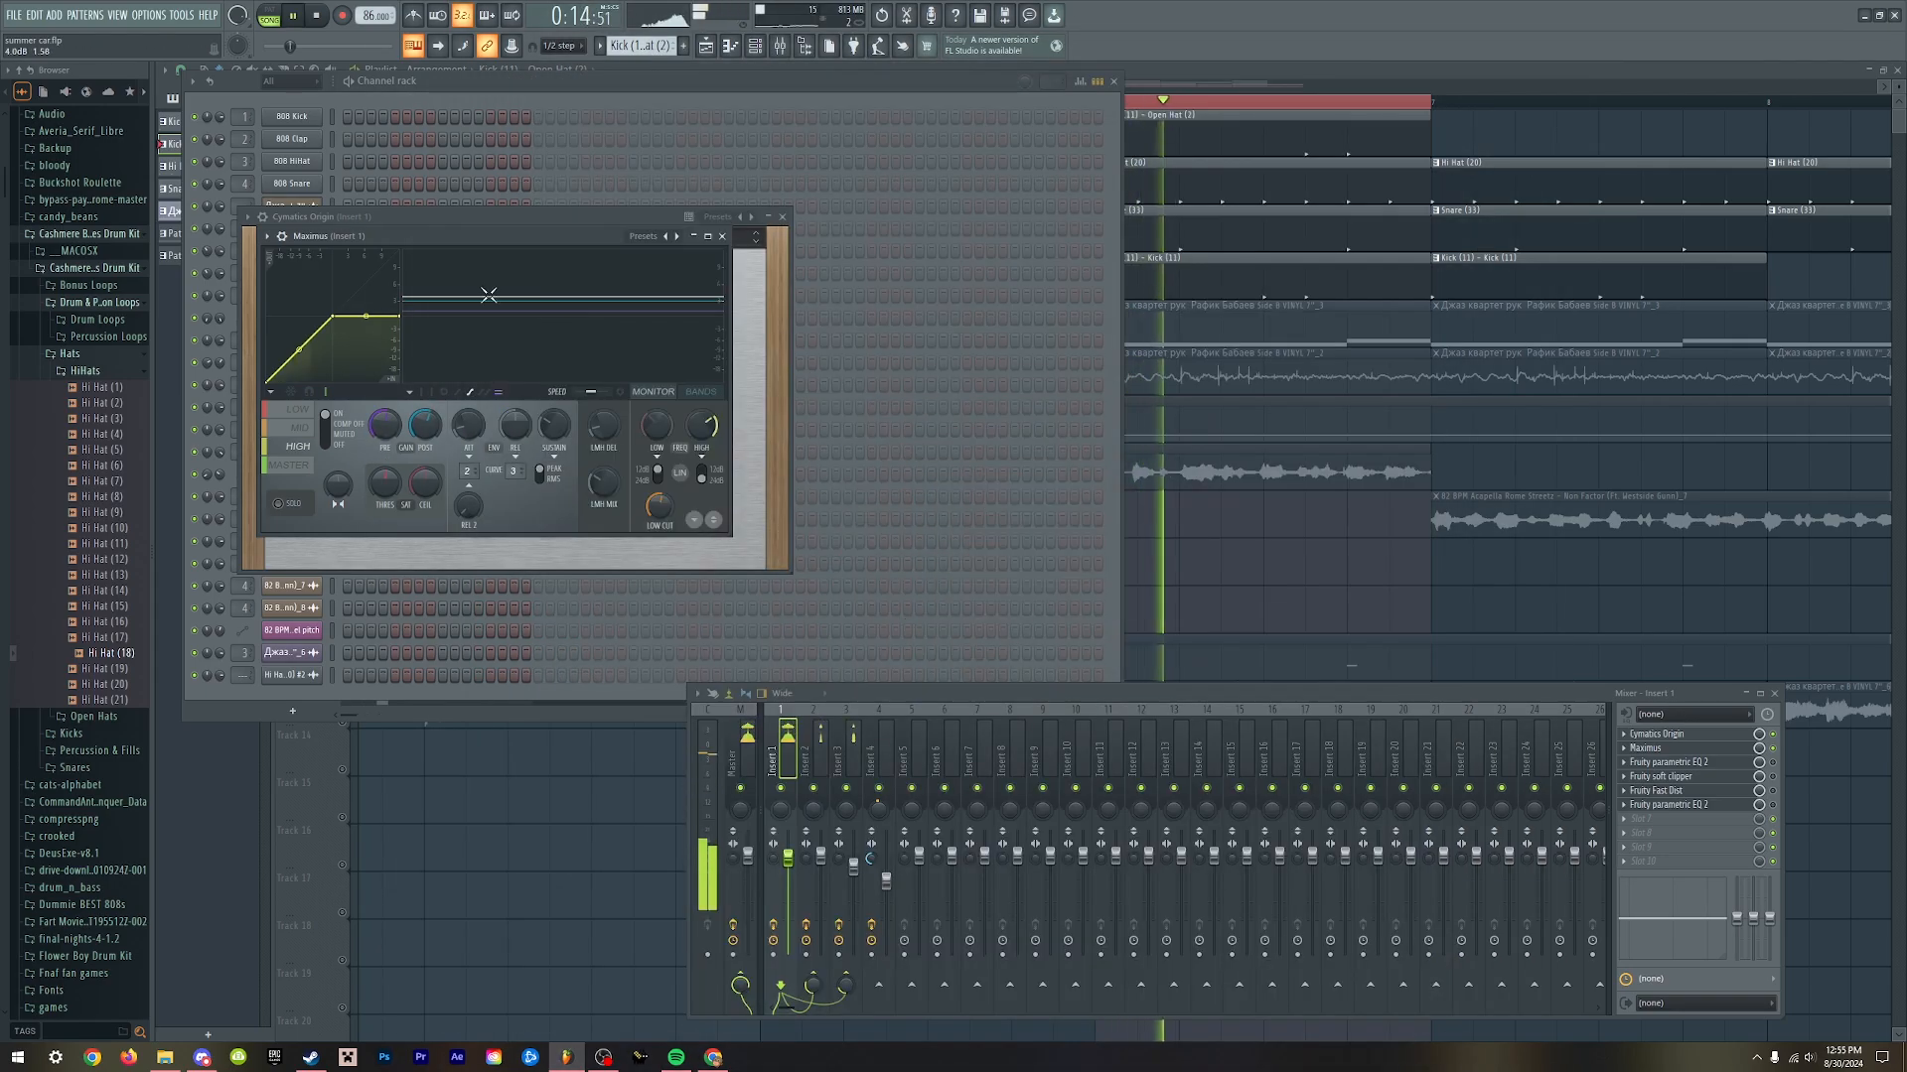
{"action": "key", "text": "space"}
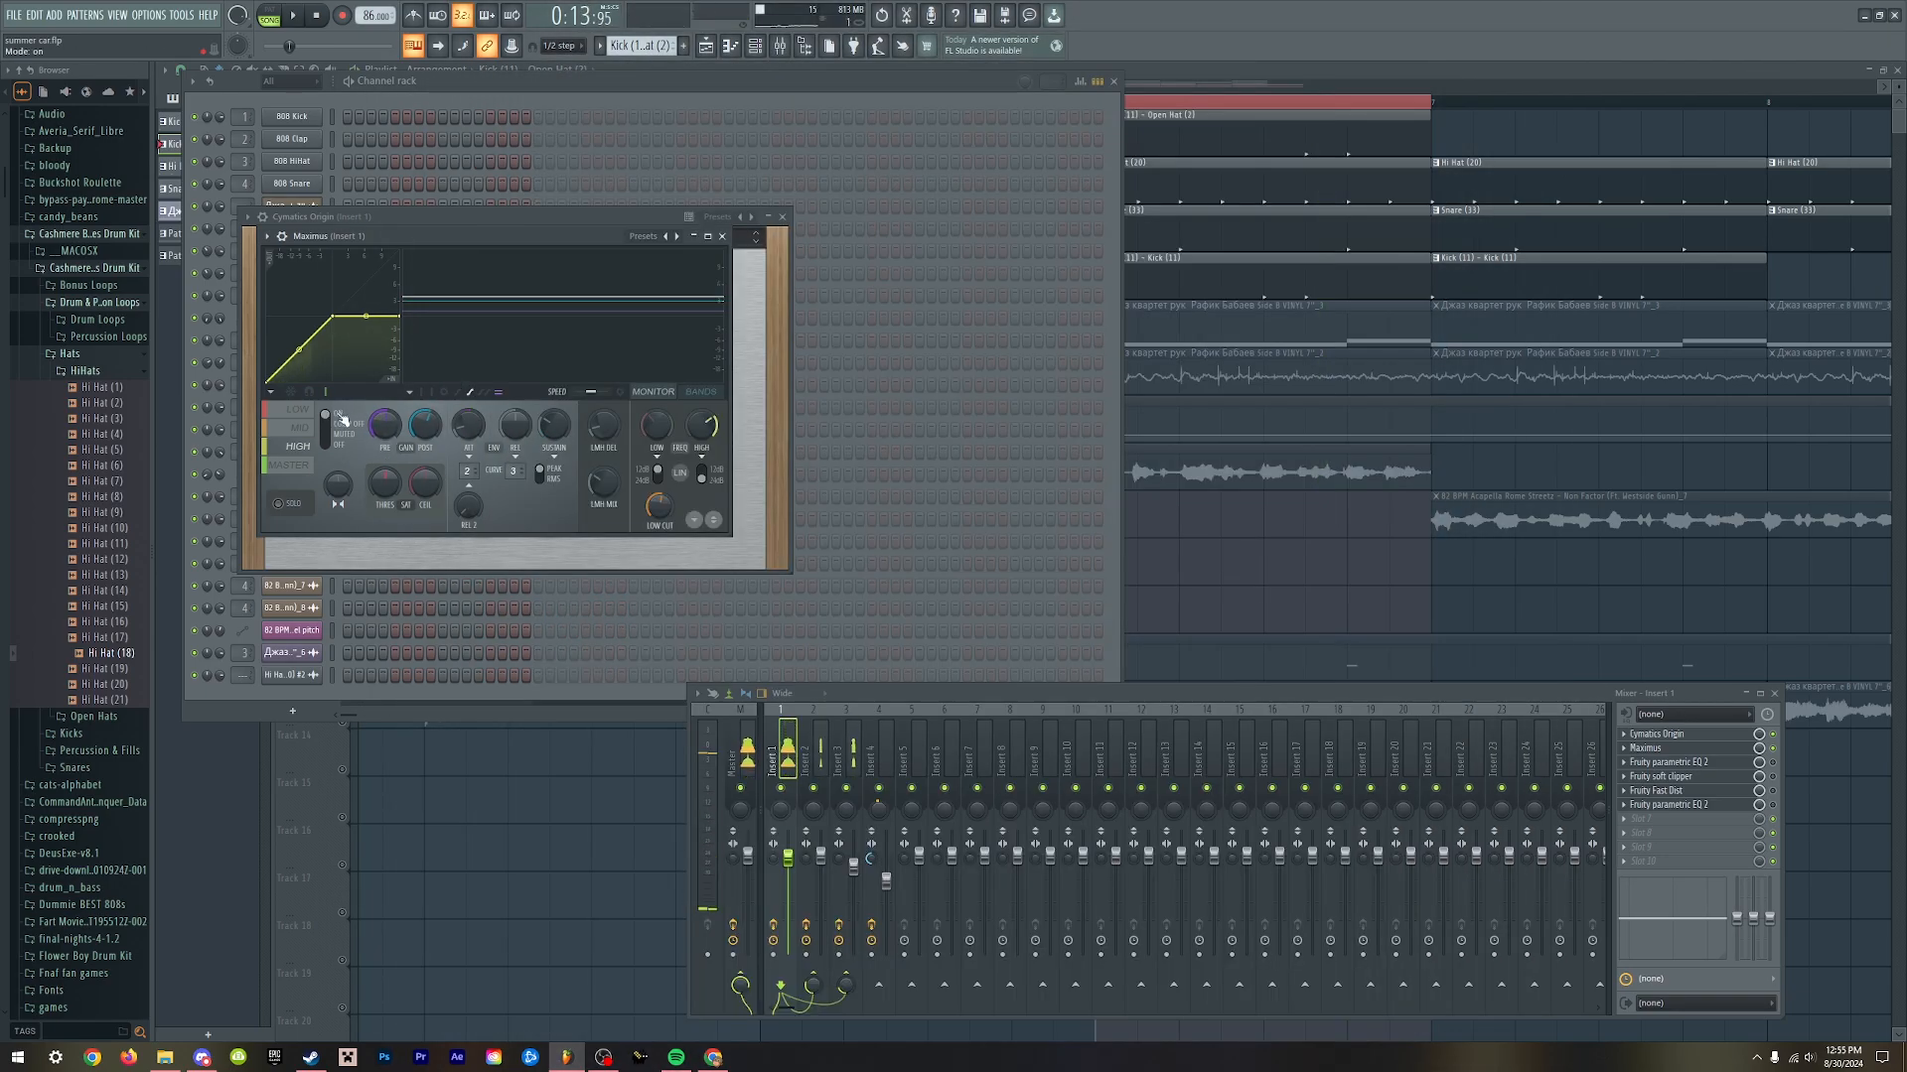
{"action": "left_click", "coordinate": [301, 409]}
{"action": "key", "text": "space"}
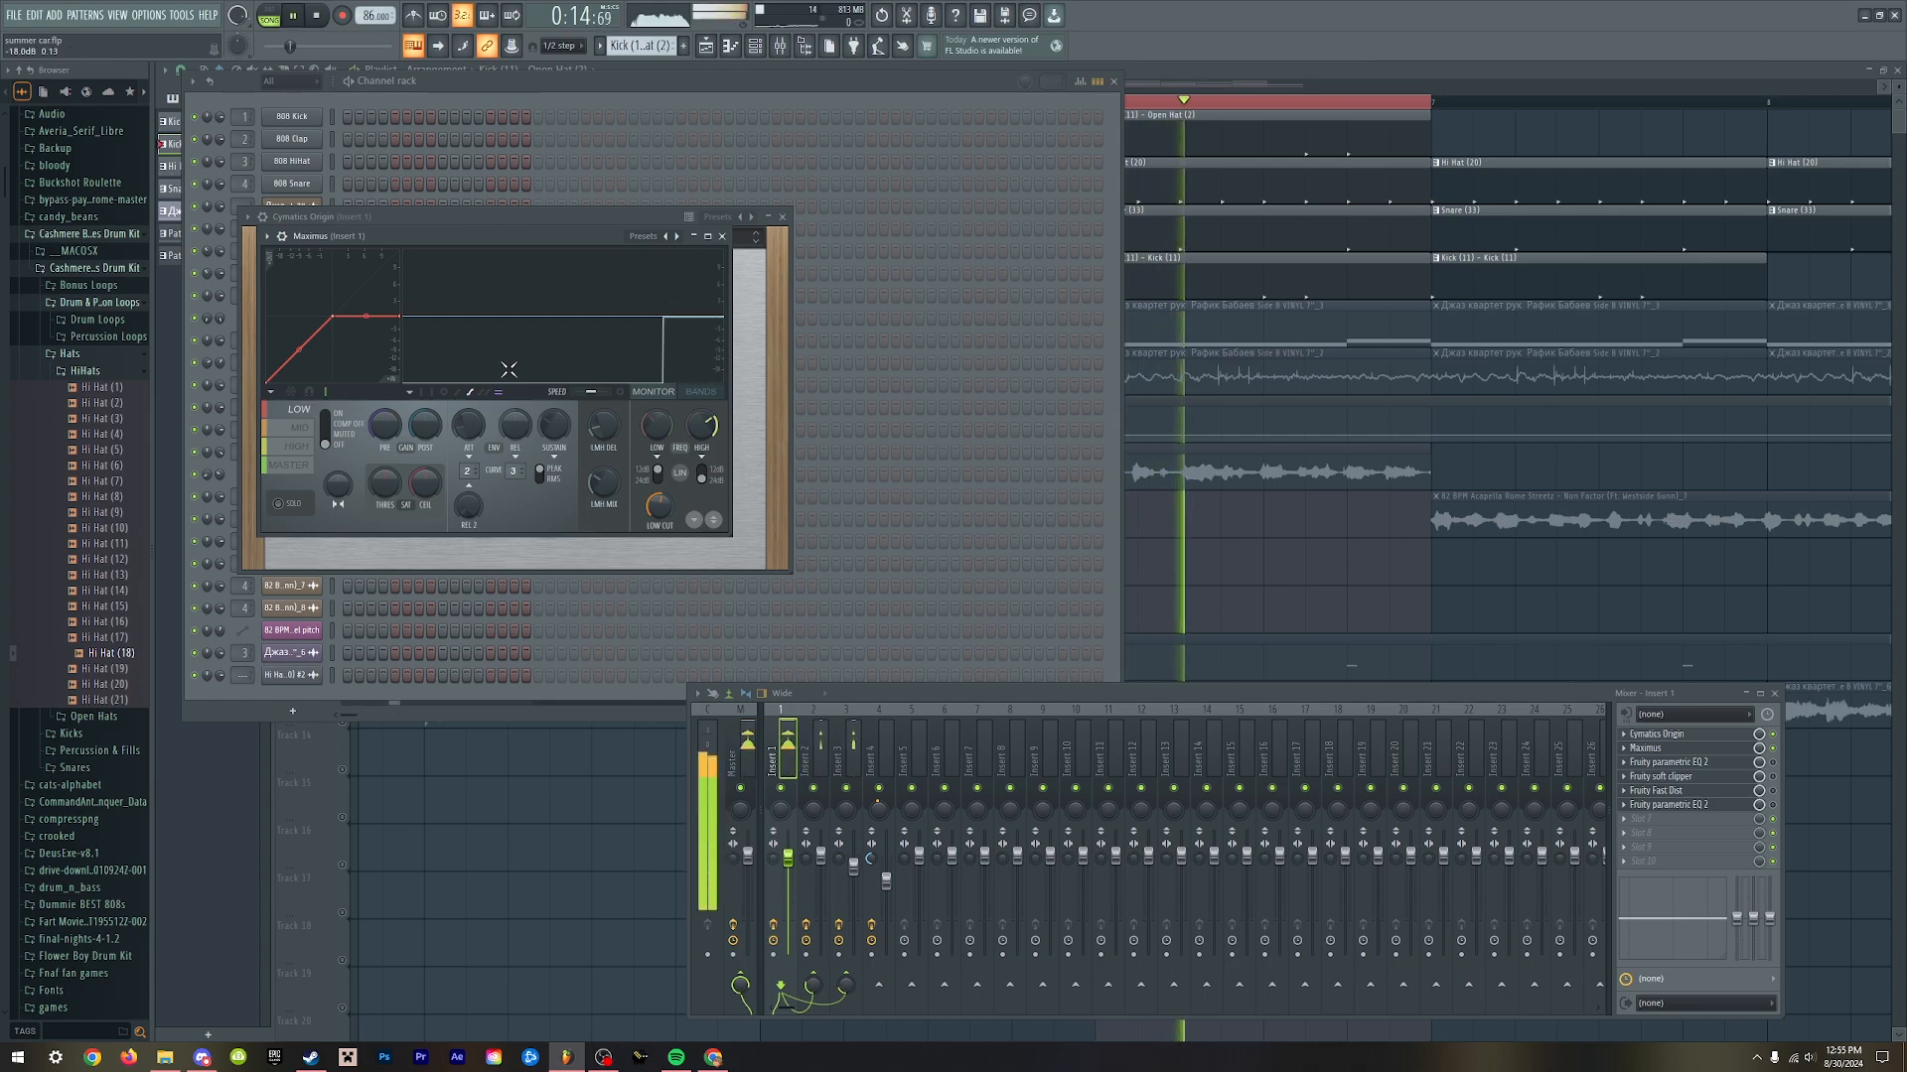
{"action": "key", "text": "space"}
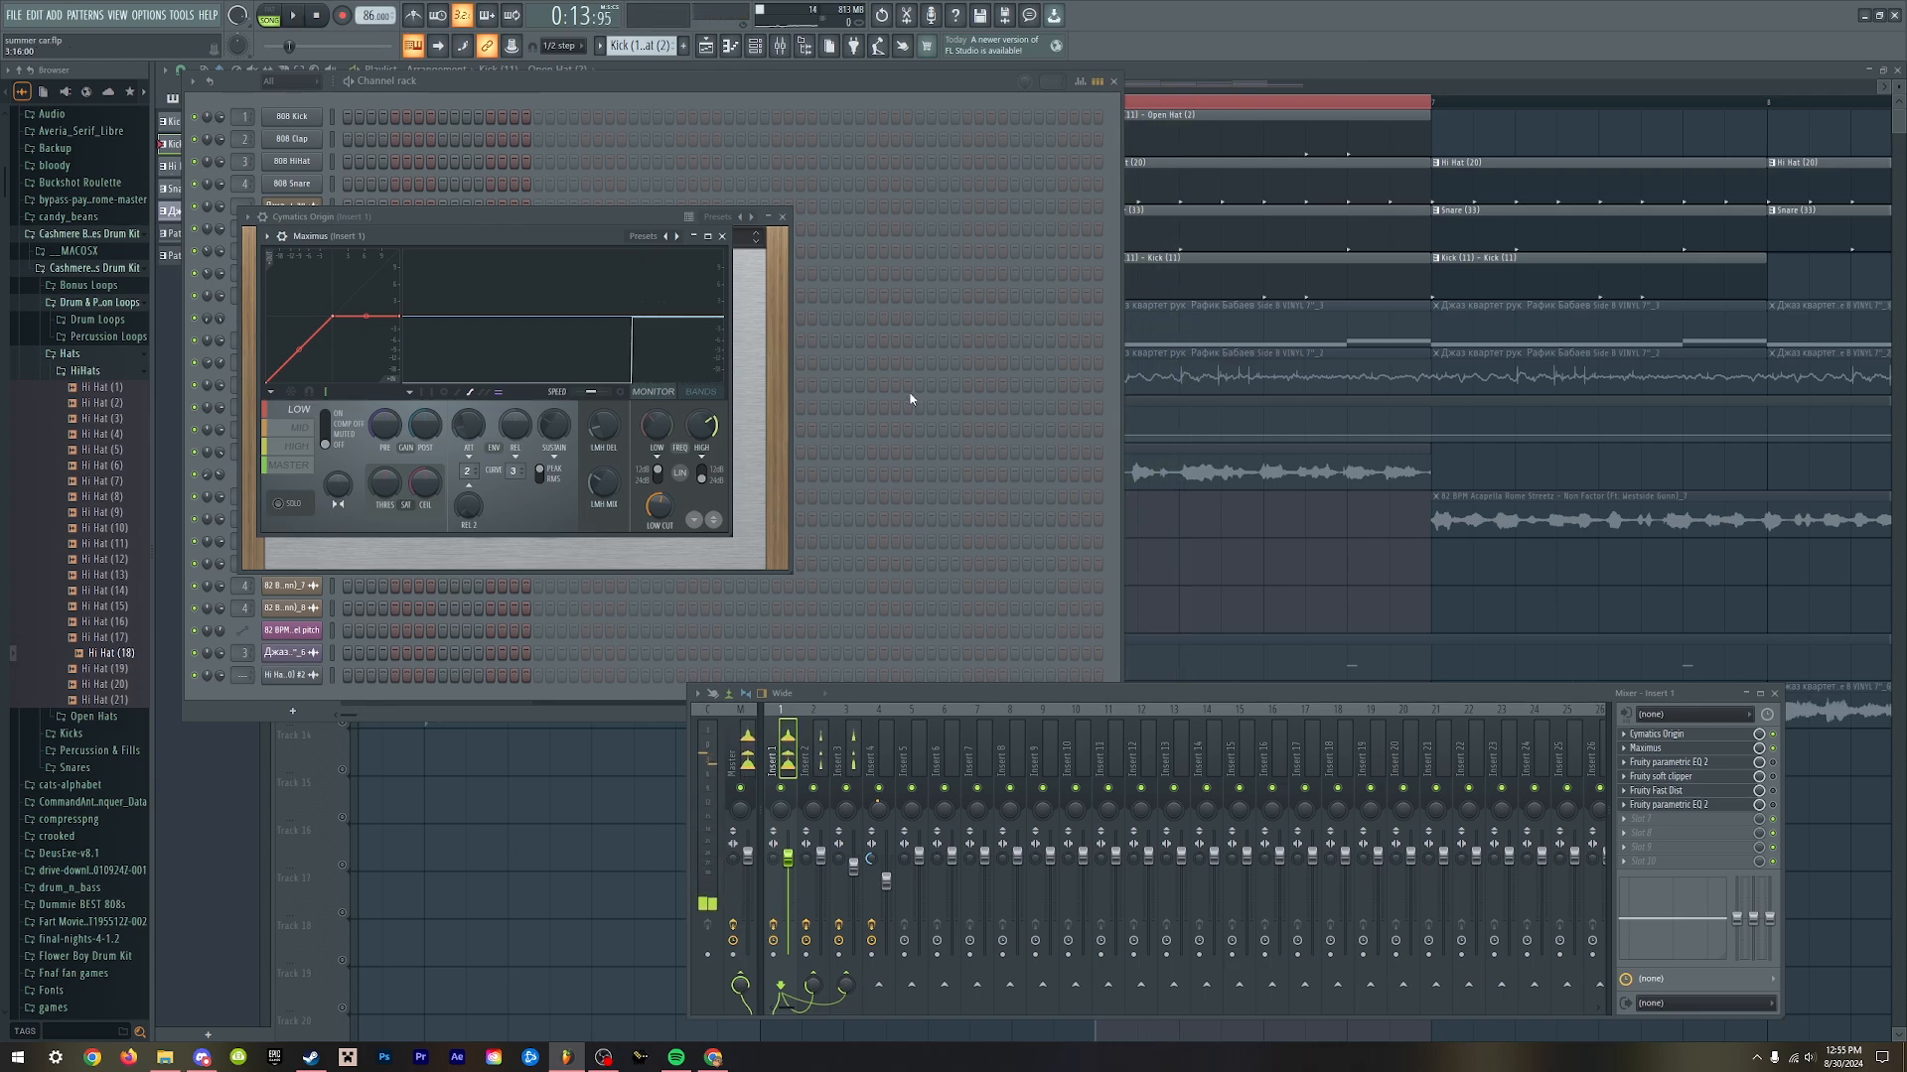
- Open the first Fruity parametric EQ 2 on mixer insert 1 and play the drum loop repeatedly to examine its curve
{"action": "left_click", "coordinate": [1724, 763]}
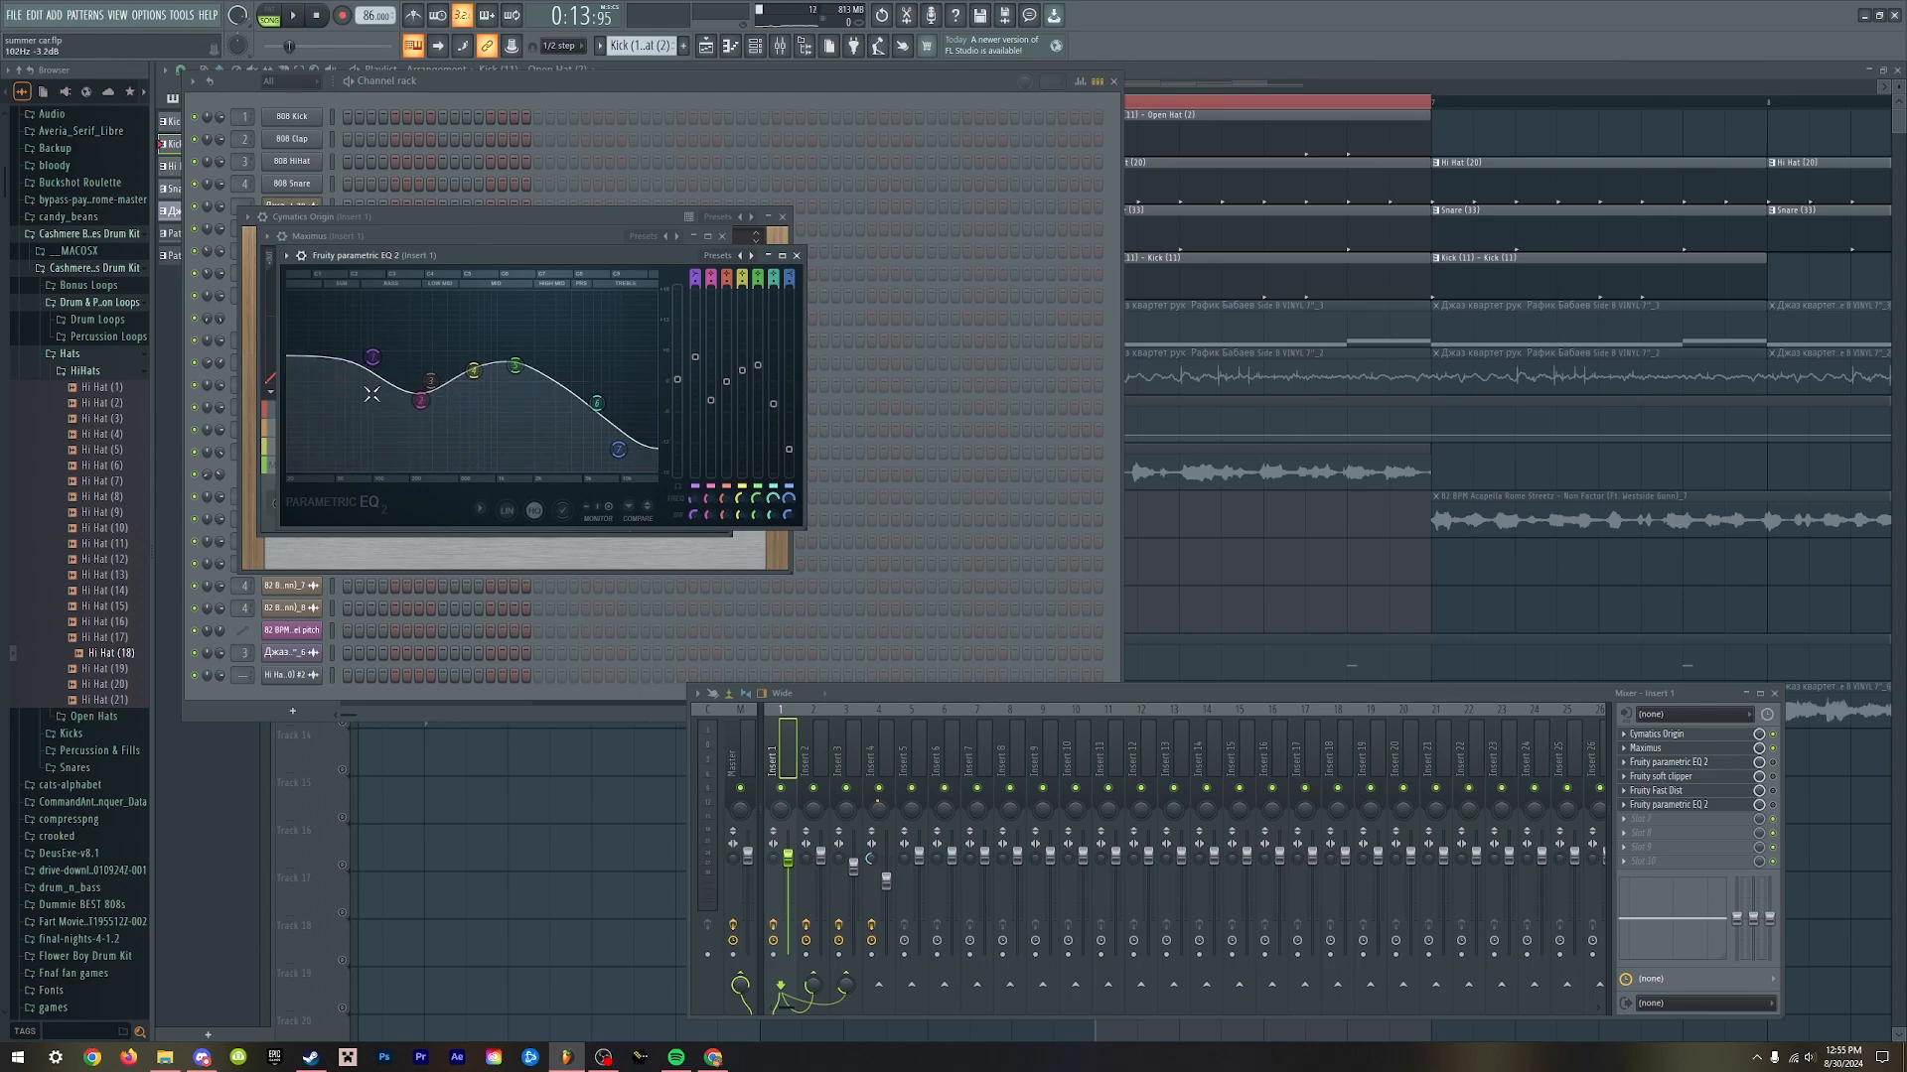
{"action": "key", "text": "space"}
{"action": "key", "text": "space"}
{"action": "key", "text": "space"}
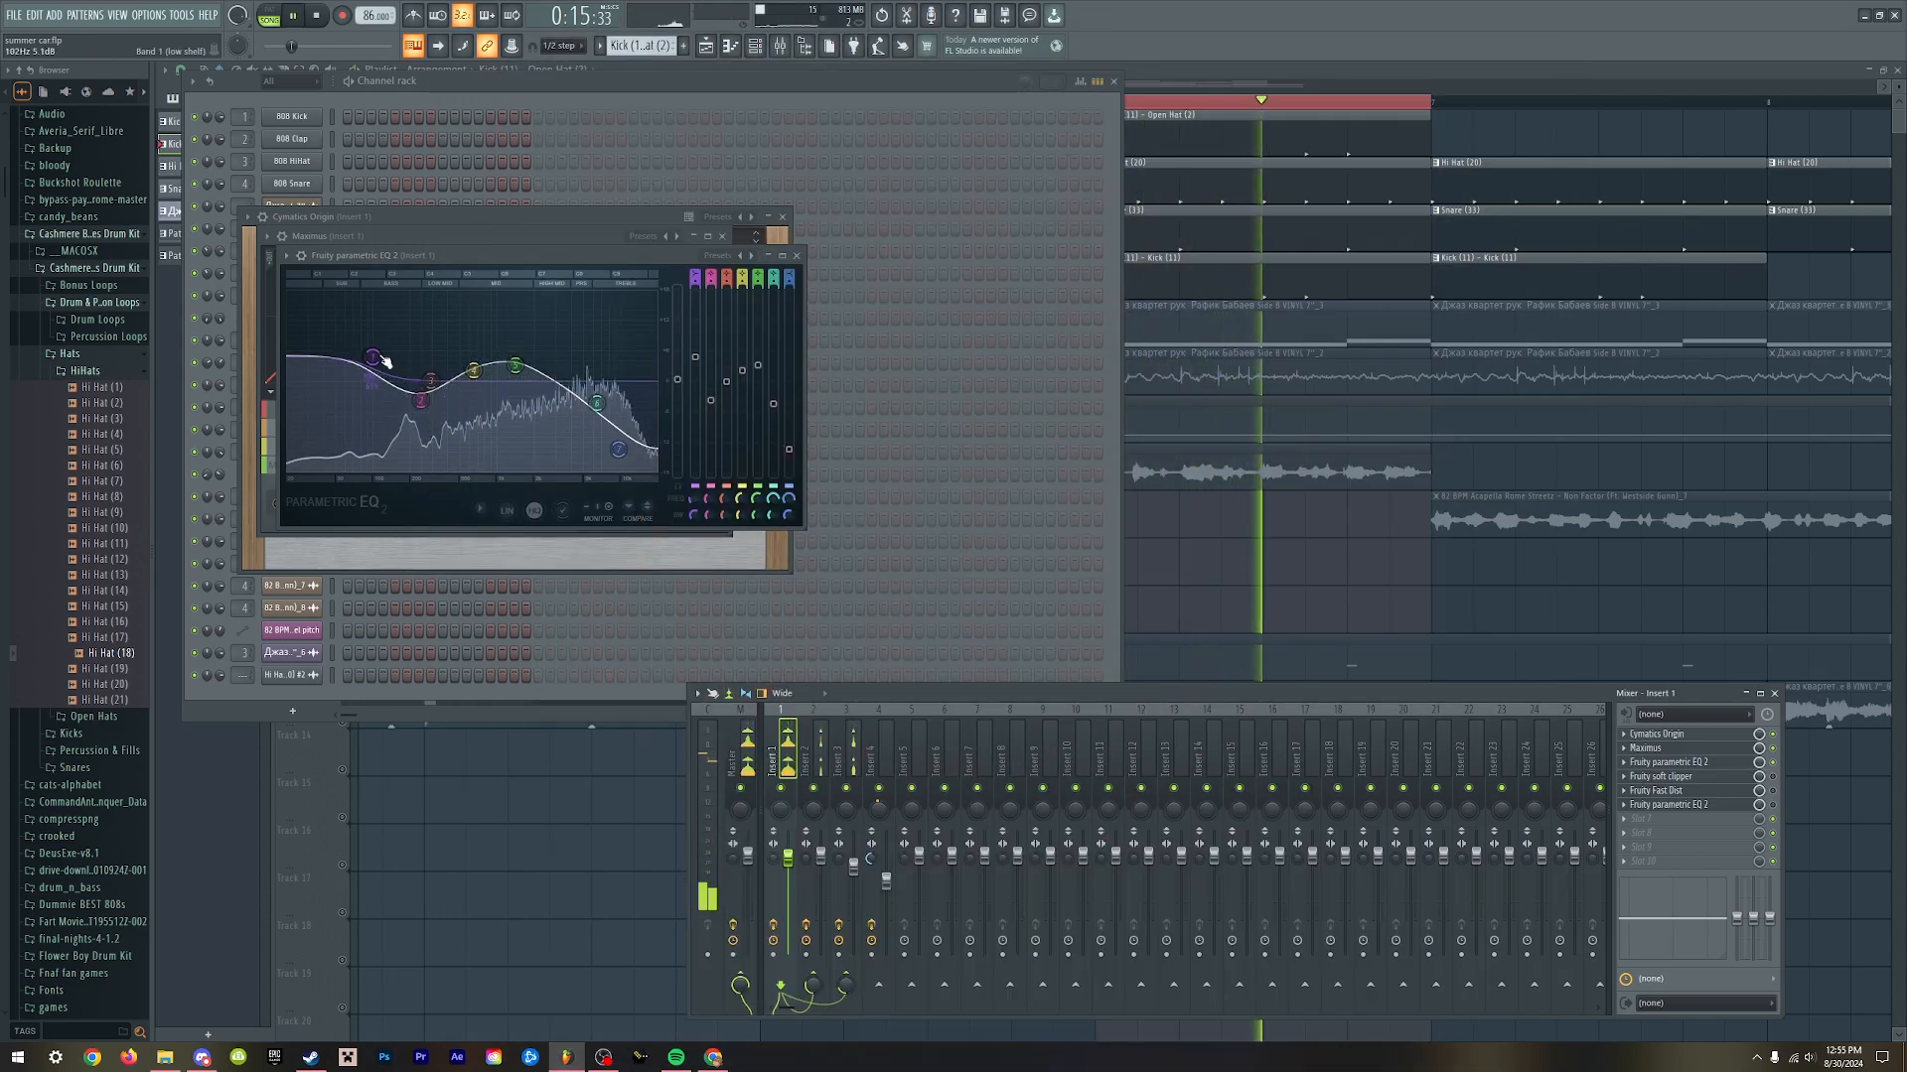
{"action": "key", "text": "space"}
{"action": "key", "text": "space"}
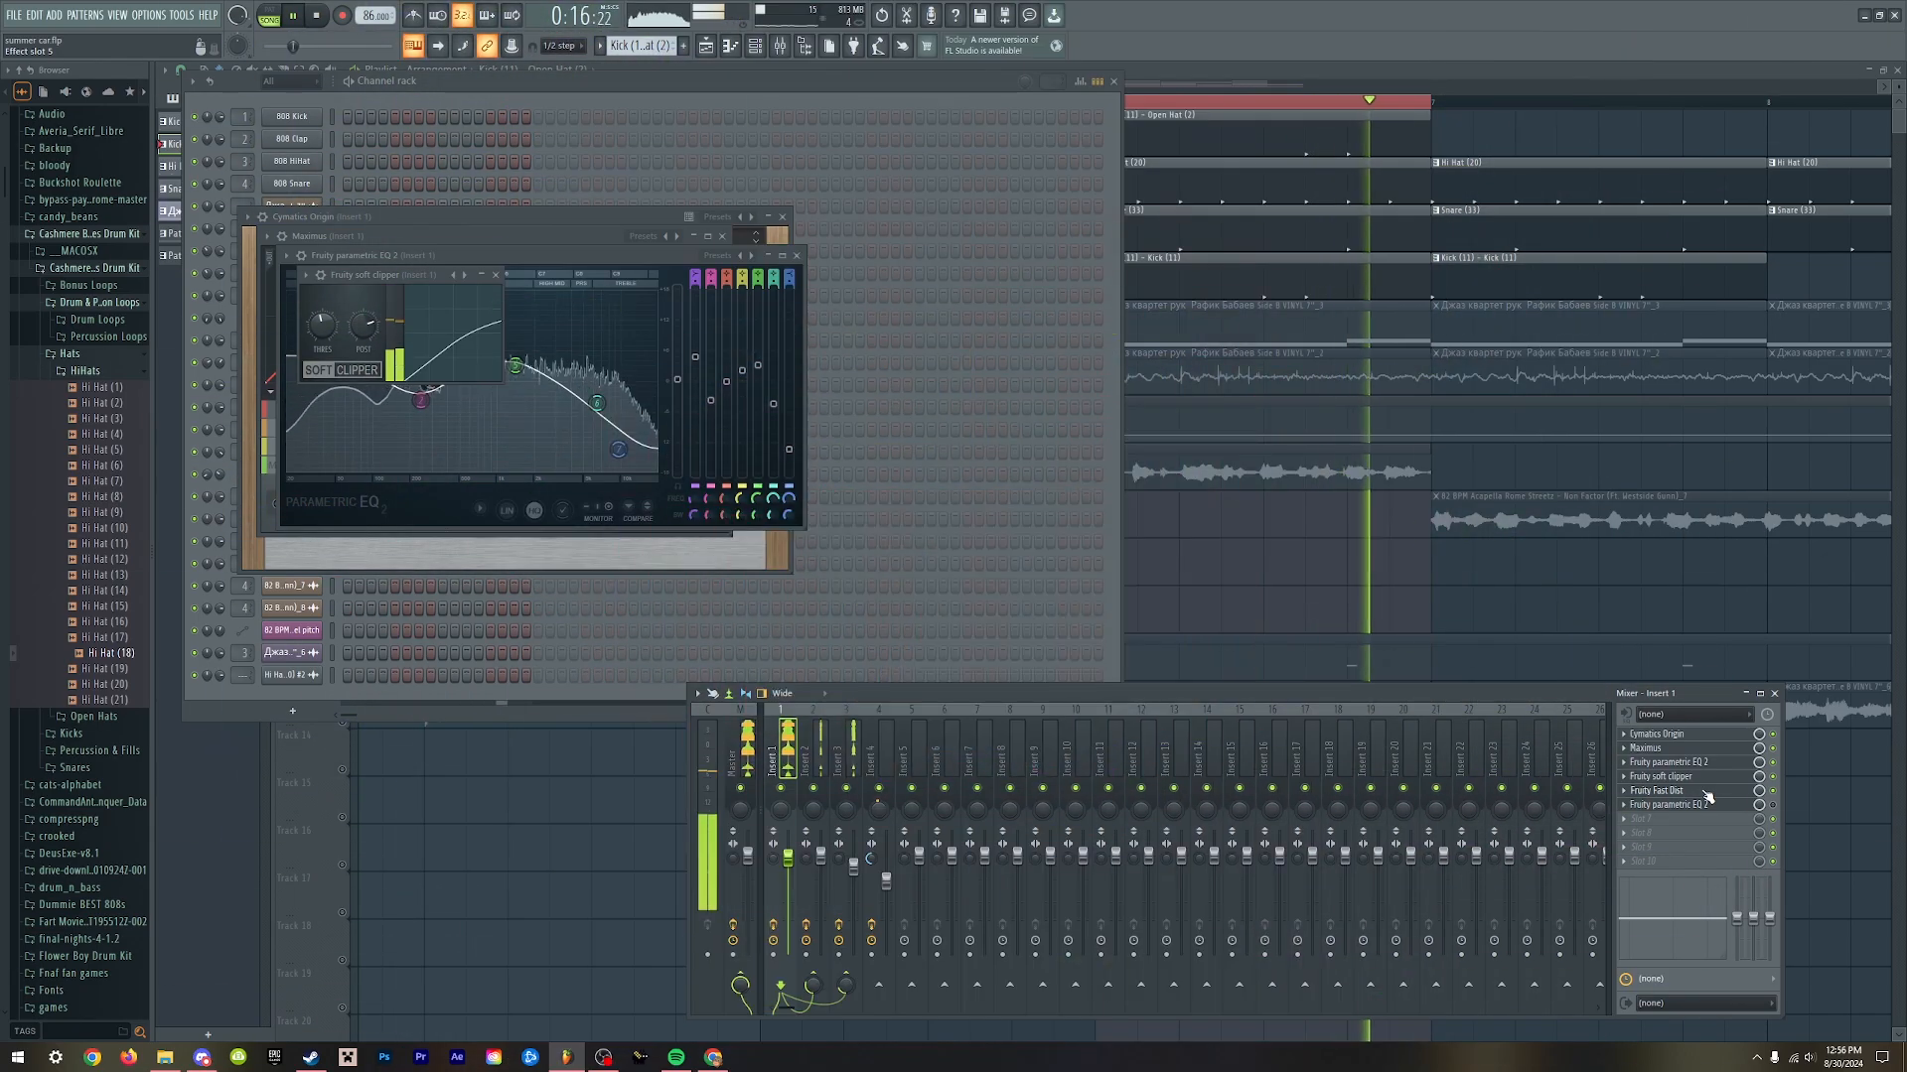
- Play the drum loop with the Fruity soft clipper displayed, and inspect the second Fruity parametric EQ 2 on mixer insert 1 during playback
{"action": "key", "text": "space"}
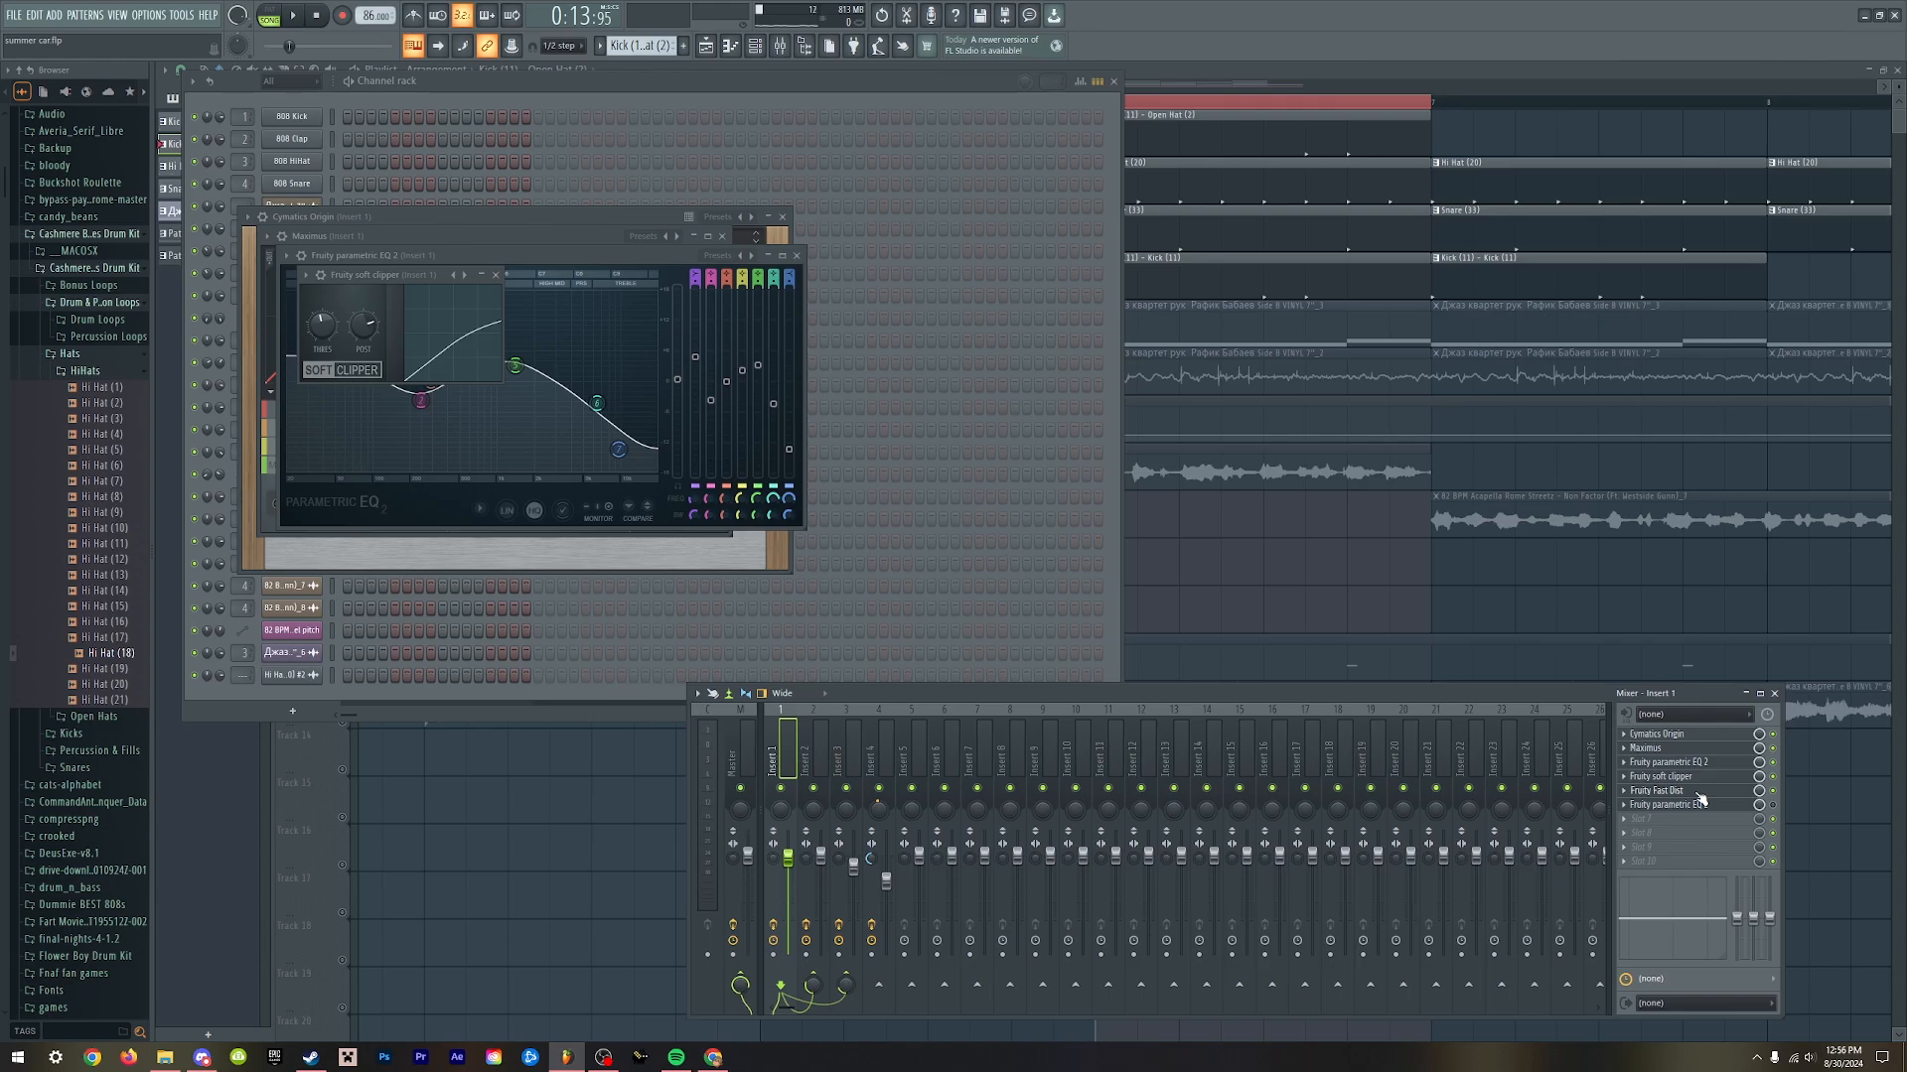
{"action": "key", "text": "space"}
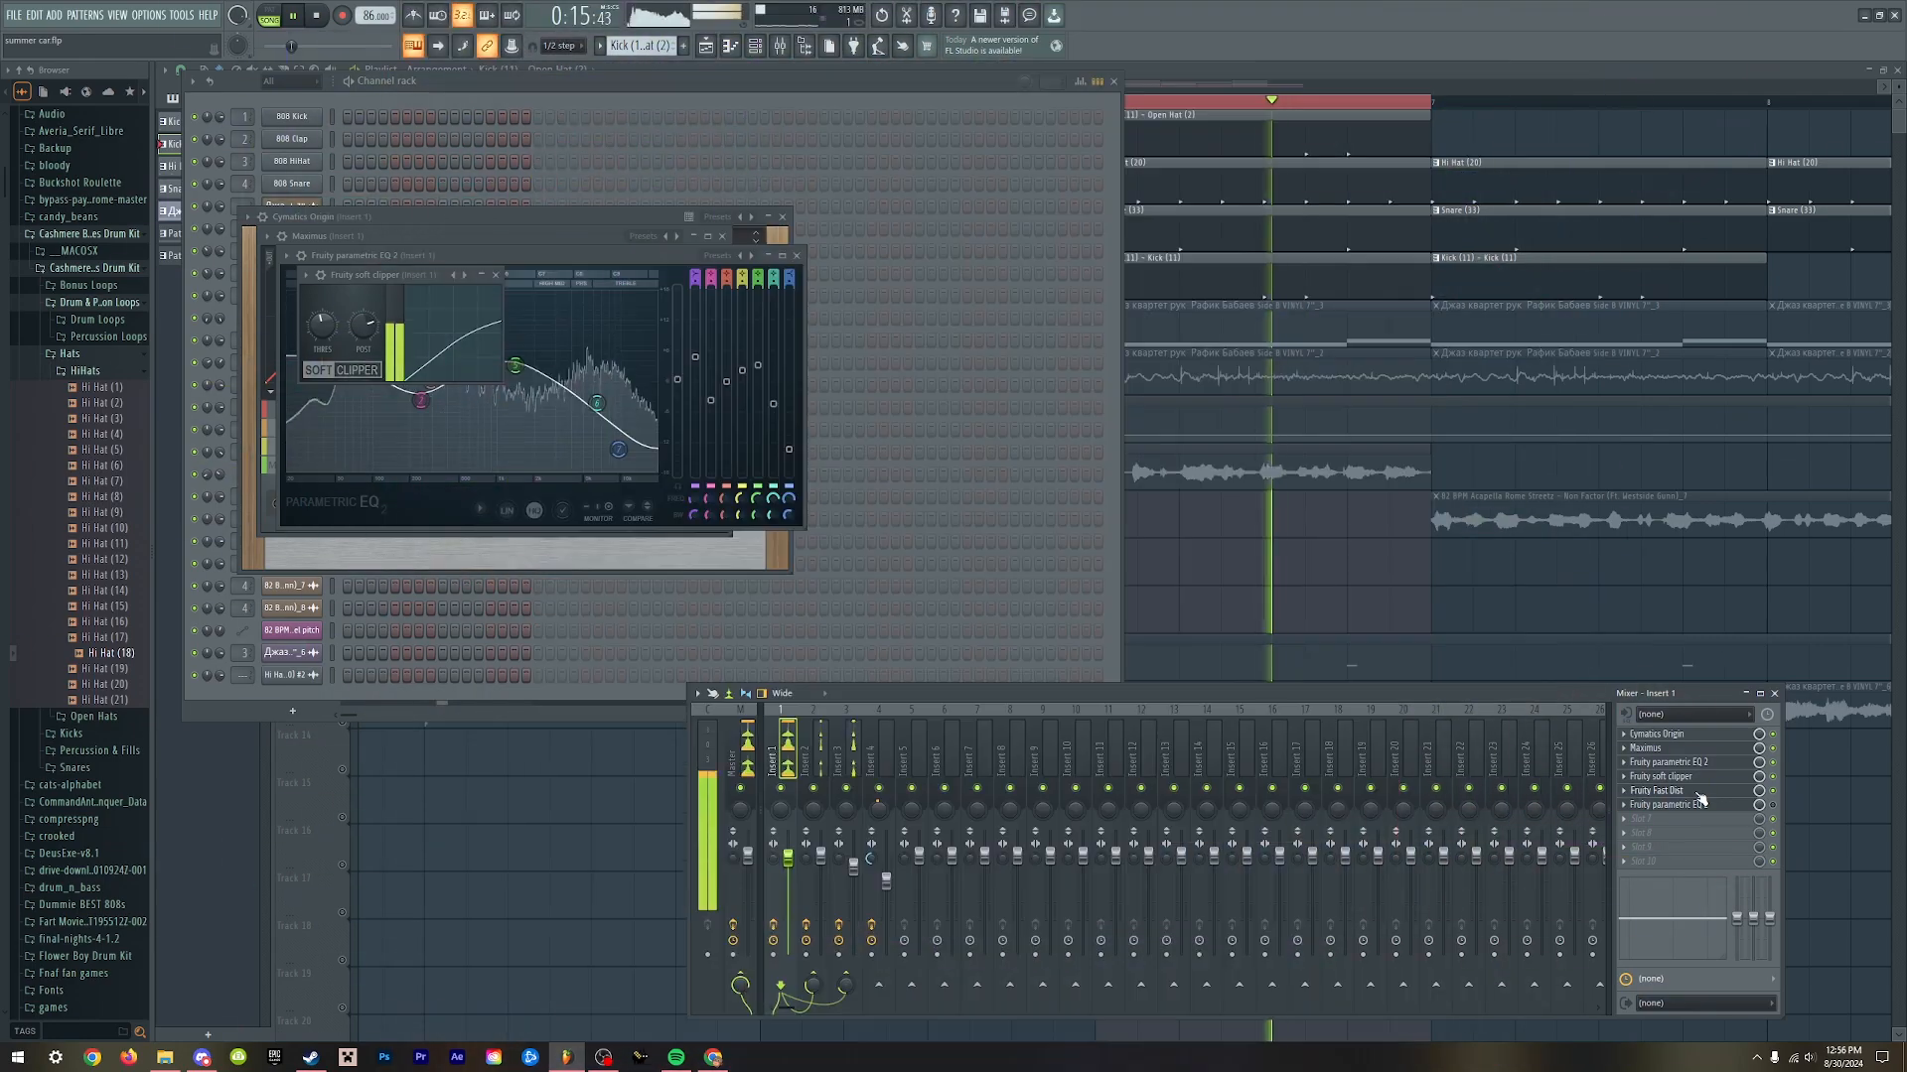
{"action": "key", "text": "space"}
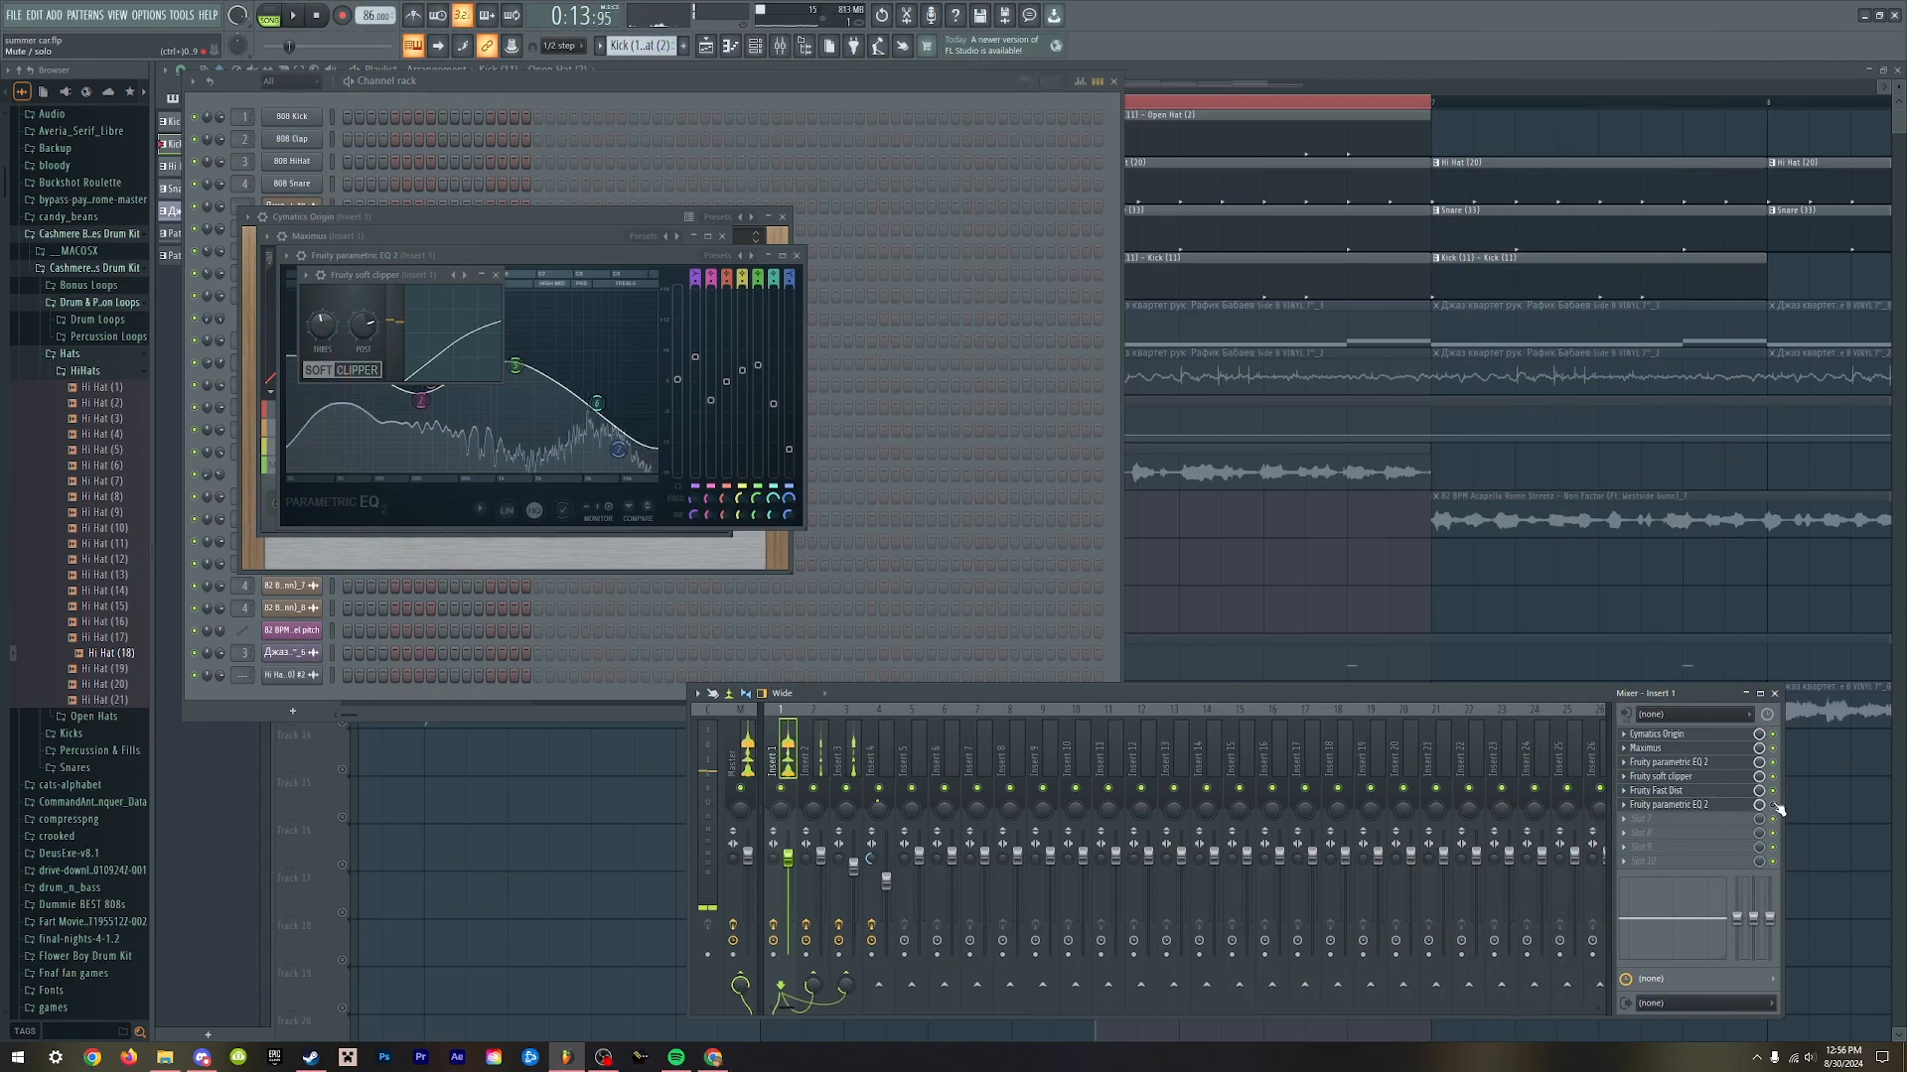
{"action": "left_click", "coordinate": [1688, 804]}
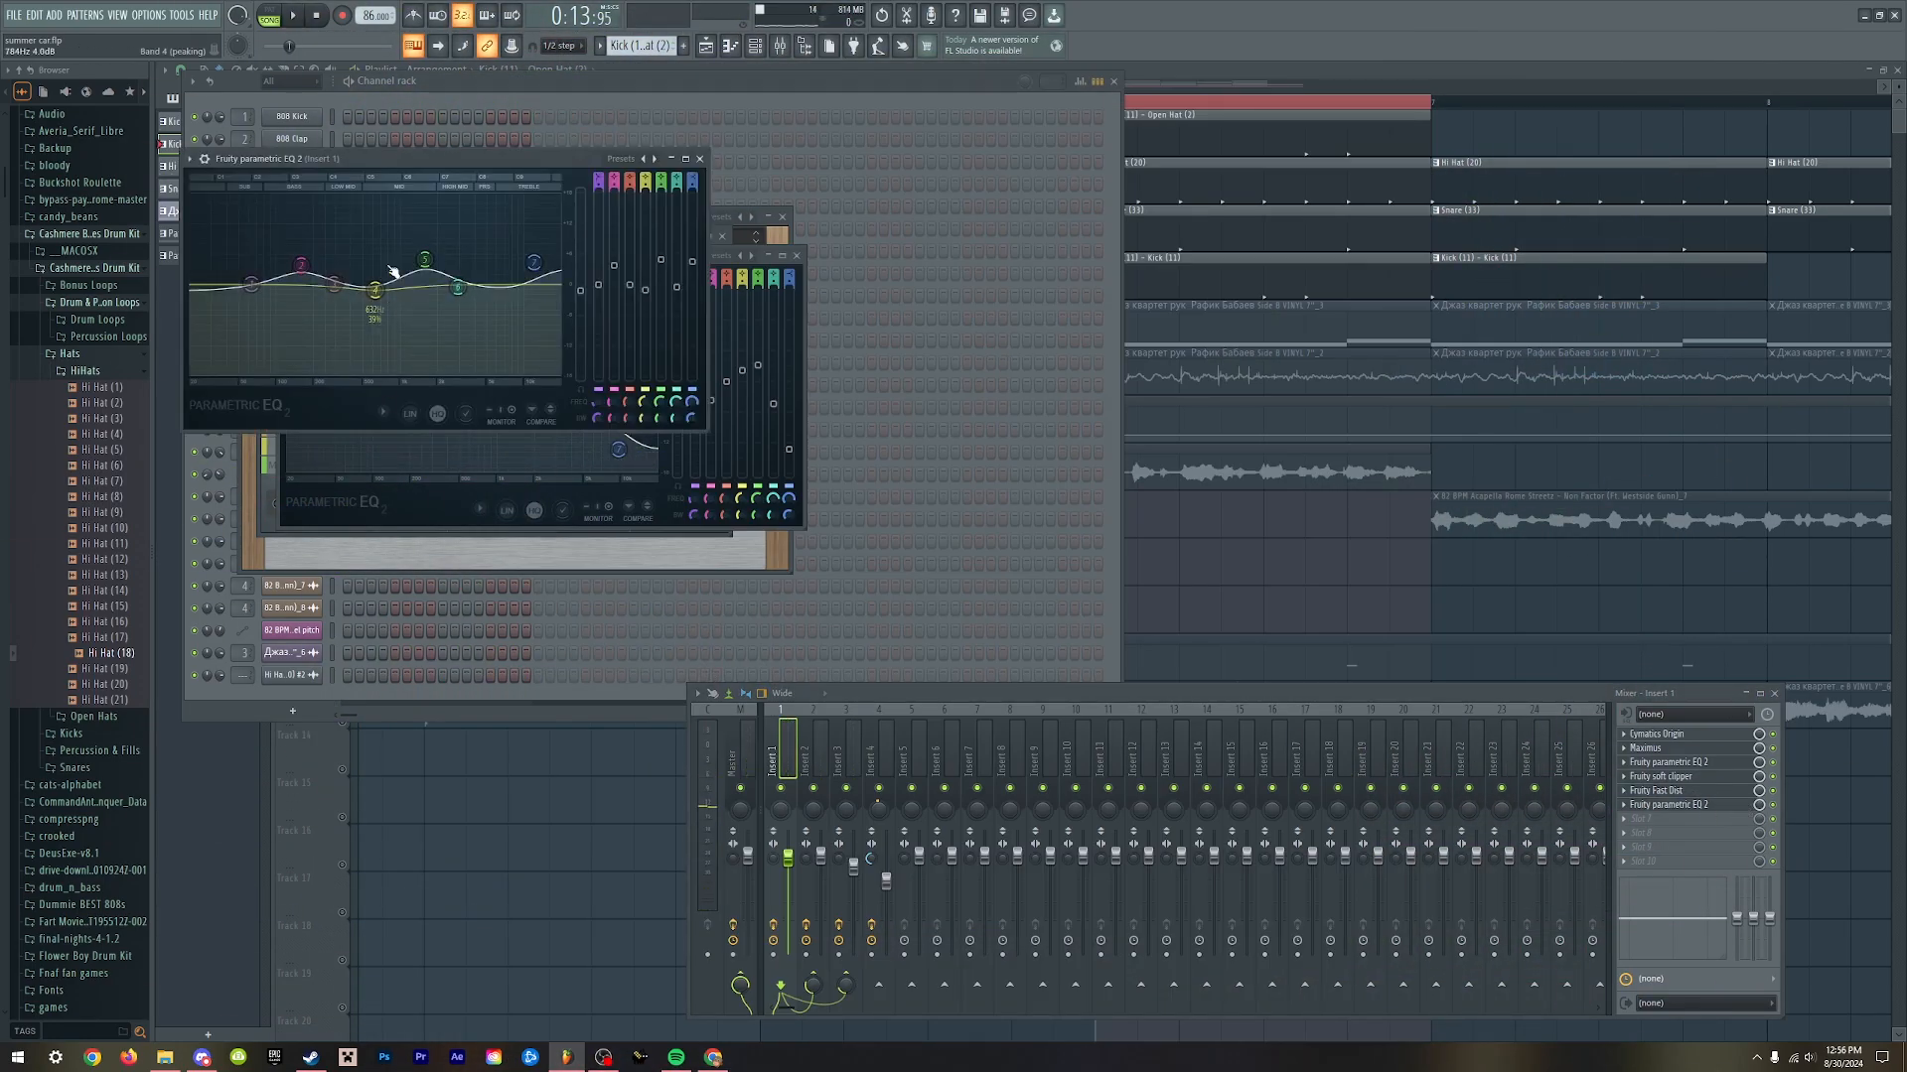
{"action": "key", "text": "space"}
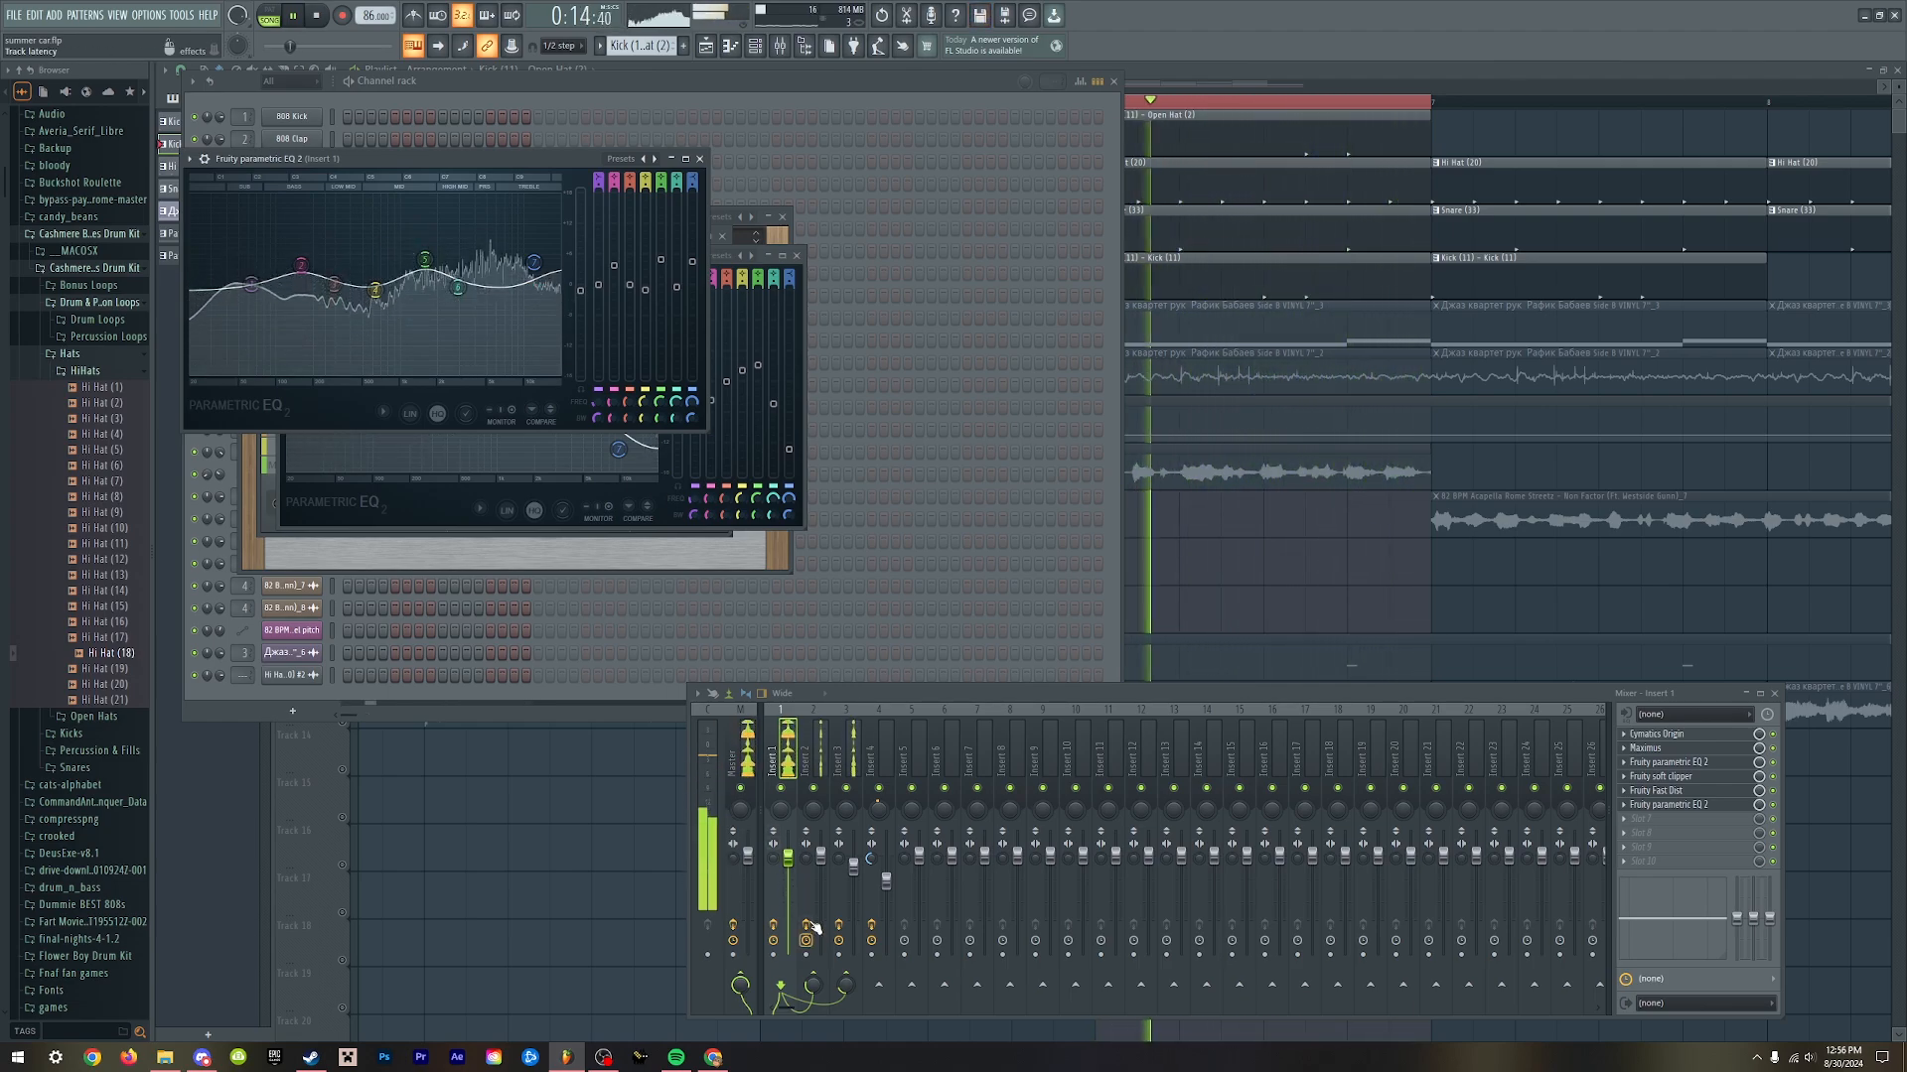
{"action": "key", "text": "space"}
- Inspect the effect chains on mixer inserts 2 and 3
{"action": "left_click", "coordinate": [819, 747]}
{"action": "left_click", "coordinate": [853, 743]}
{"action": "left_click", "coordinate": [822, 744]}
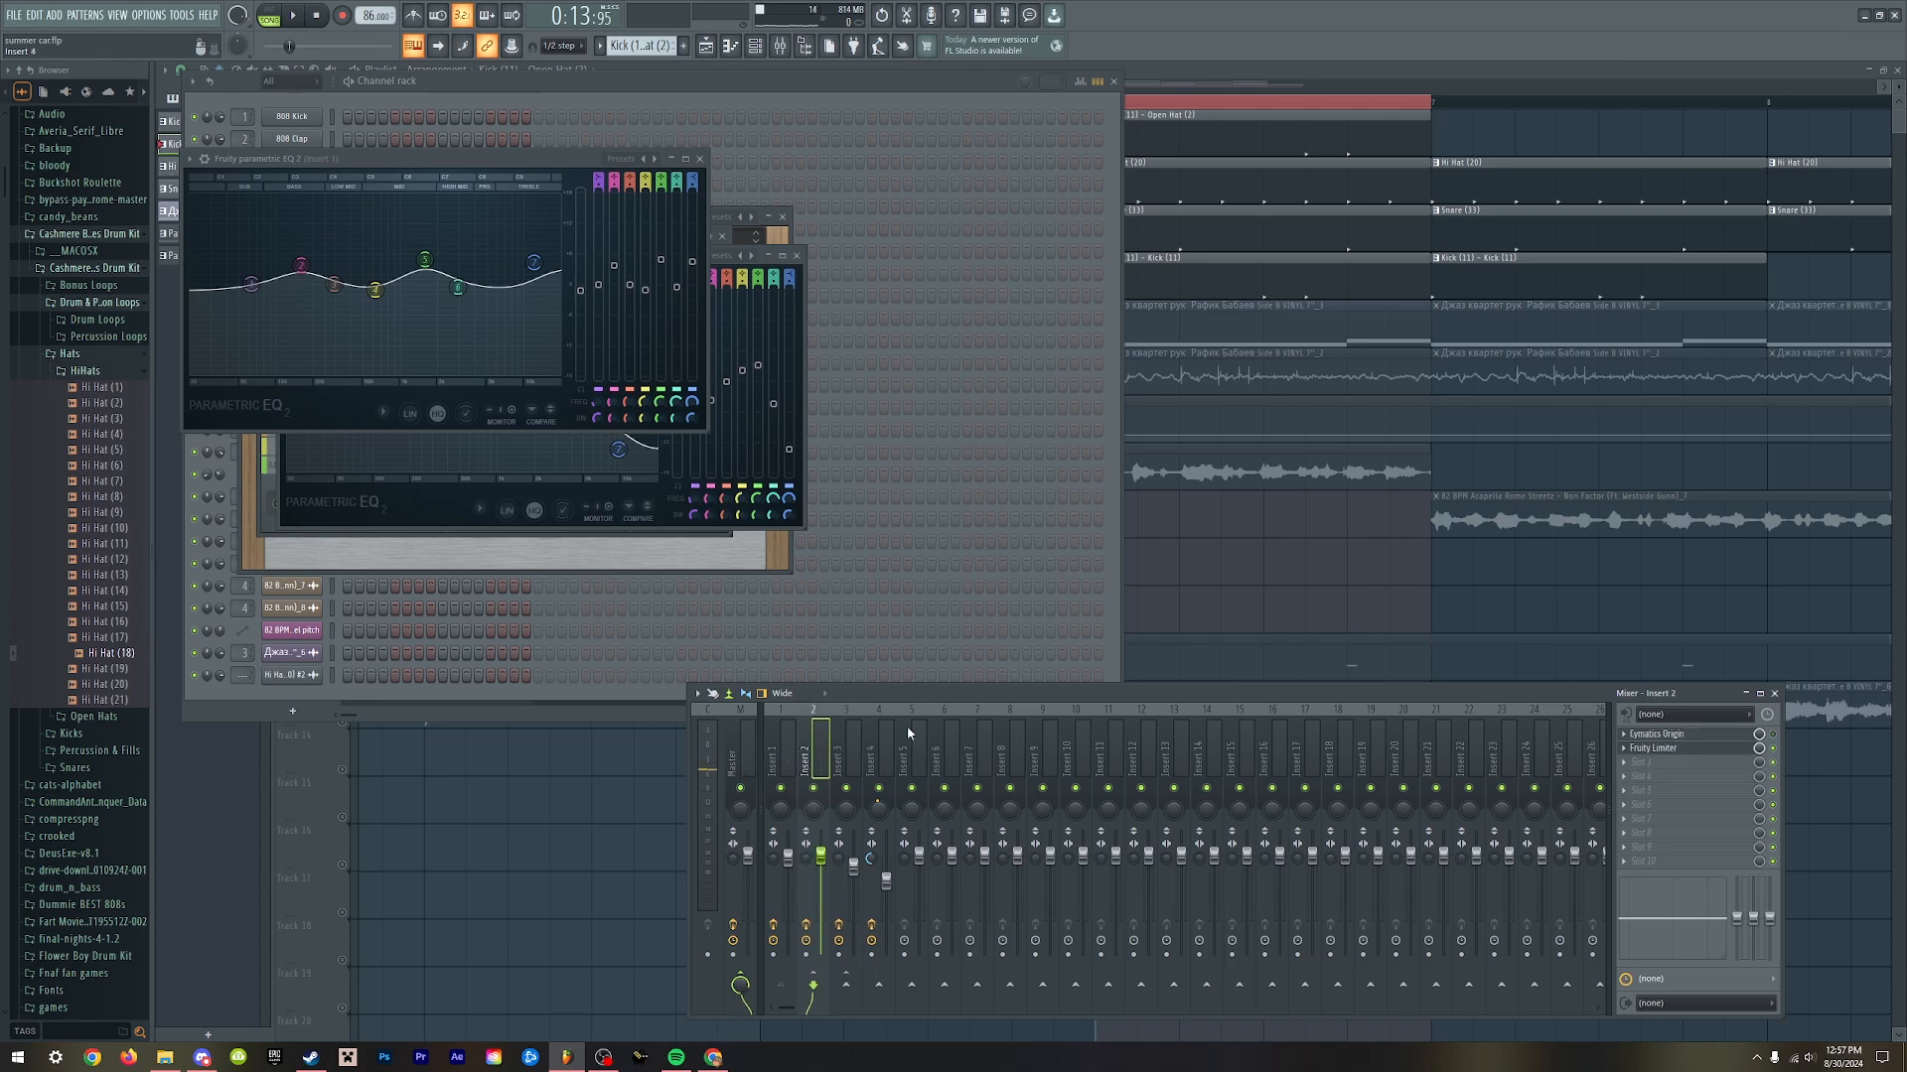
- Unmute the sample on playlist Track 5 and play the loop together with the drums
{"action": "key", "text": "F12"}
{"action": "left_click", "coordinate": [343, 342]}
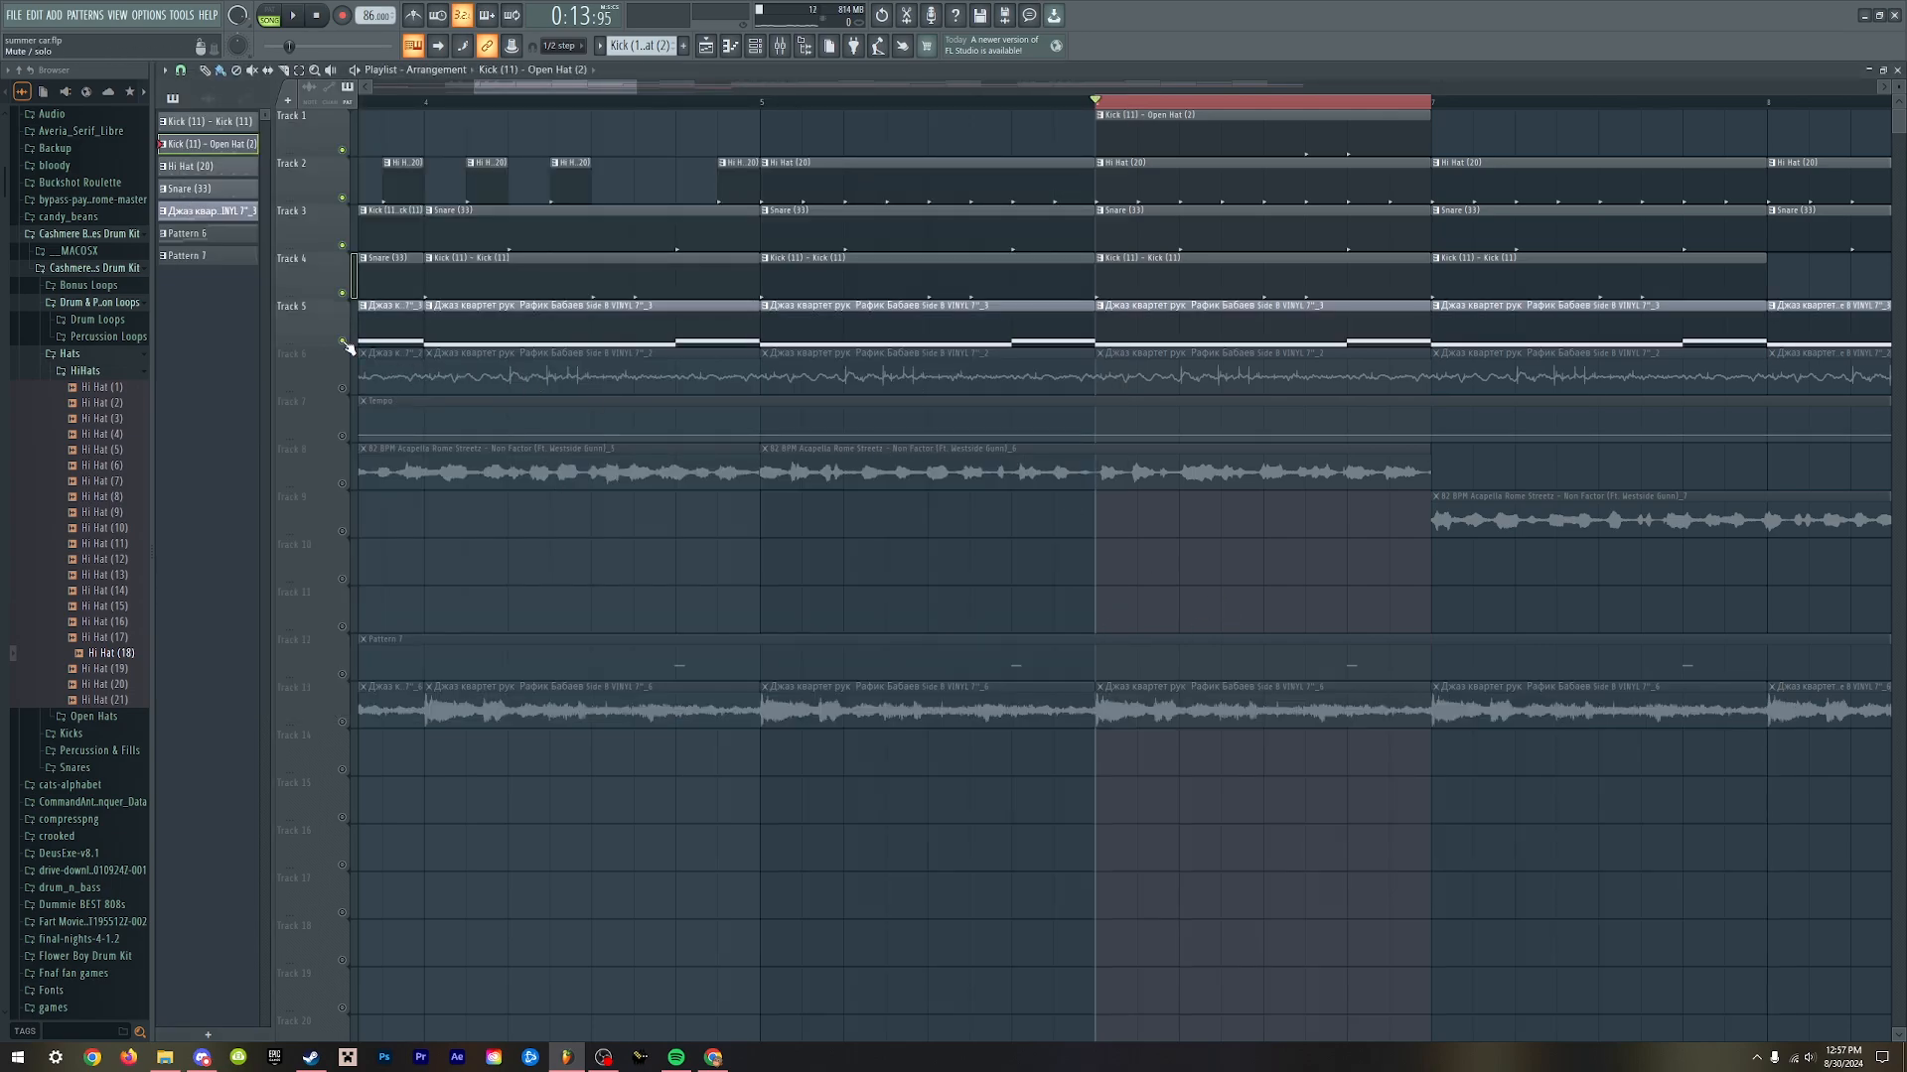
{"action": "key", "text": "space"}
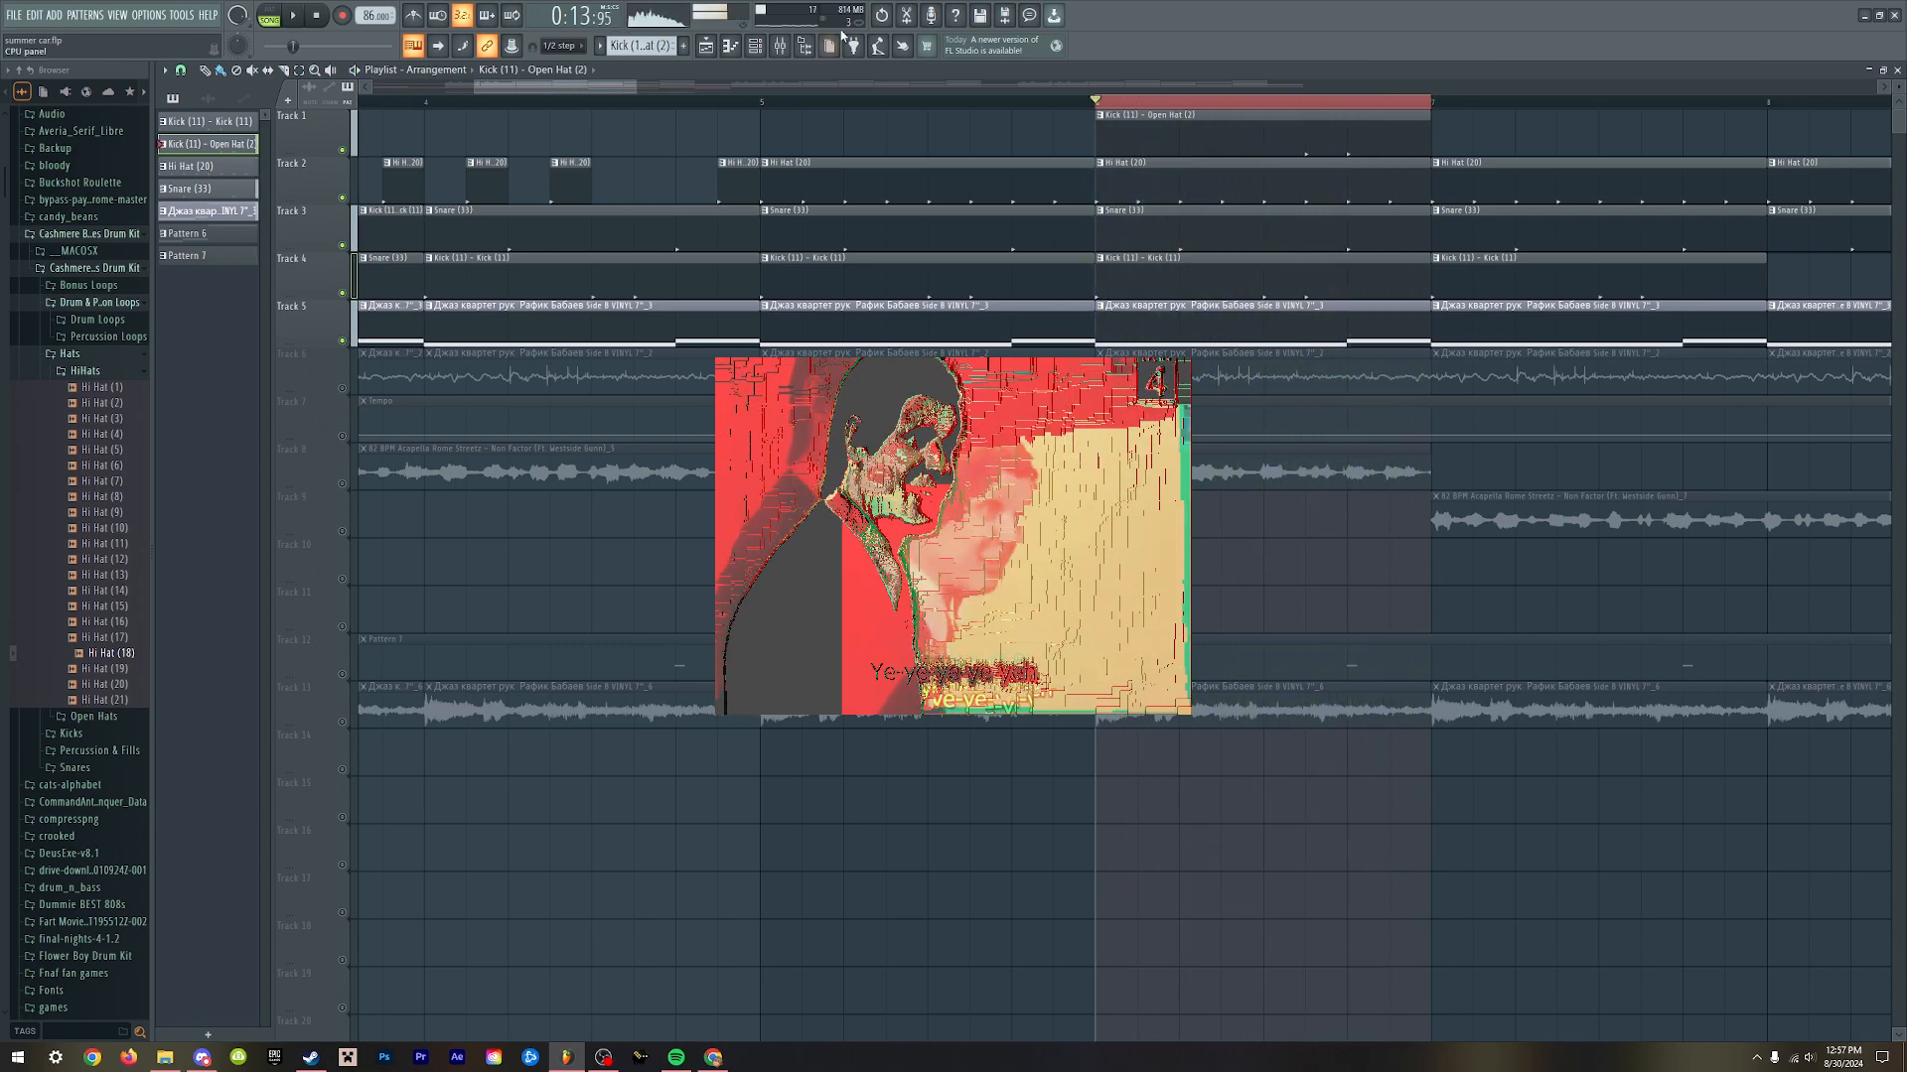
{"action": "key", "text": "space"}
- Add Soundgoodizer to the first free effect slot of mixer insert 3 and slightly lower the insert's volume while the loop plays
{"action": "key", "text": "F9"}
{"action": "left_click", "coordinate": [842, 755]}
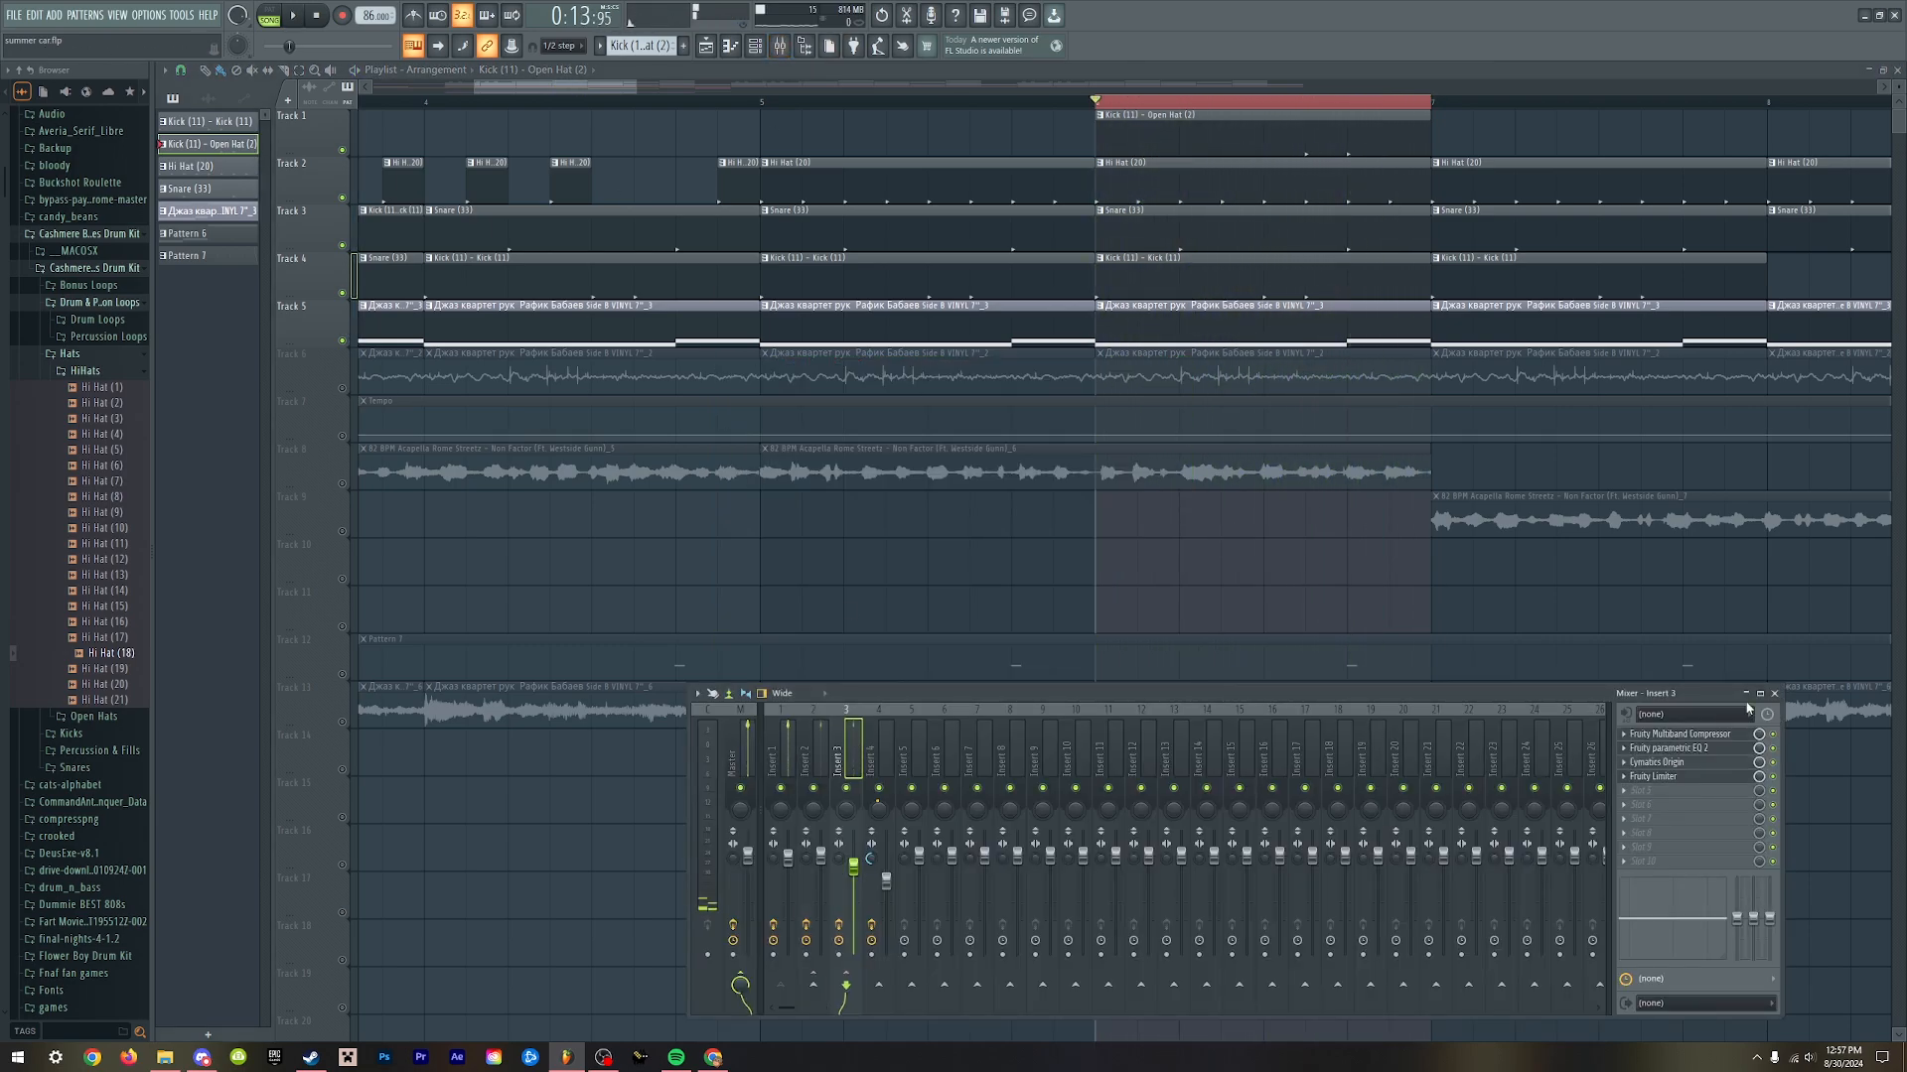
{"action": "left_click", "coordinate": [1654, 790]}
{"action": "left_click", "coordinate": [1417, 412]}
{"action": "key", "text": "space"}
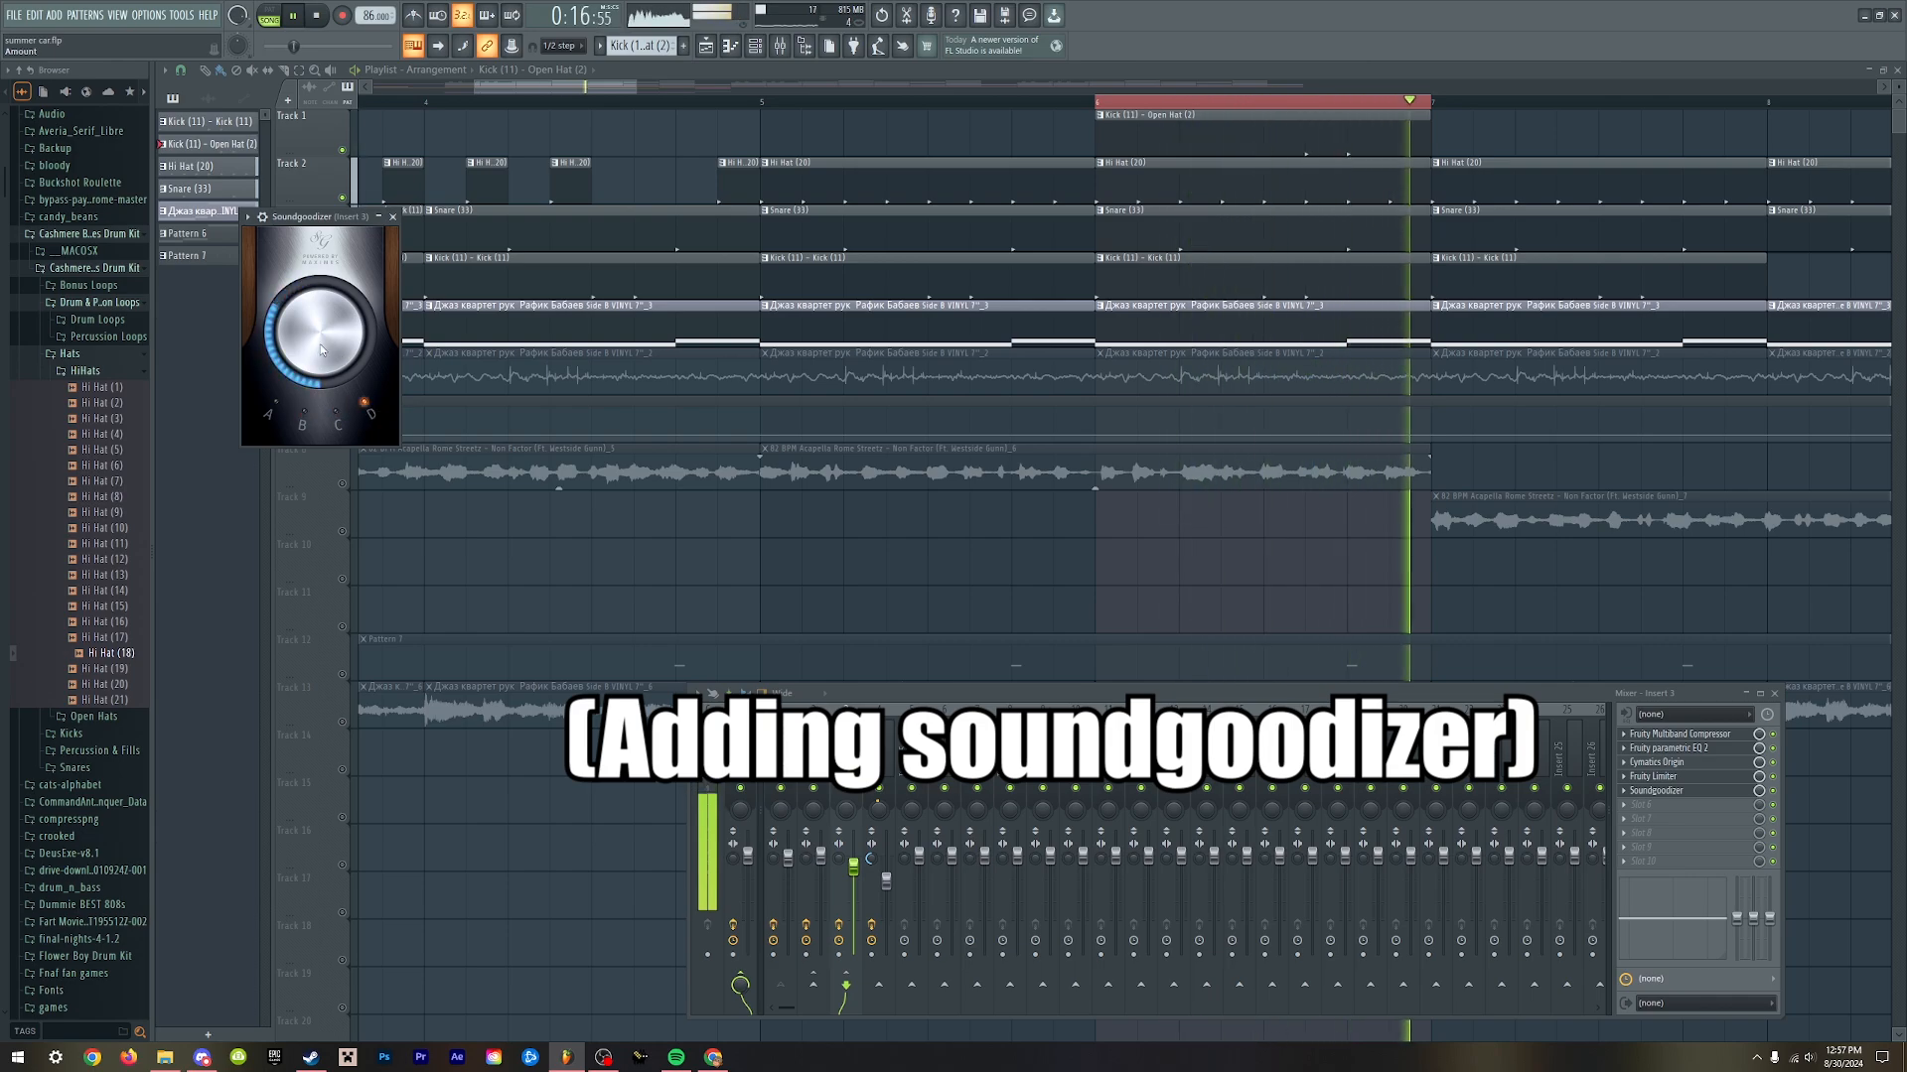
{"action": "left_click_drag", "start_coordinate": [853, 867], "coordinate": [849, 887]}
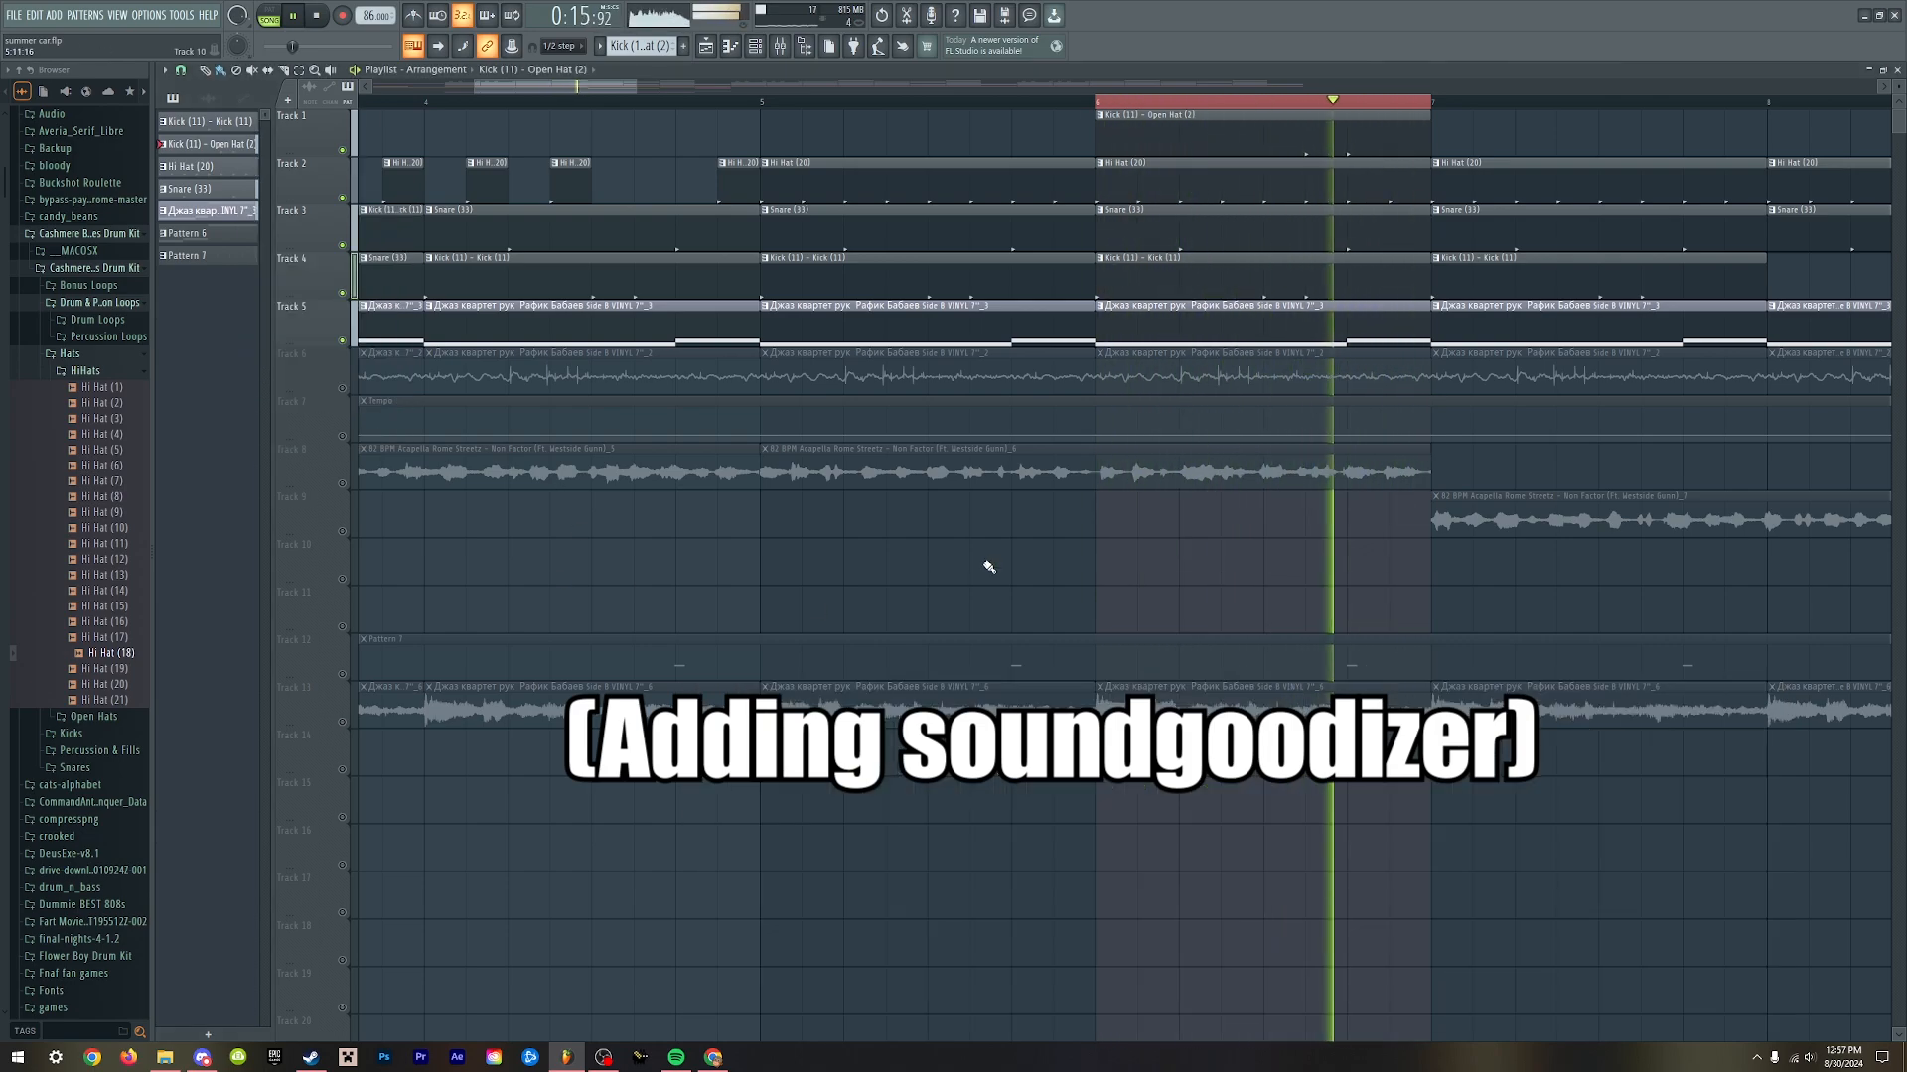
{"action": "key", "text": "space"}
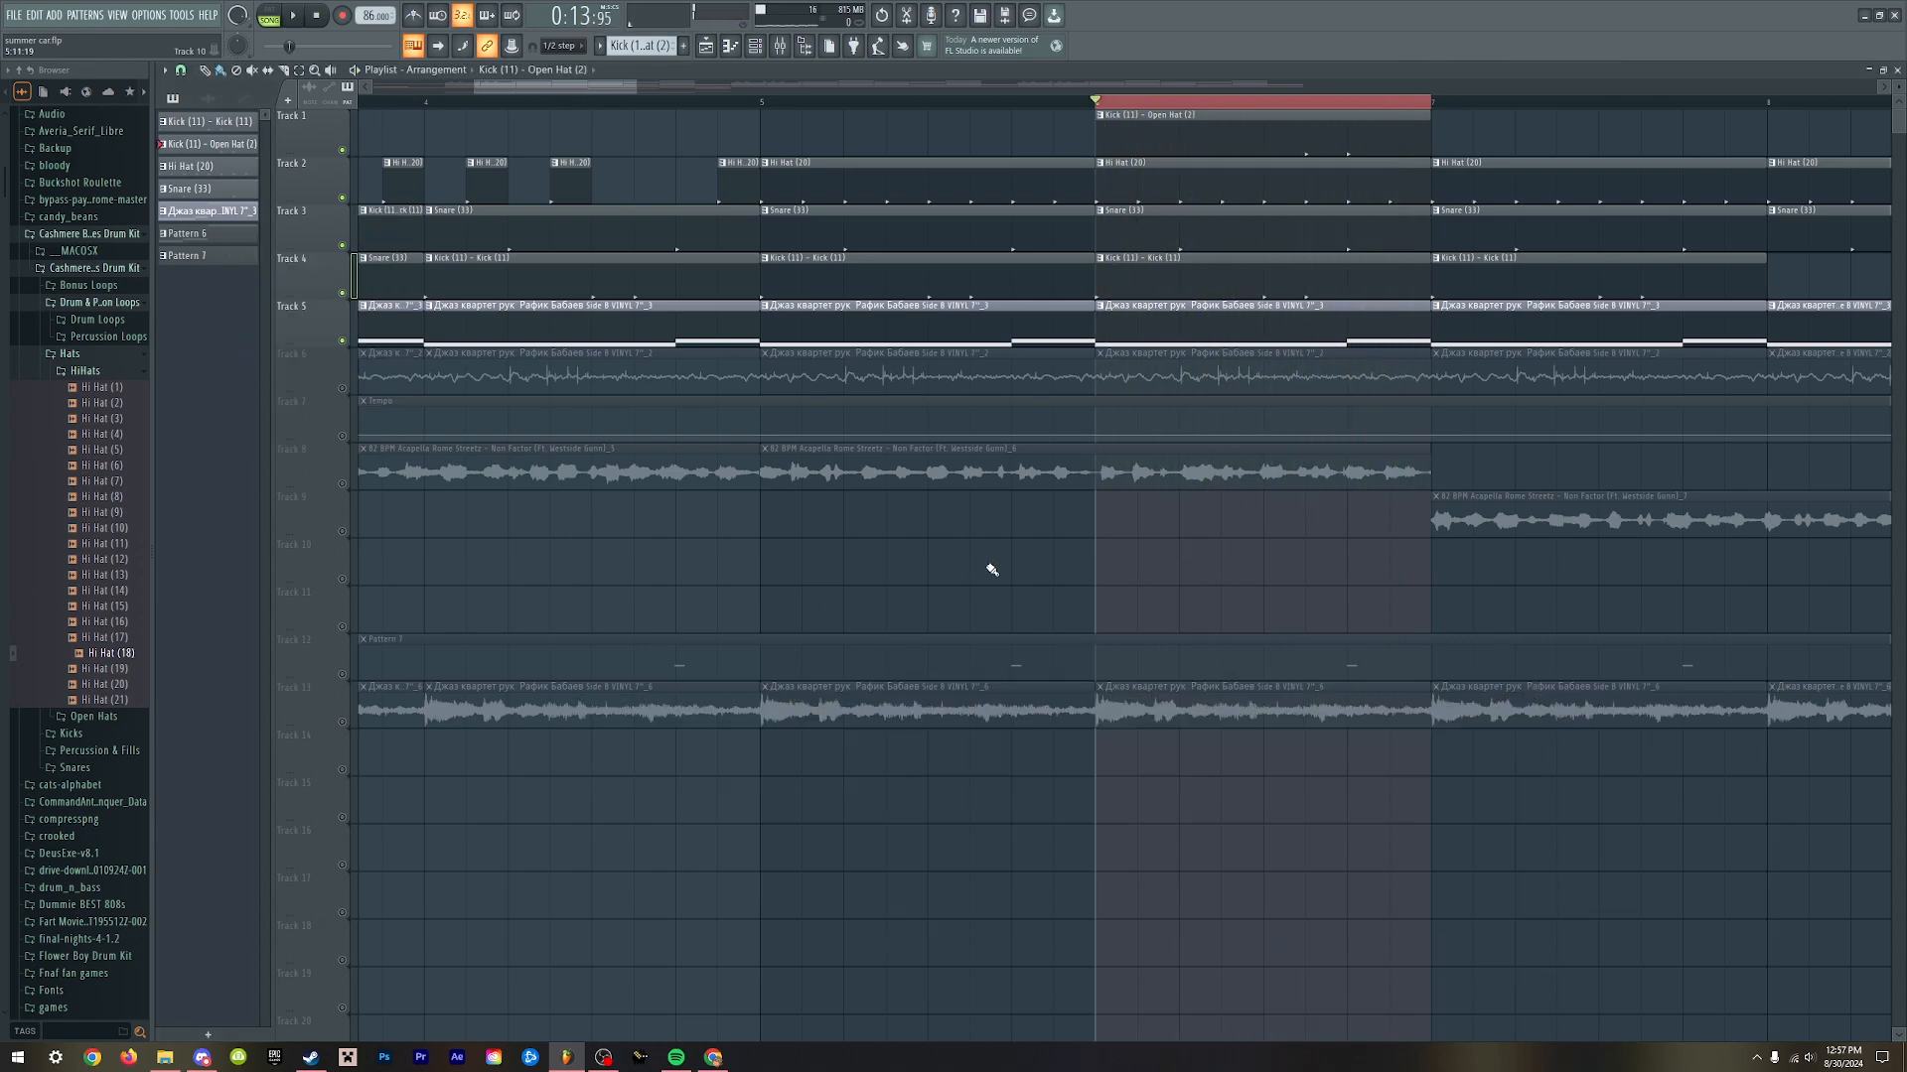
- Solo the sample on playlist Track 5, unmute the kick on Track 4, and play the loop after each change
{"action": "right_click", "coordinate": [344, 341]}
{"action": "key", "text": "space"}
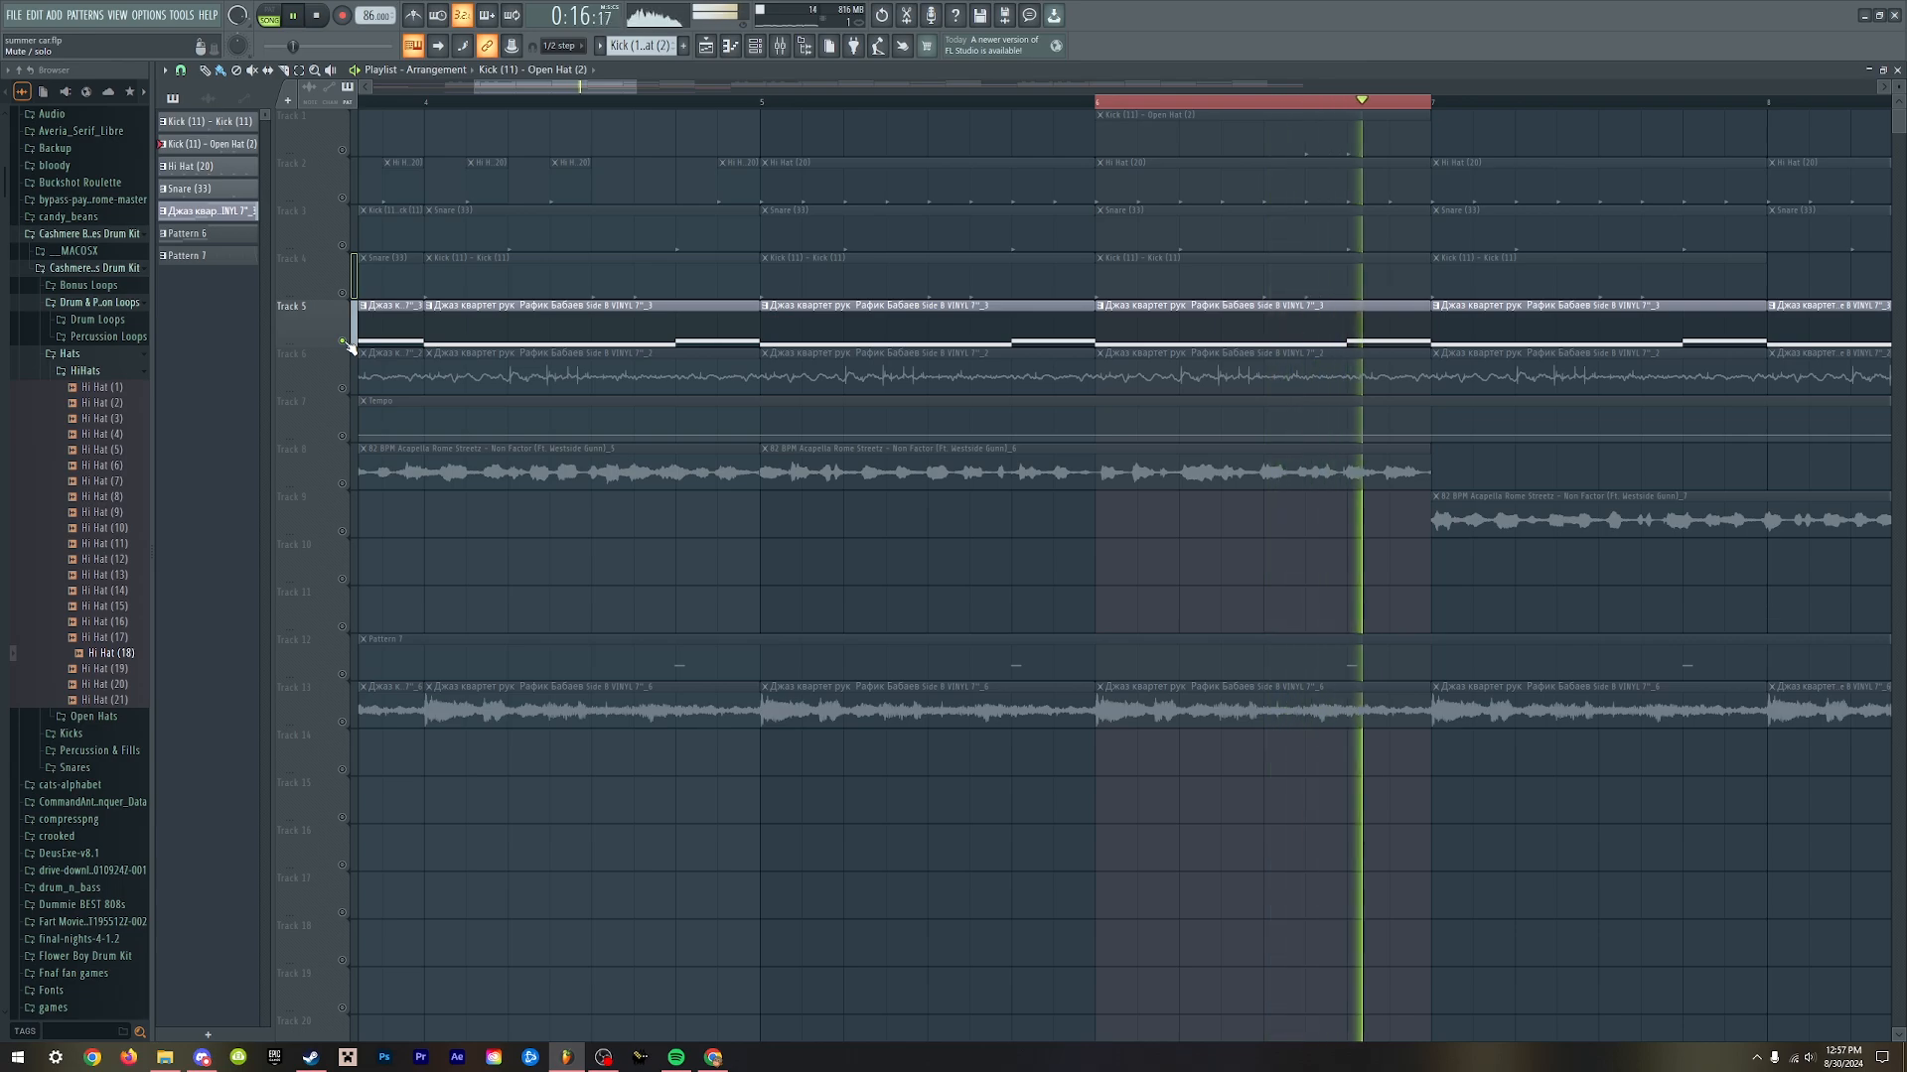
{"action": "key", "text": "space"}
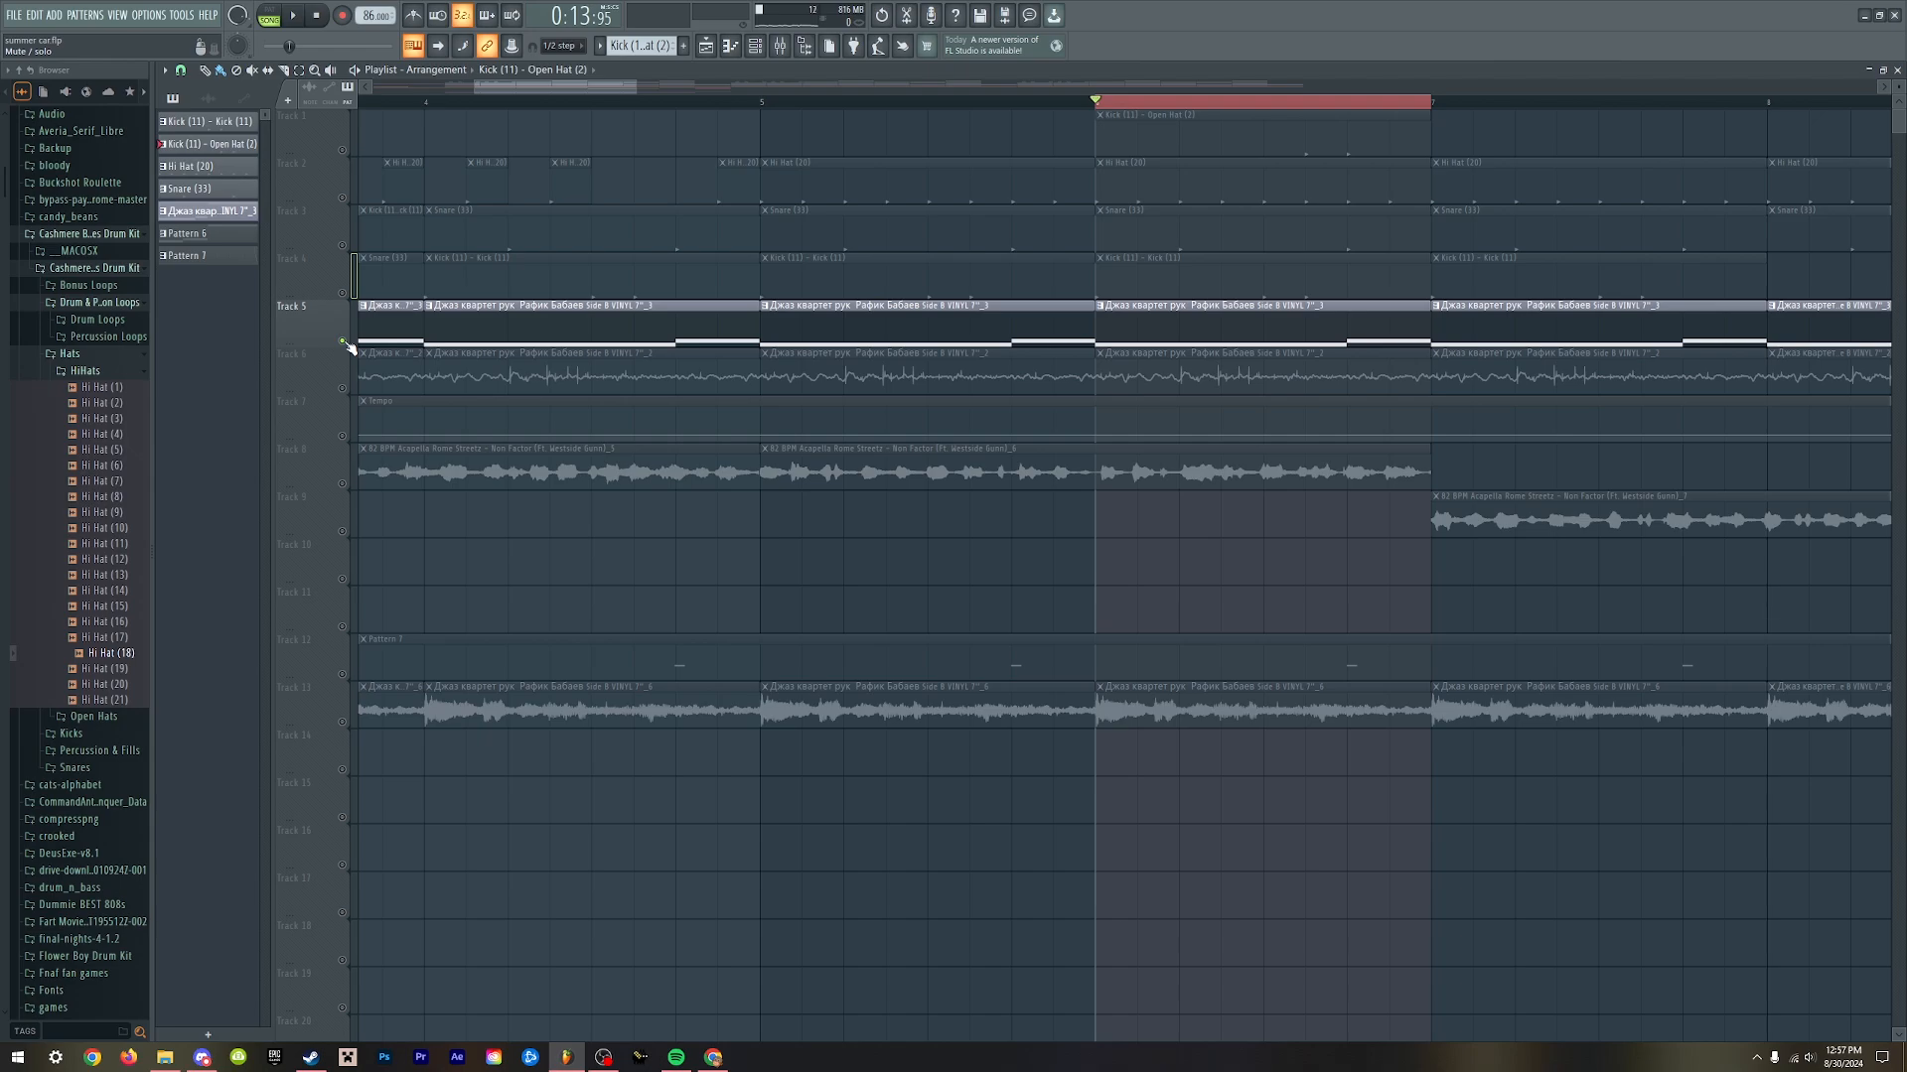
{"action": "left_click", "coordinate": [344, 293]}
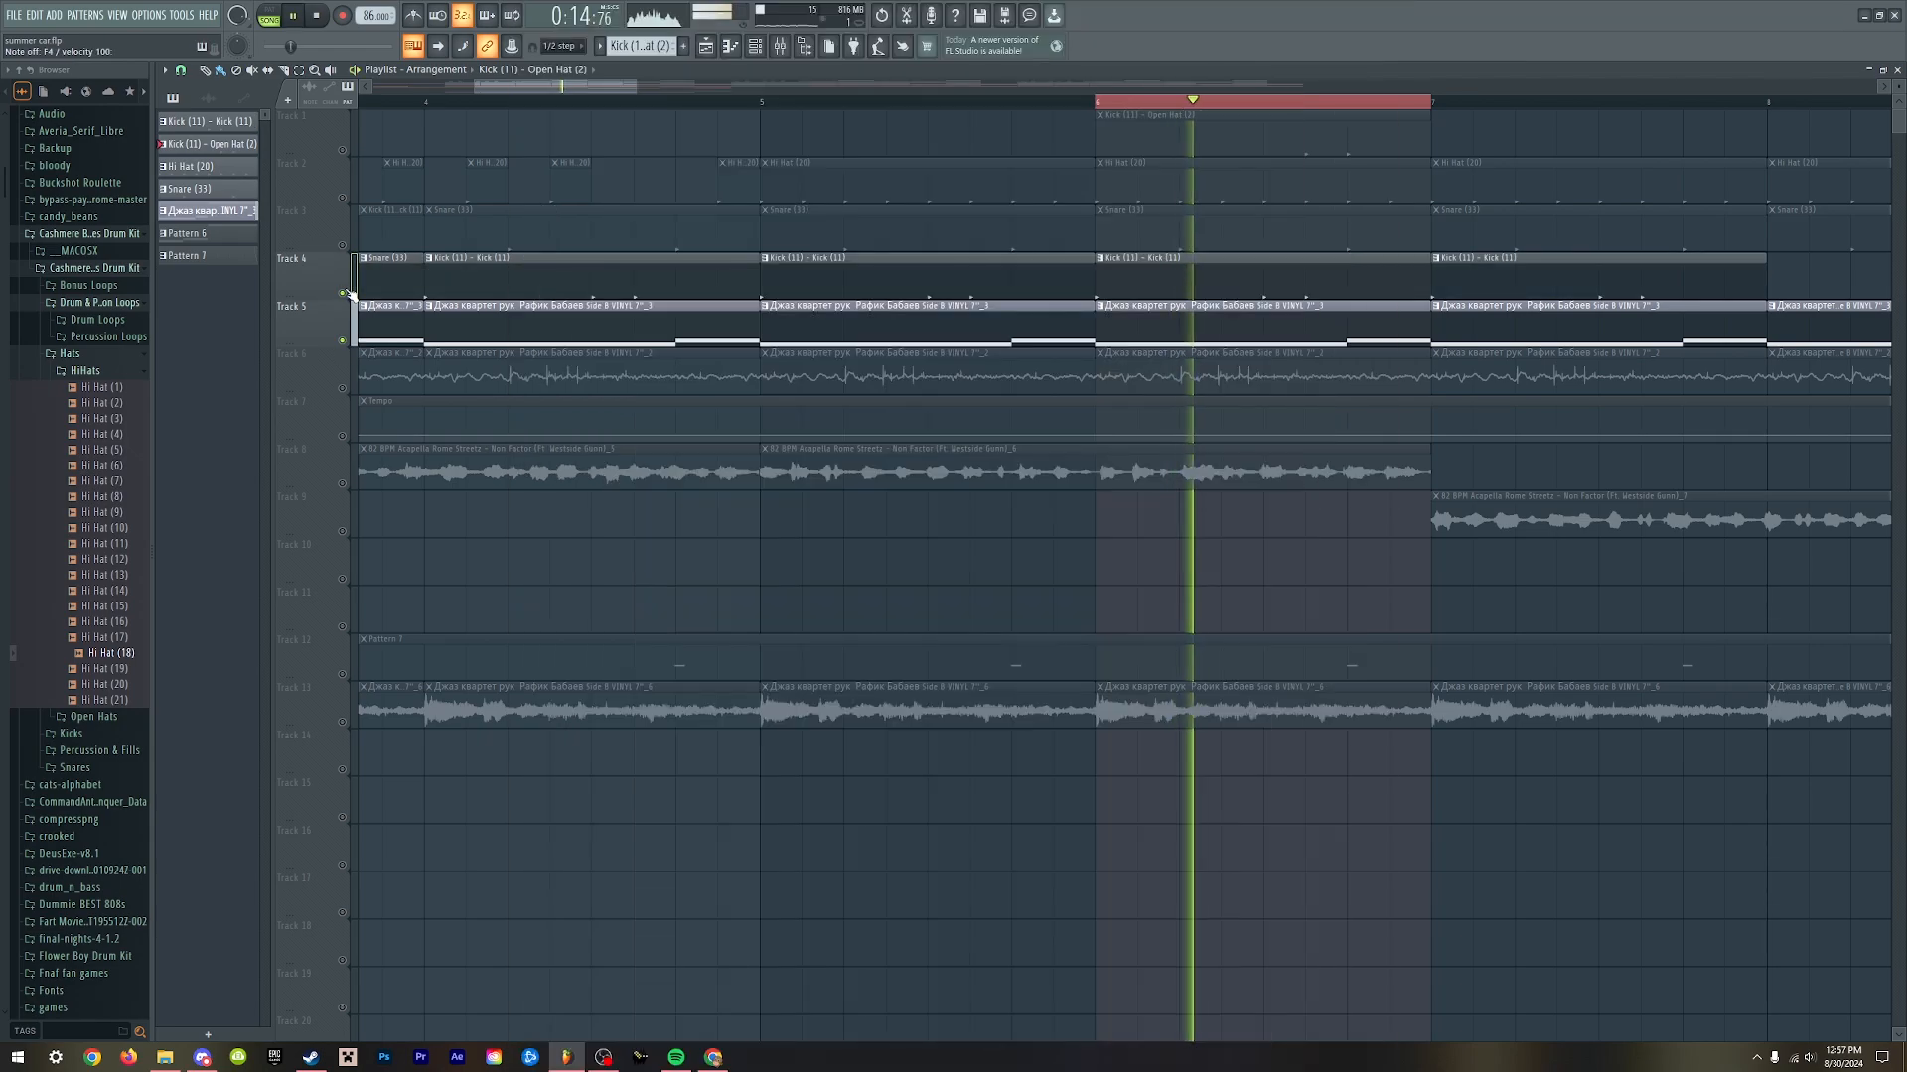
{"action": "key", "text": "space"}
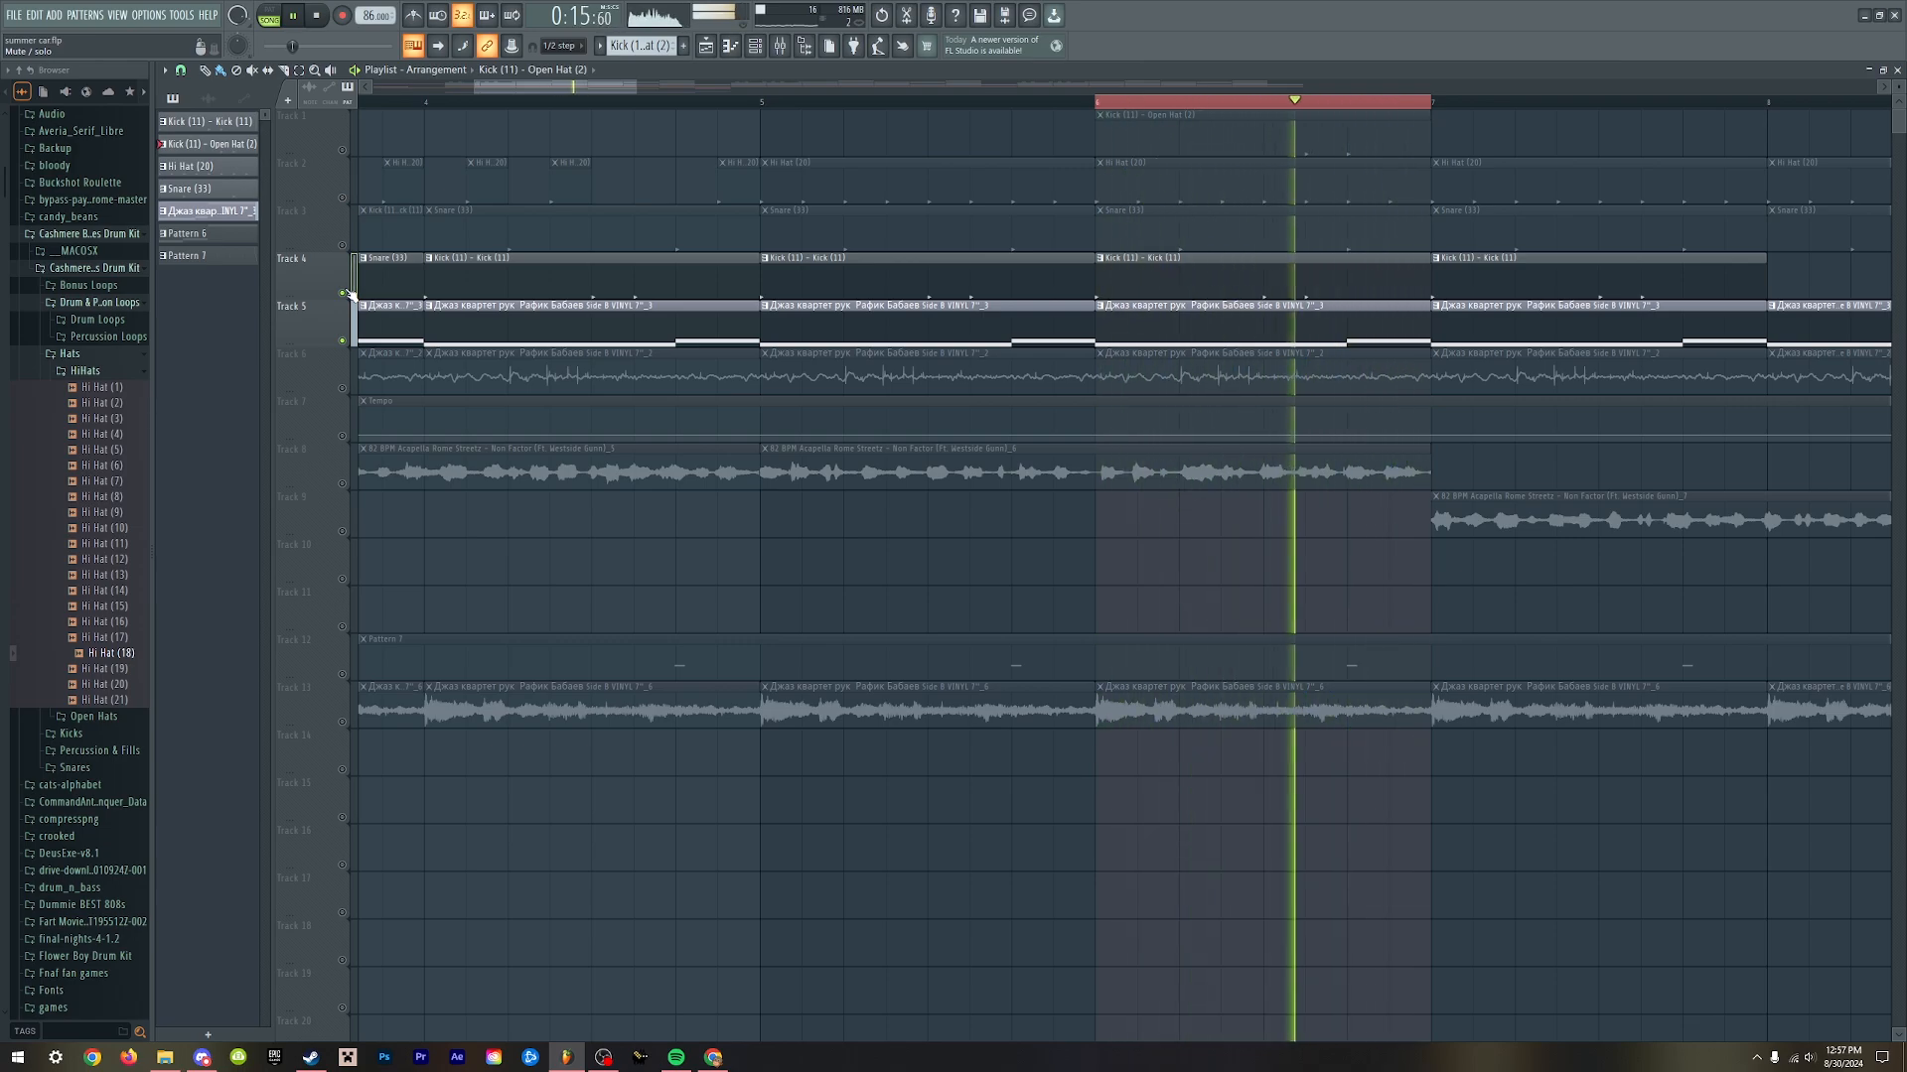
{"action": "key", "text": "space"}
- Open the Fruity Limiter on mixer insert 3 and play the loop with the snare on Track 3 unmuted
{"action": "key", "text": "F9"}
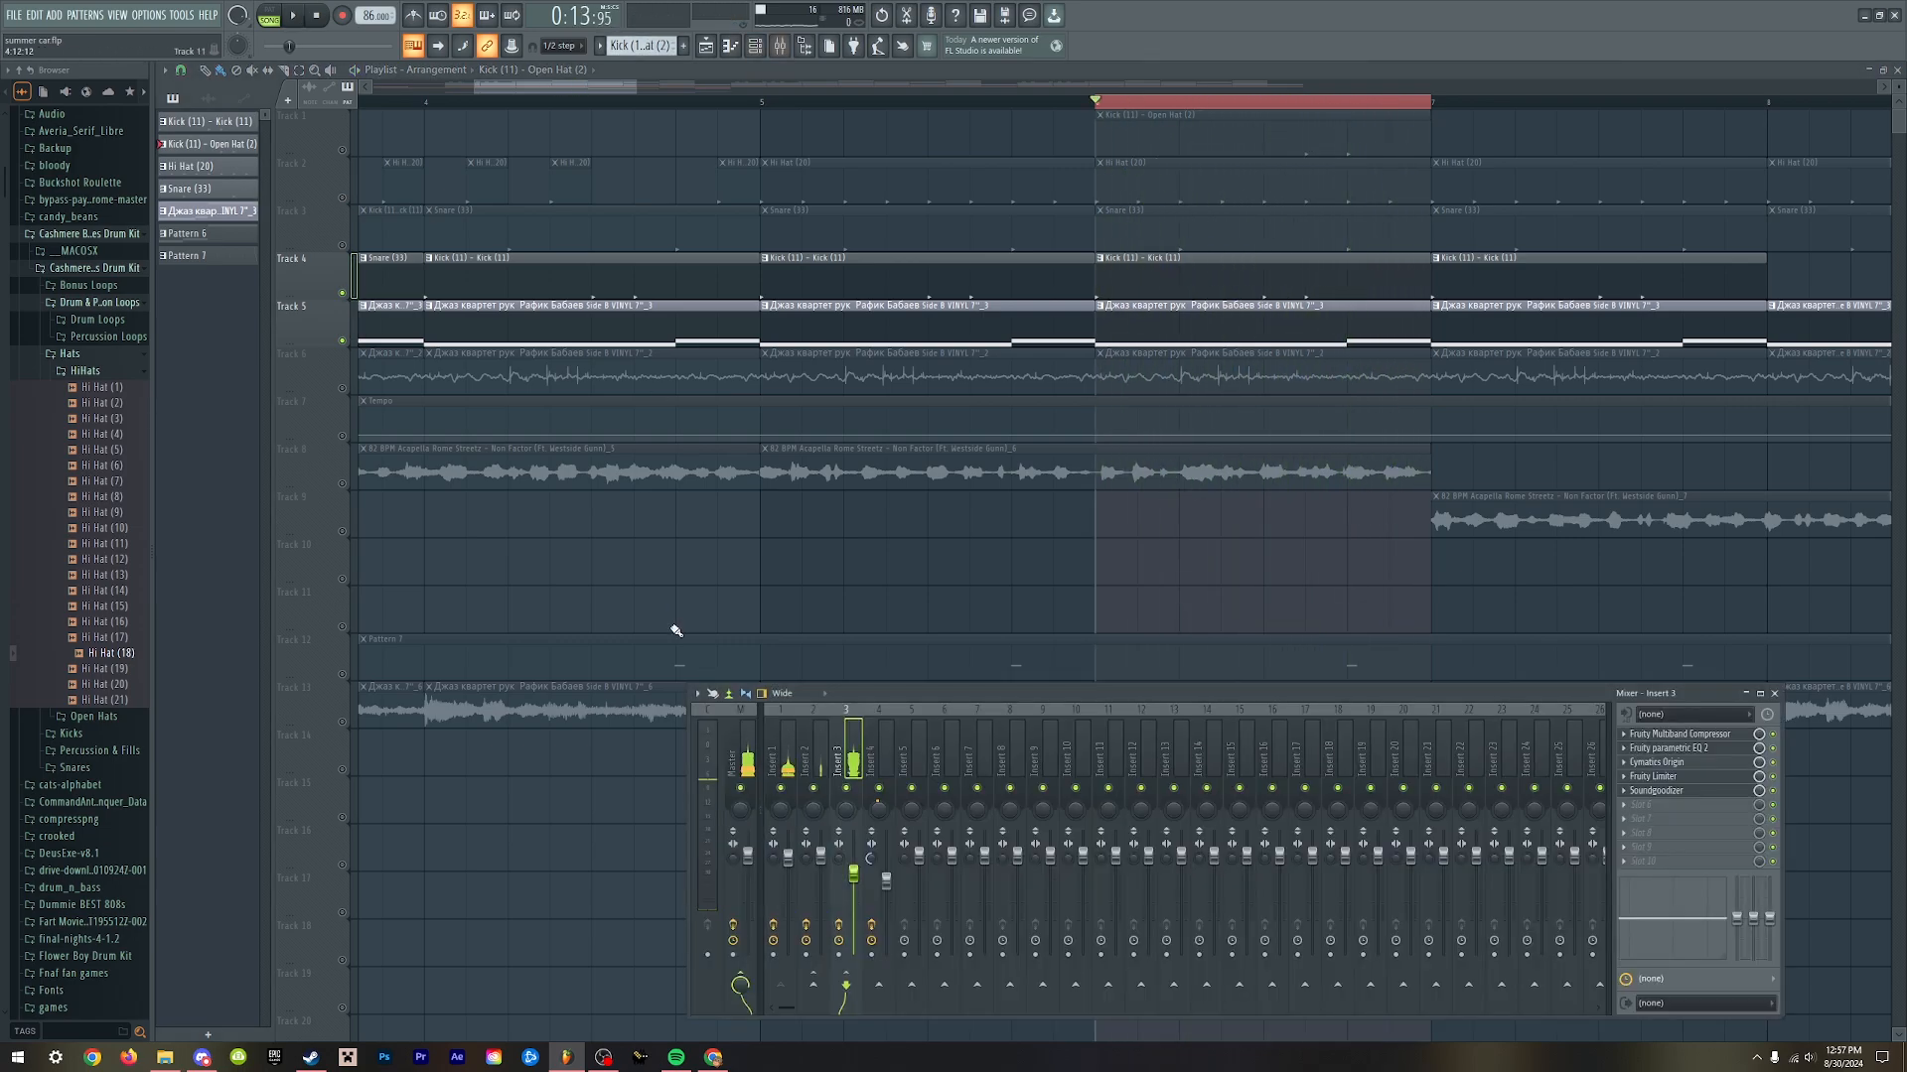
{"action": "left_click", "coordinate": [1653, 776]}
{"action": "key", "text": "space"}
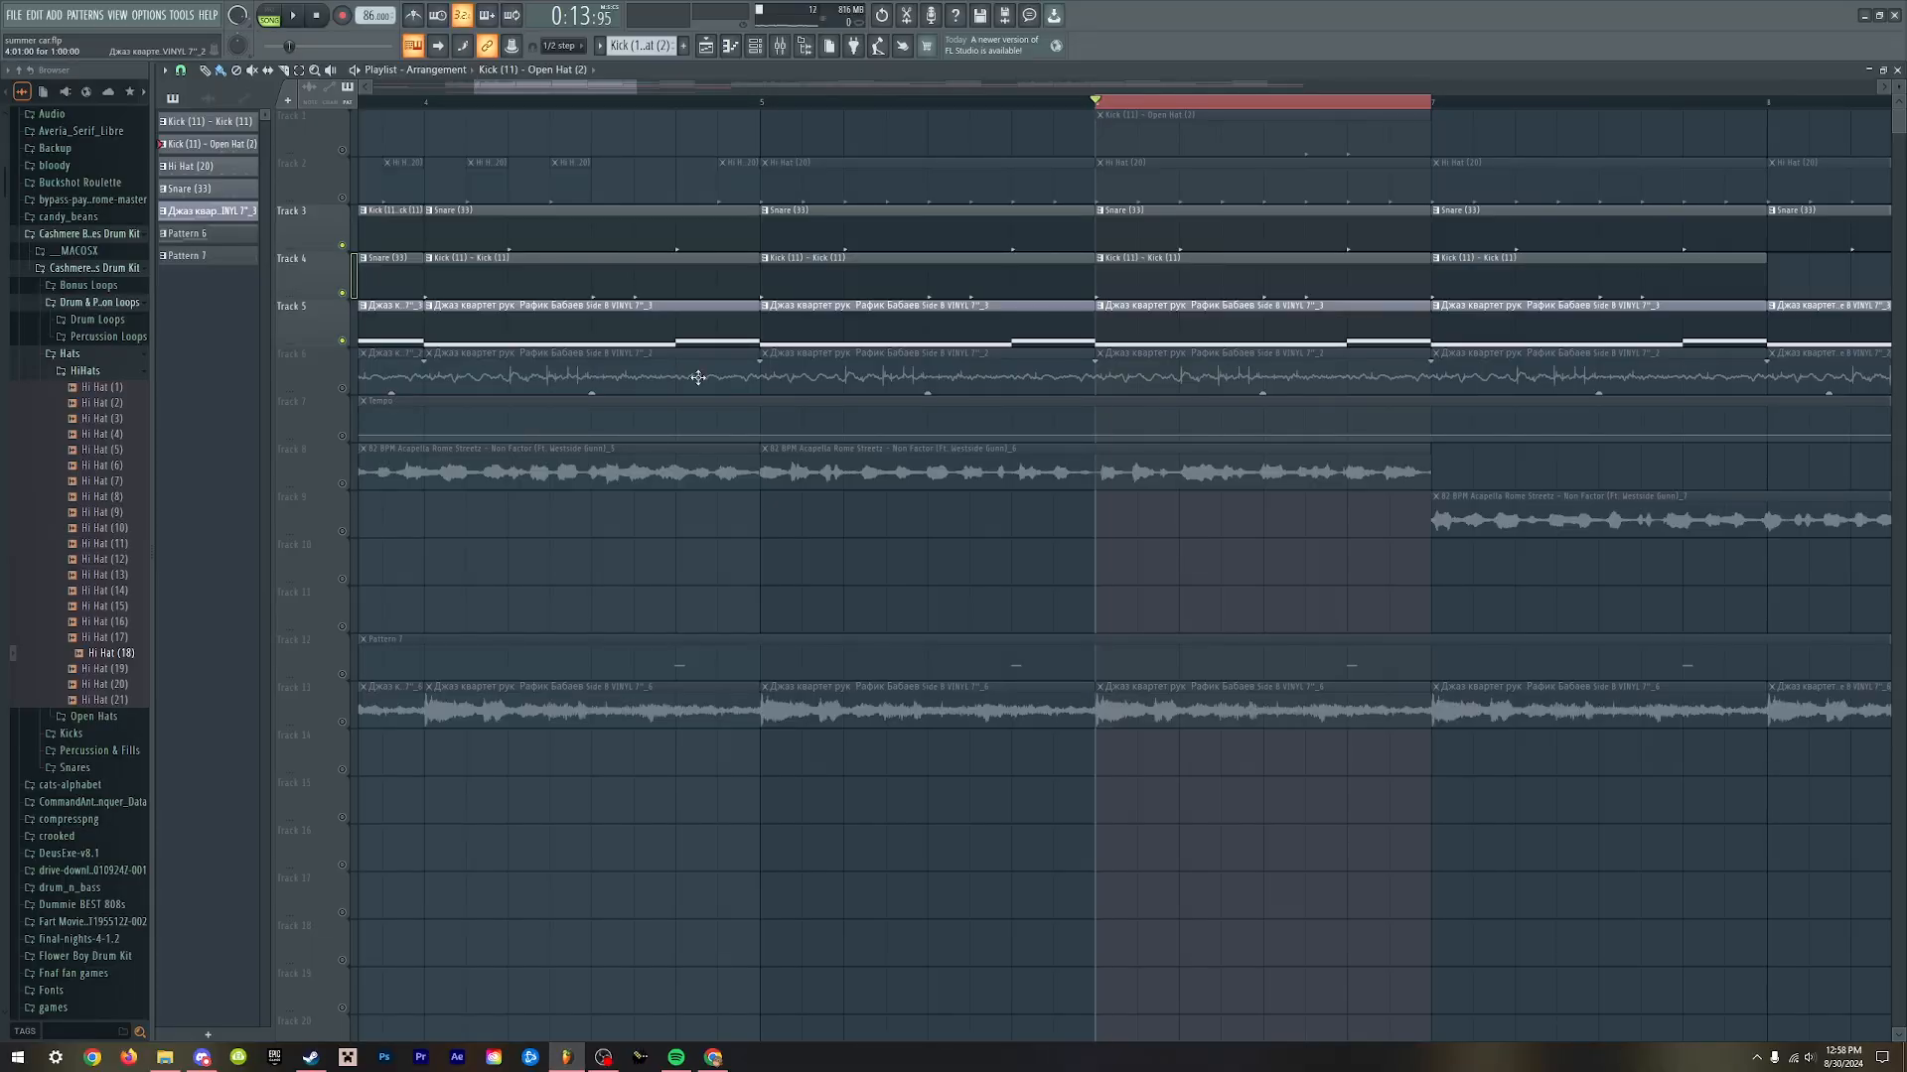
{"action": "key", "text": "space"}
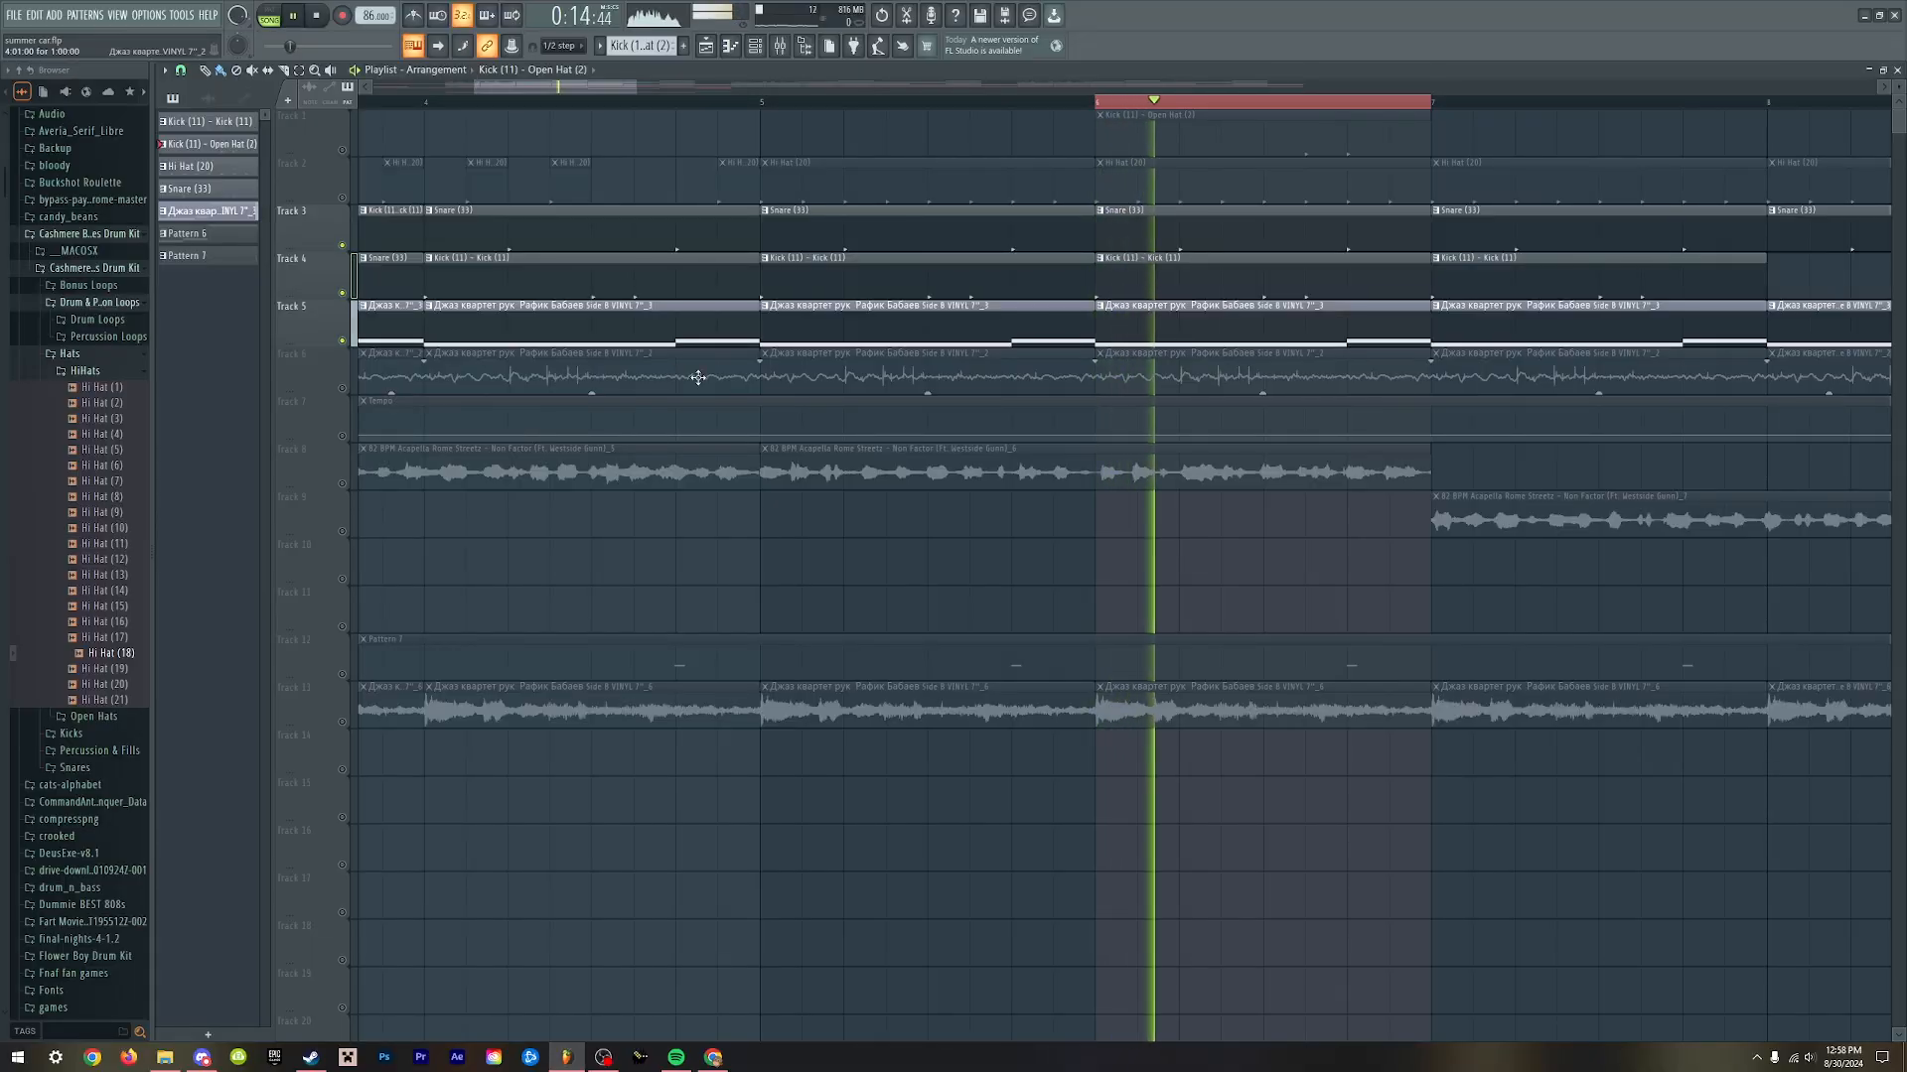
{"action": "key", "text": "space"}
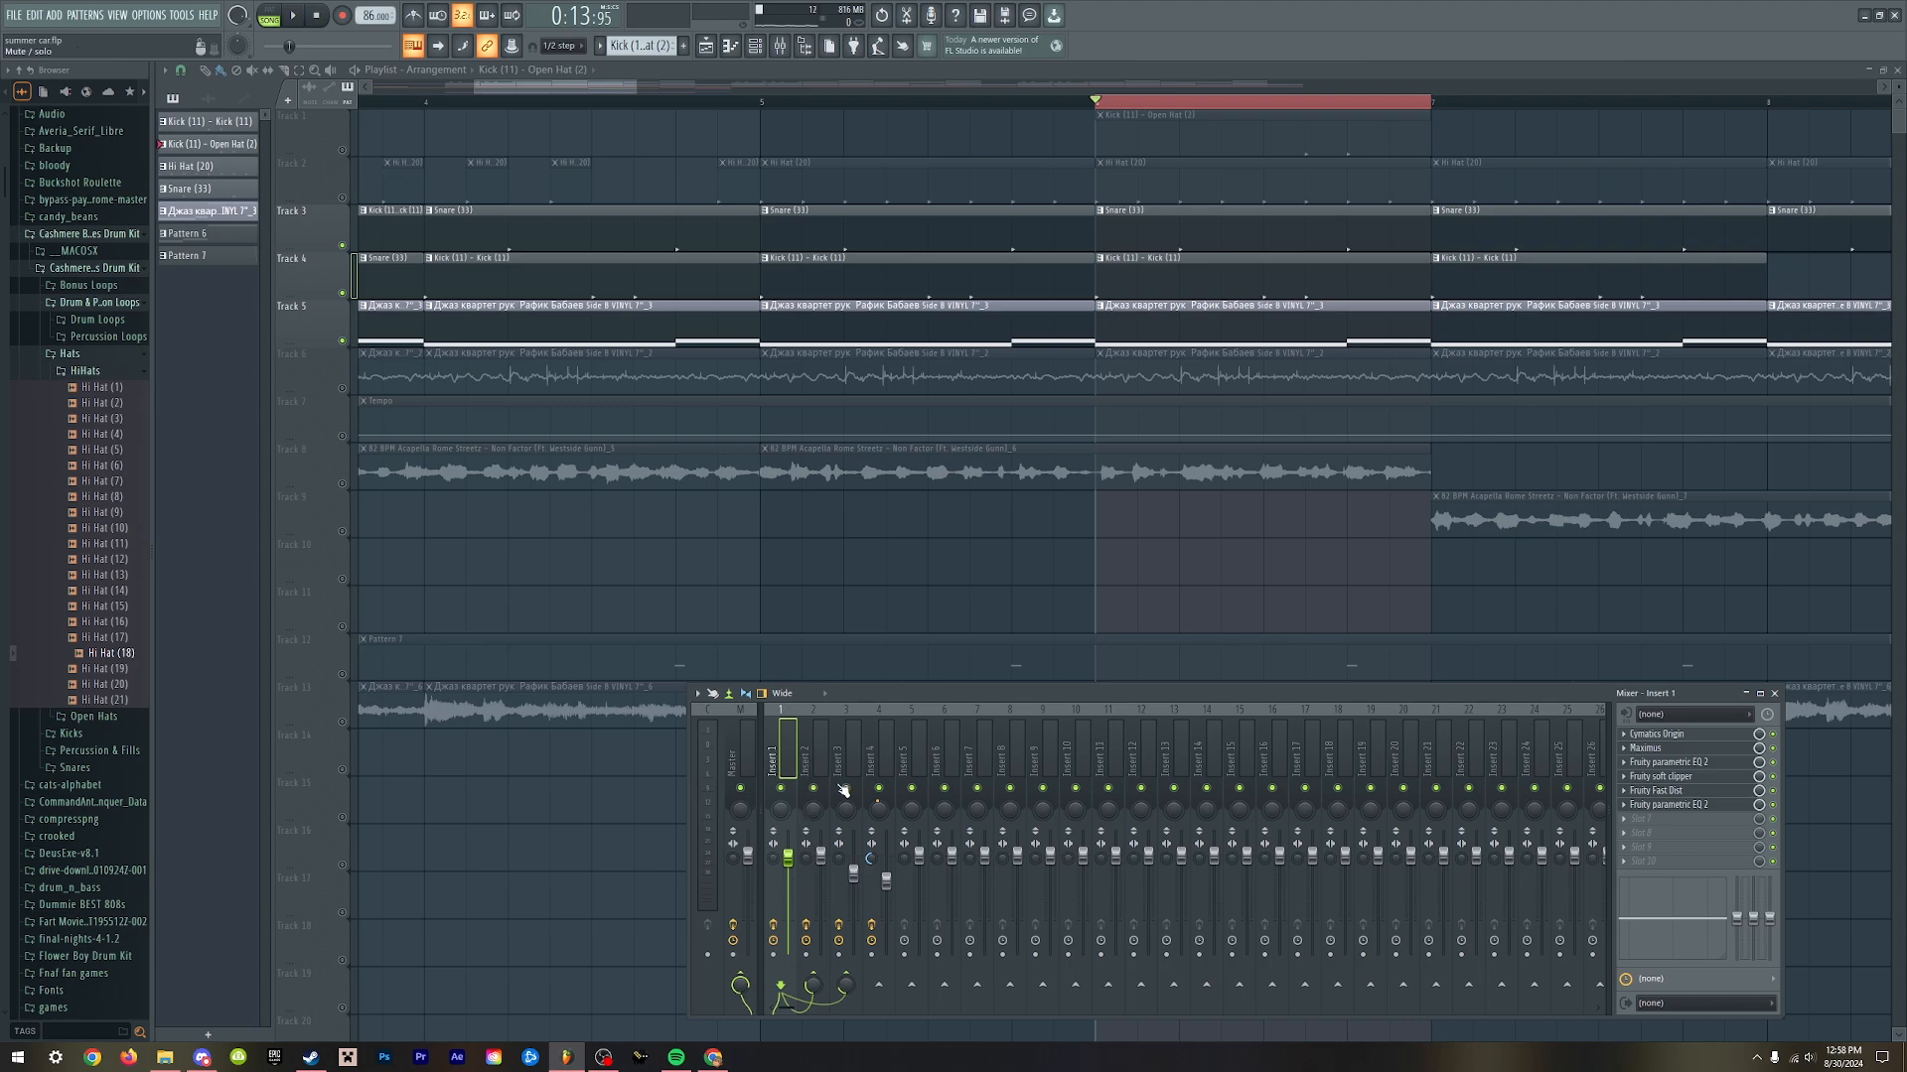
- Bring up insert 3's Fruity Limiter again and examine its compression display while the sample, kick and snare play
{"action": "left_click", "coordinate": [854, 747]}
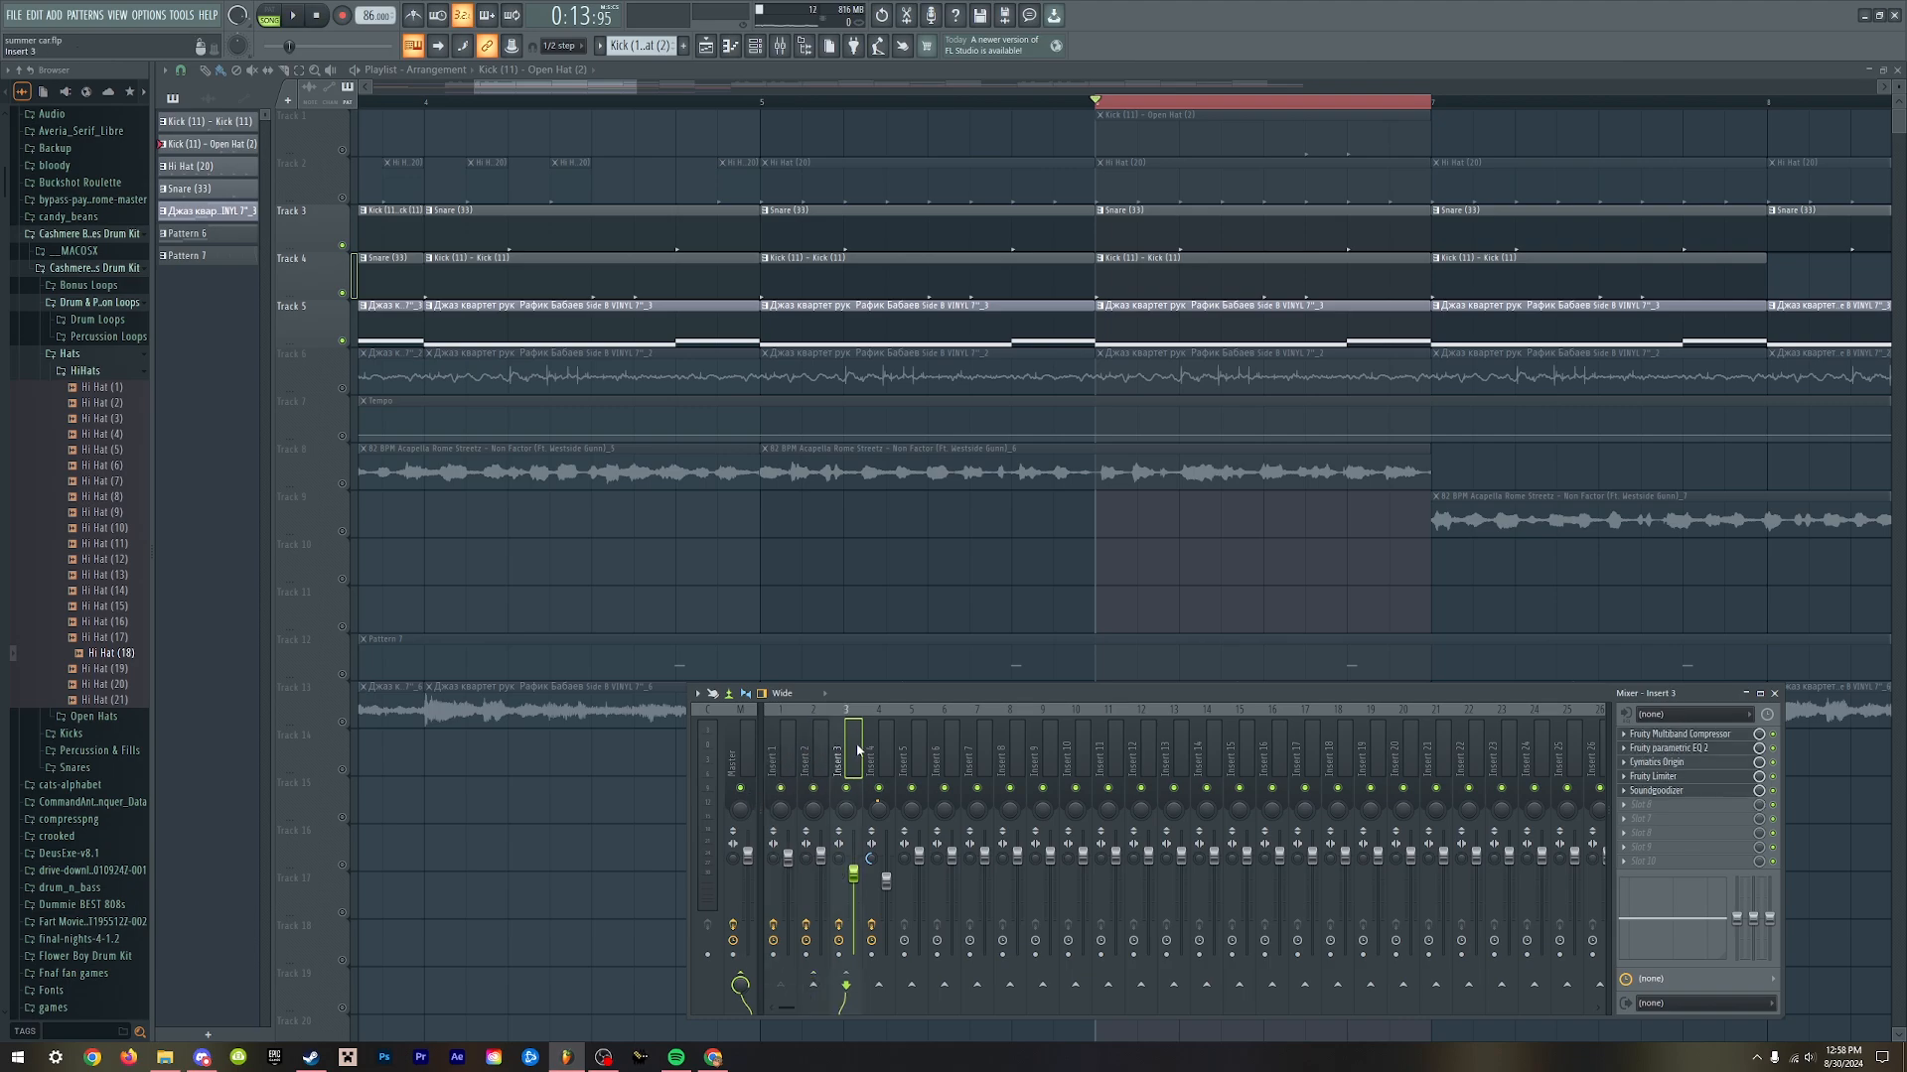
{"action": "left_click", "coordinate": [1659, 777]}
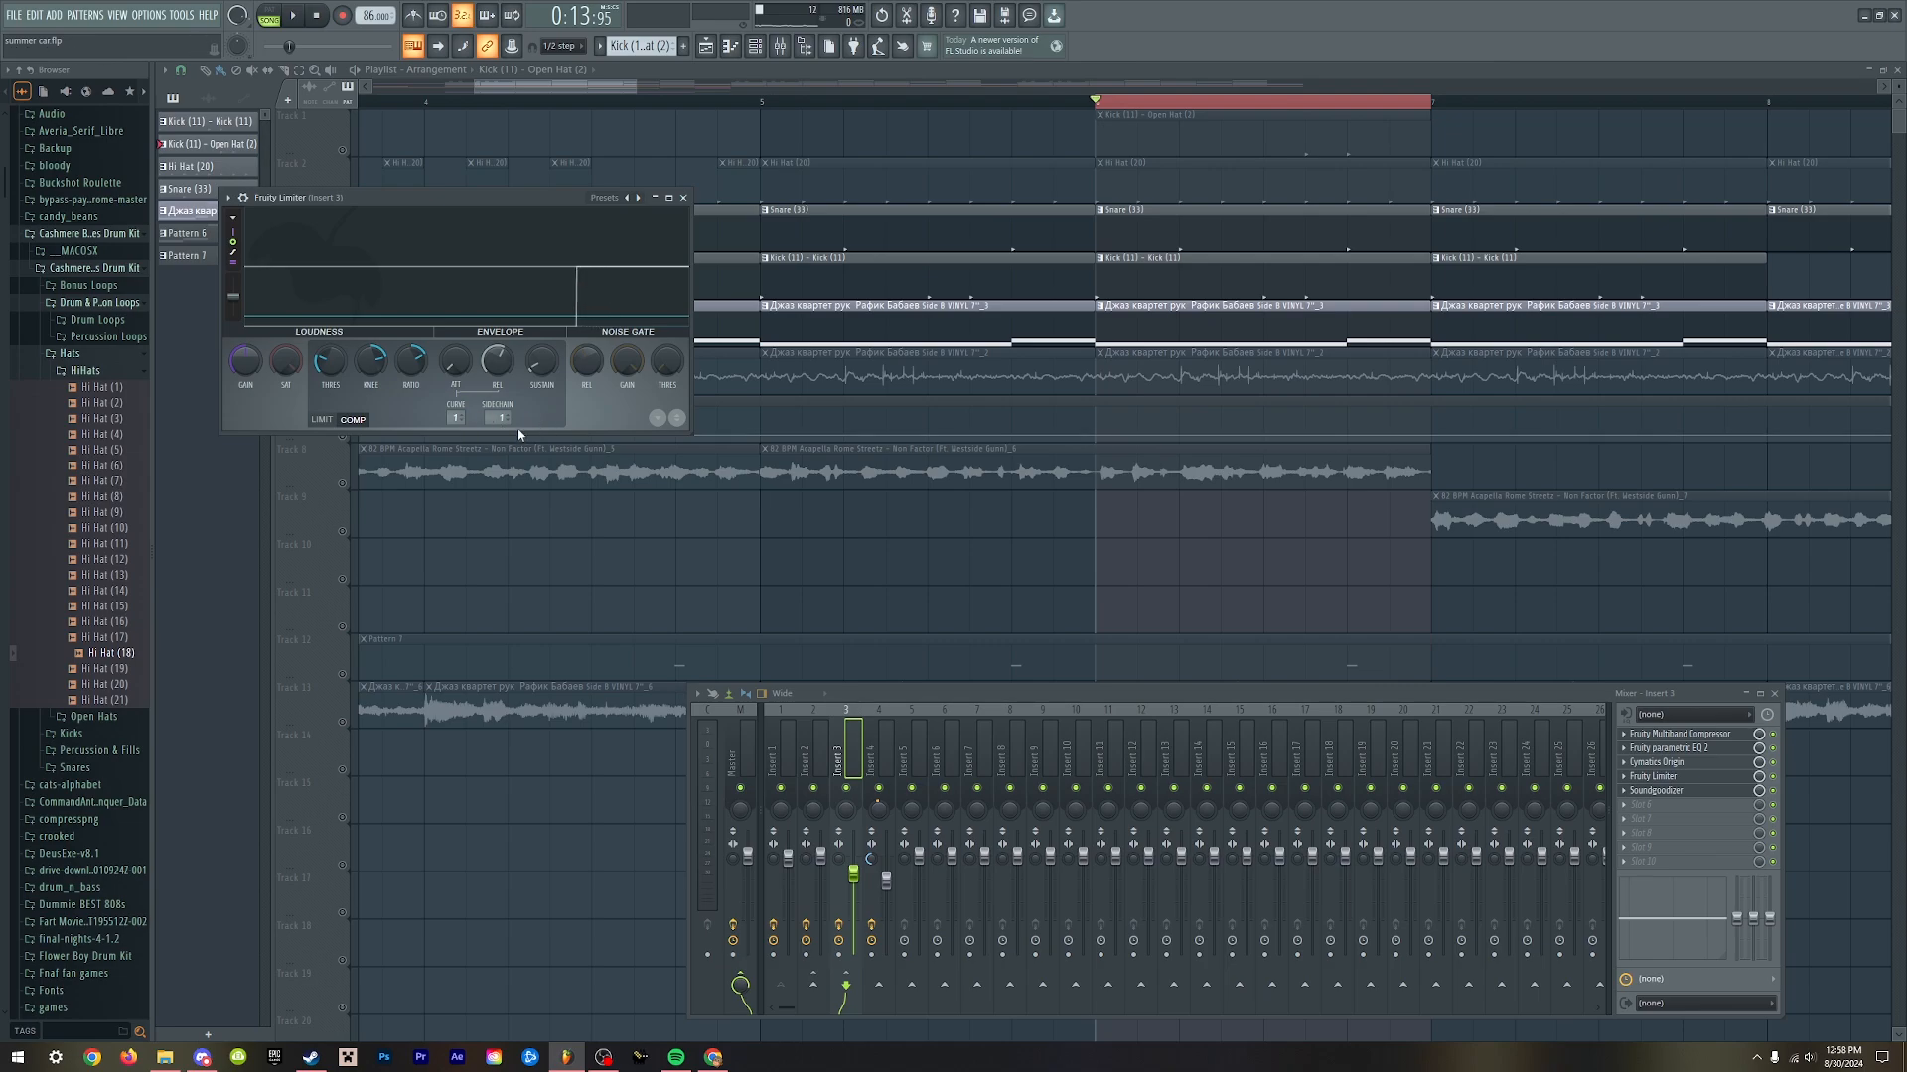
{"action": "key", "text": "space"}
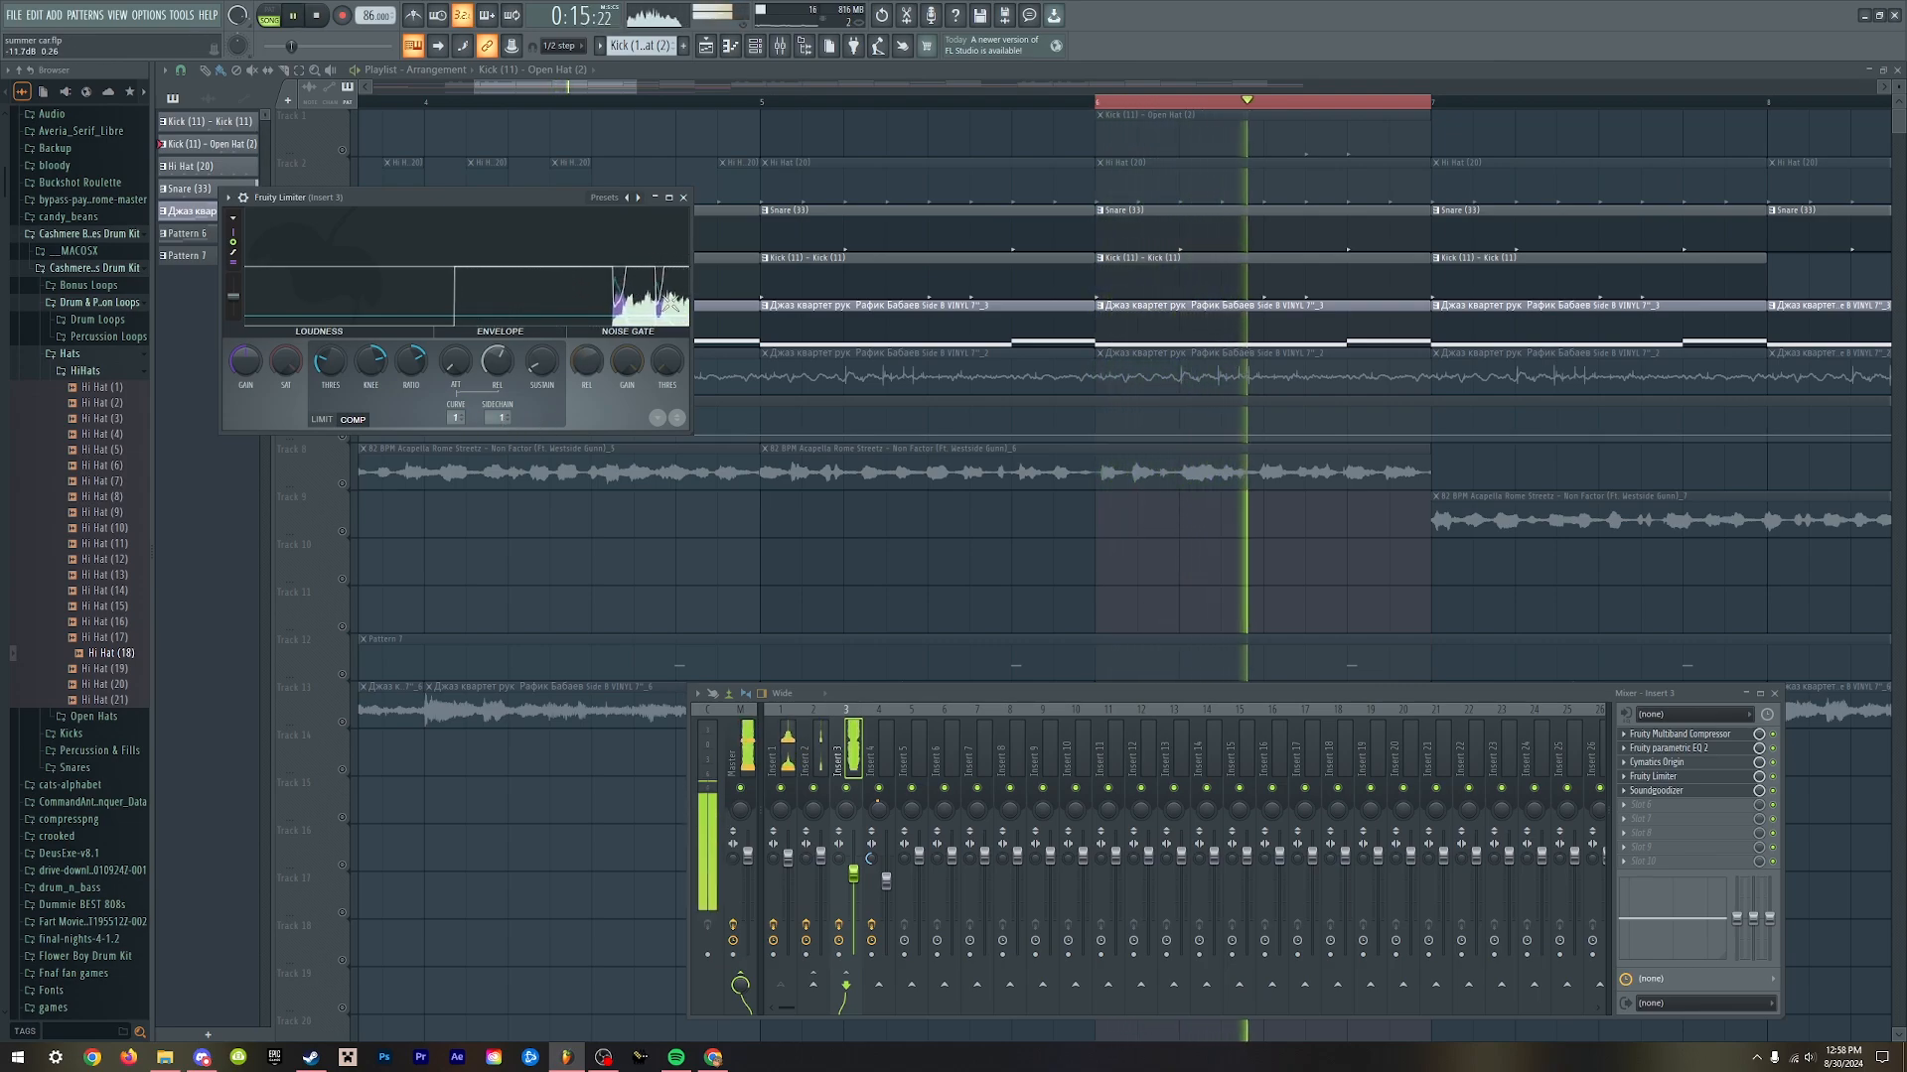
{"action": "key", "text": "space"}
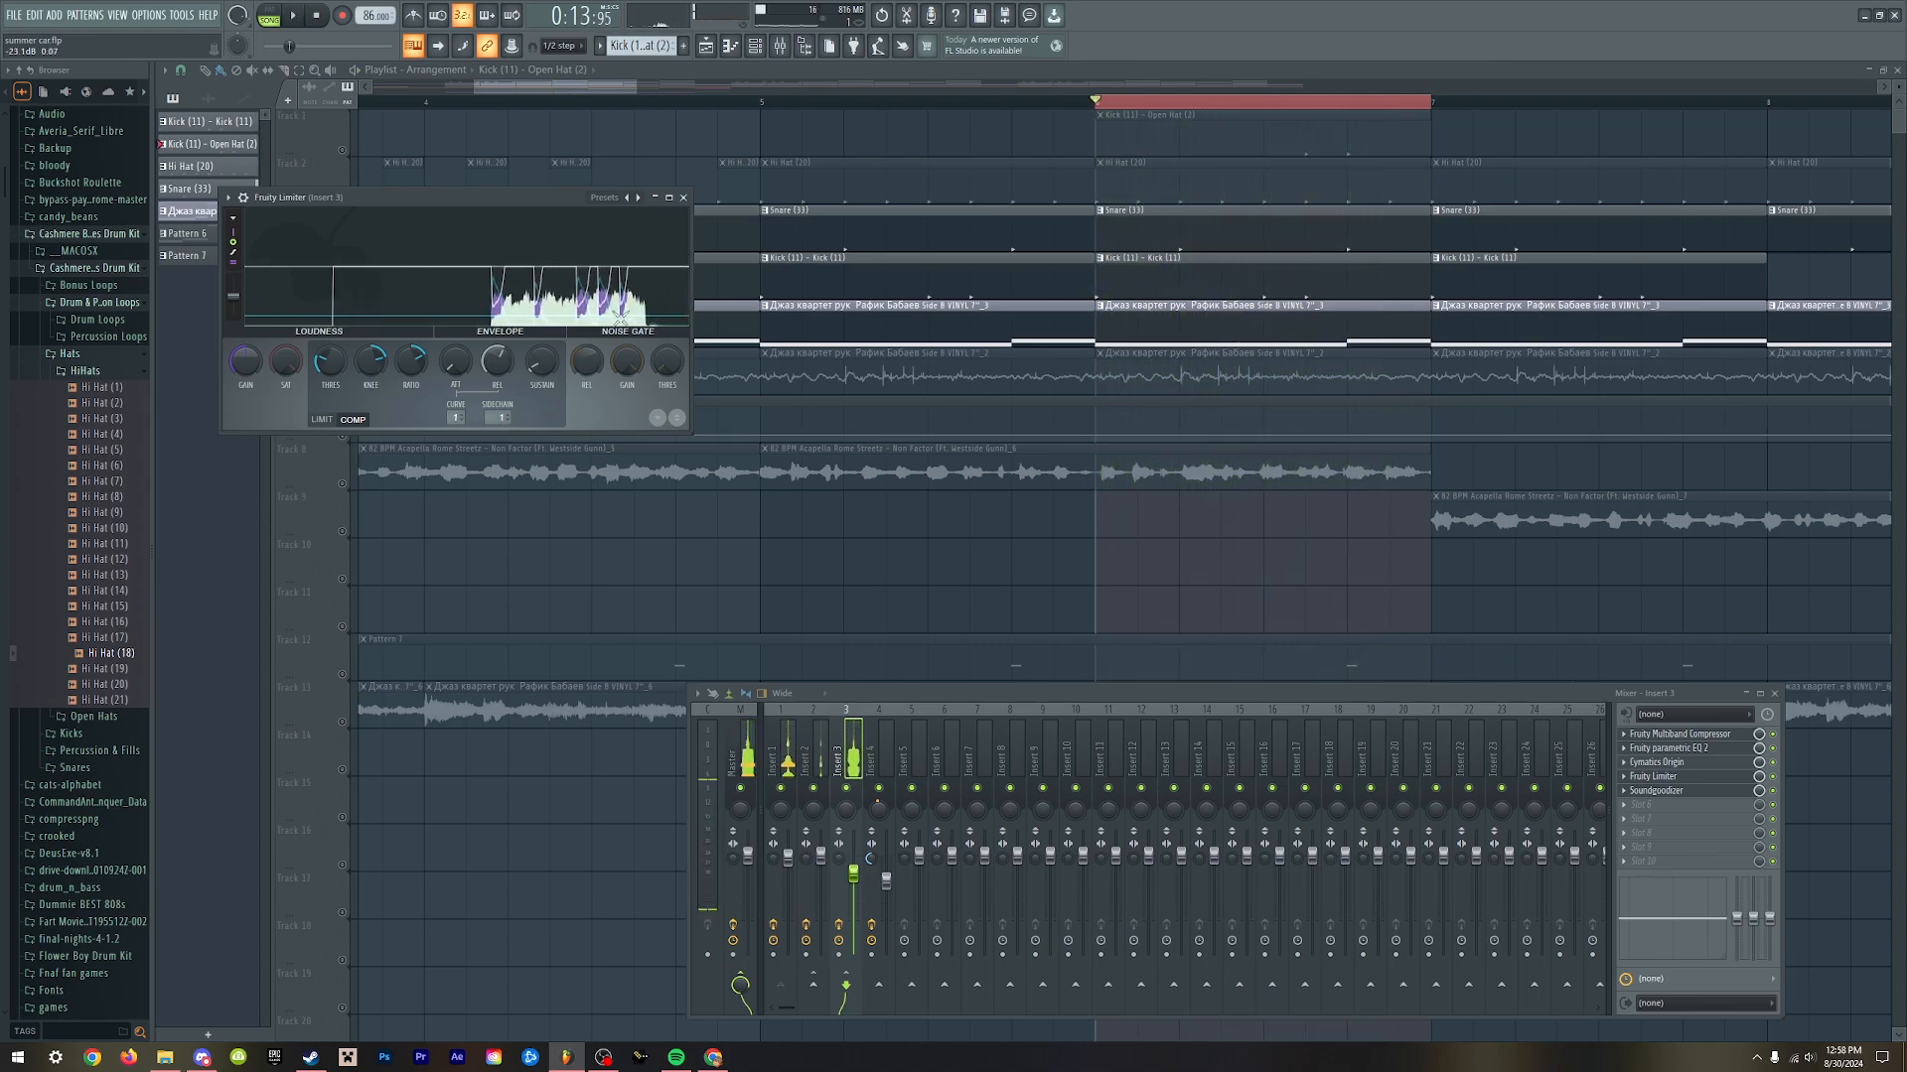
- Unmute the hi-hats on playlist Track 2 and play the loop with them added
{"action": "key", "text": "F12"}
{"action": "left_click", "coordinate": [343, 200]}
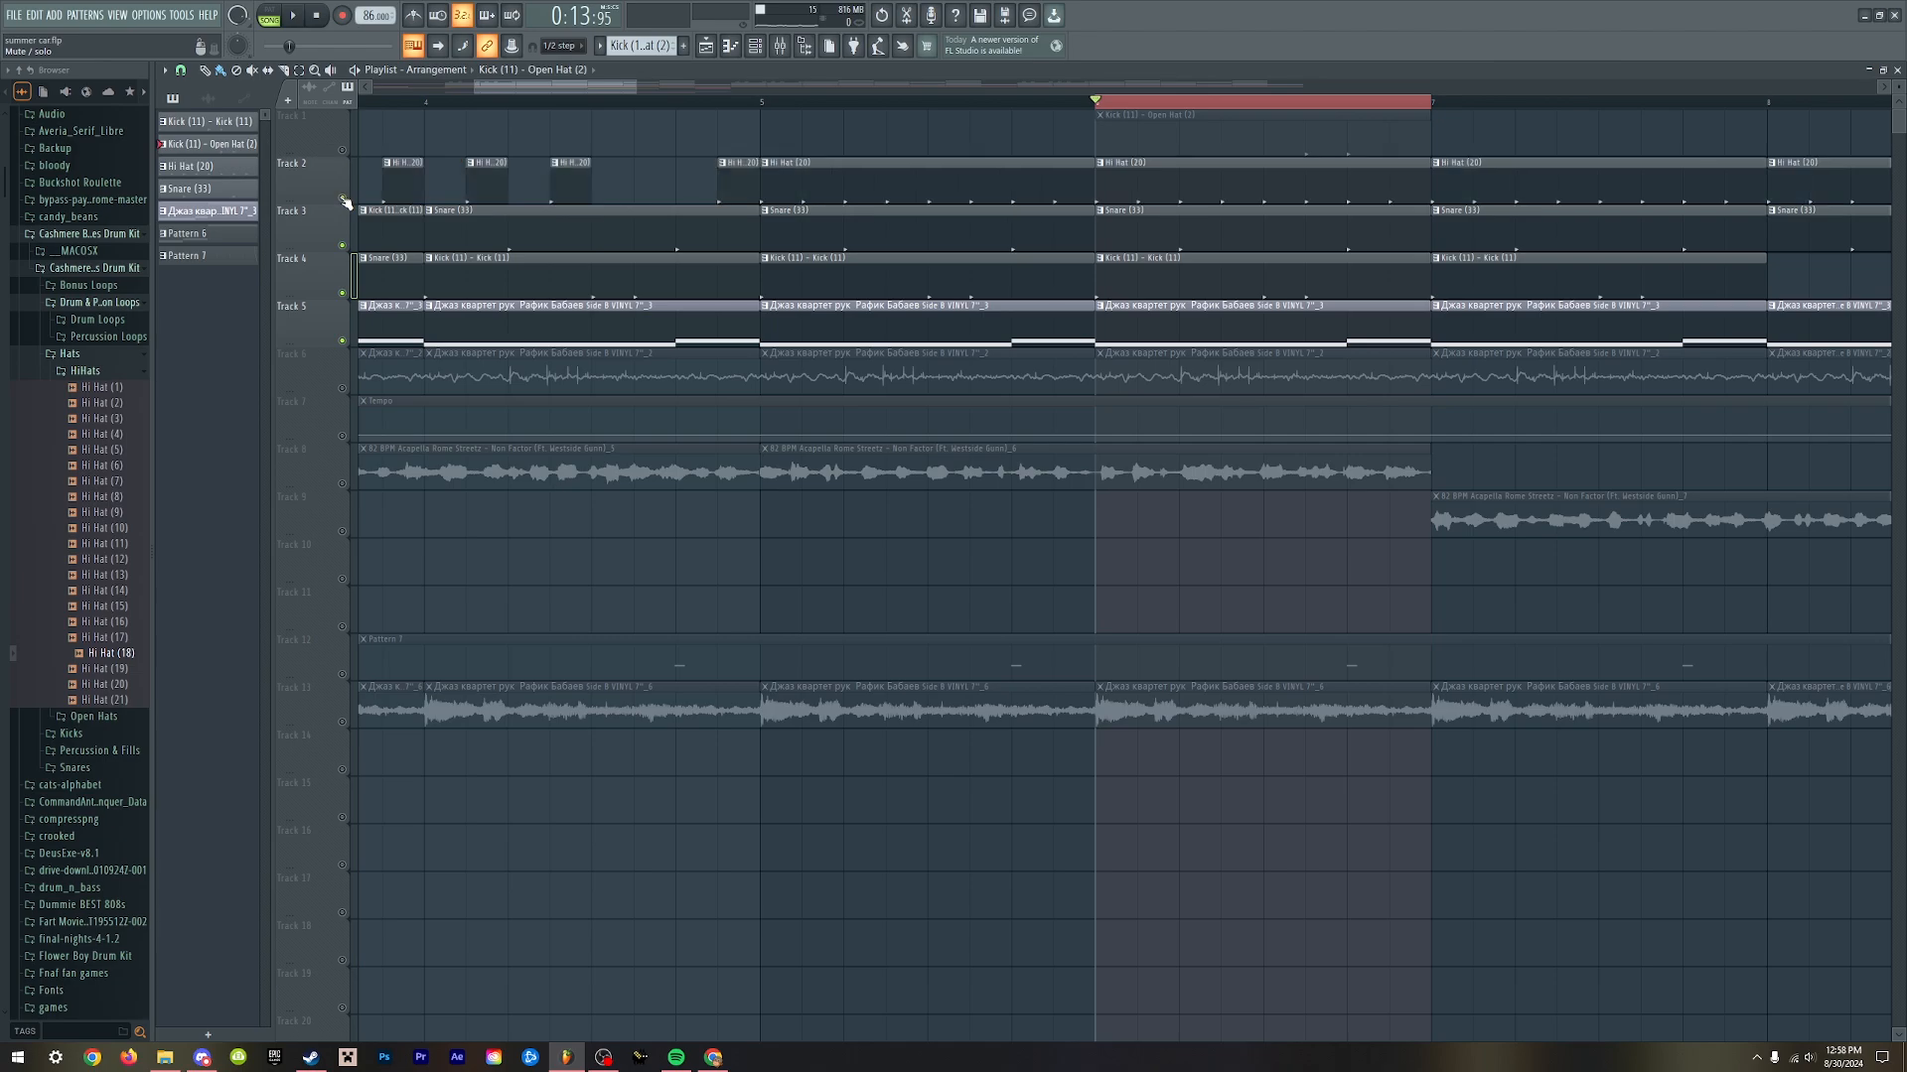
{"action": "key", "text": "space"}
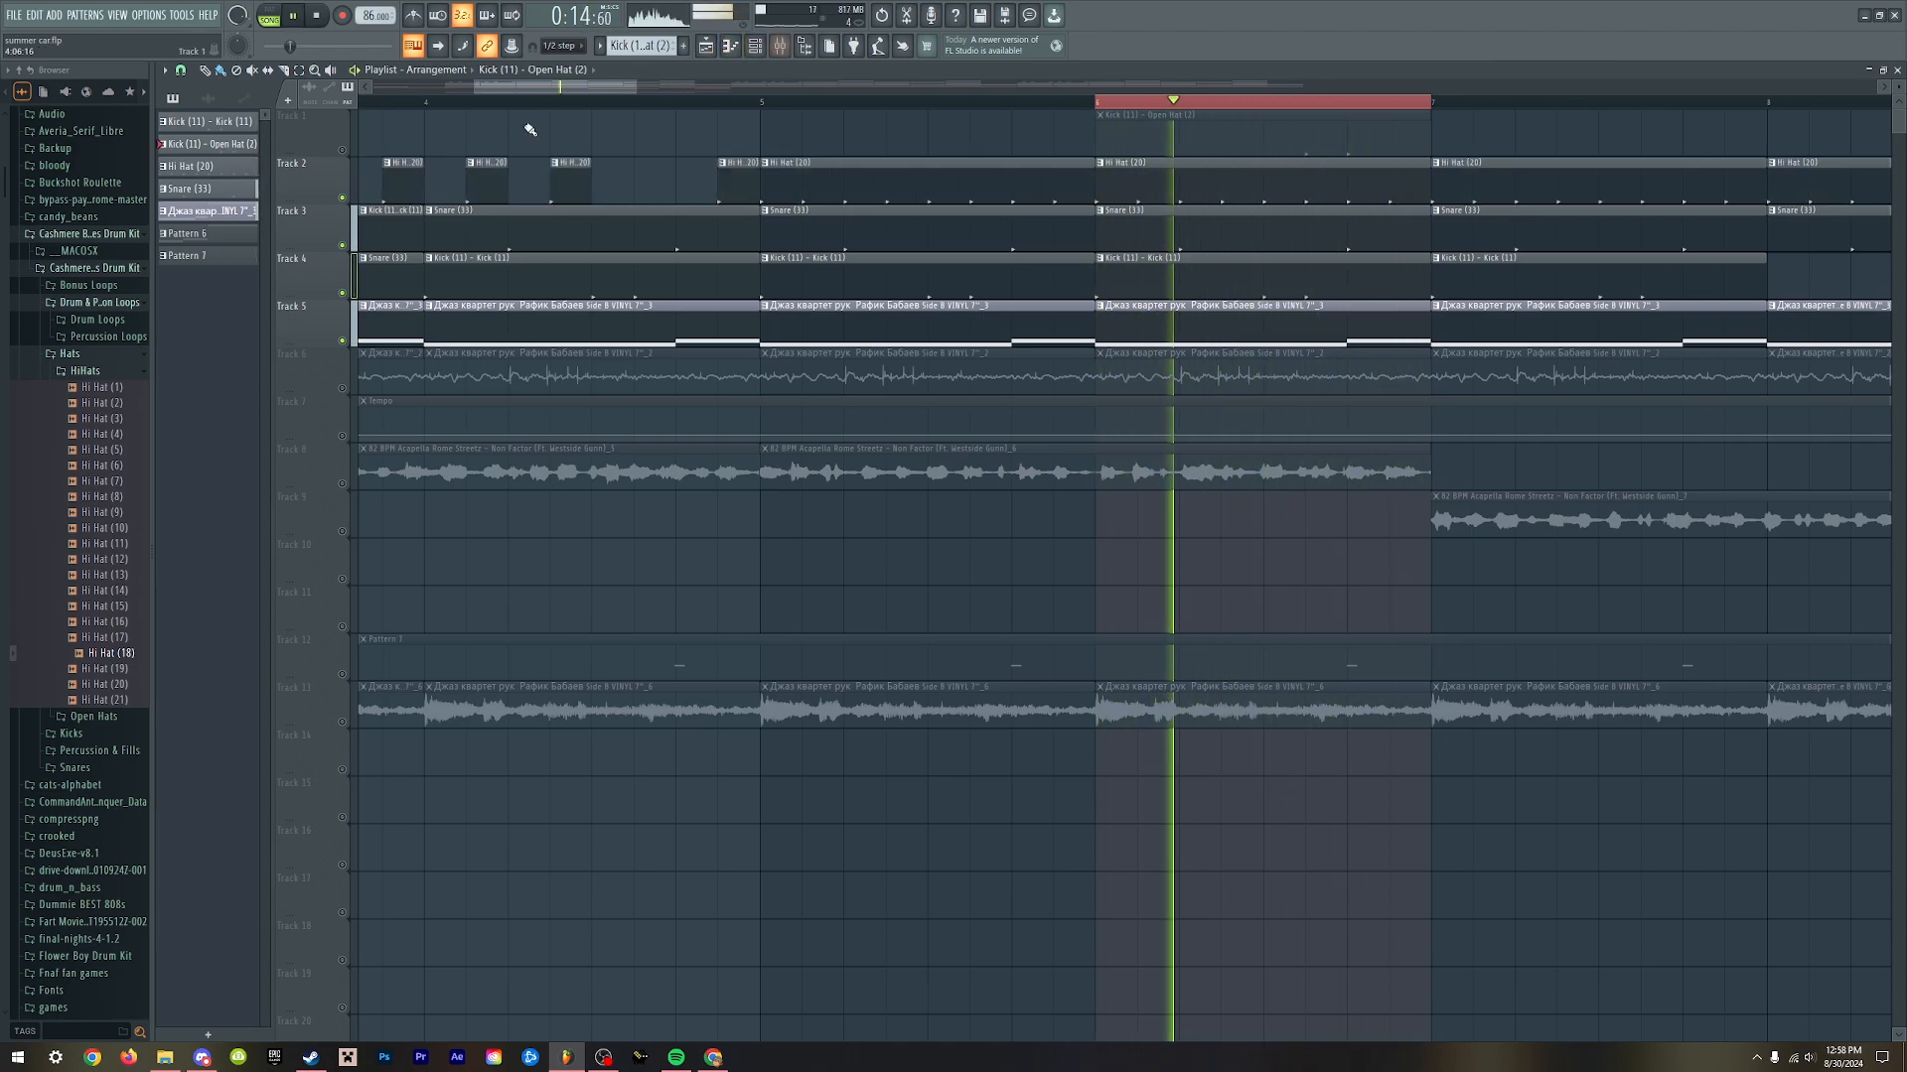
- Open the Fruity Limiter on mixer insert 3 and play the loop with the hi-hats included
{"action": "key", "text": "F9"}
{"action": "key", "text": "space"}
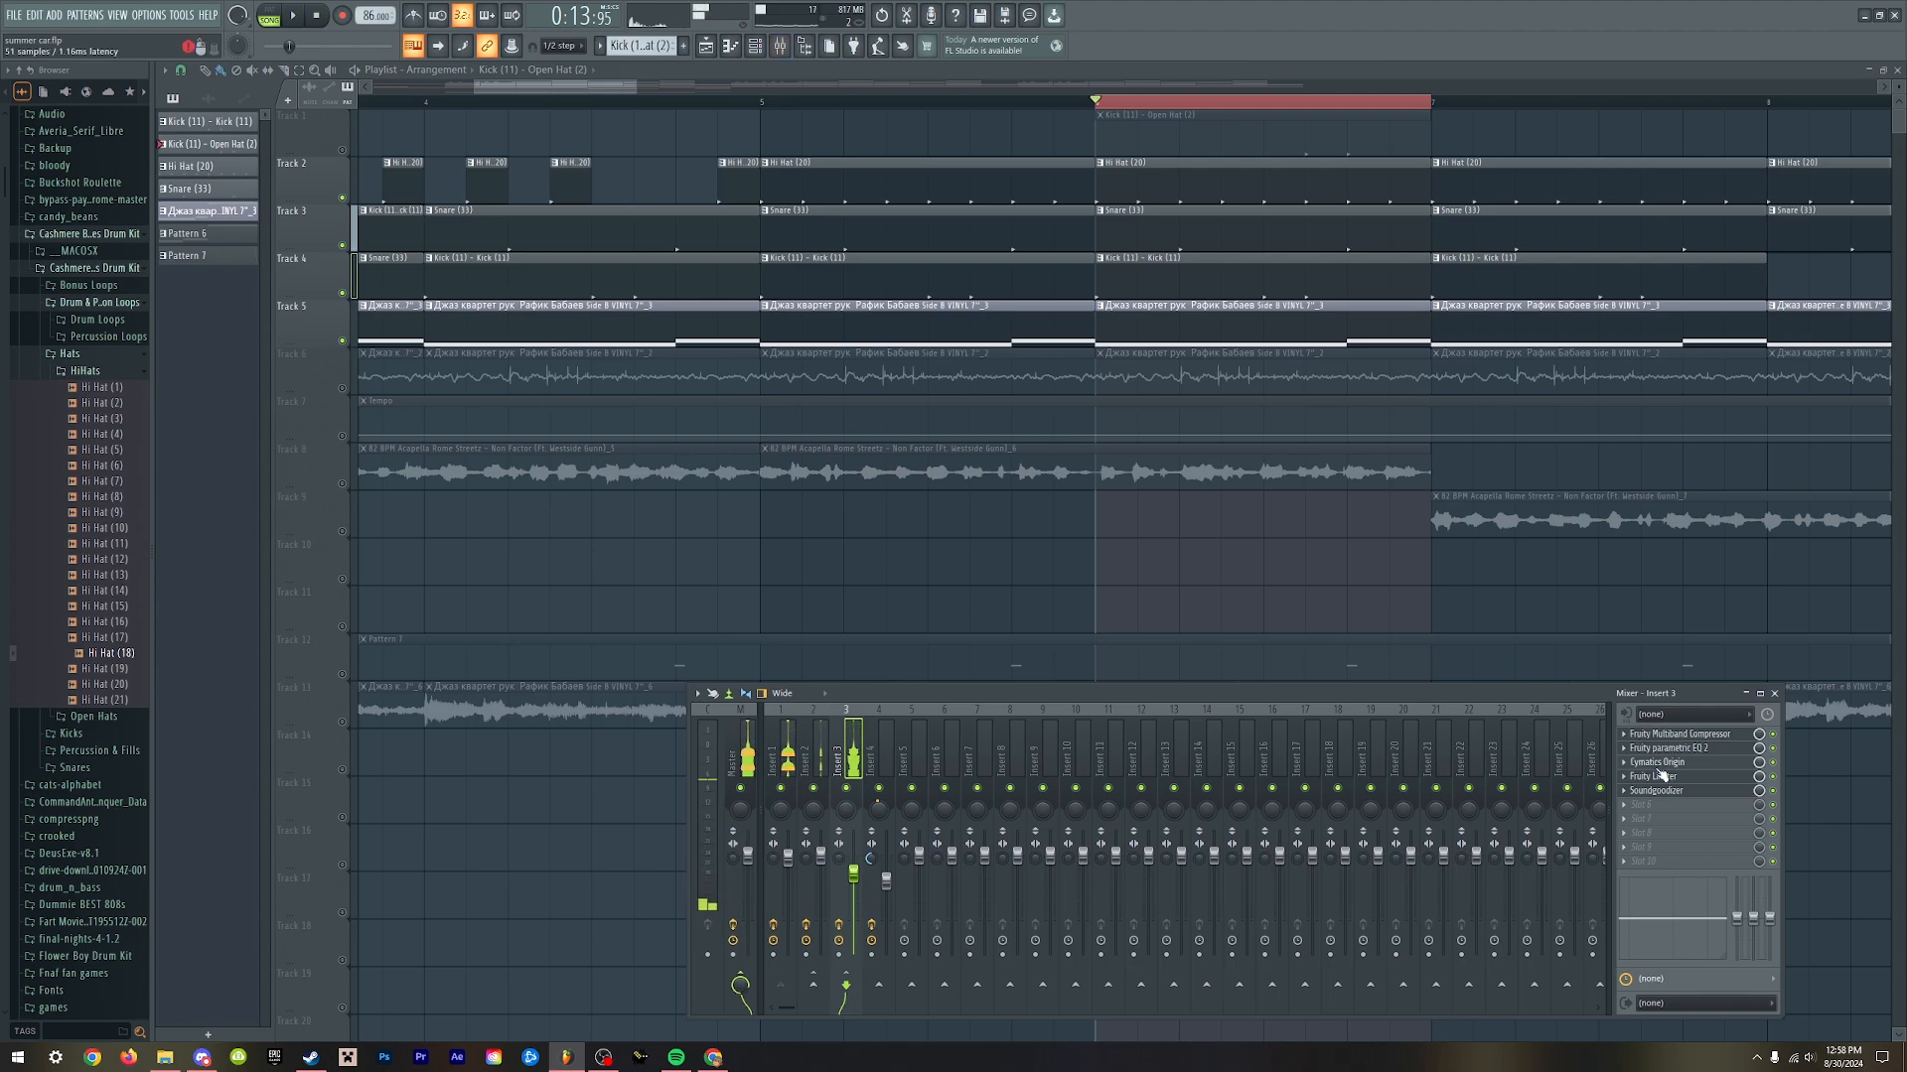
{"action": "left_click", "coordinate": [1662, 777]}
{"action": "key", "text": "space"}
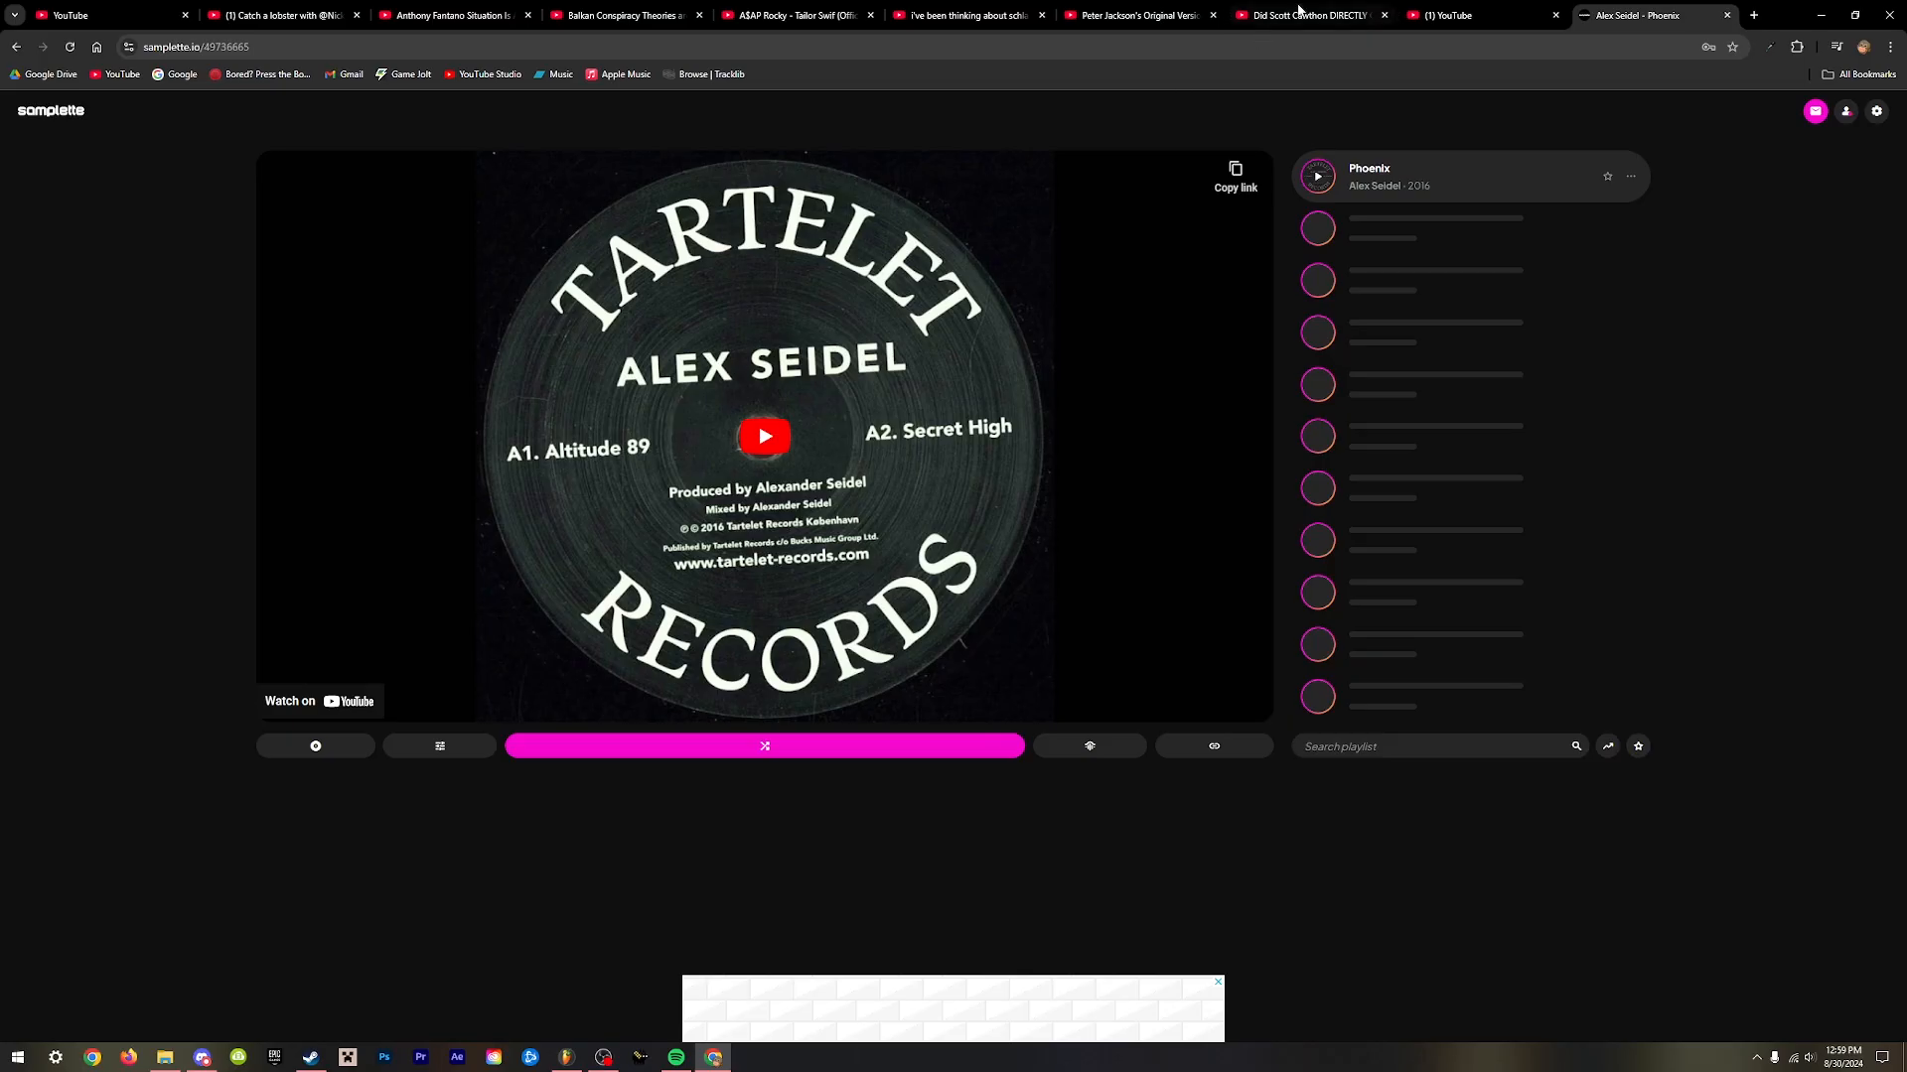
- Look through the open tabs in Chrome and bring up the WhoSampled page for "Whoopy" by Westside Gunn
{"action": "key", "text": "ctrl+shift+Tab"}
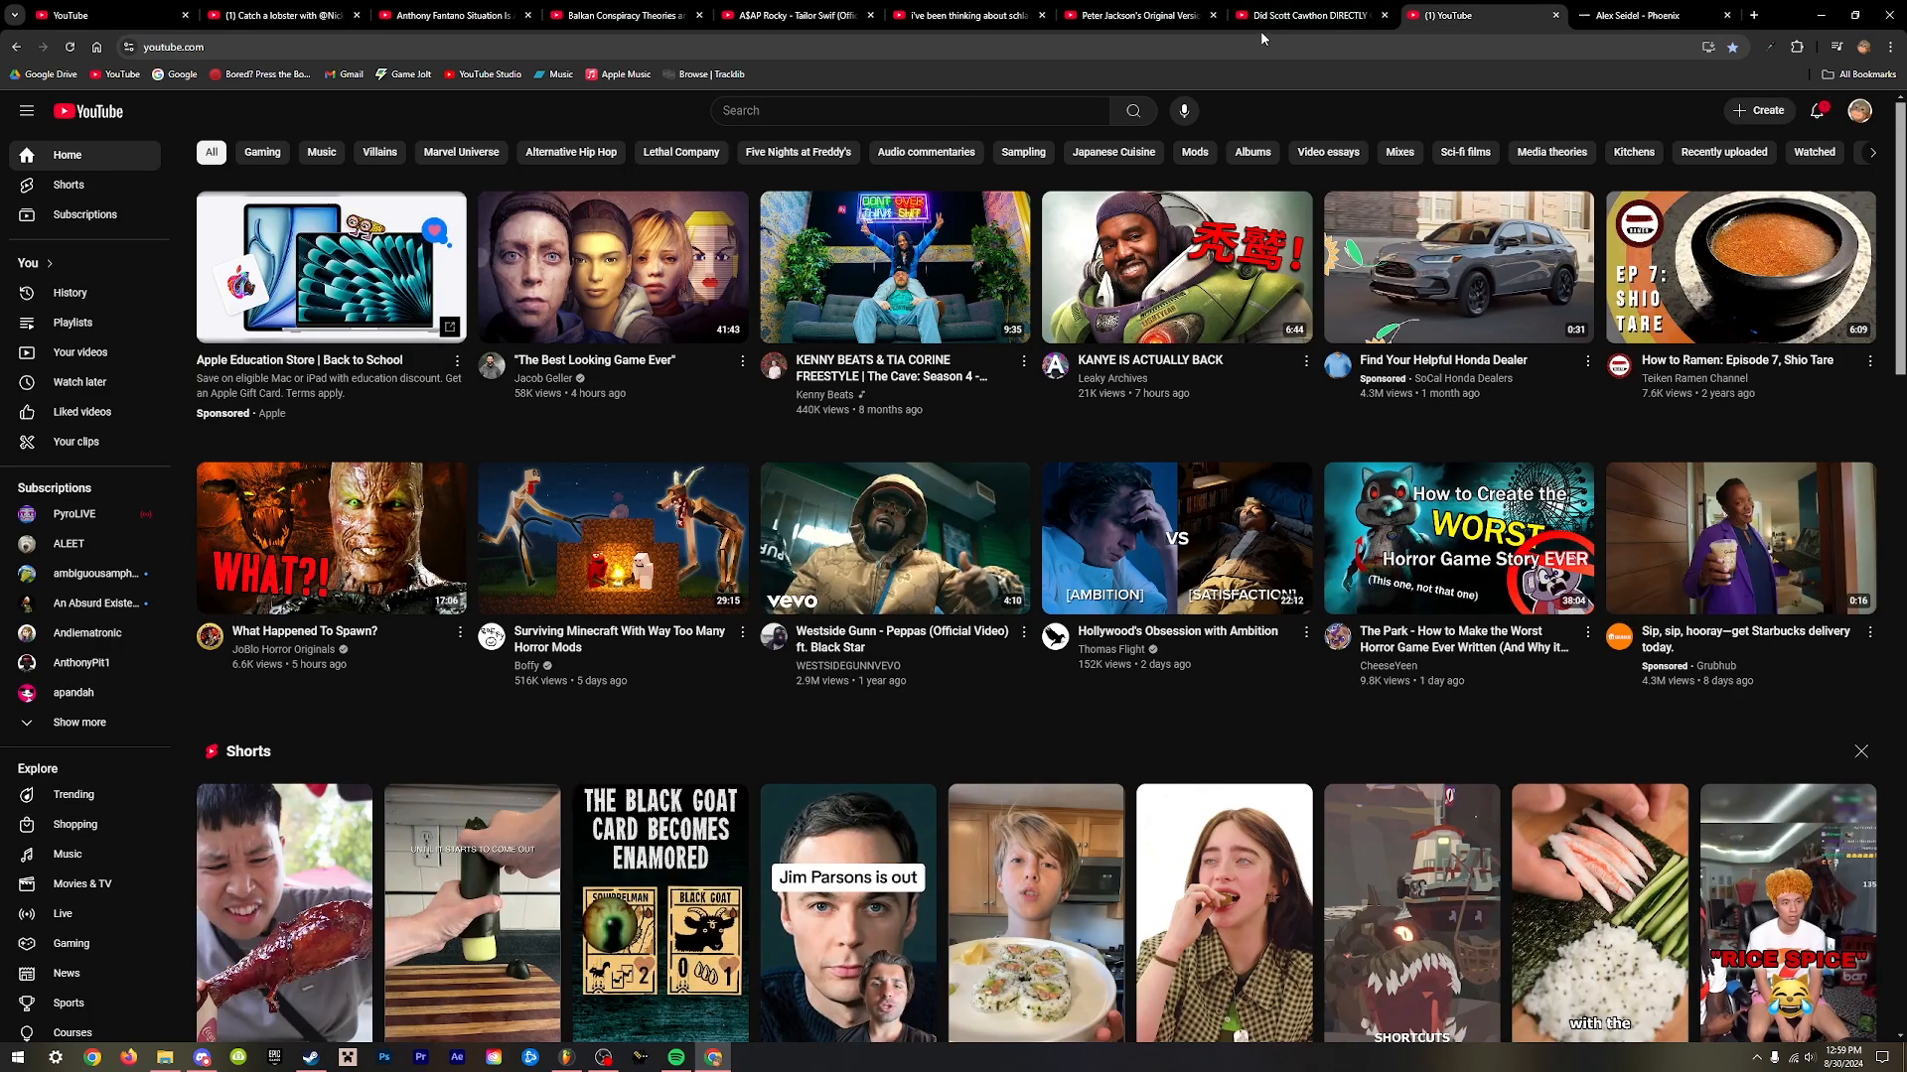
{"action": "left_click", "coordinate": [1257, 26]}
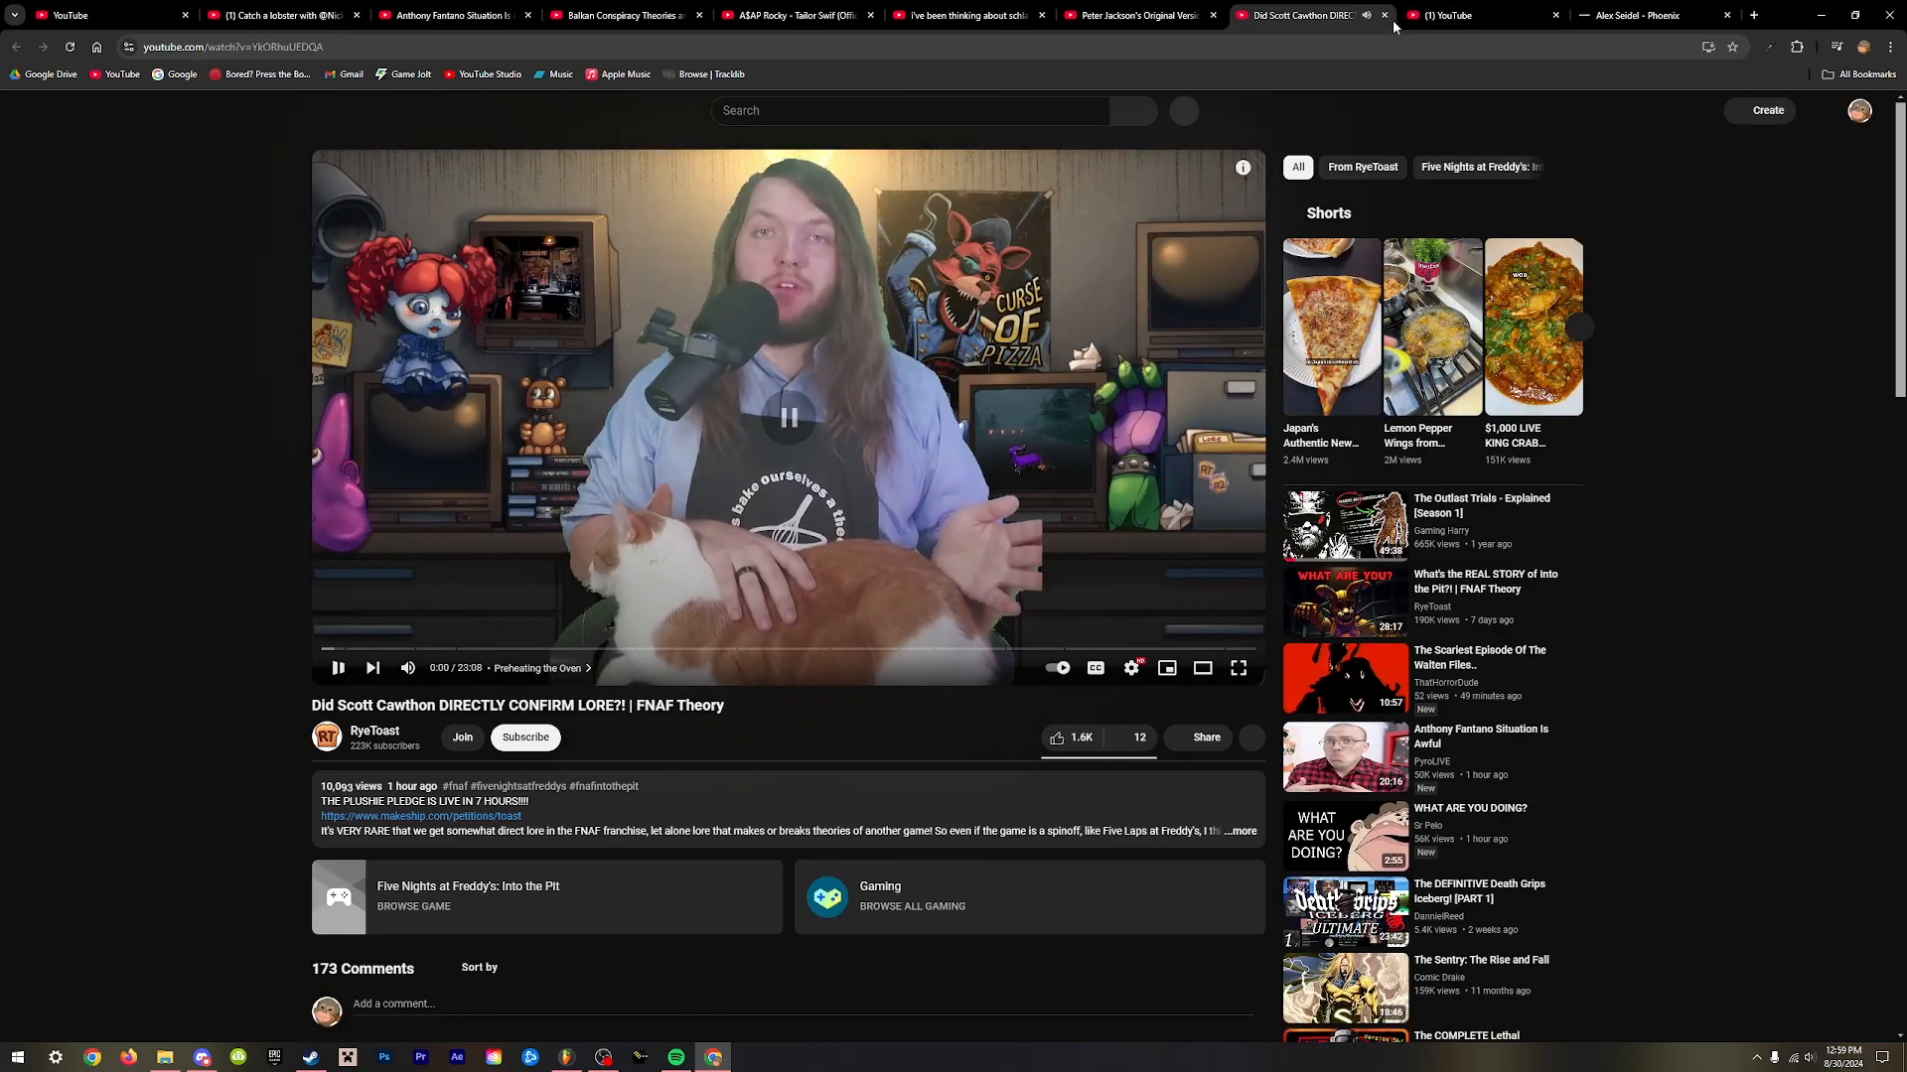
{"action": "key", "text": "ctrl+Tab"}
{"action": "left_click", "coordinate": [1387, 52]}
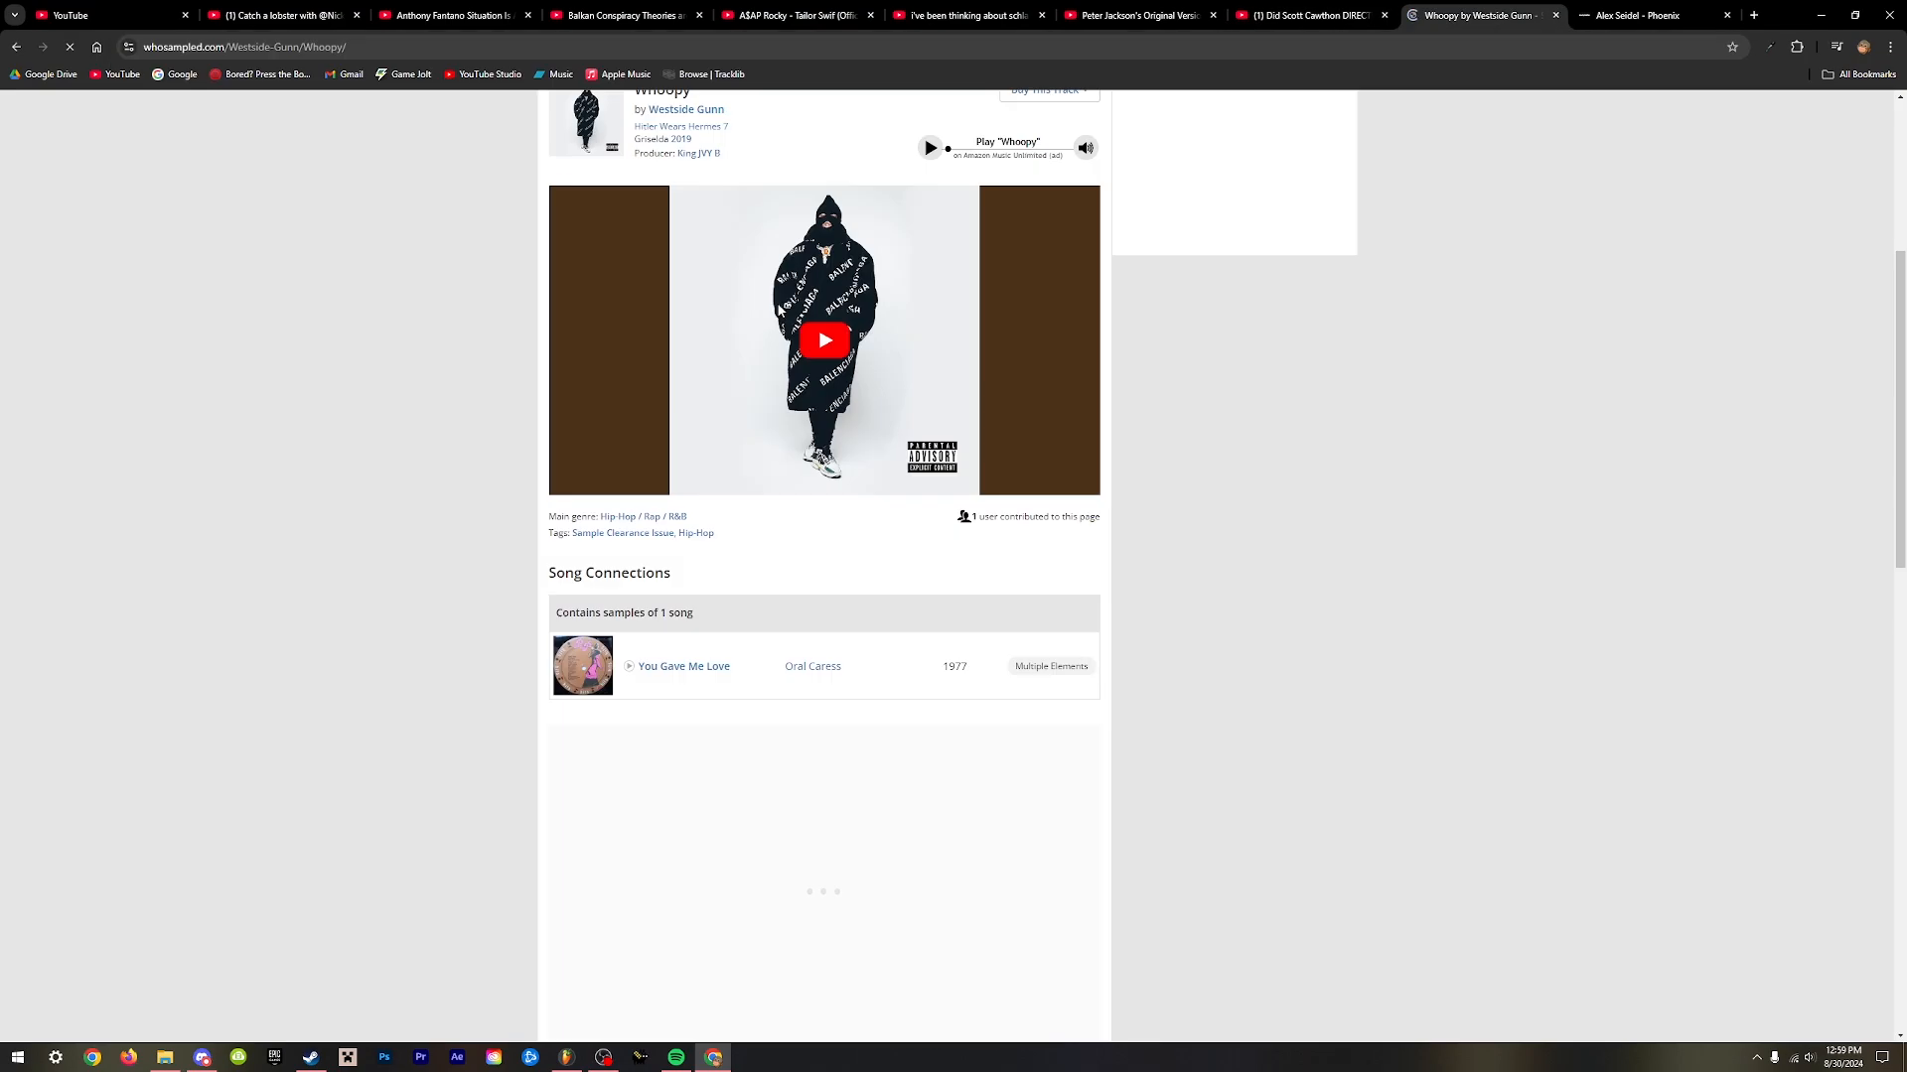
- Play a few seconds of the "Whoopy" video on its WhoSampled page and pause it
{"action": "left_click", "coordinate": [825, 342]}
{"action": "scroll", "coordinate": [821, 498], "scroll_direction": "up", "scroll_amount": 2}
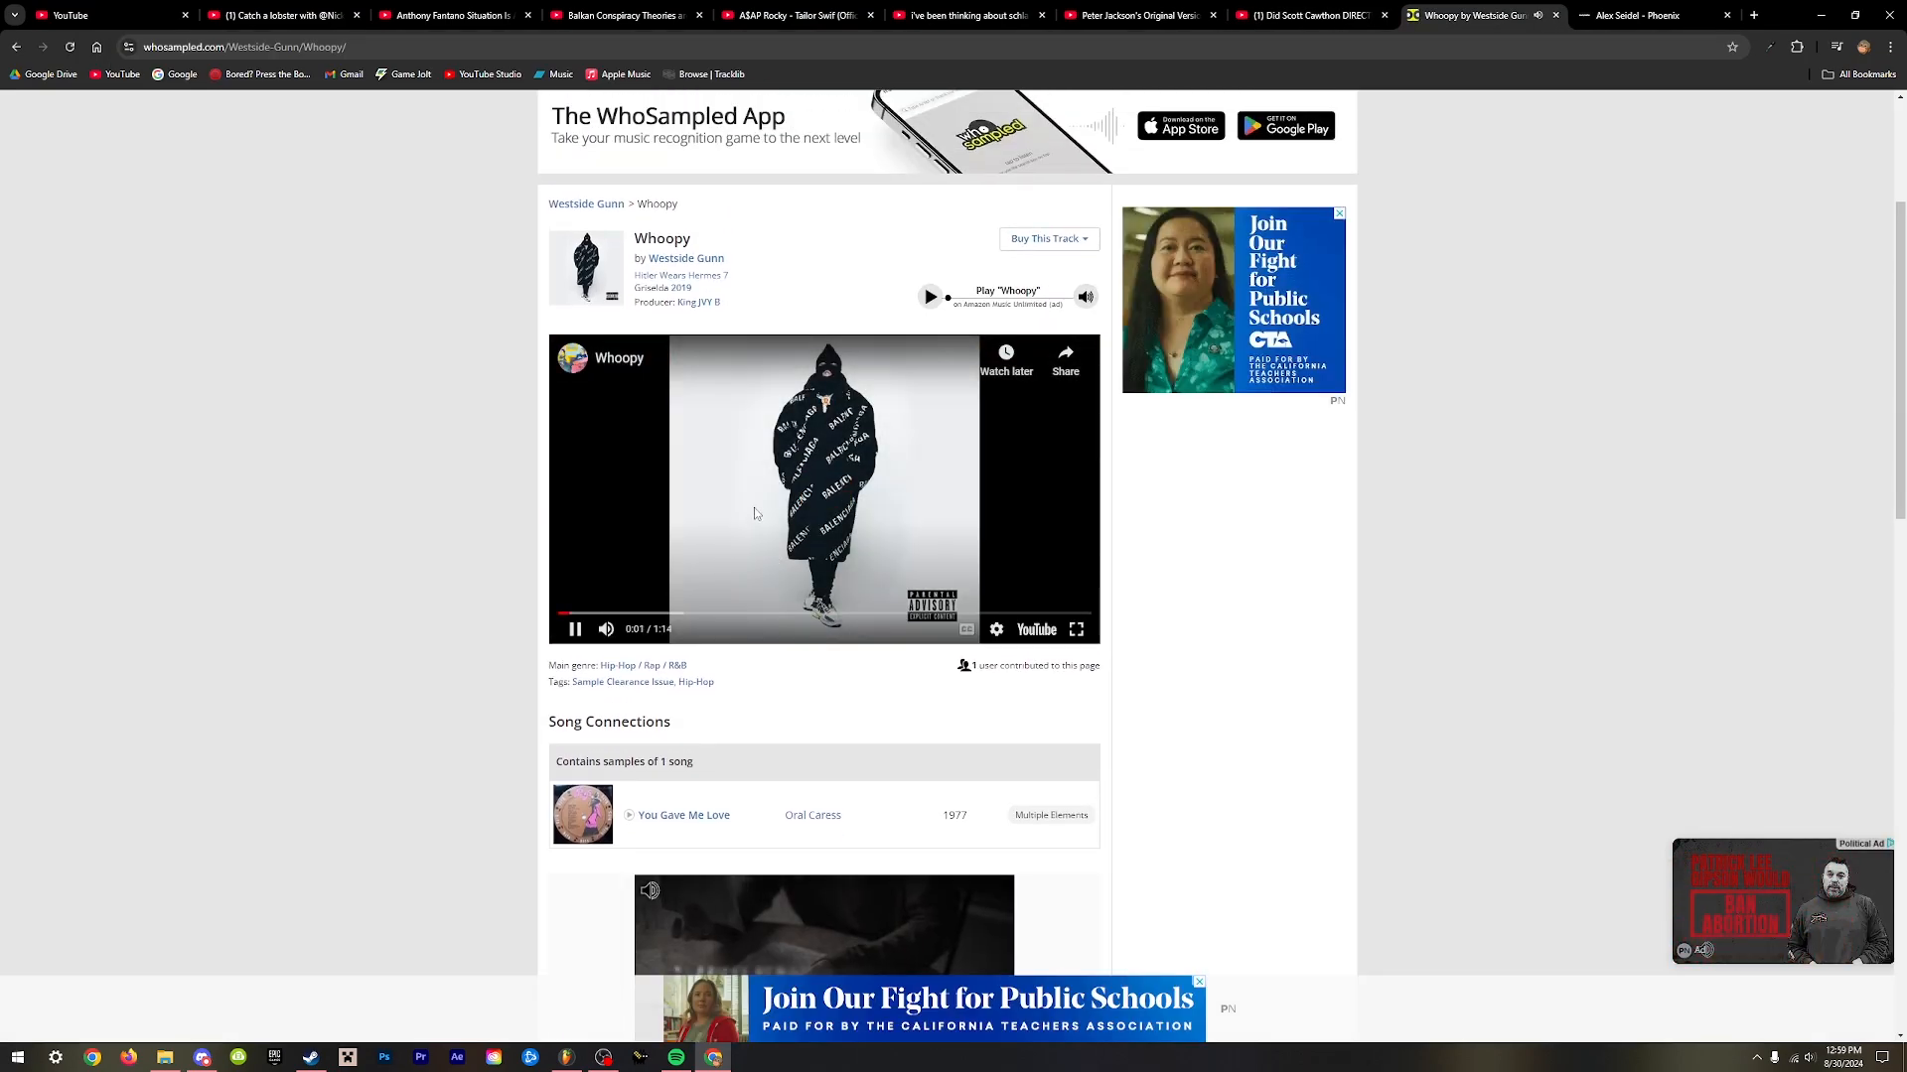
{"action": "left_click", "coordinate": [754, 509]}
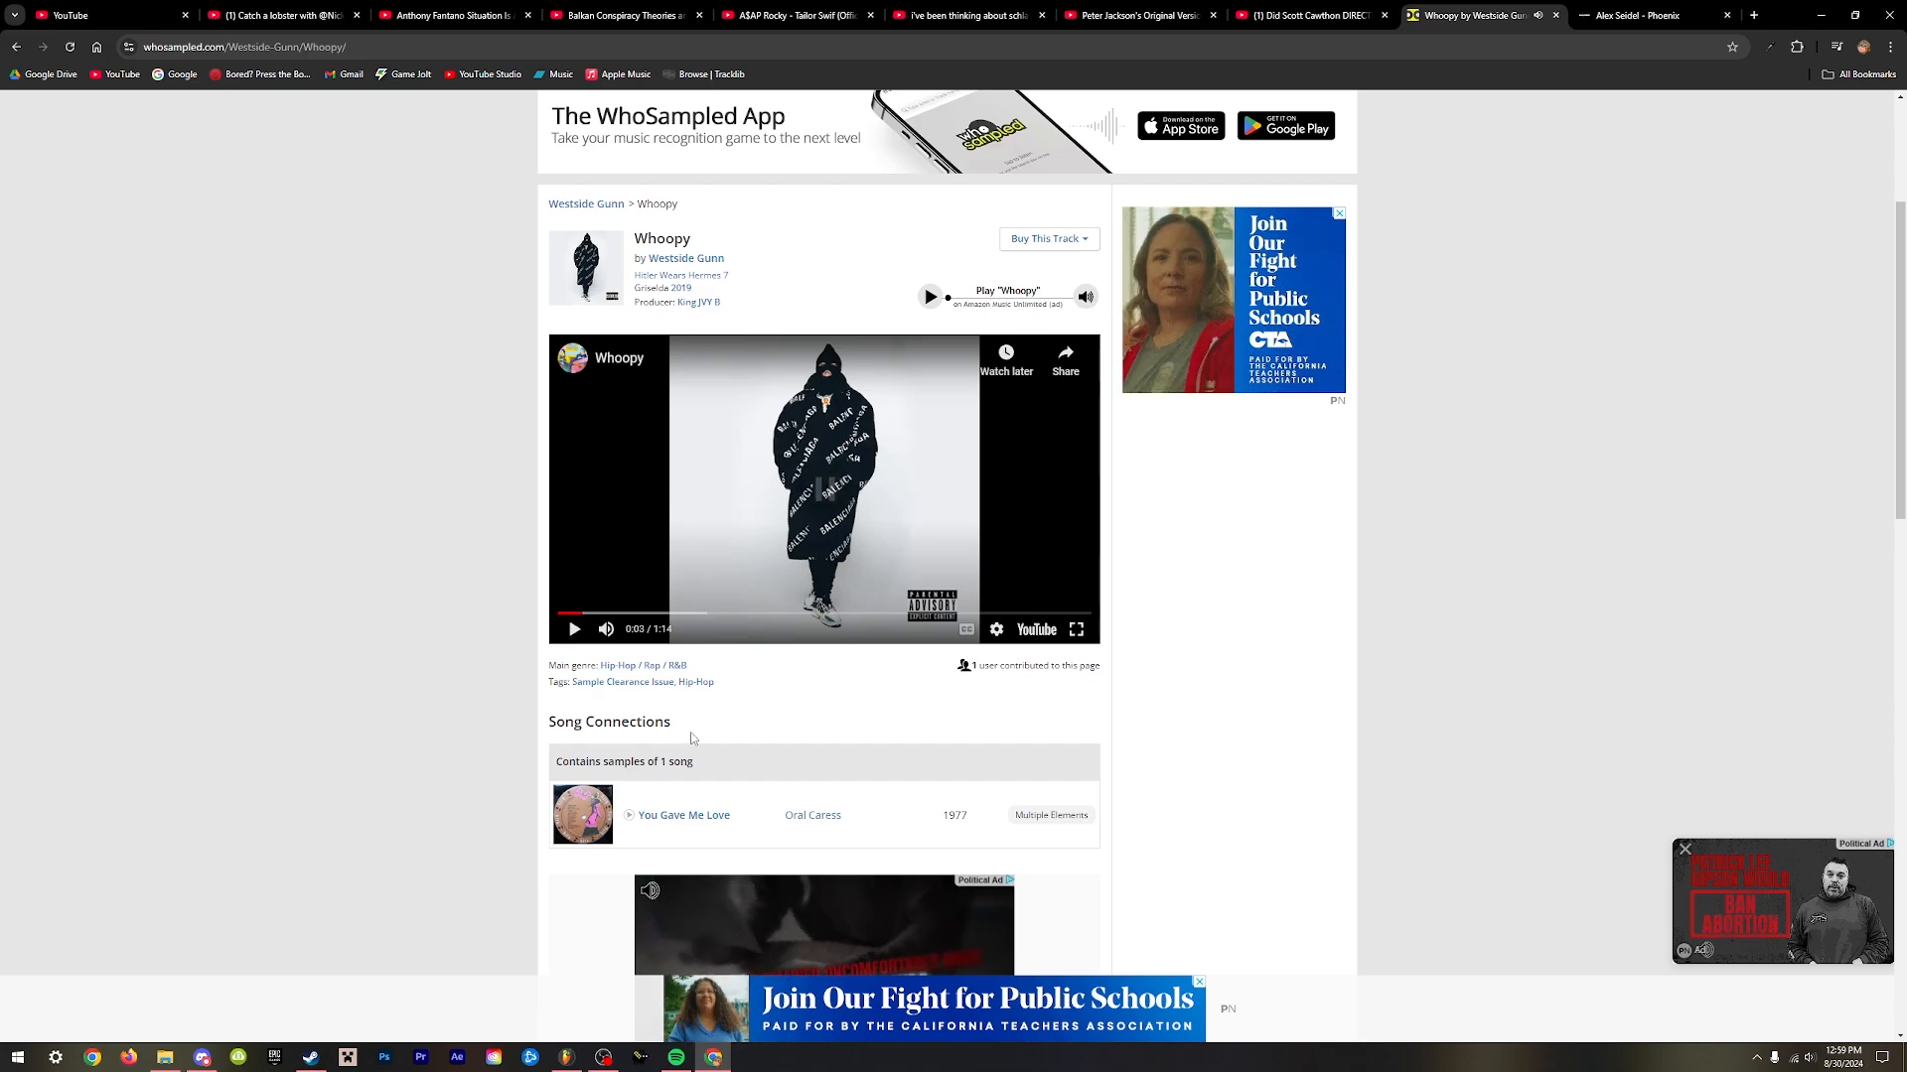
- Open the sample page for "You Gave Me Love" by Oral Caress and play the original from the sampled part
{"action": "left_click", "coordinate": [698, 816]}
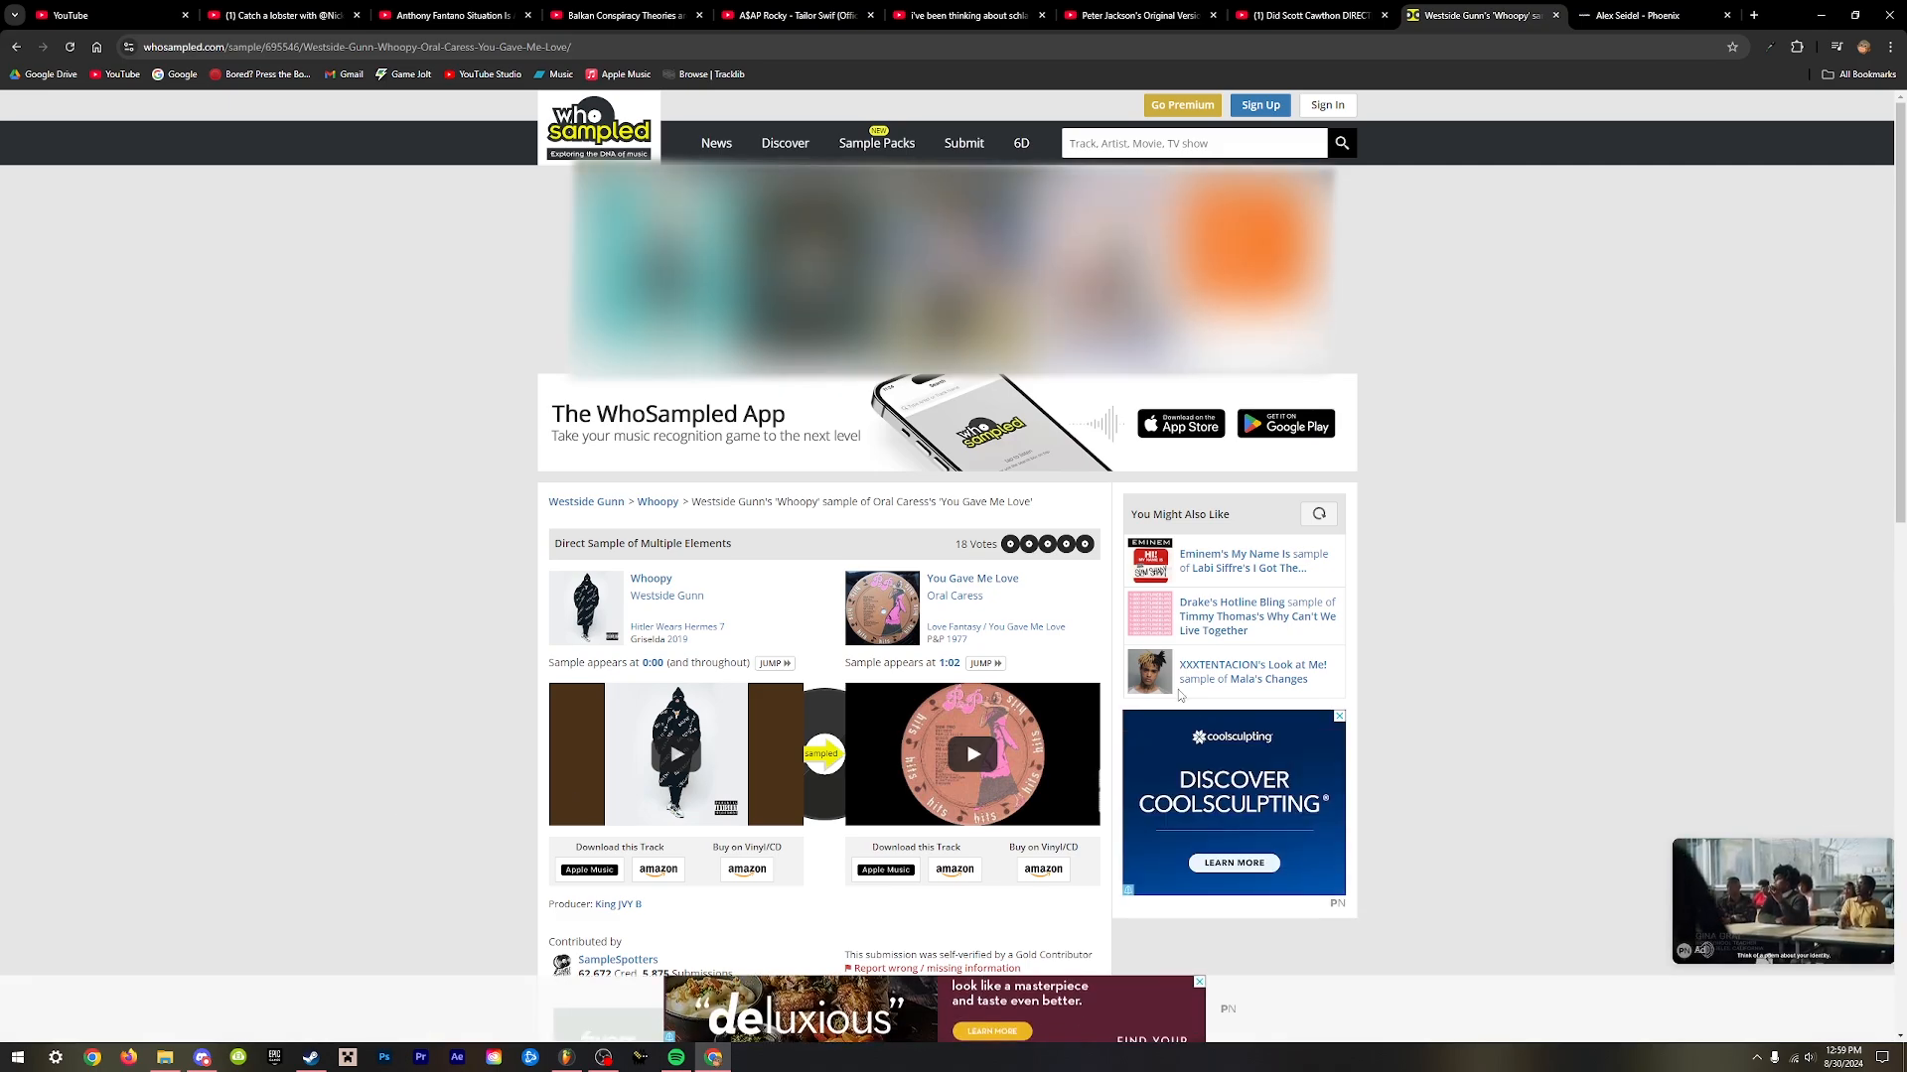
{"action": "left_click", "coordinate": [951, 665]}
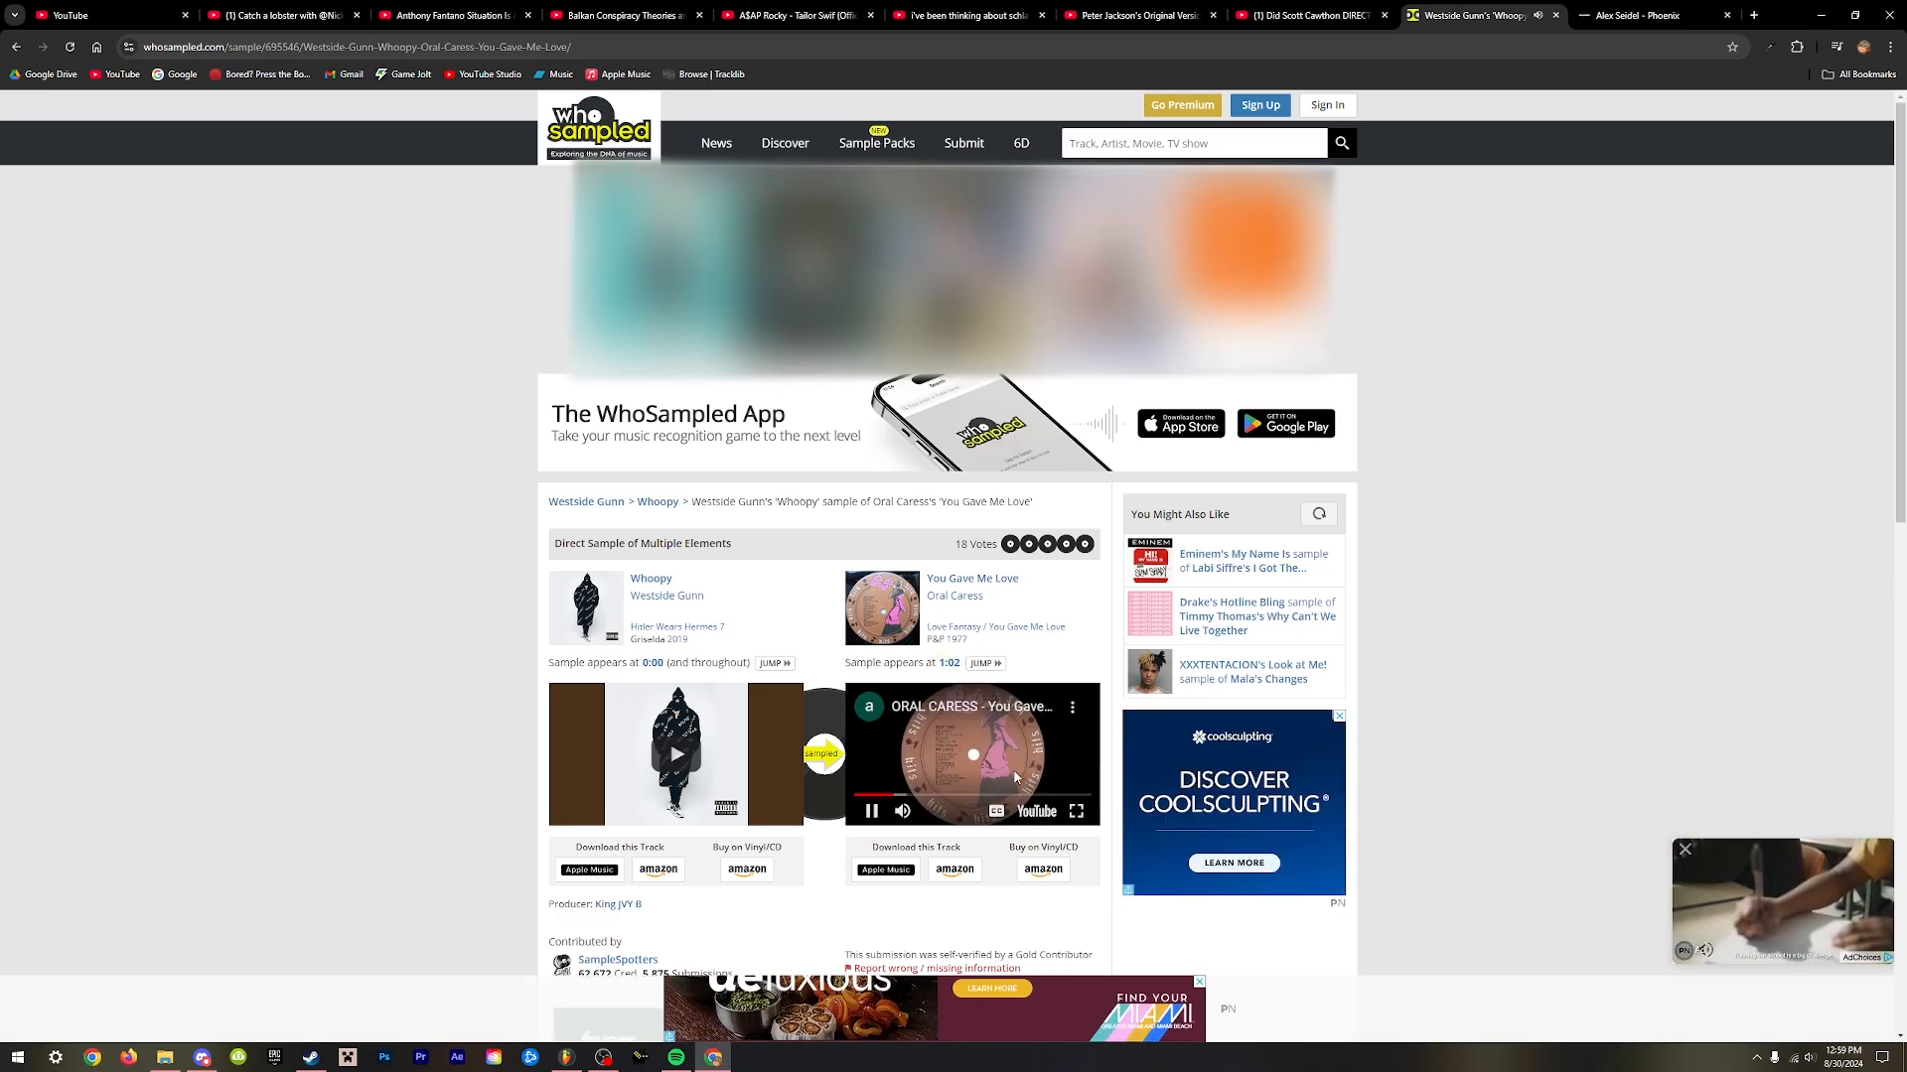
- Pause the "You Gave Me Love" video, close the WhoSampled tab and switch to FL Studio
{"action": "left_click", "coordinate": [1015, 778]}
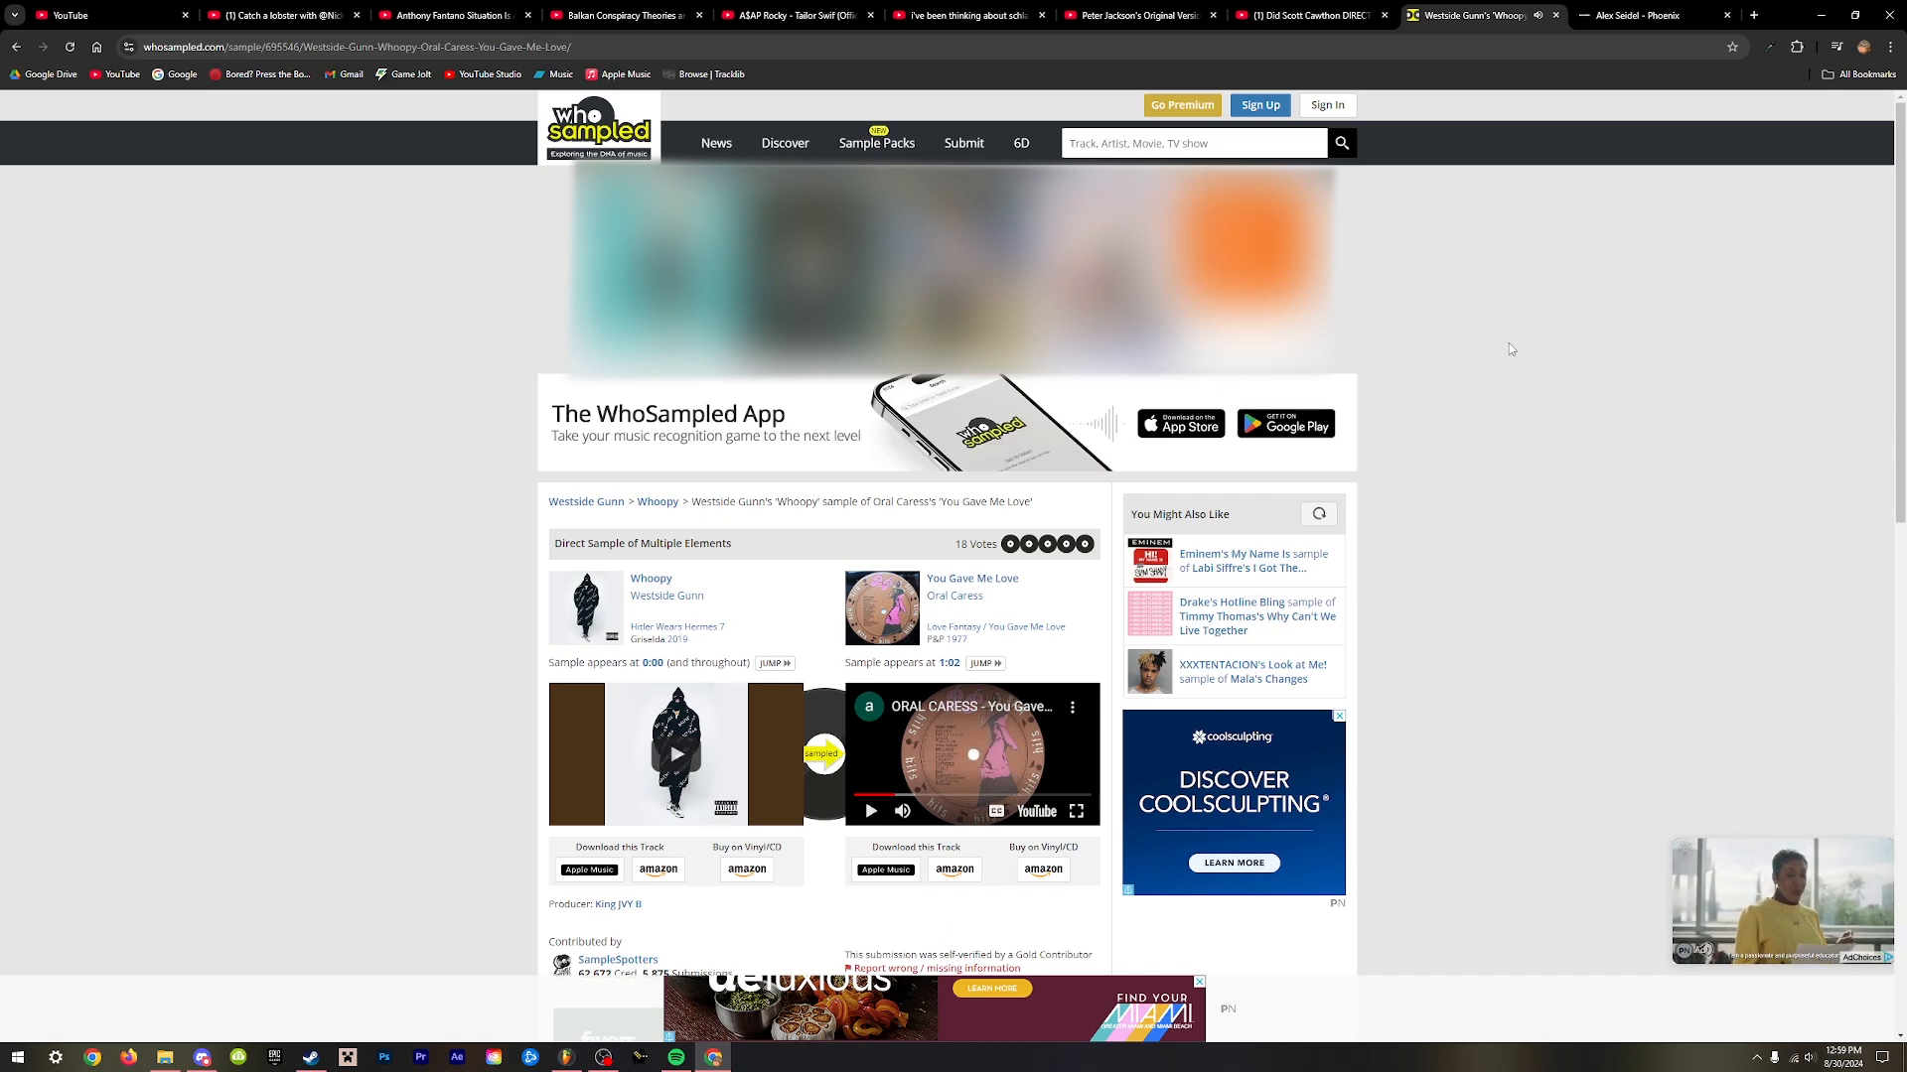
{"action": "key", "text": "ctrl+w"}
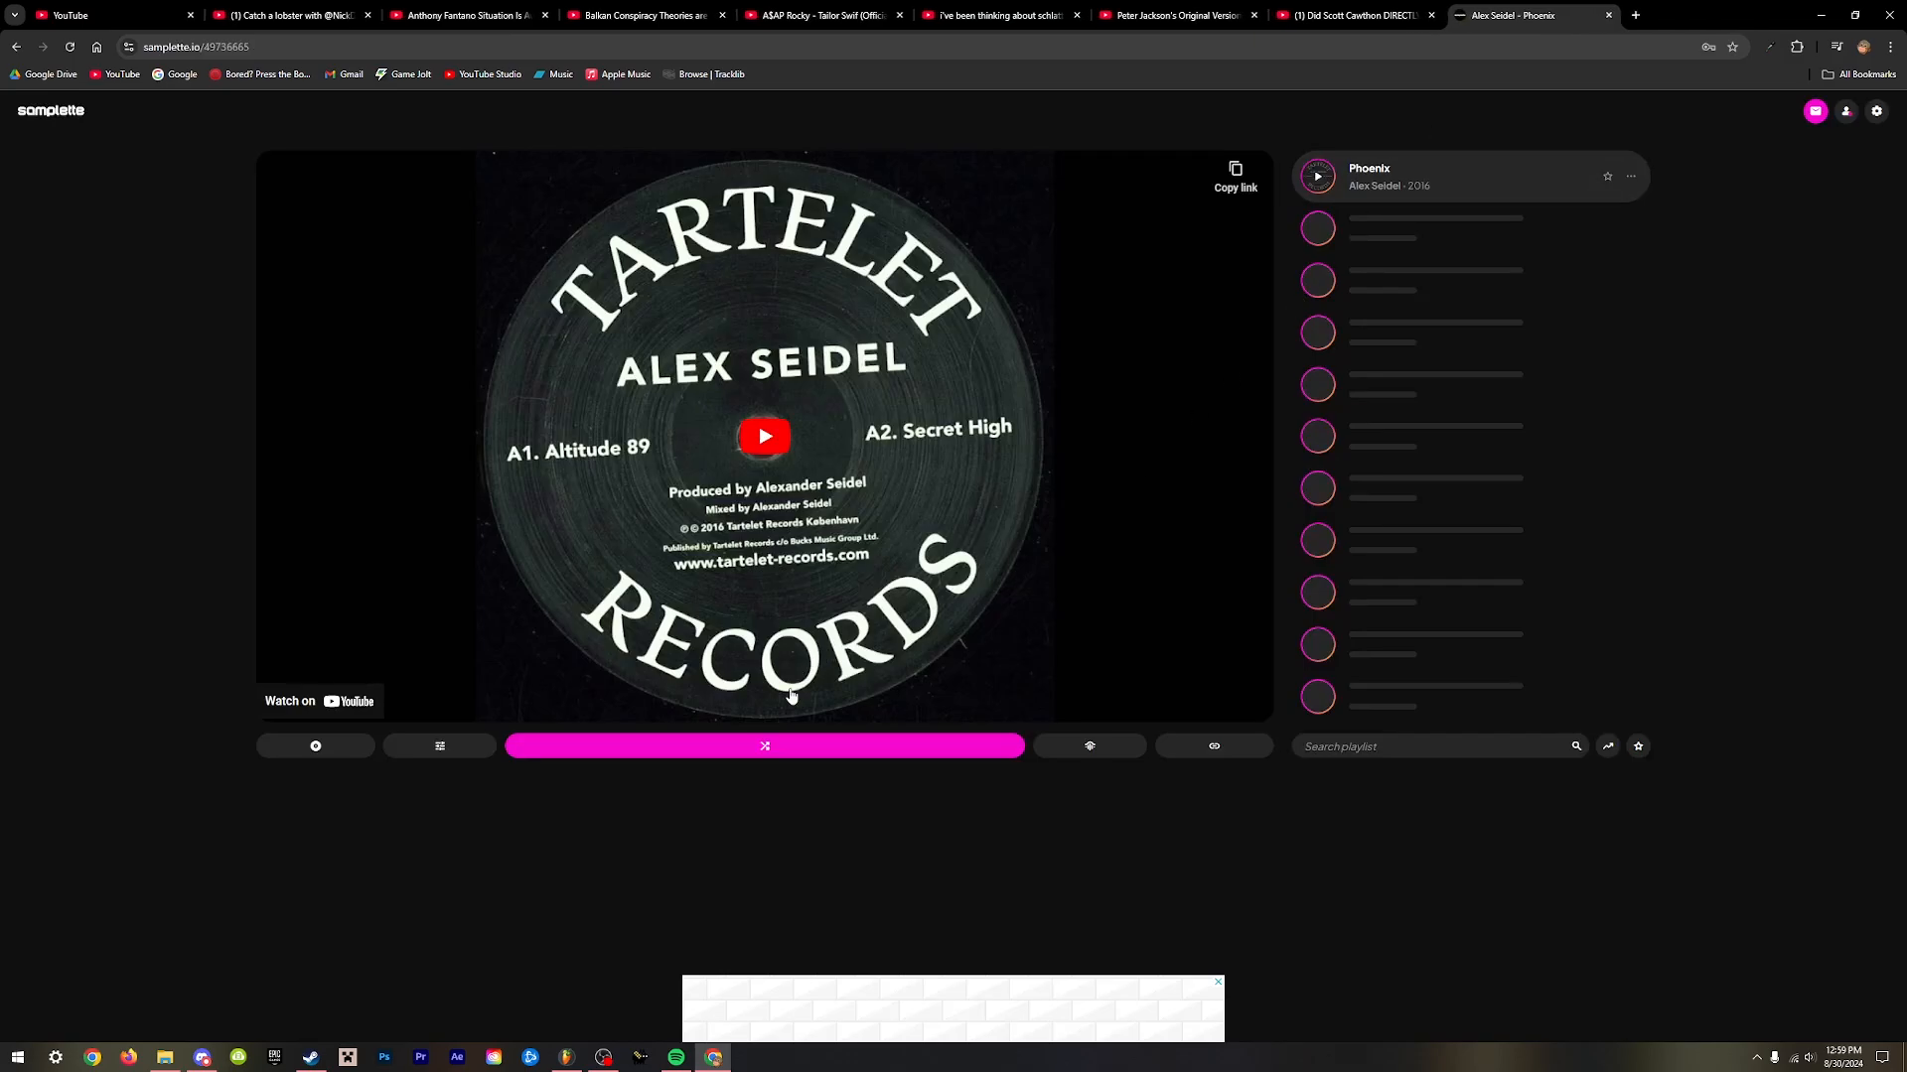
{"action": "left_click", "coordinate": [568, 1060]}
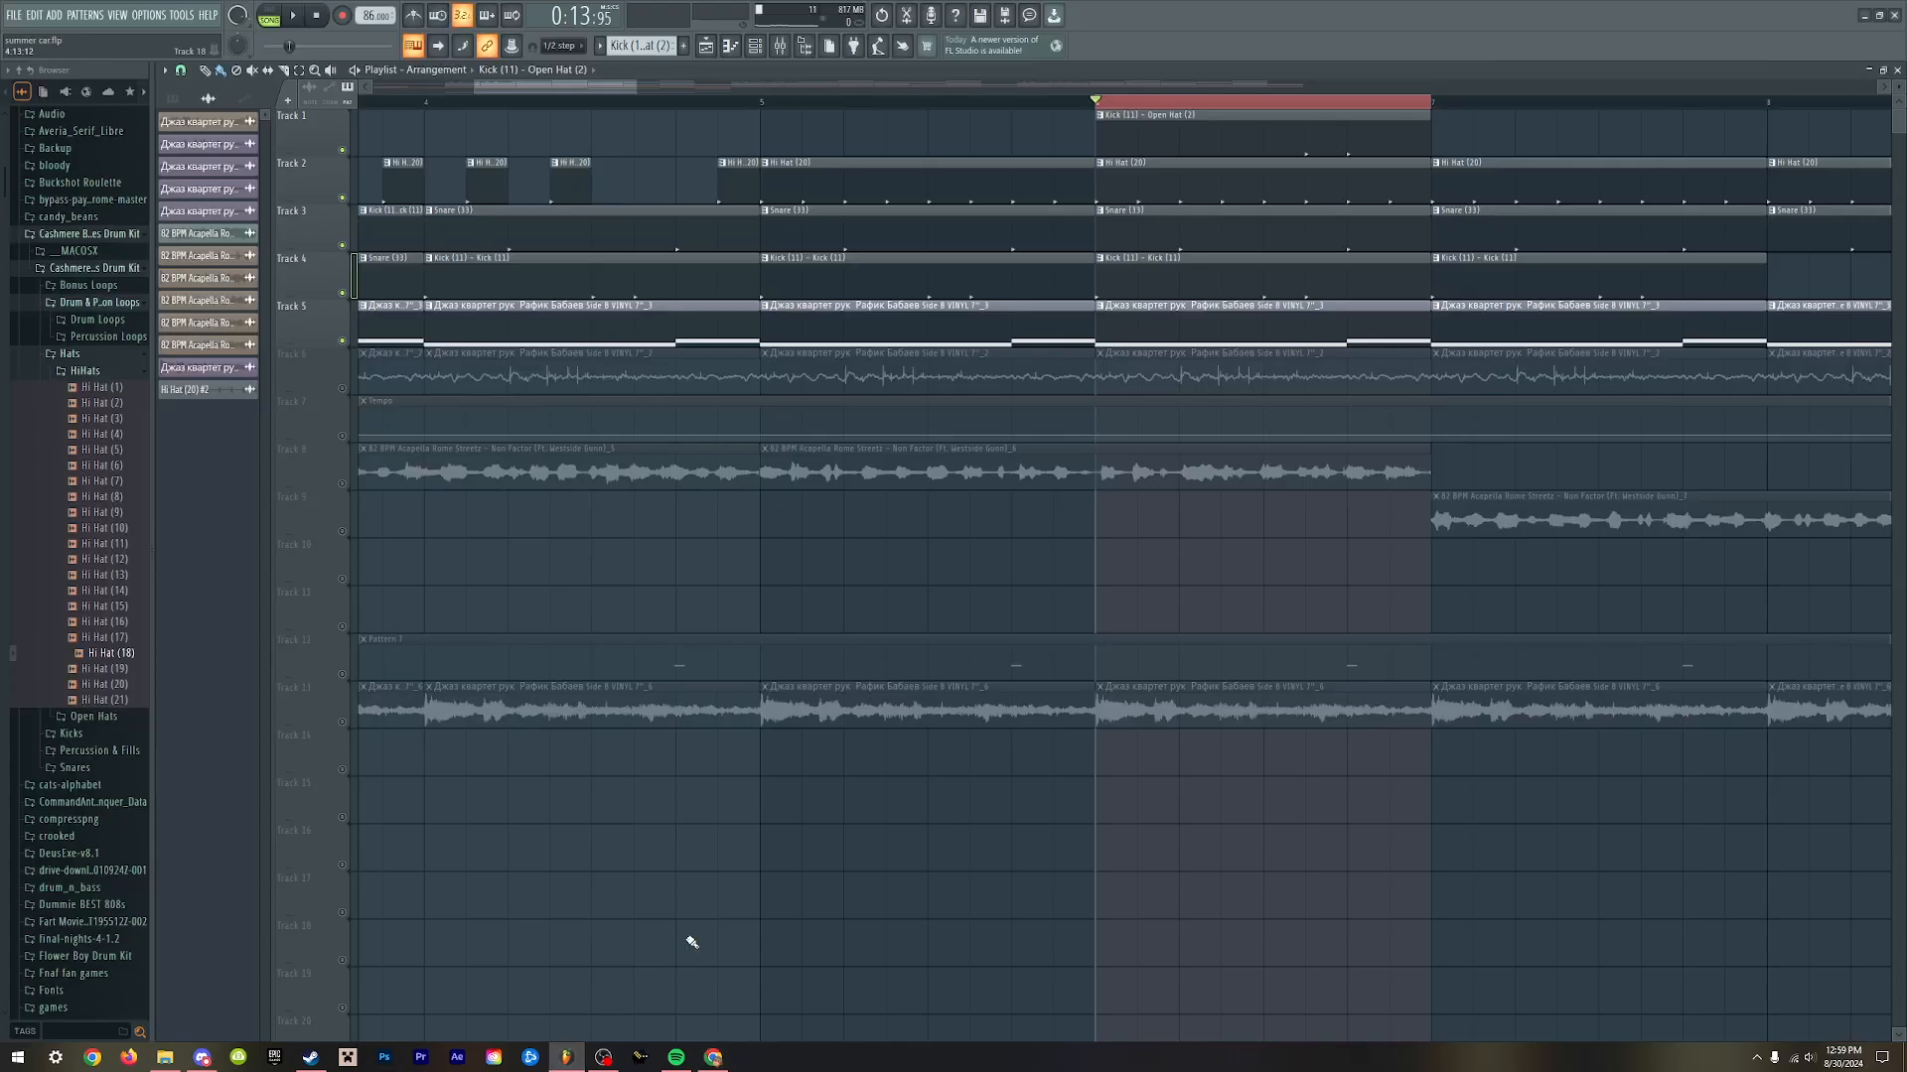
- Open the full vinyl side recording in Edison and select the quiet gap between its two louder parts
{"action": "left_click", "coordinate": [202, 121]}
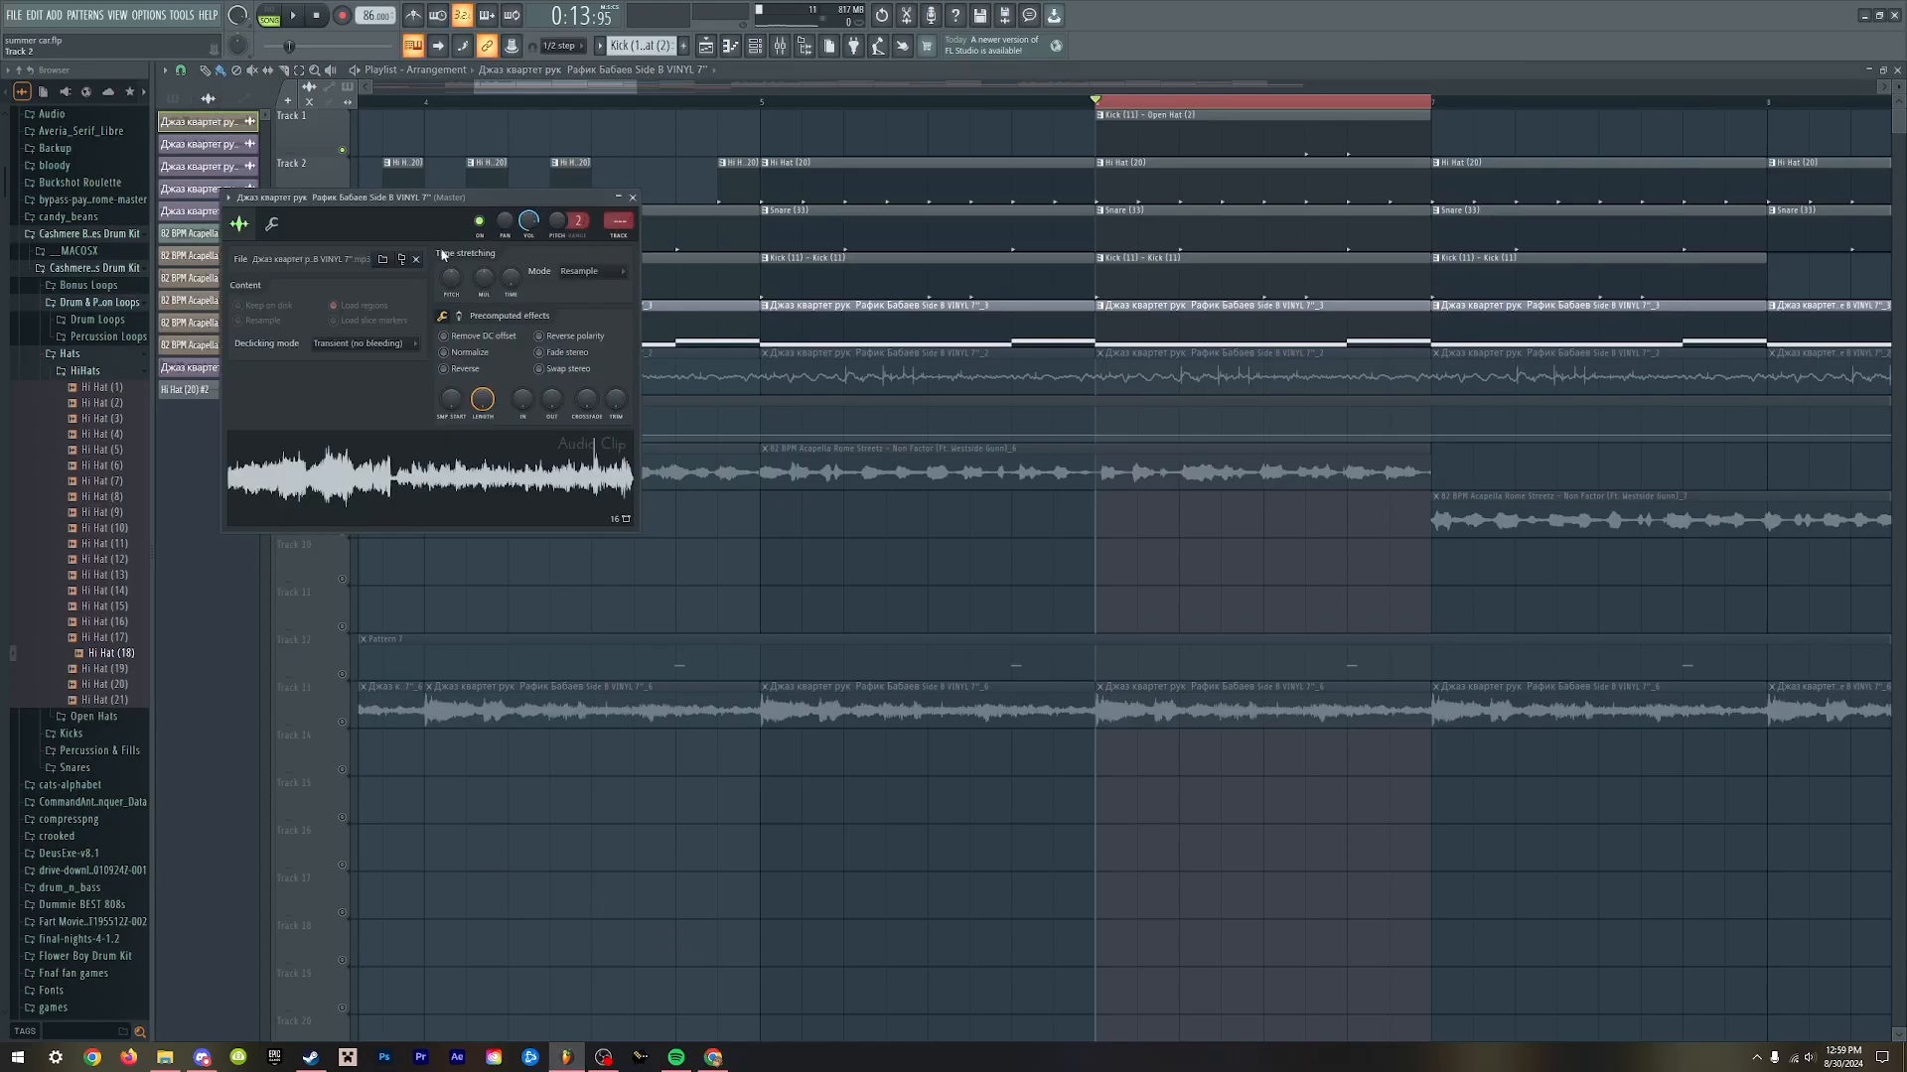
{"action": "right_click", "coordinate": [472, 467]}
{"action": "left_click", "coordinate": [531, 533]}
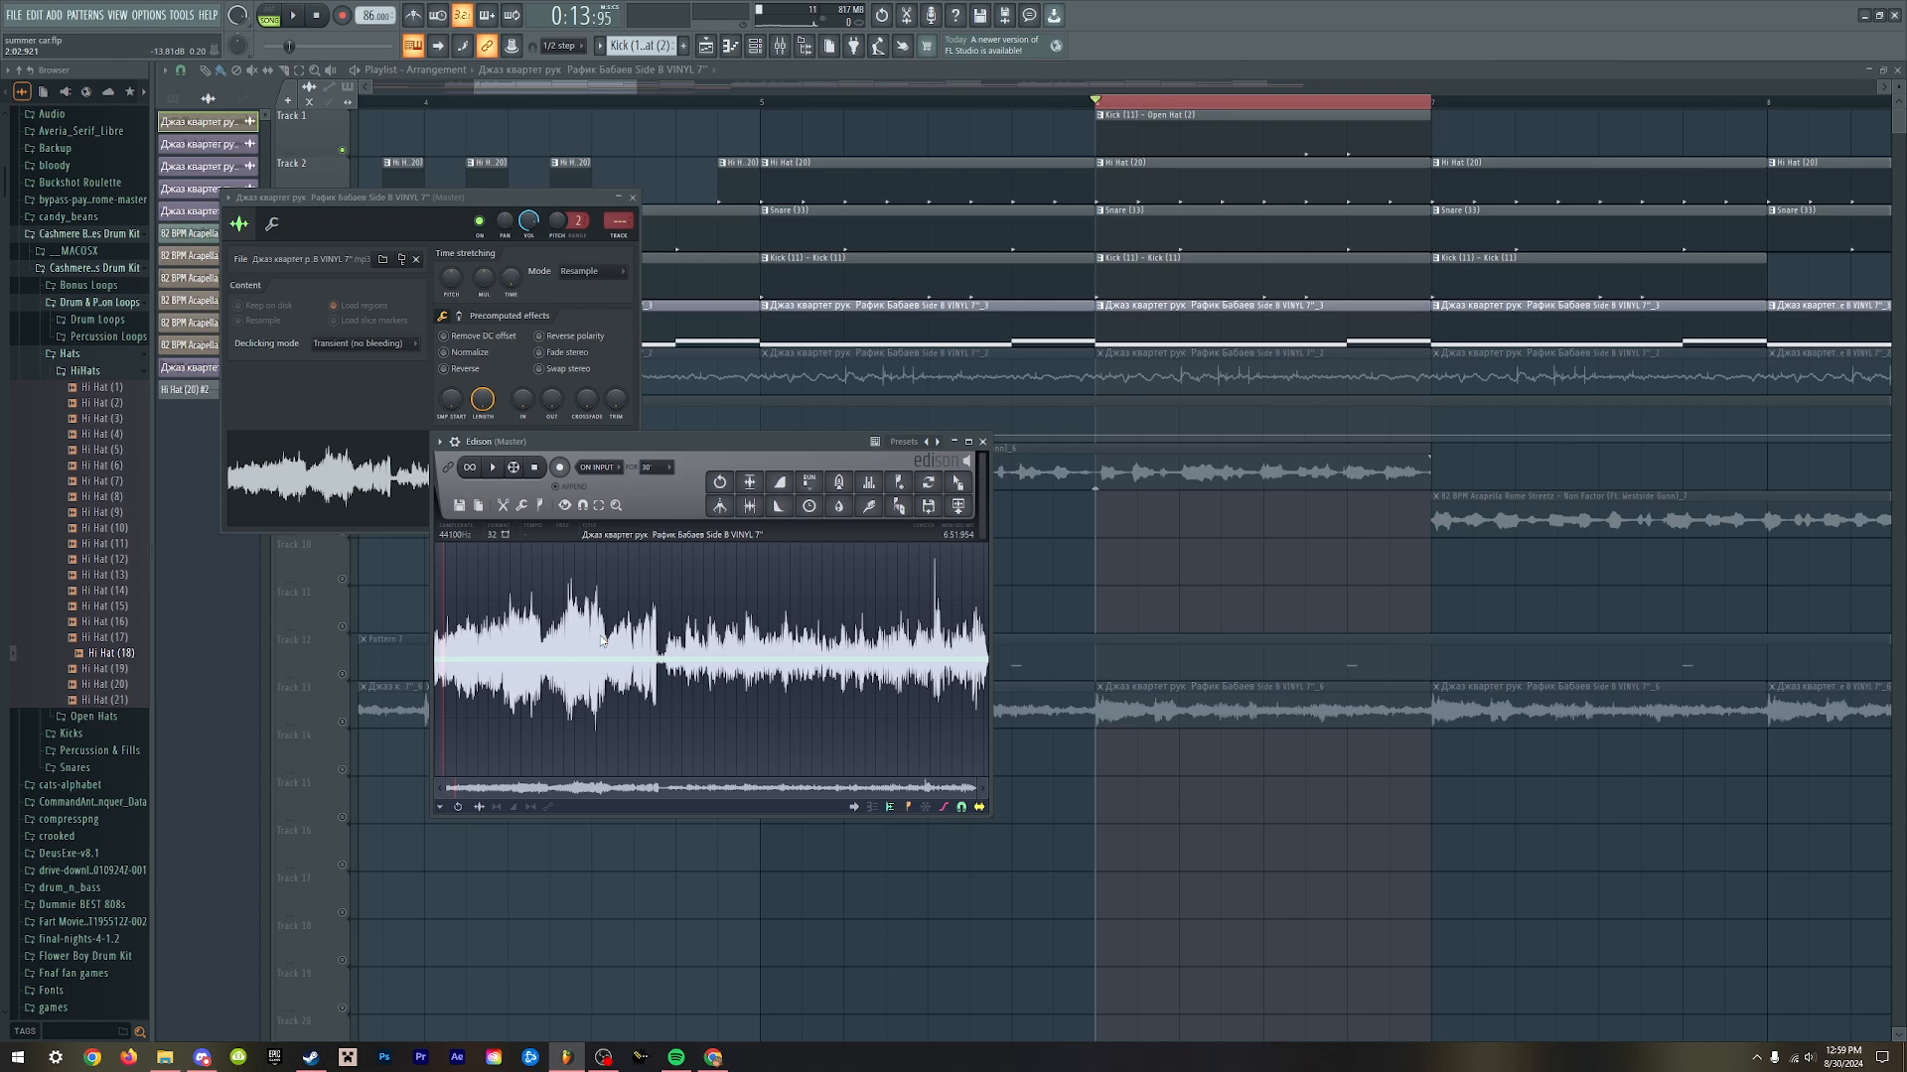
{"action": "scroll", "coordinate": [605, 645], "scroll_direction": "up", "scroll_amount": 4}
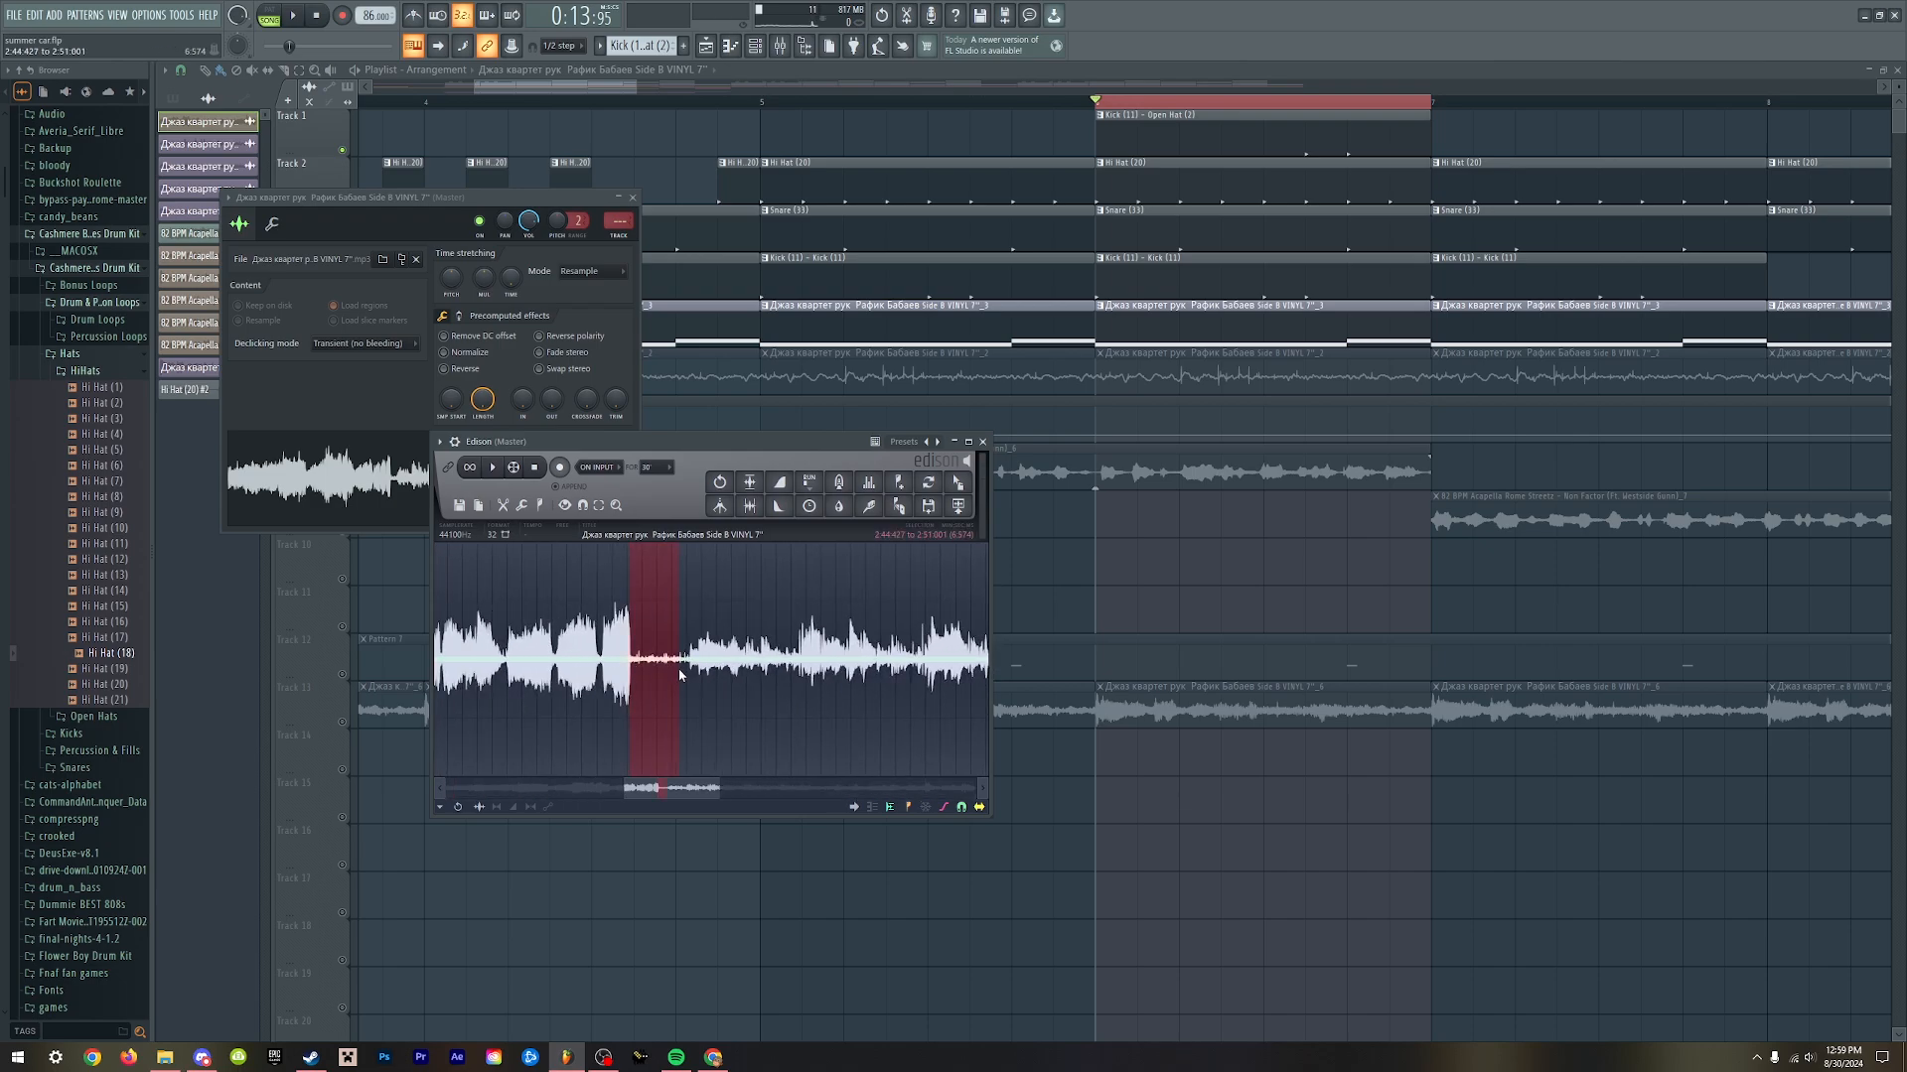
{"action": "scroll", "coordinate": [677, 669], "scroll_direction": "down", "scroll_amount": 4}
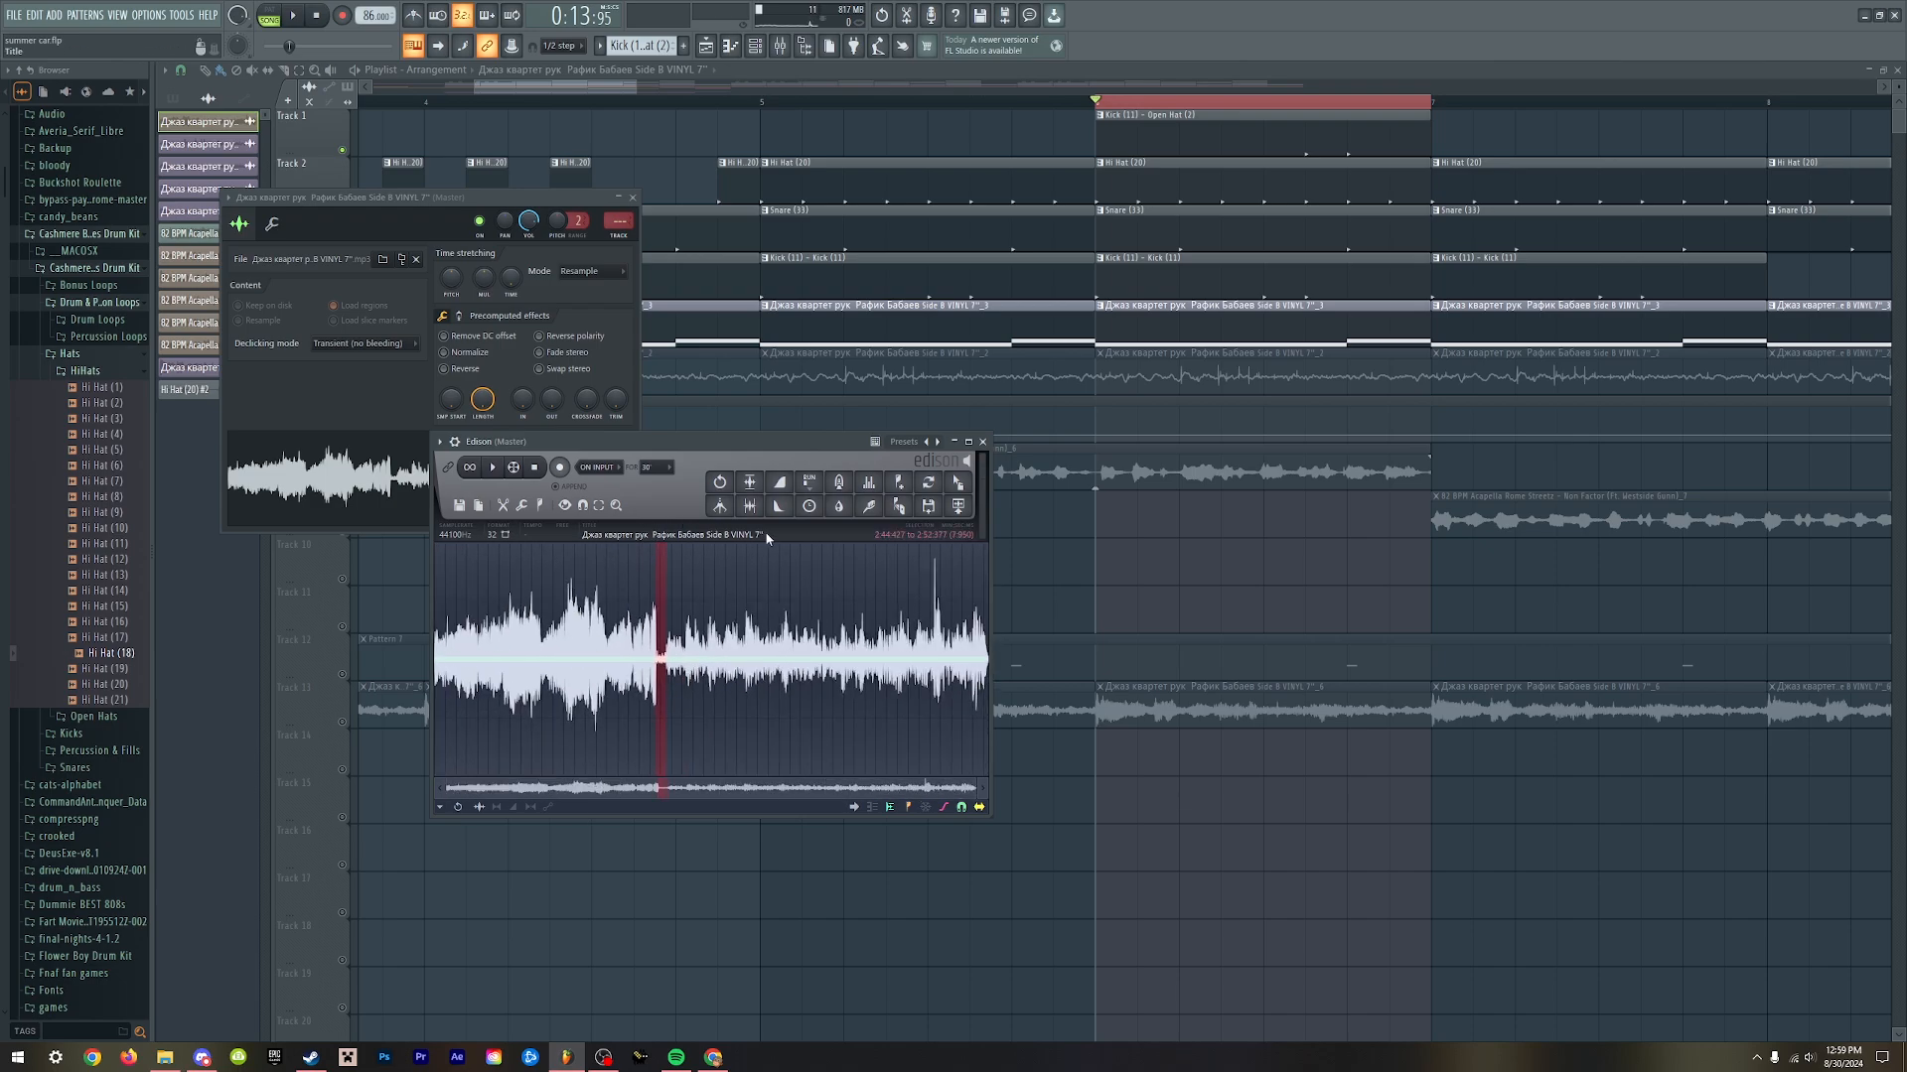
- Play the vinyl recording in Edison from two spots in the part before the quiet gap
{"action": "left_click", "coordinate": [529, 661]}
{"action": "key", "text": "space"}
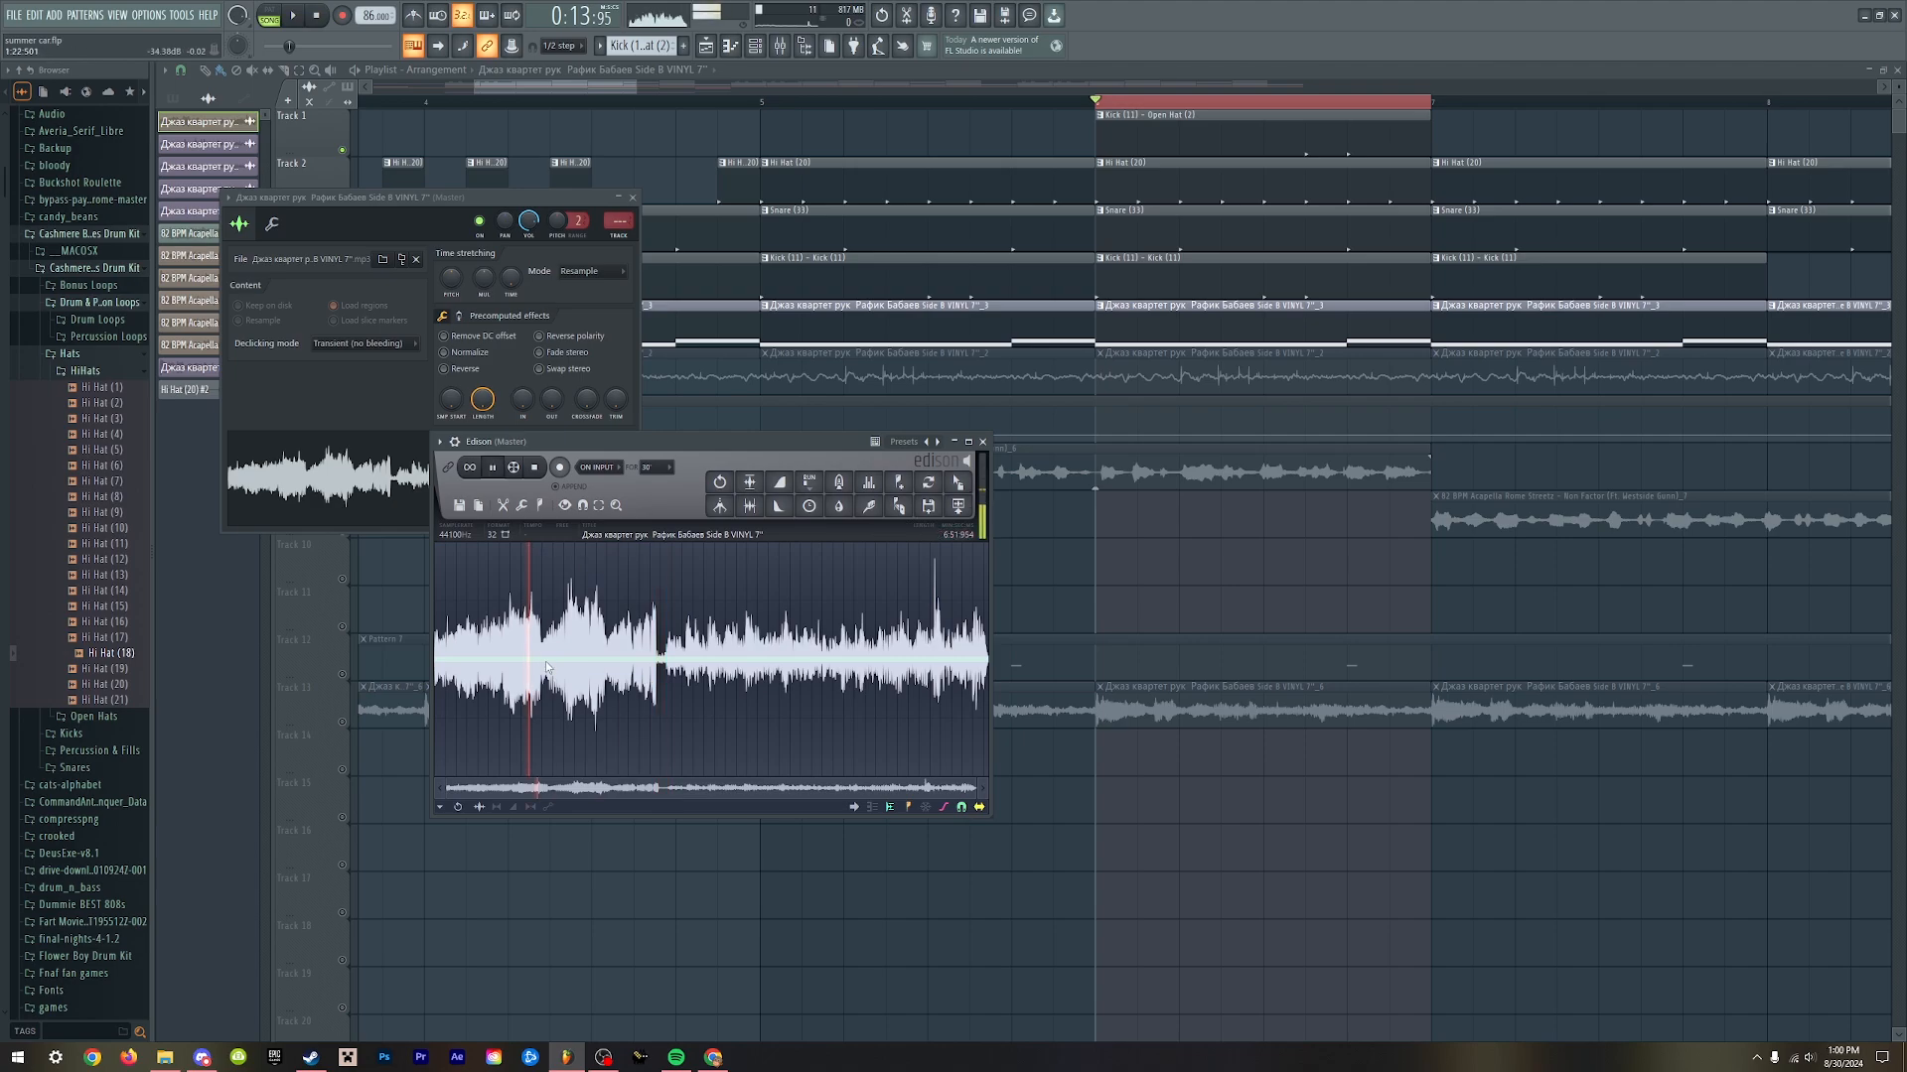
{"action": "key", "text": "space"}
{"action": "left_click", "coordinate": [467, 654]}
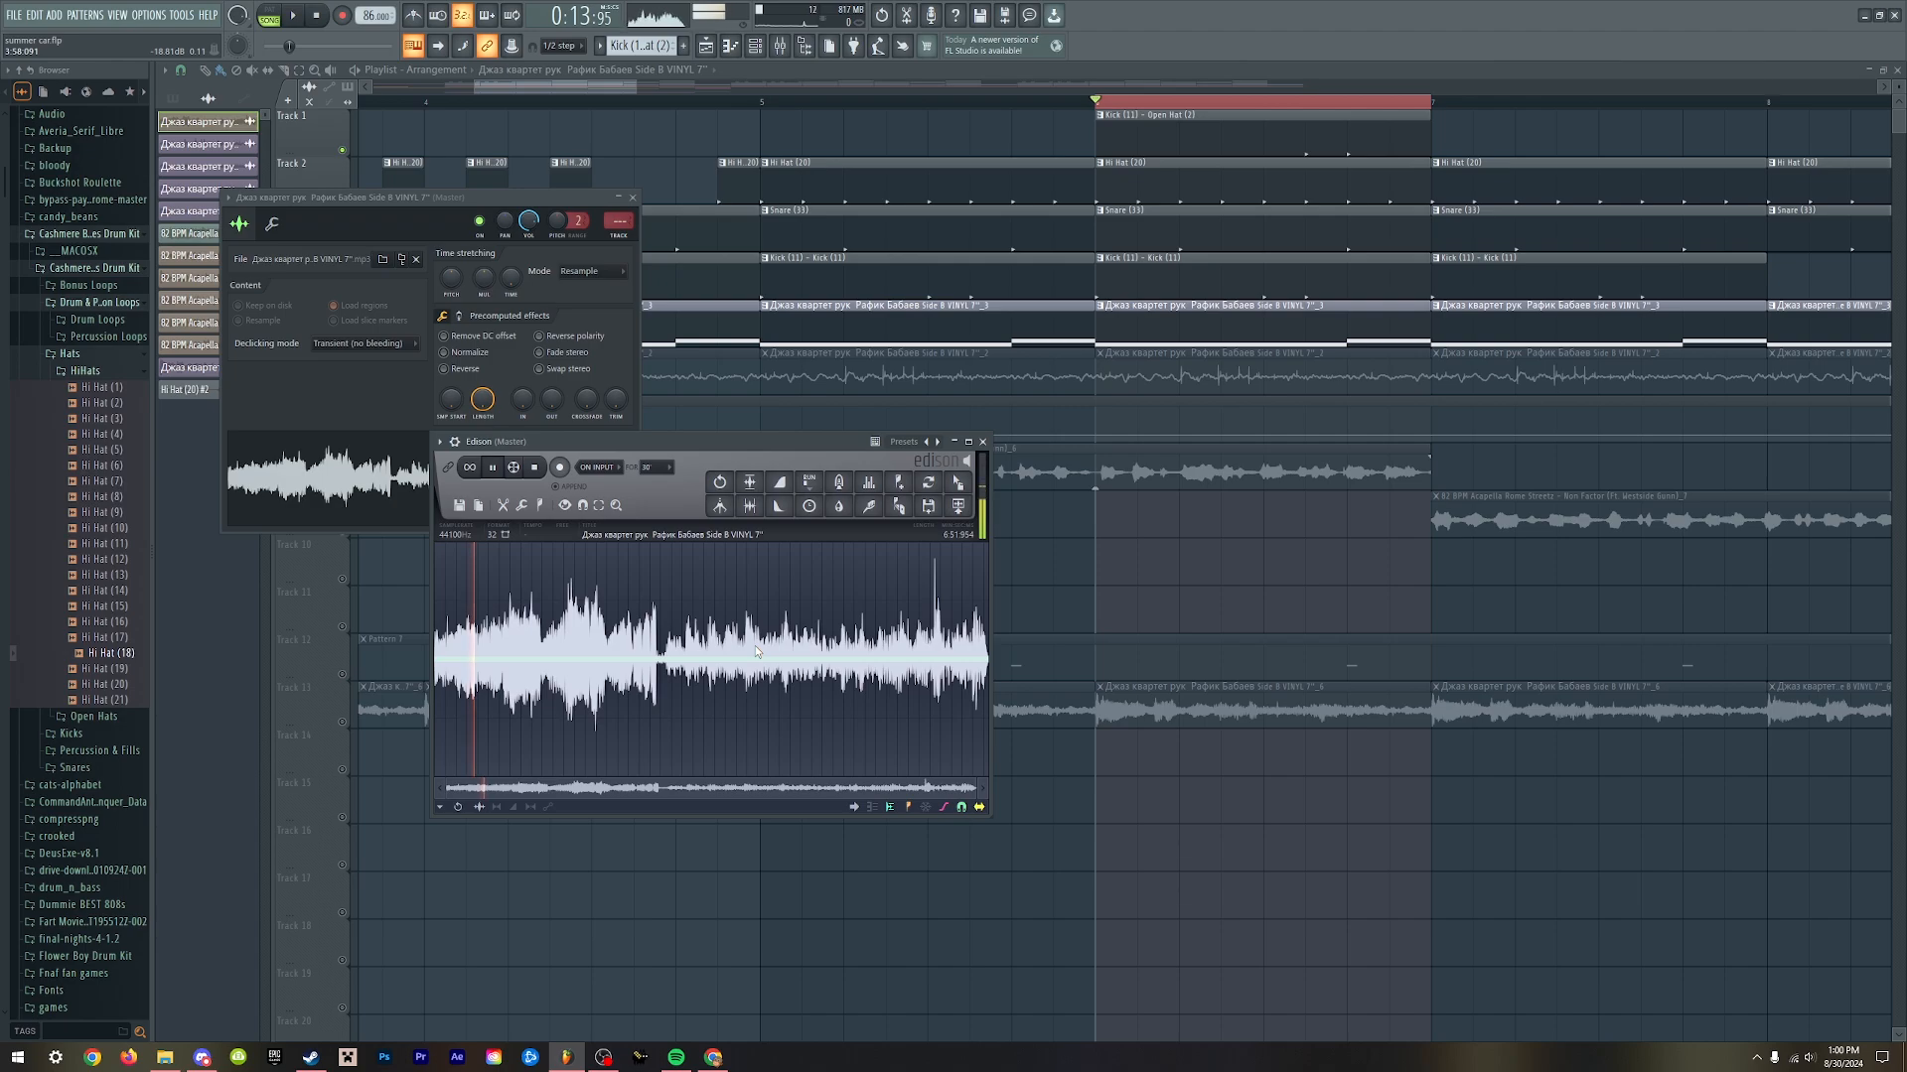
{"action": "key", "text": "space"}
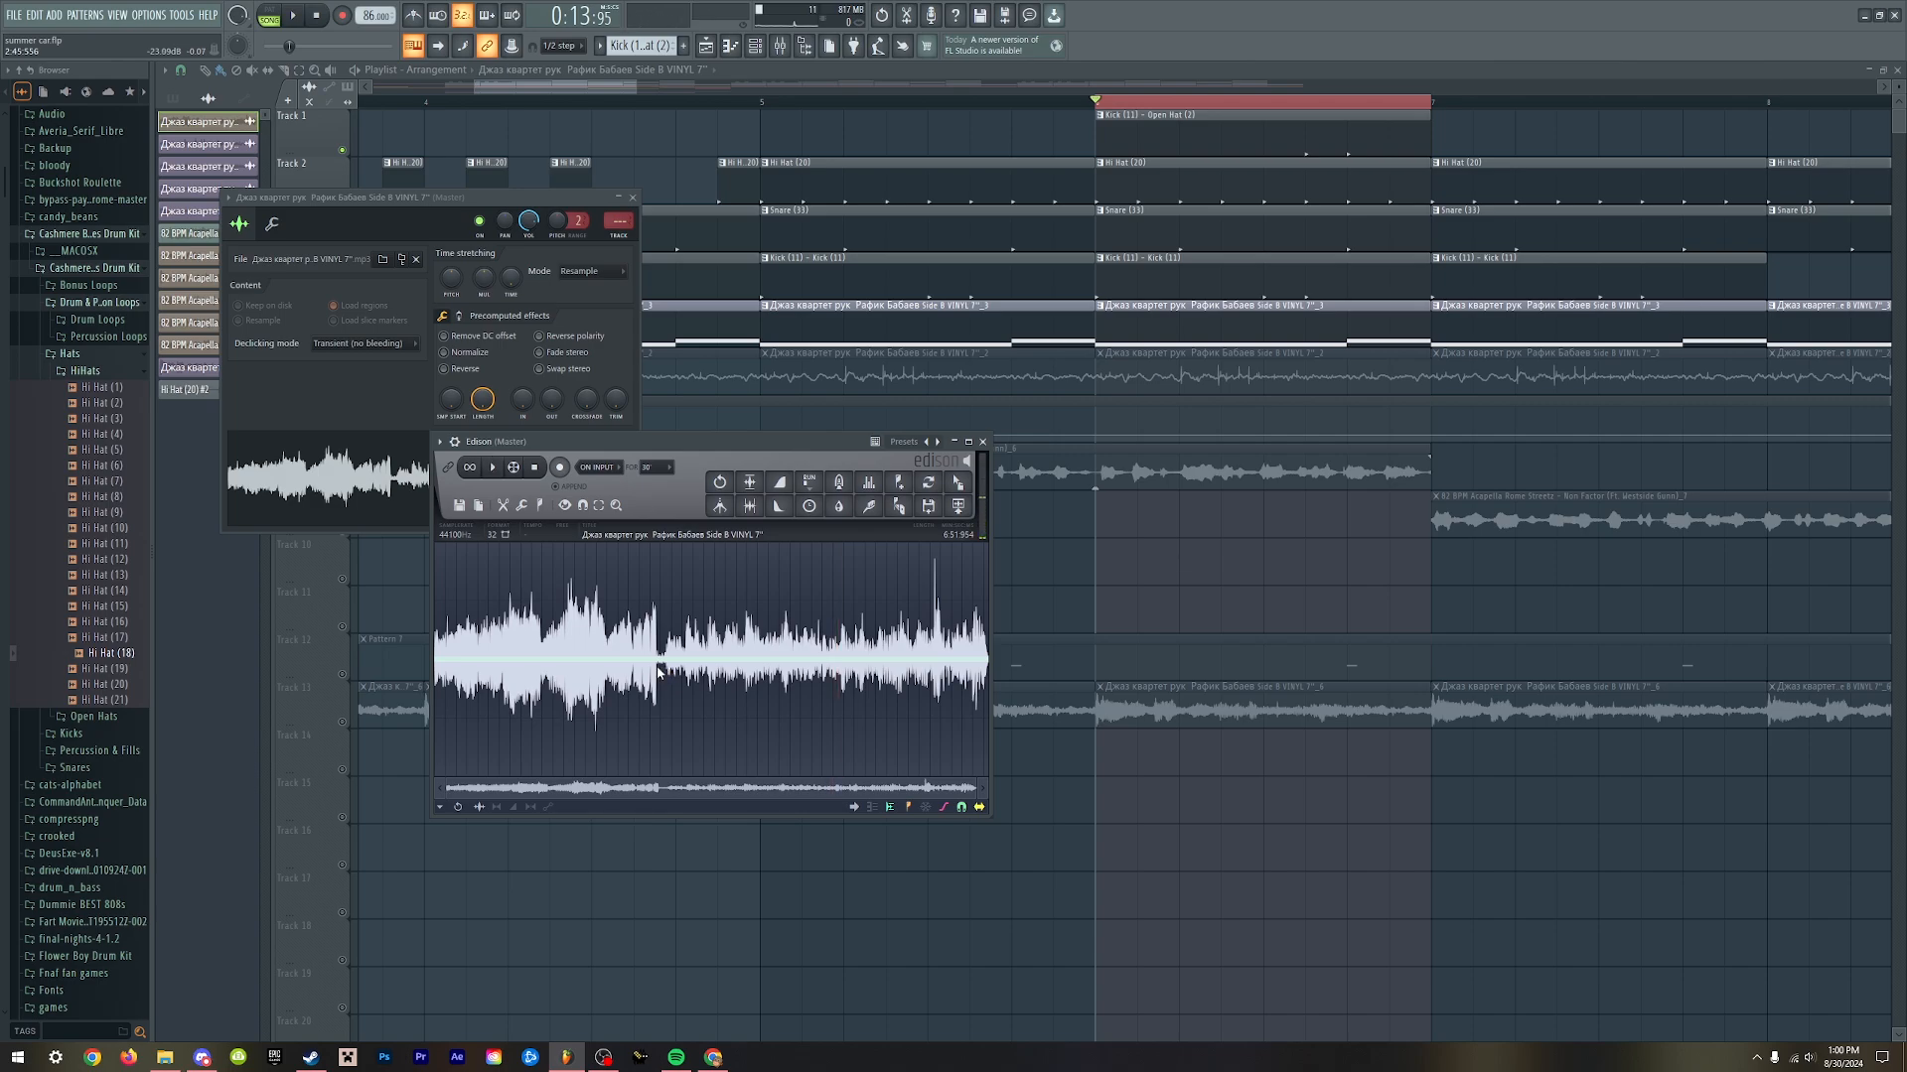
- Select the quiet gap from about 2:45 to 2:52 in the recording, play it alone and close Edison
{"action": "scroll", "coordinate": [657, 671], "scroll_direction": "up", "scroll_amount": 5}
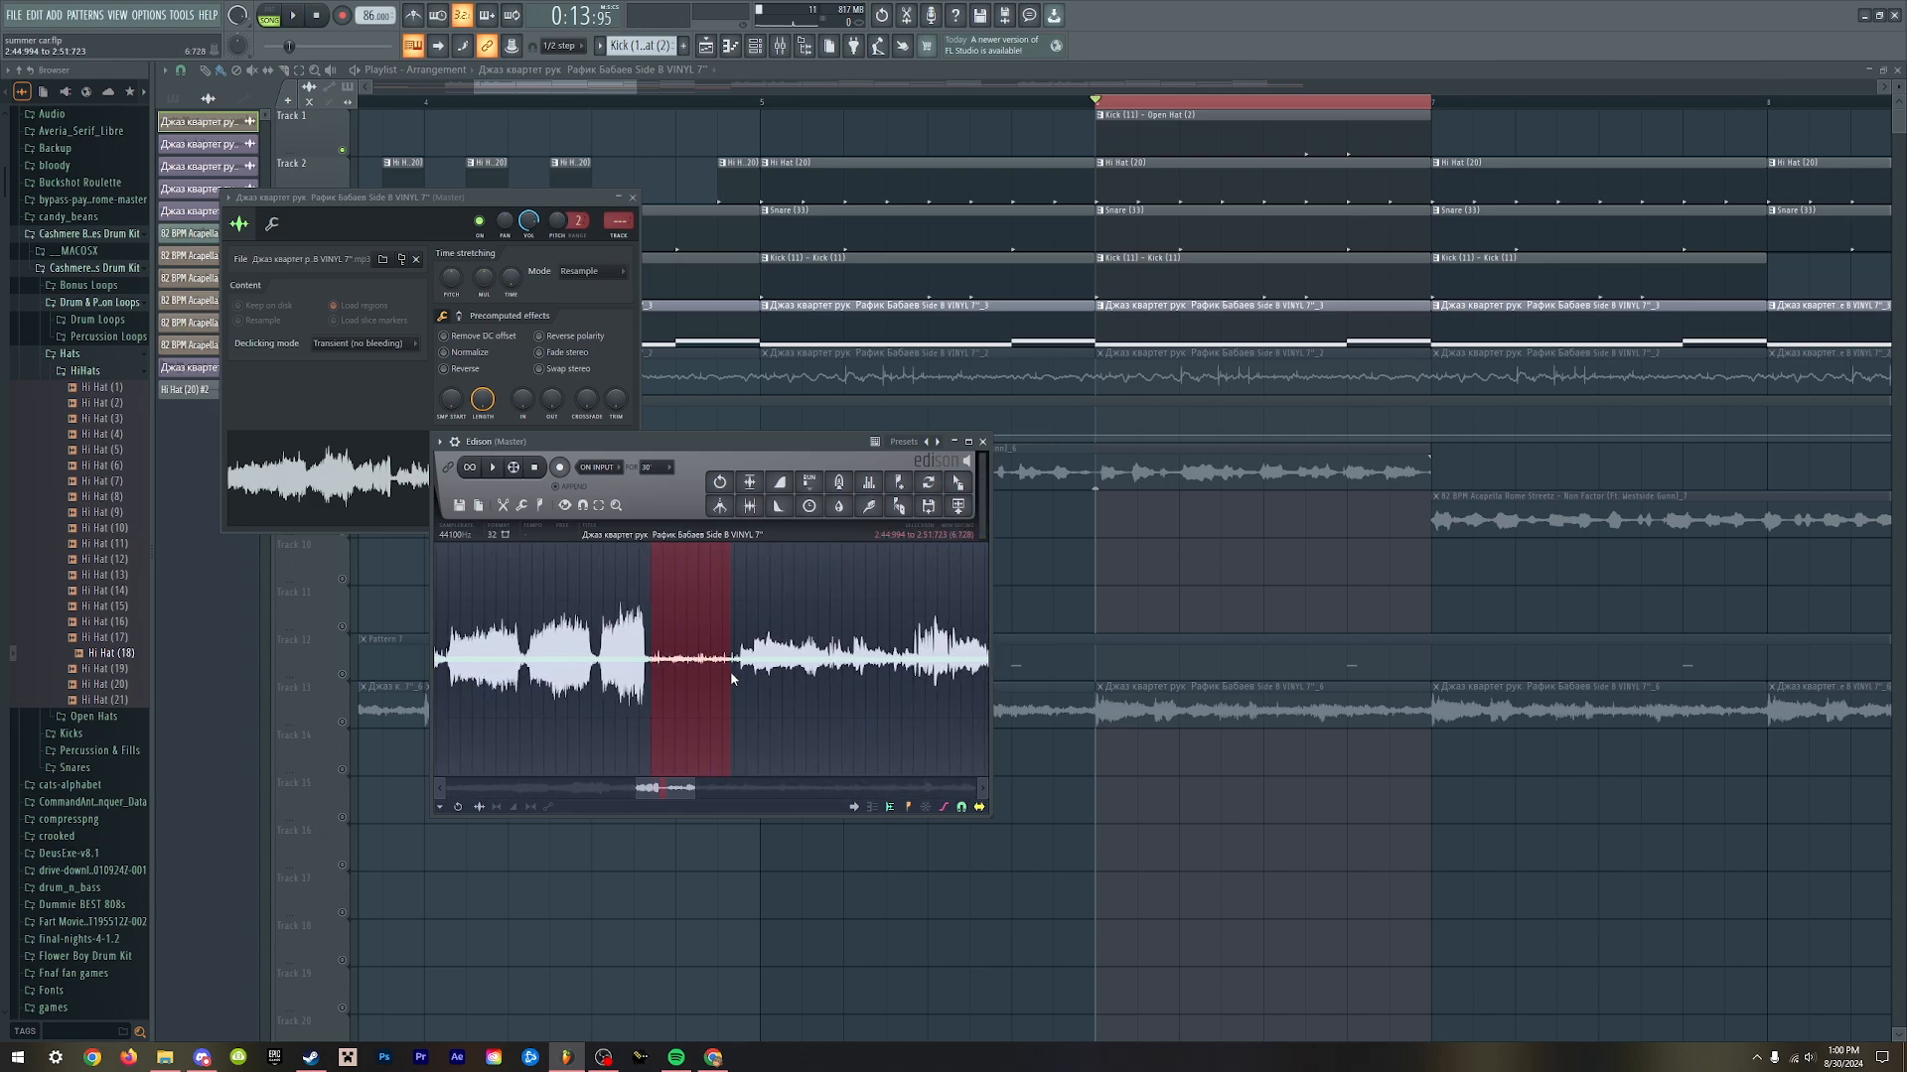
{"action": "scroll", "coordinate": [699, 661], "scroll_direction": "up", "scroll_amount": 3}
{"action": "key", "text": "space"}
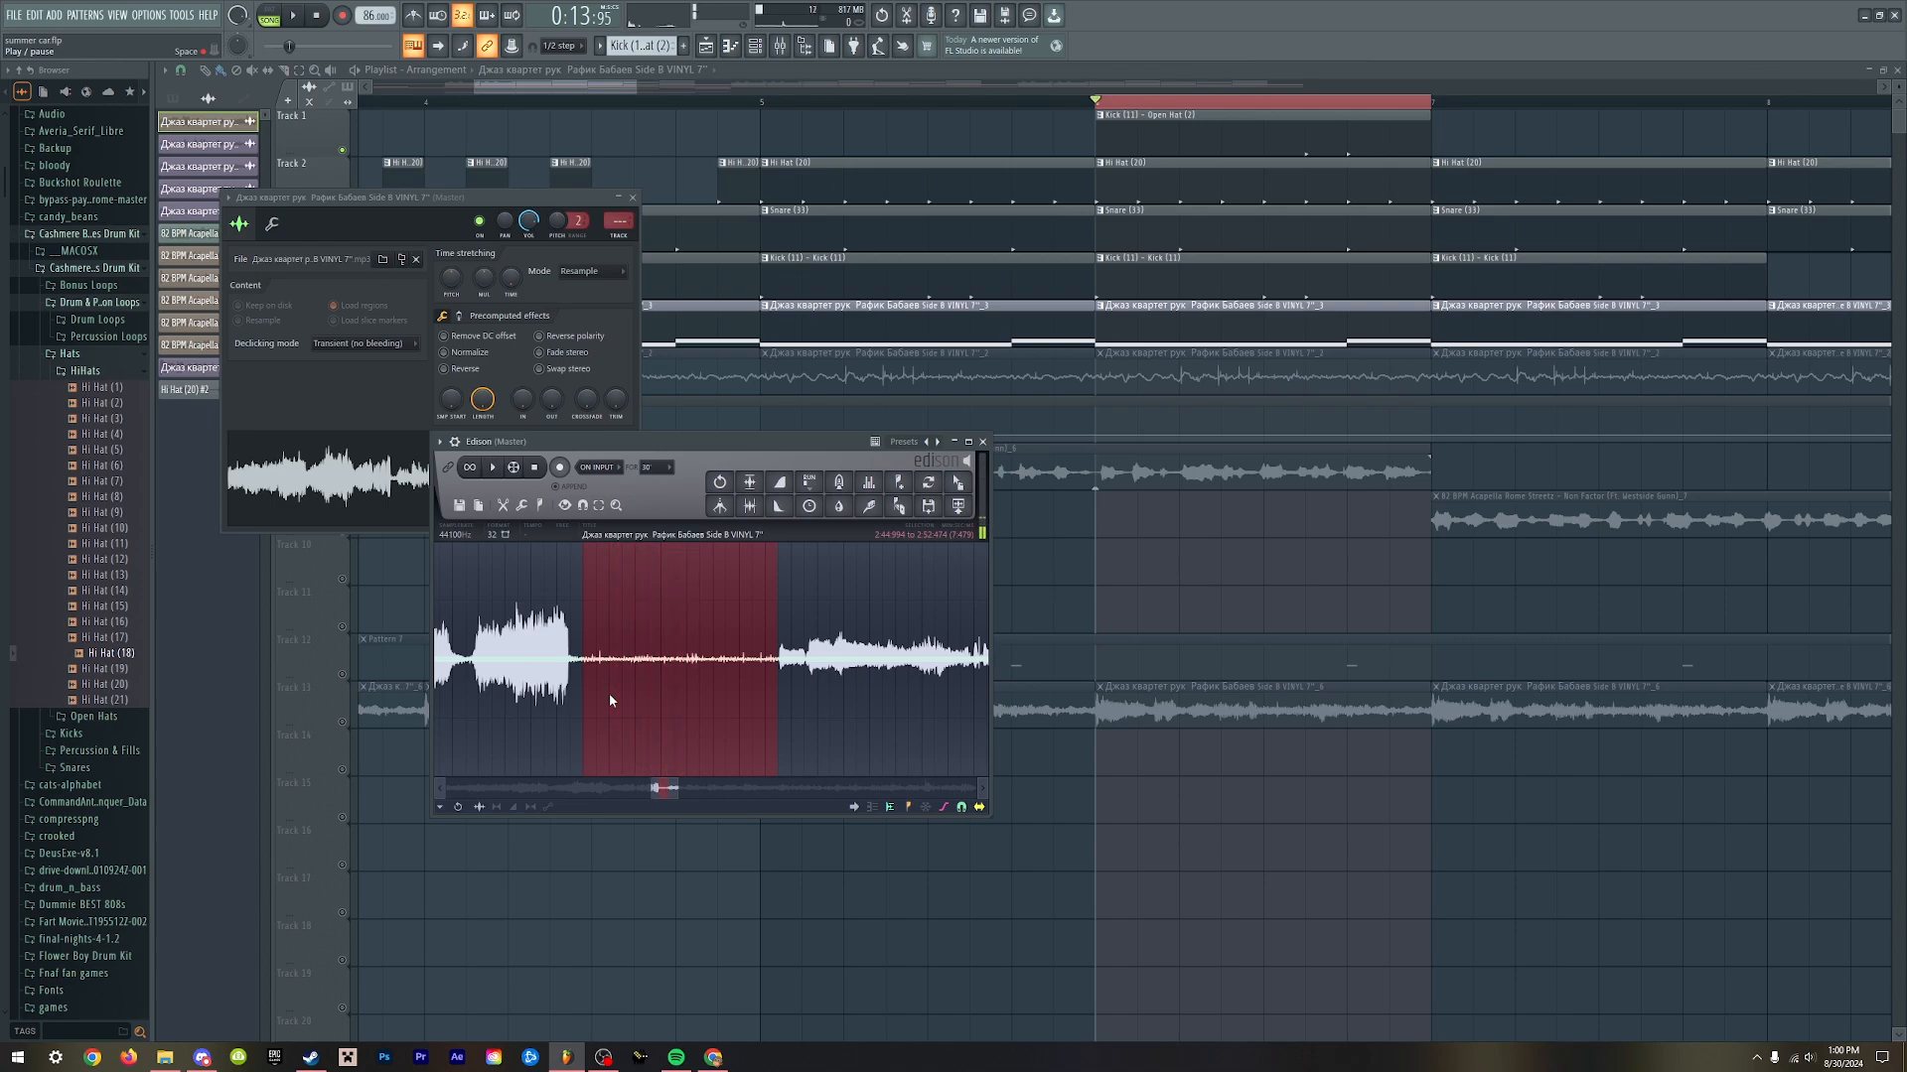
{"action": "scroll", "coordinate": [626, 693], "scroll_direction": "down", "scroll_amount": 3}
{"action": "left_click", "coordinate": [626, 693]}
{"action": "scroll", "coordinate": [626, 693], "scroll_direction": "down", "scroll_amount": 3}
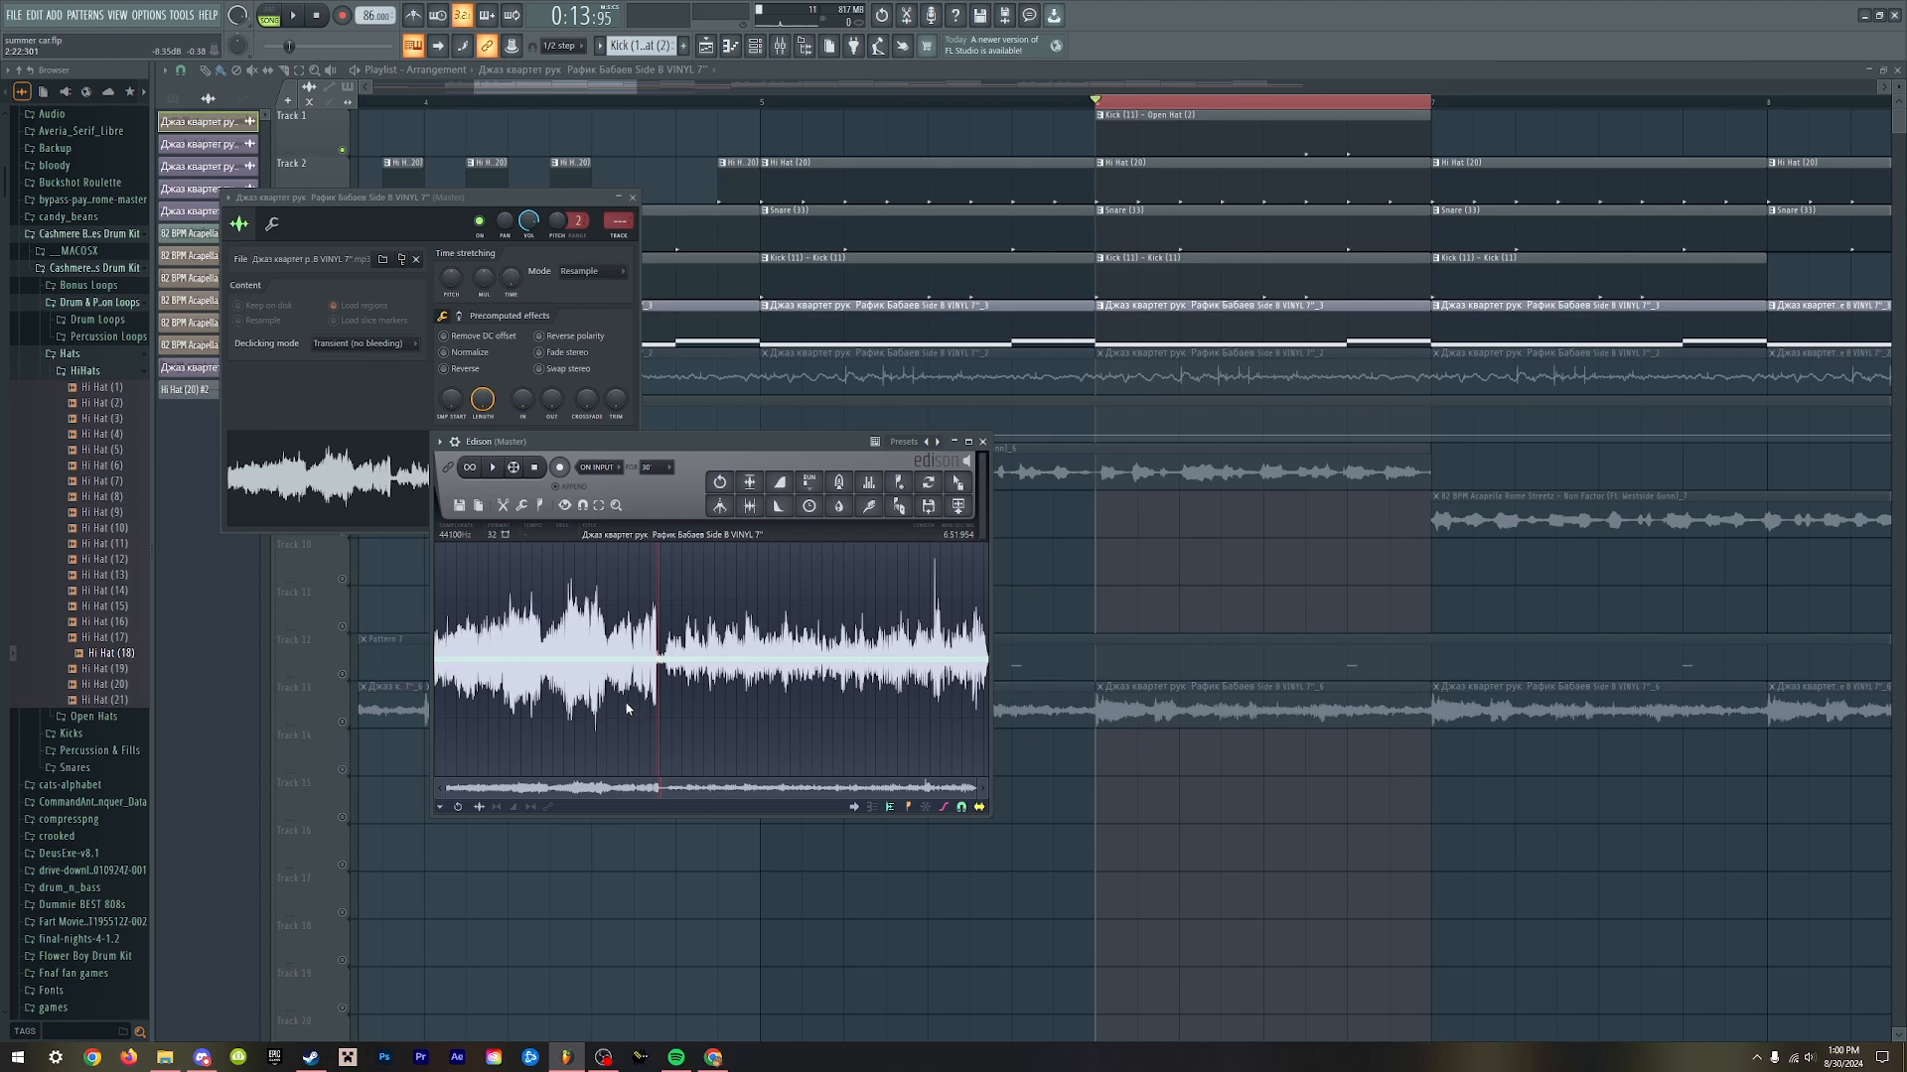
{"action": "key", "text": "F5"}
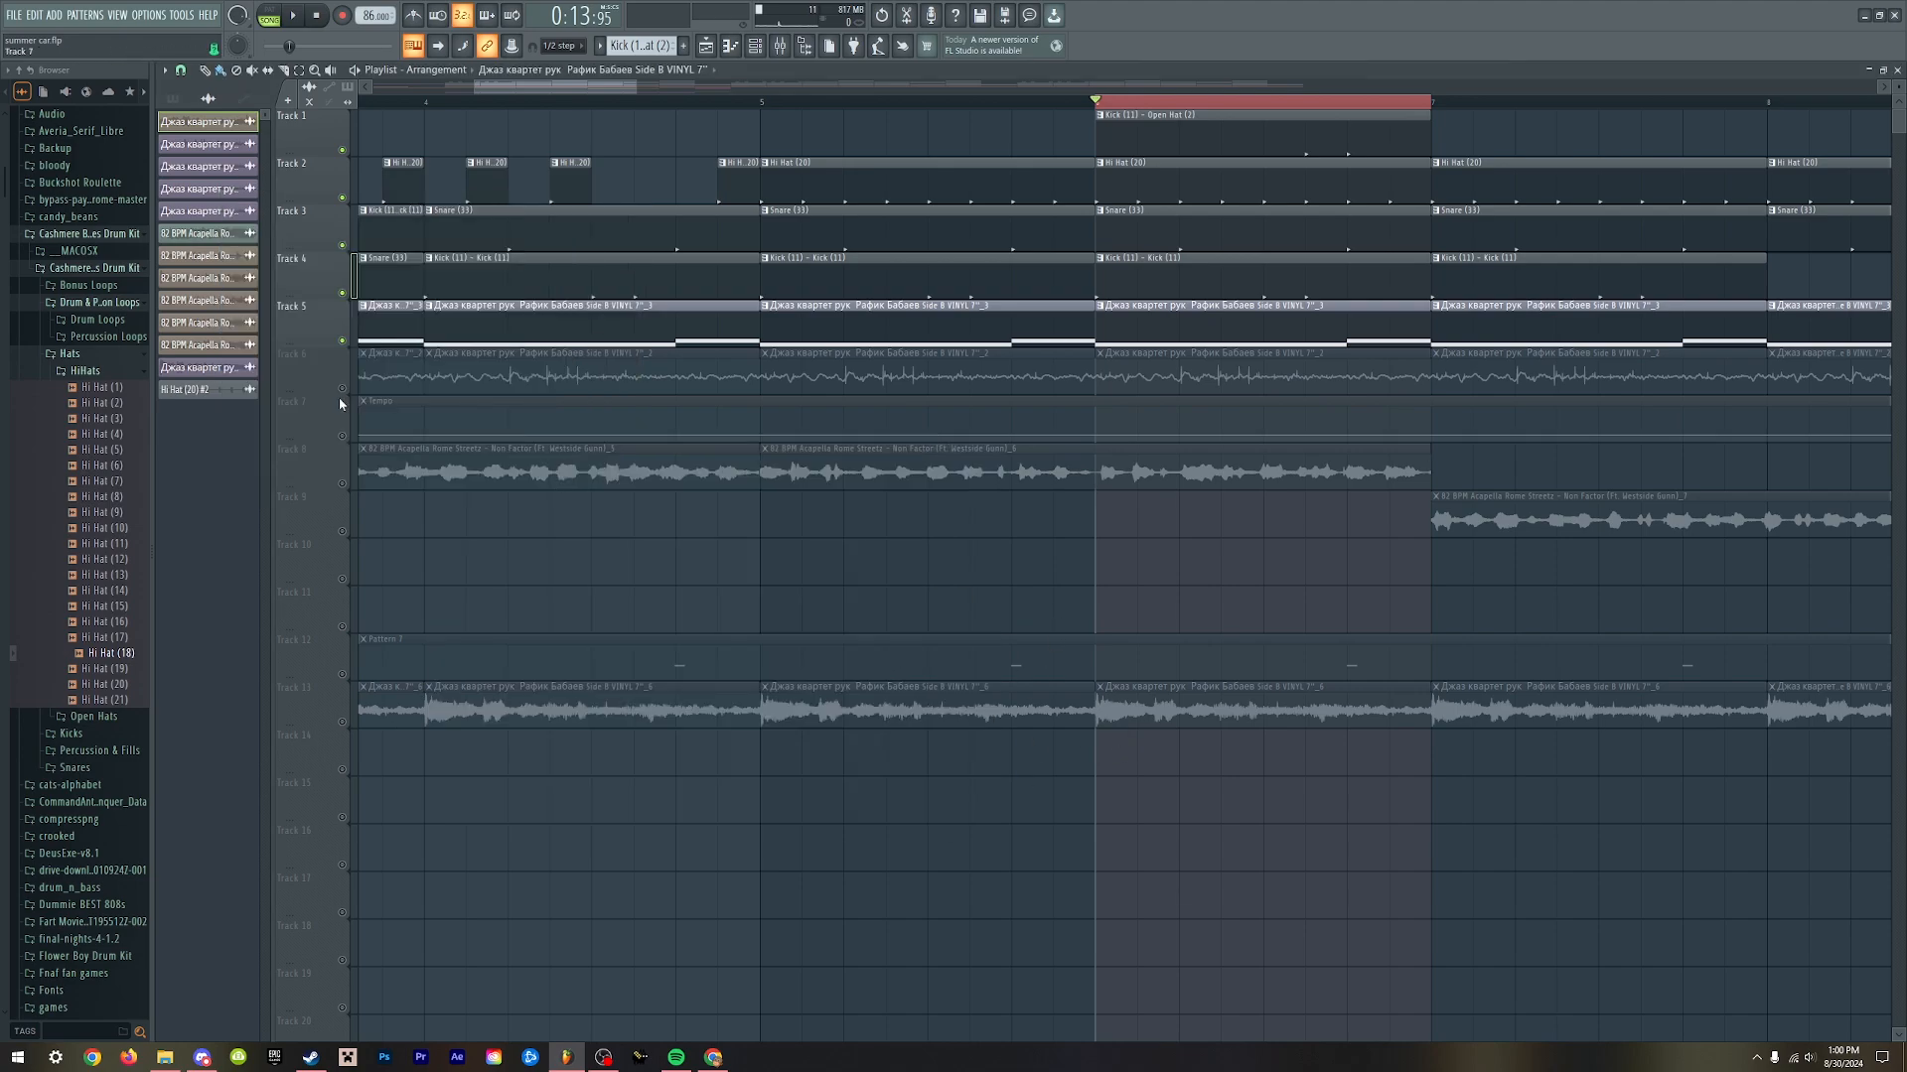
- Unmute Tracks 6 and 7, and check the Track 6 clip's settings and the effects on mixer insert 2
{"action": "left_click", "coordinate": [341, 389]}
{"action": "double_click", "coordinate": [1157, 355]}
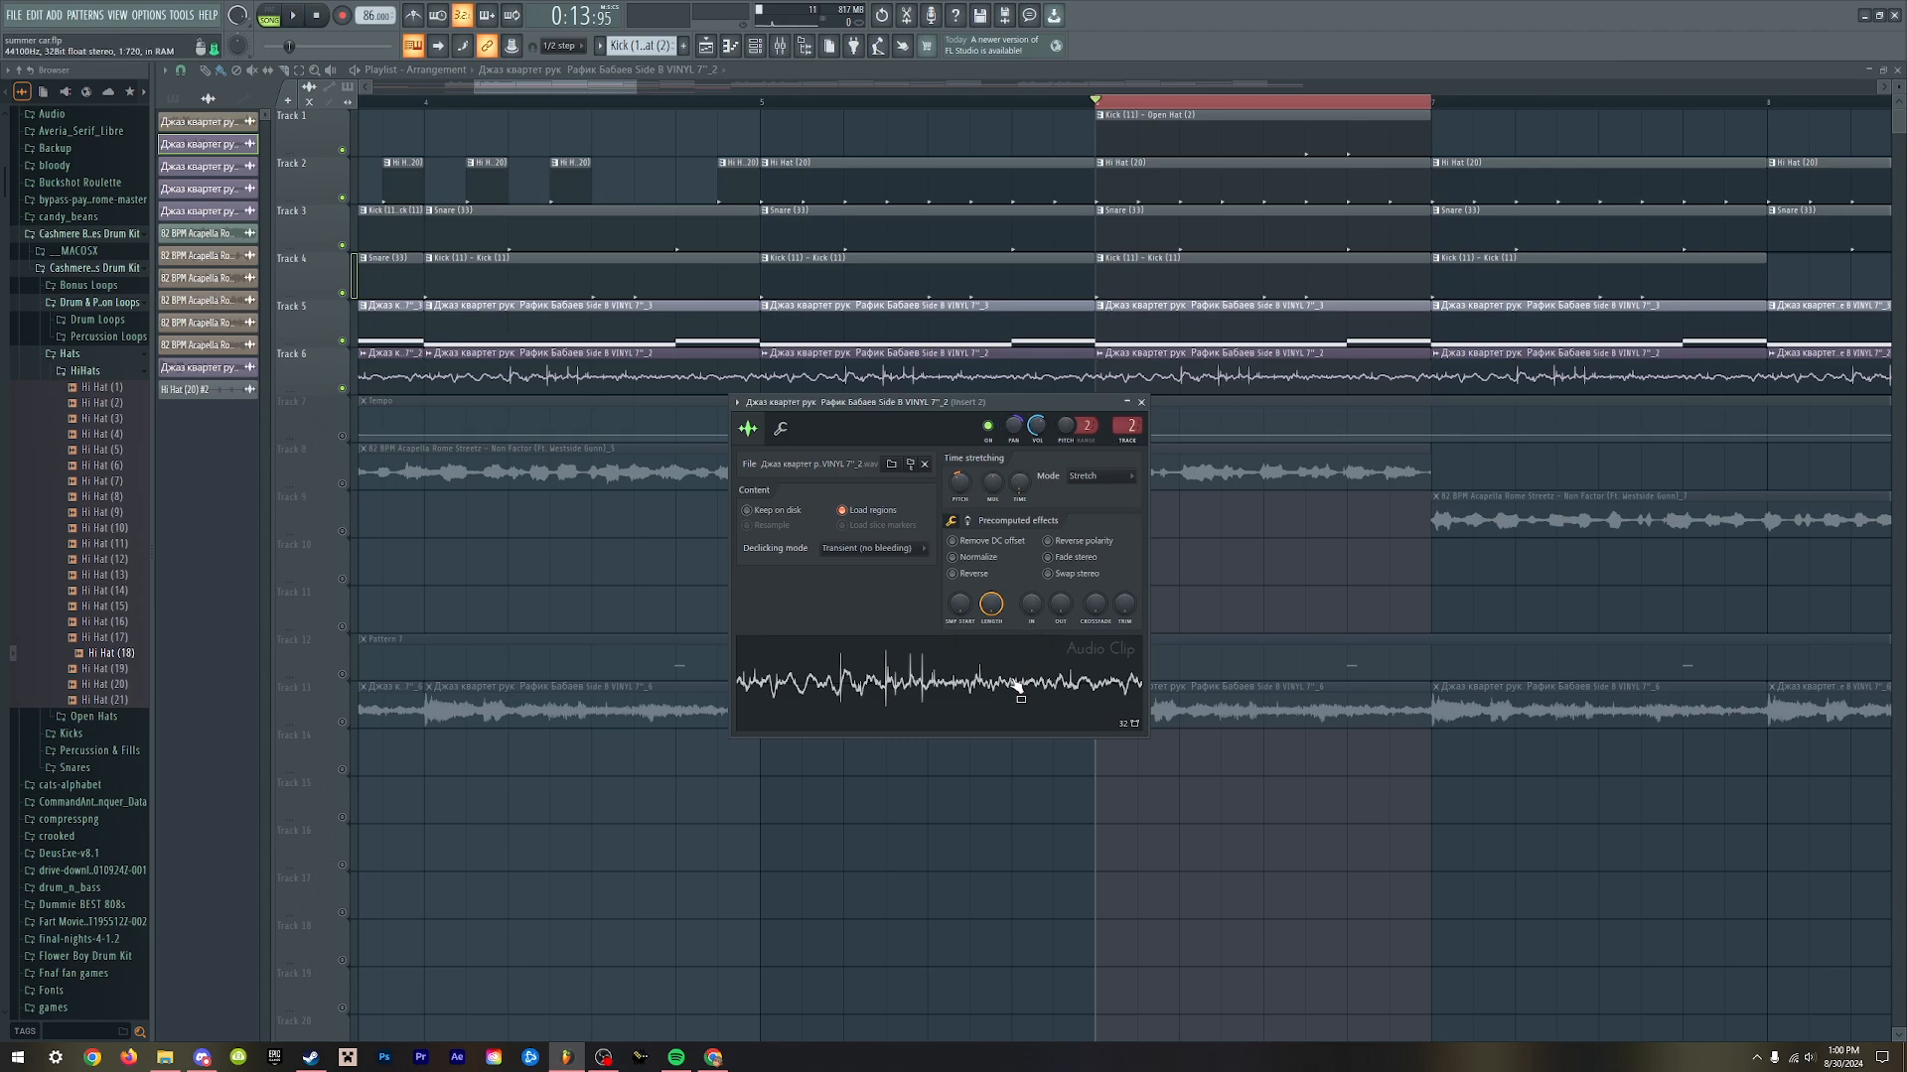
{"action": "left_click", "coordinate": [780, 45]}
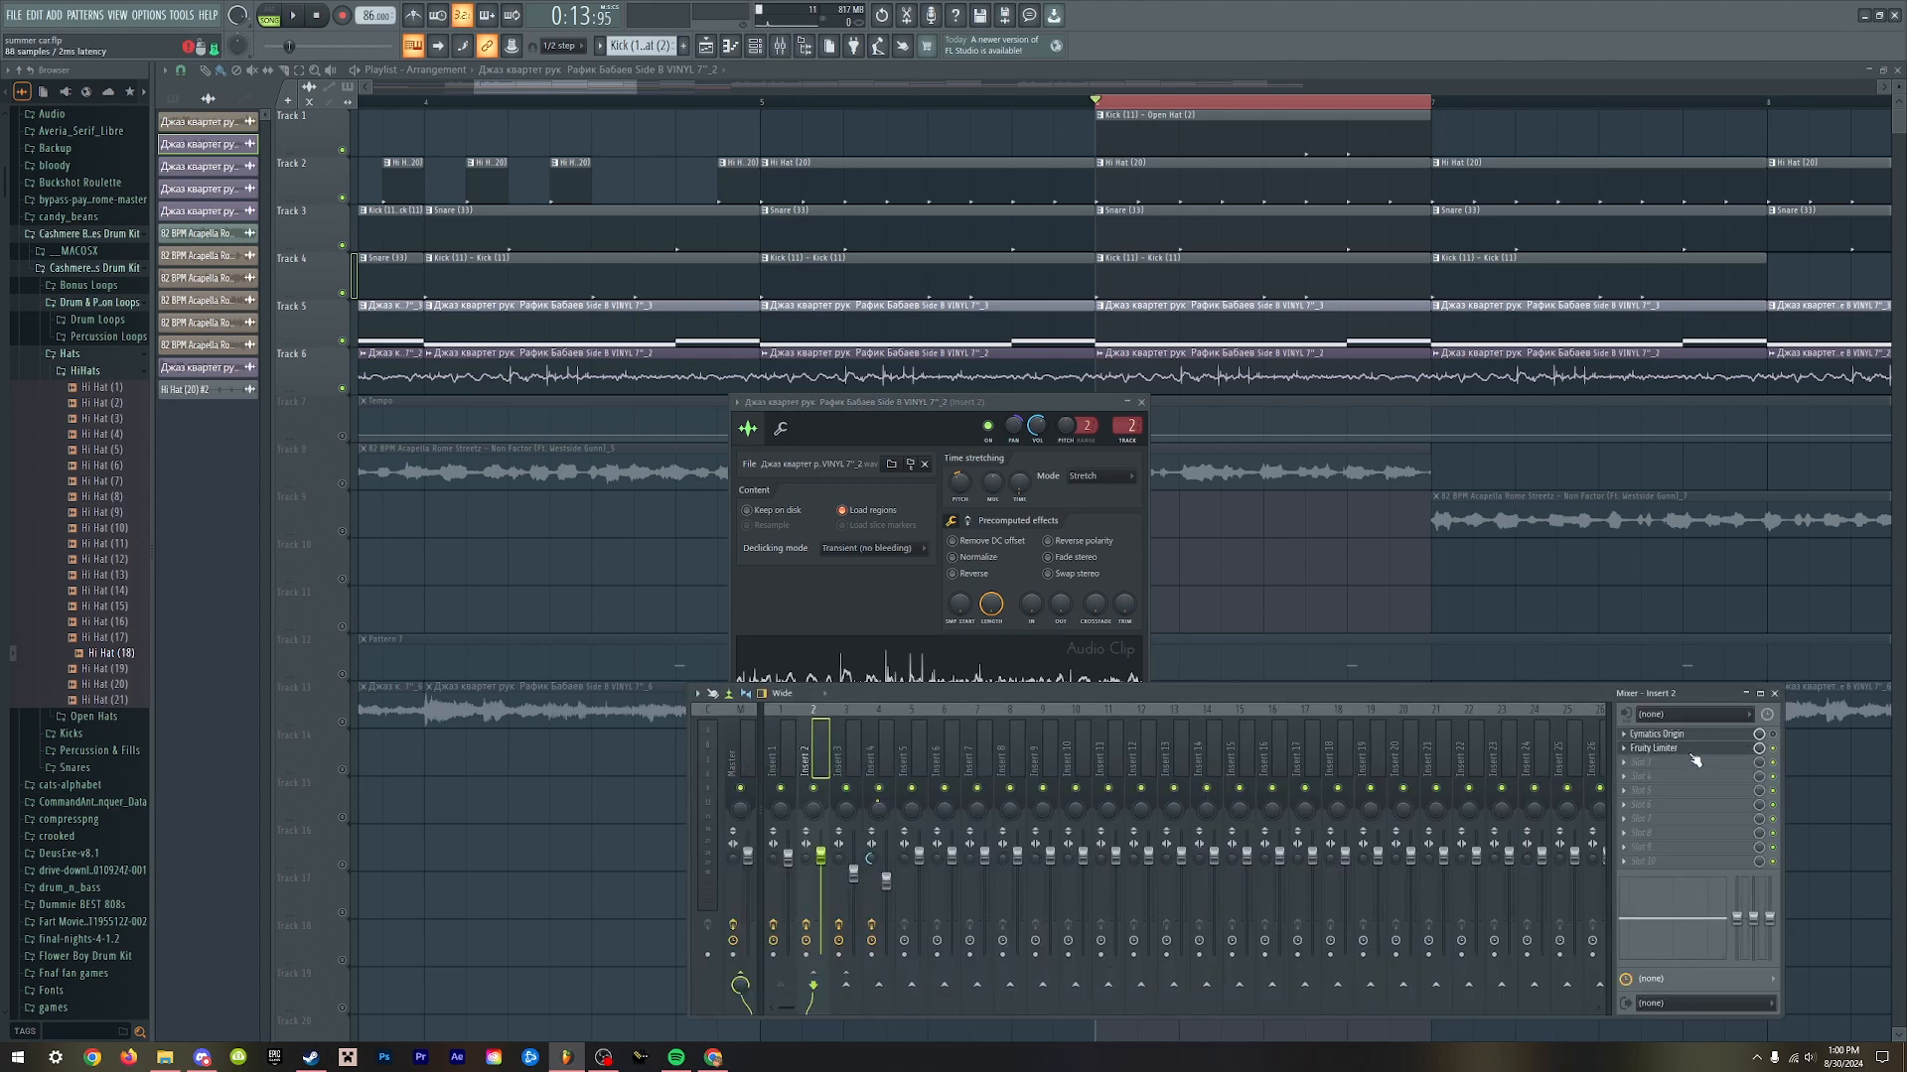
{"action": "left_click", "coordinate": [1092, 681]}
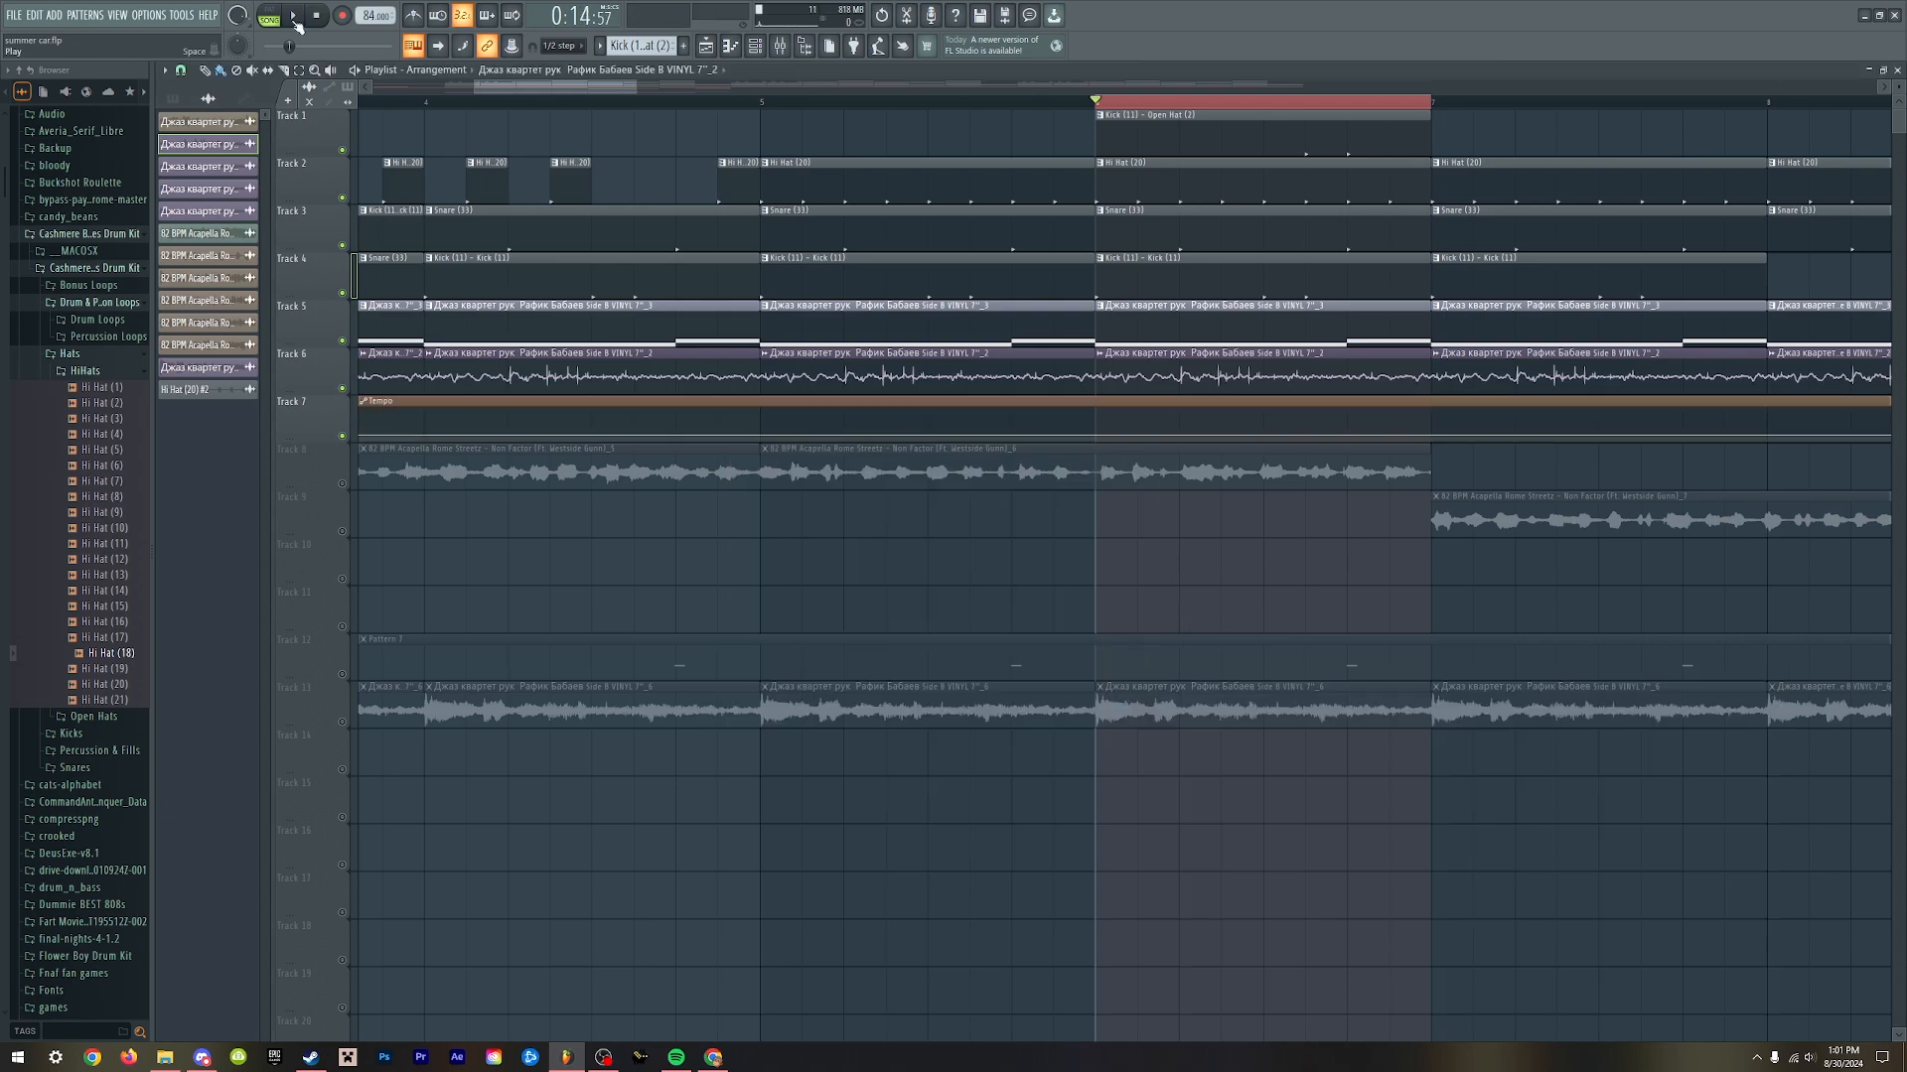
- Play the looped bar twice with the Track 6 noise clip and the Tempo automation included
{"action": "left_click", "coordinate": [295, 18]}
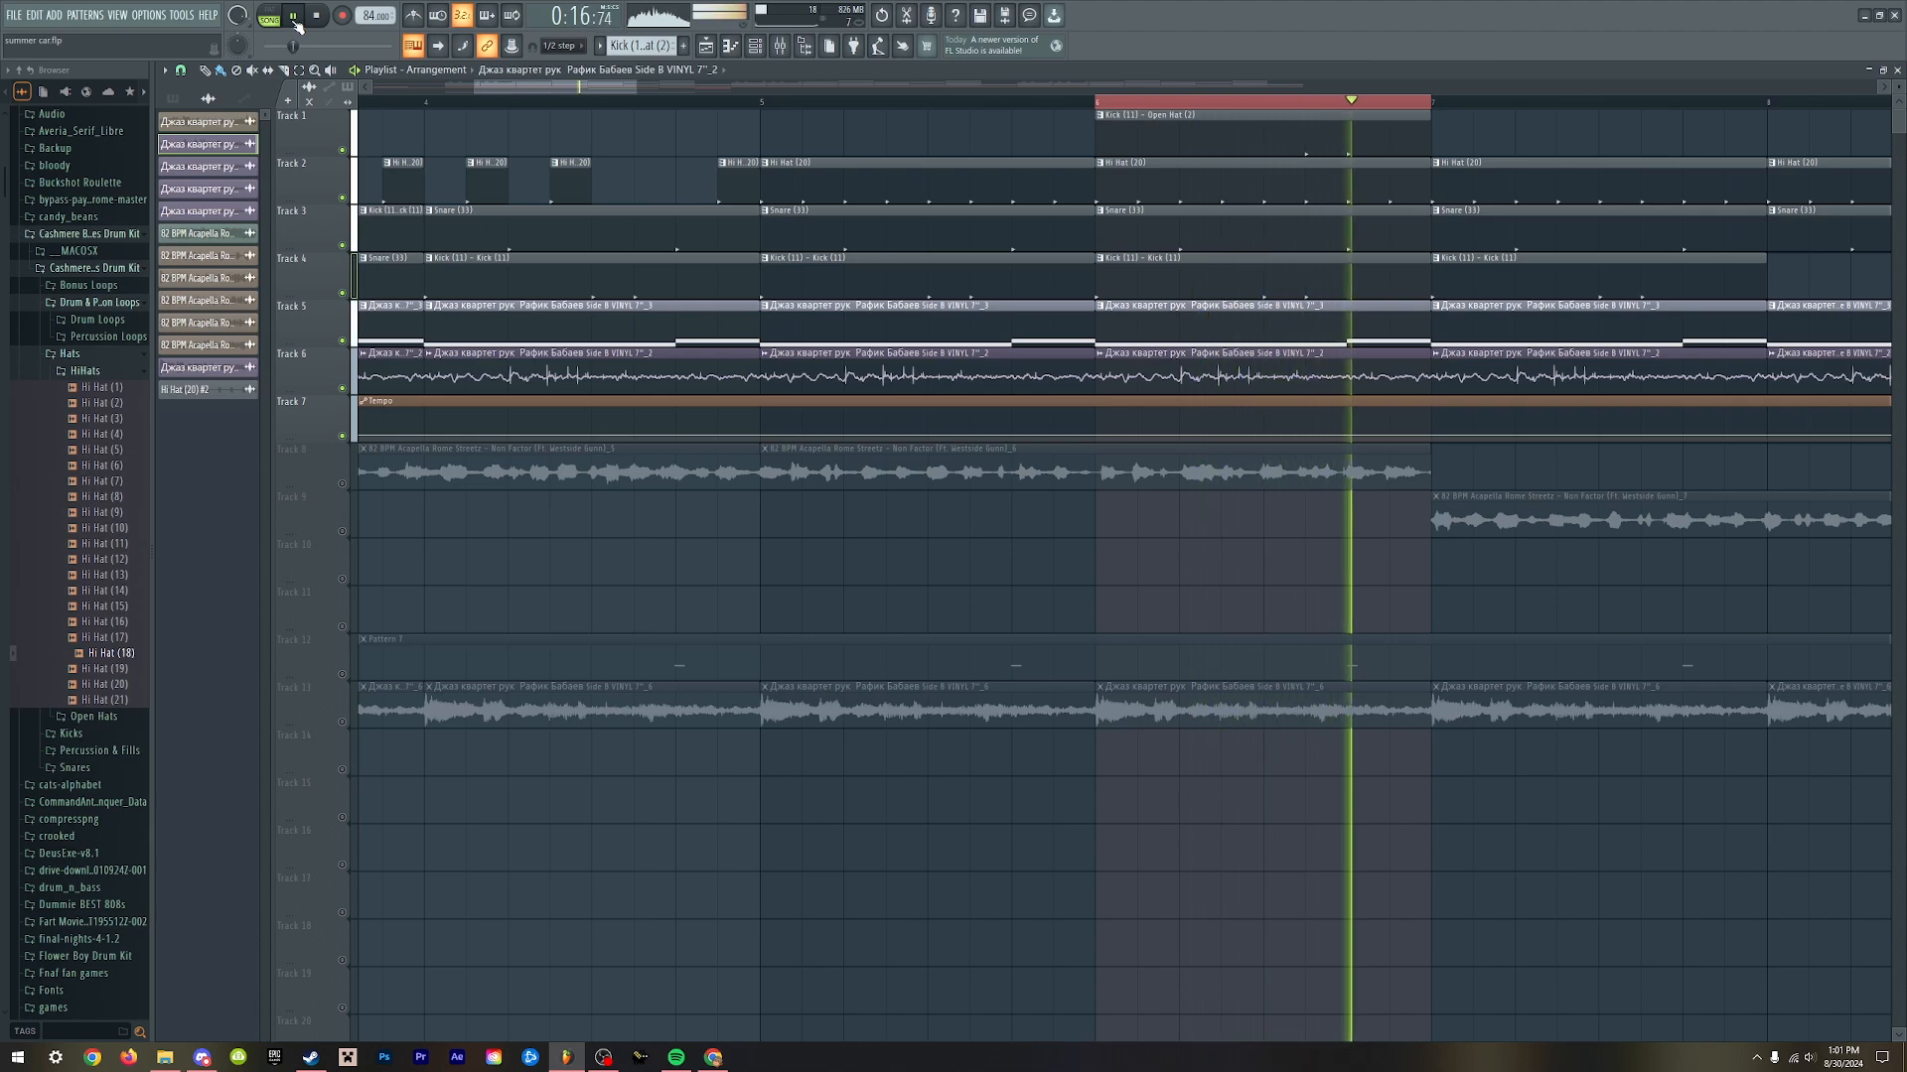
{"action": "left_click", "coordinate": [296, 19]}
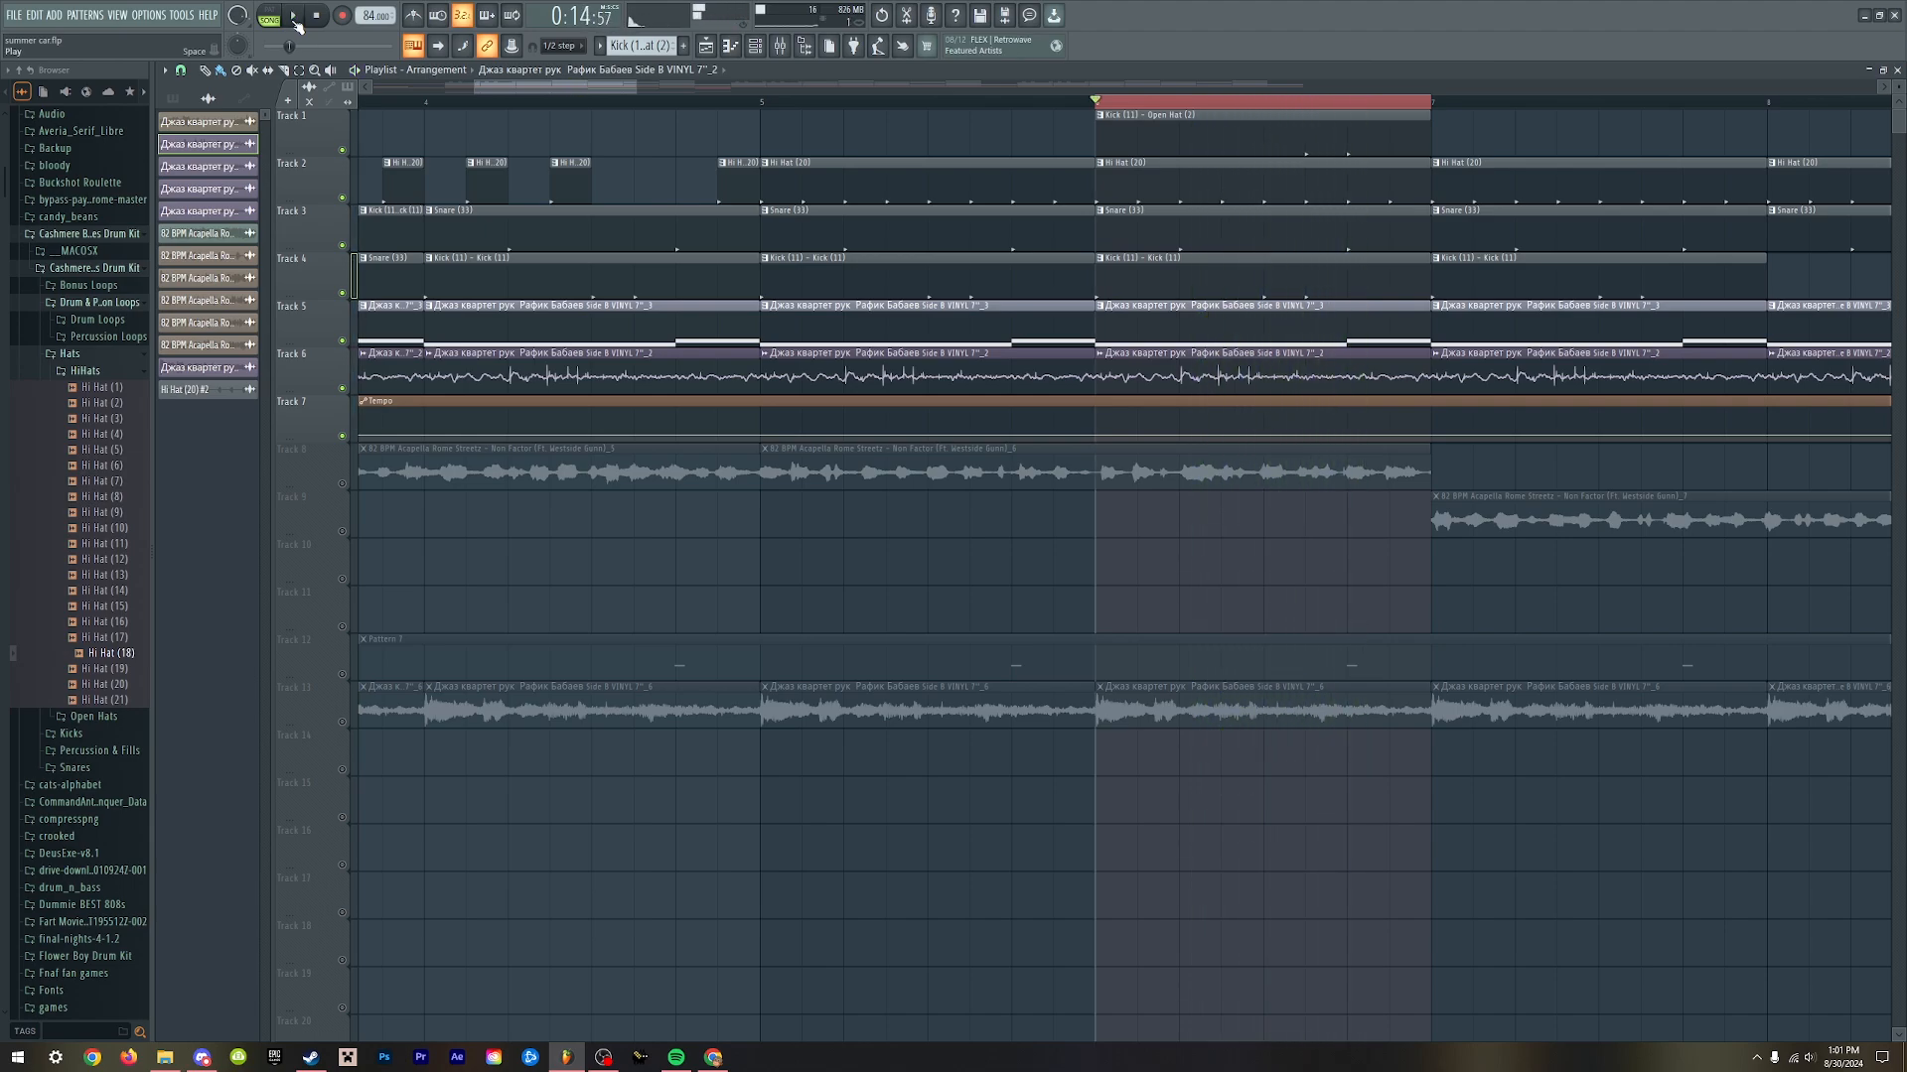
{"action": "left_click", "coordinate": [295, 19]}
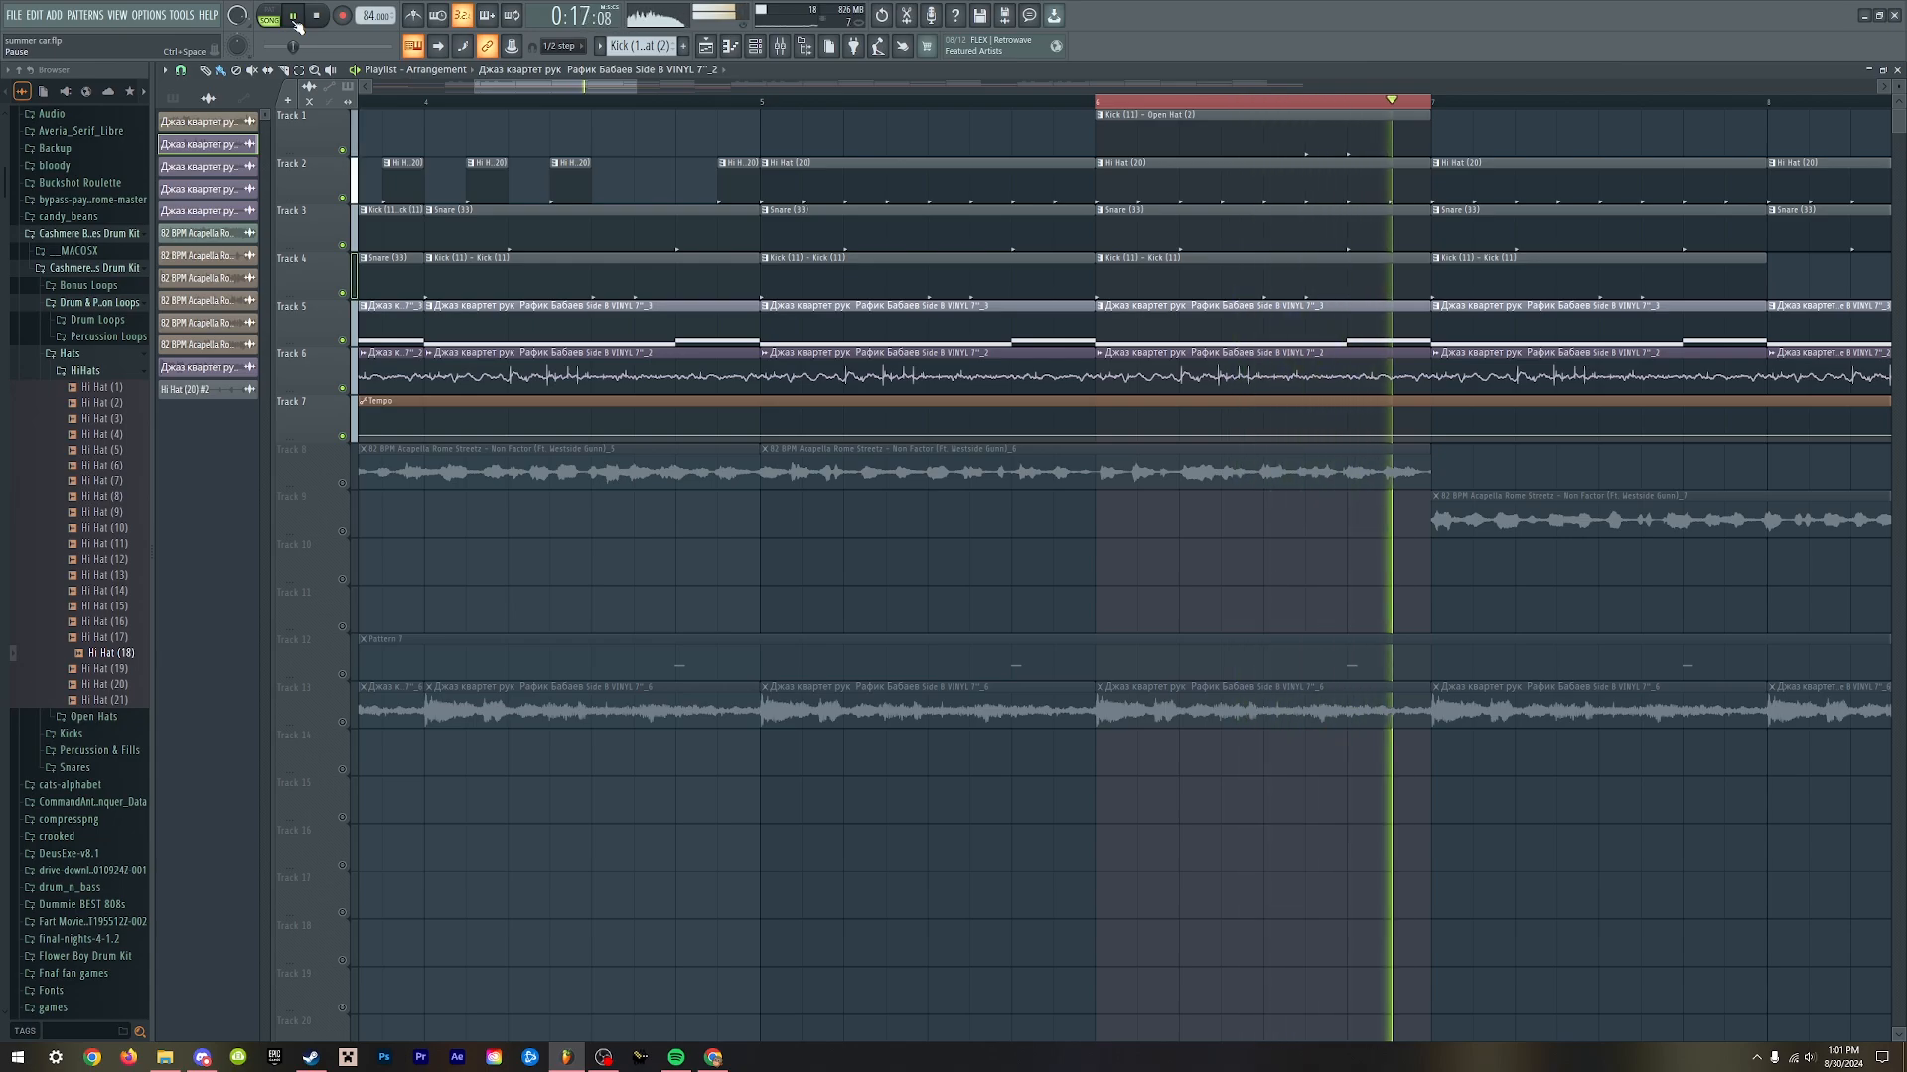
{"action": "key", "text": "space"}
- Unmute Track 12 and open its Pattern 7 in the Channel rack to show the open hat steps
{"action": "scroll", "coordinate": [757, 547], "scroll_direction": "down", "scroll_amount": 4}
{"action": "scroll", "coordinate": [757, 547], "scroll_direction": "up", "scroll_amount": 3}
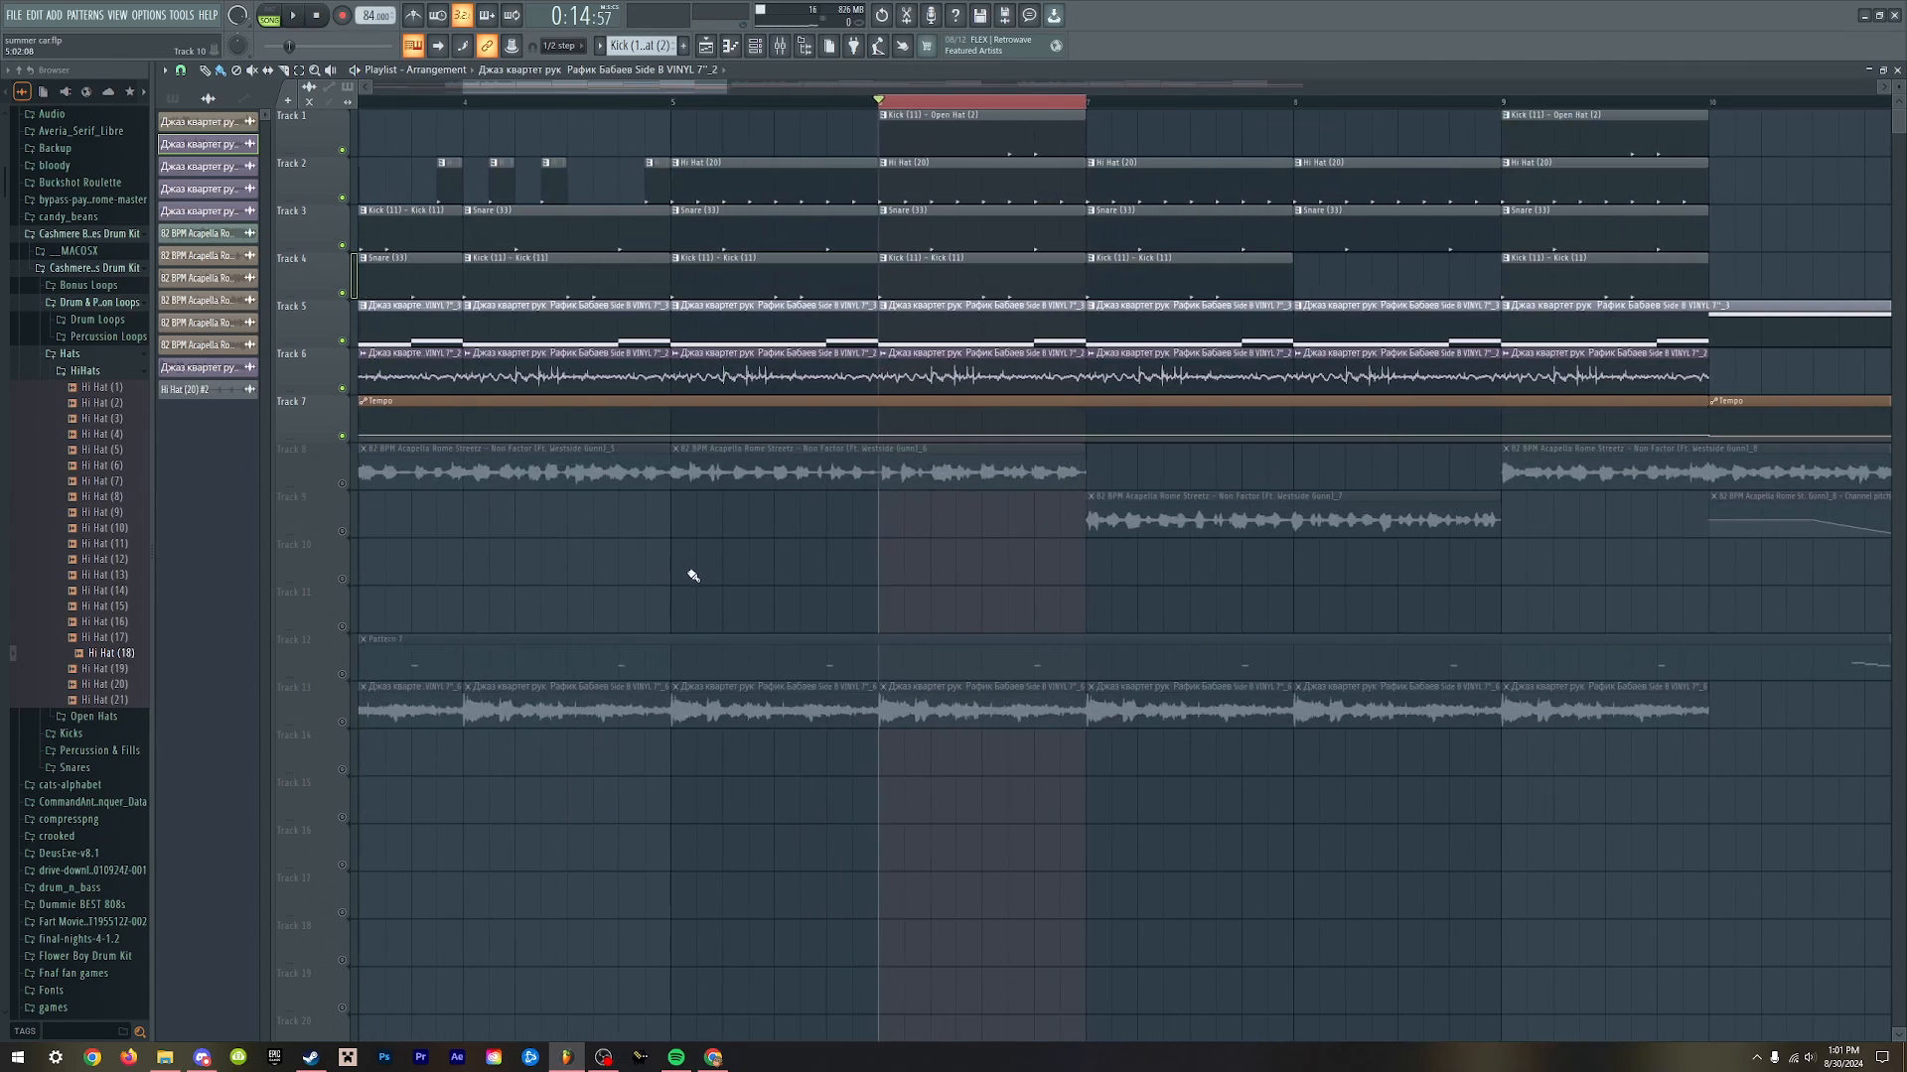
{"action": "scroll", "coordinate": [470, 699], "scroll_direction": "down", "scroll_amount": 5}
{"action": "left_click", "coordinate": [344, 675]}
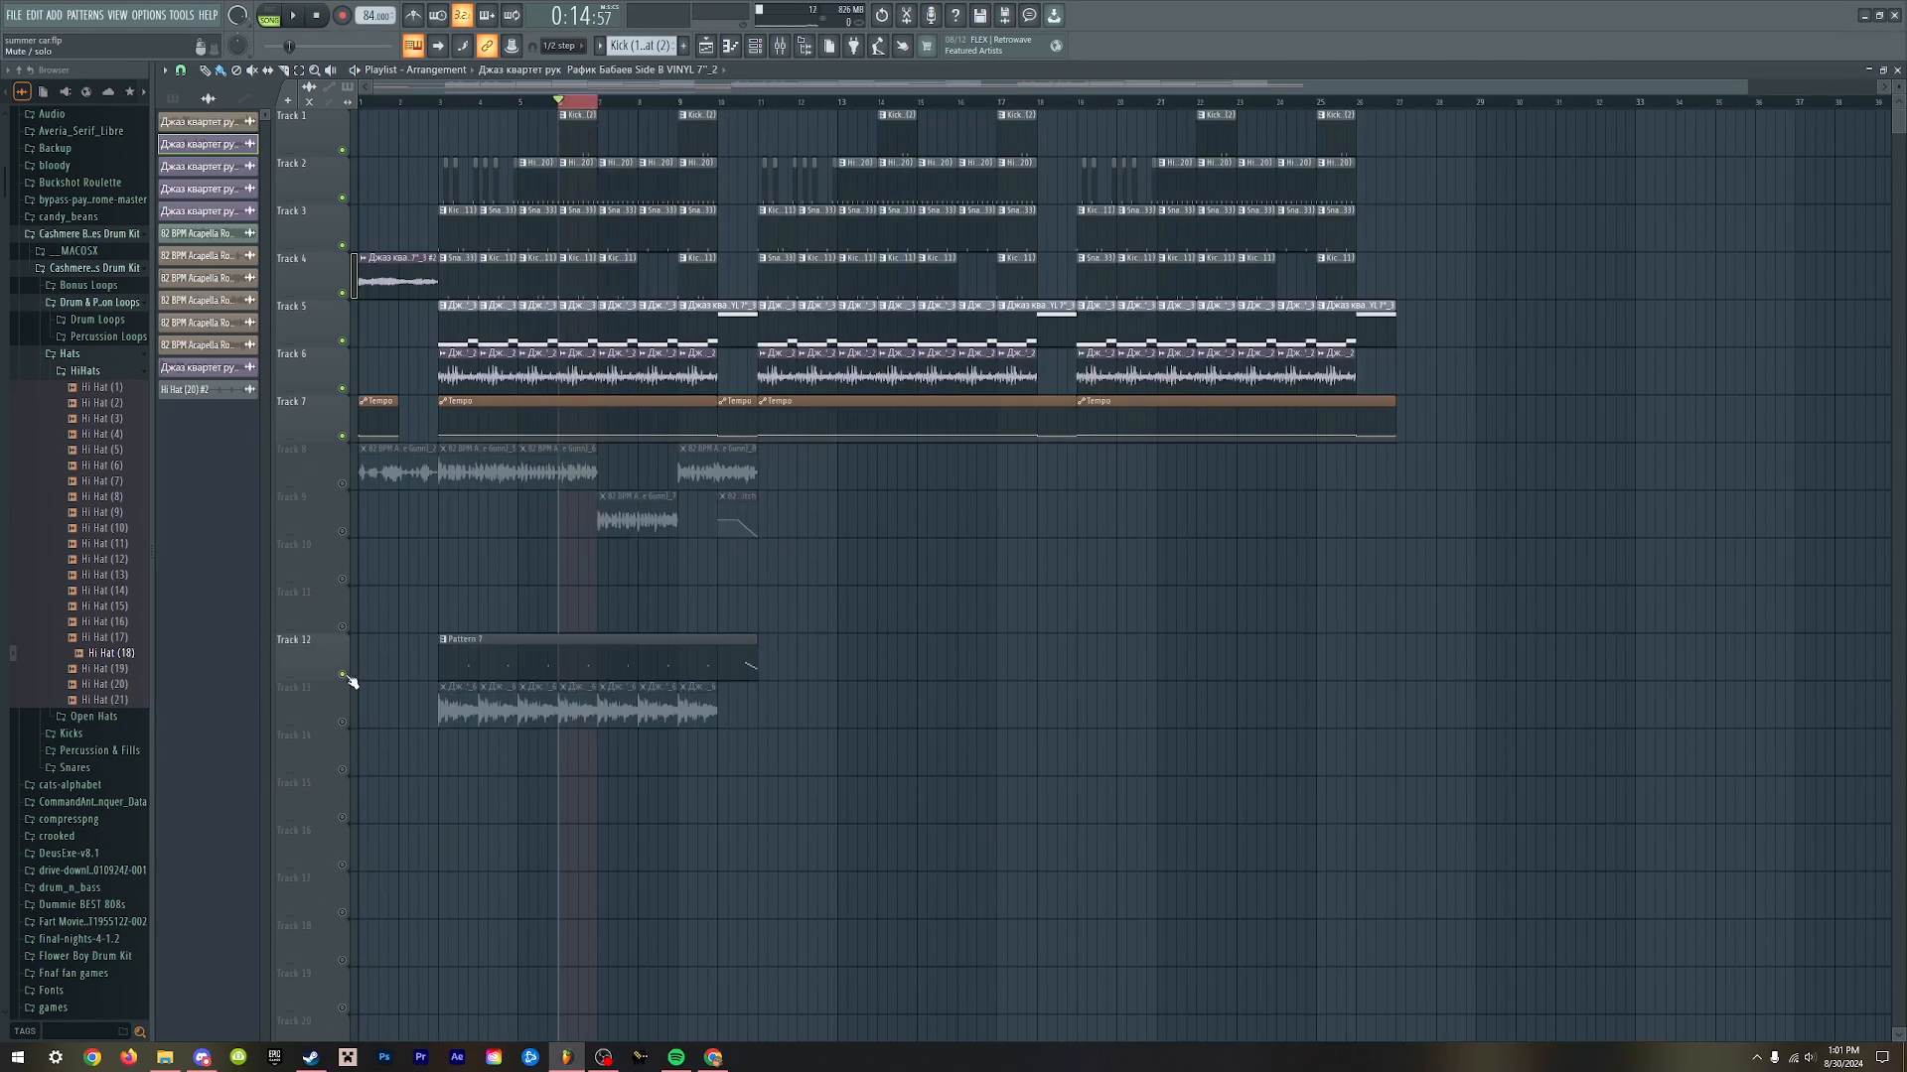
{"action": "scroll", "coordinate": [523, 651], "scroll_direction": "up", "scroll_amount": 6}
{"action": "scroll", "coordinate": [833, 626], "scroll_direction": "up", "scroll_amount": 2}
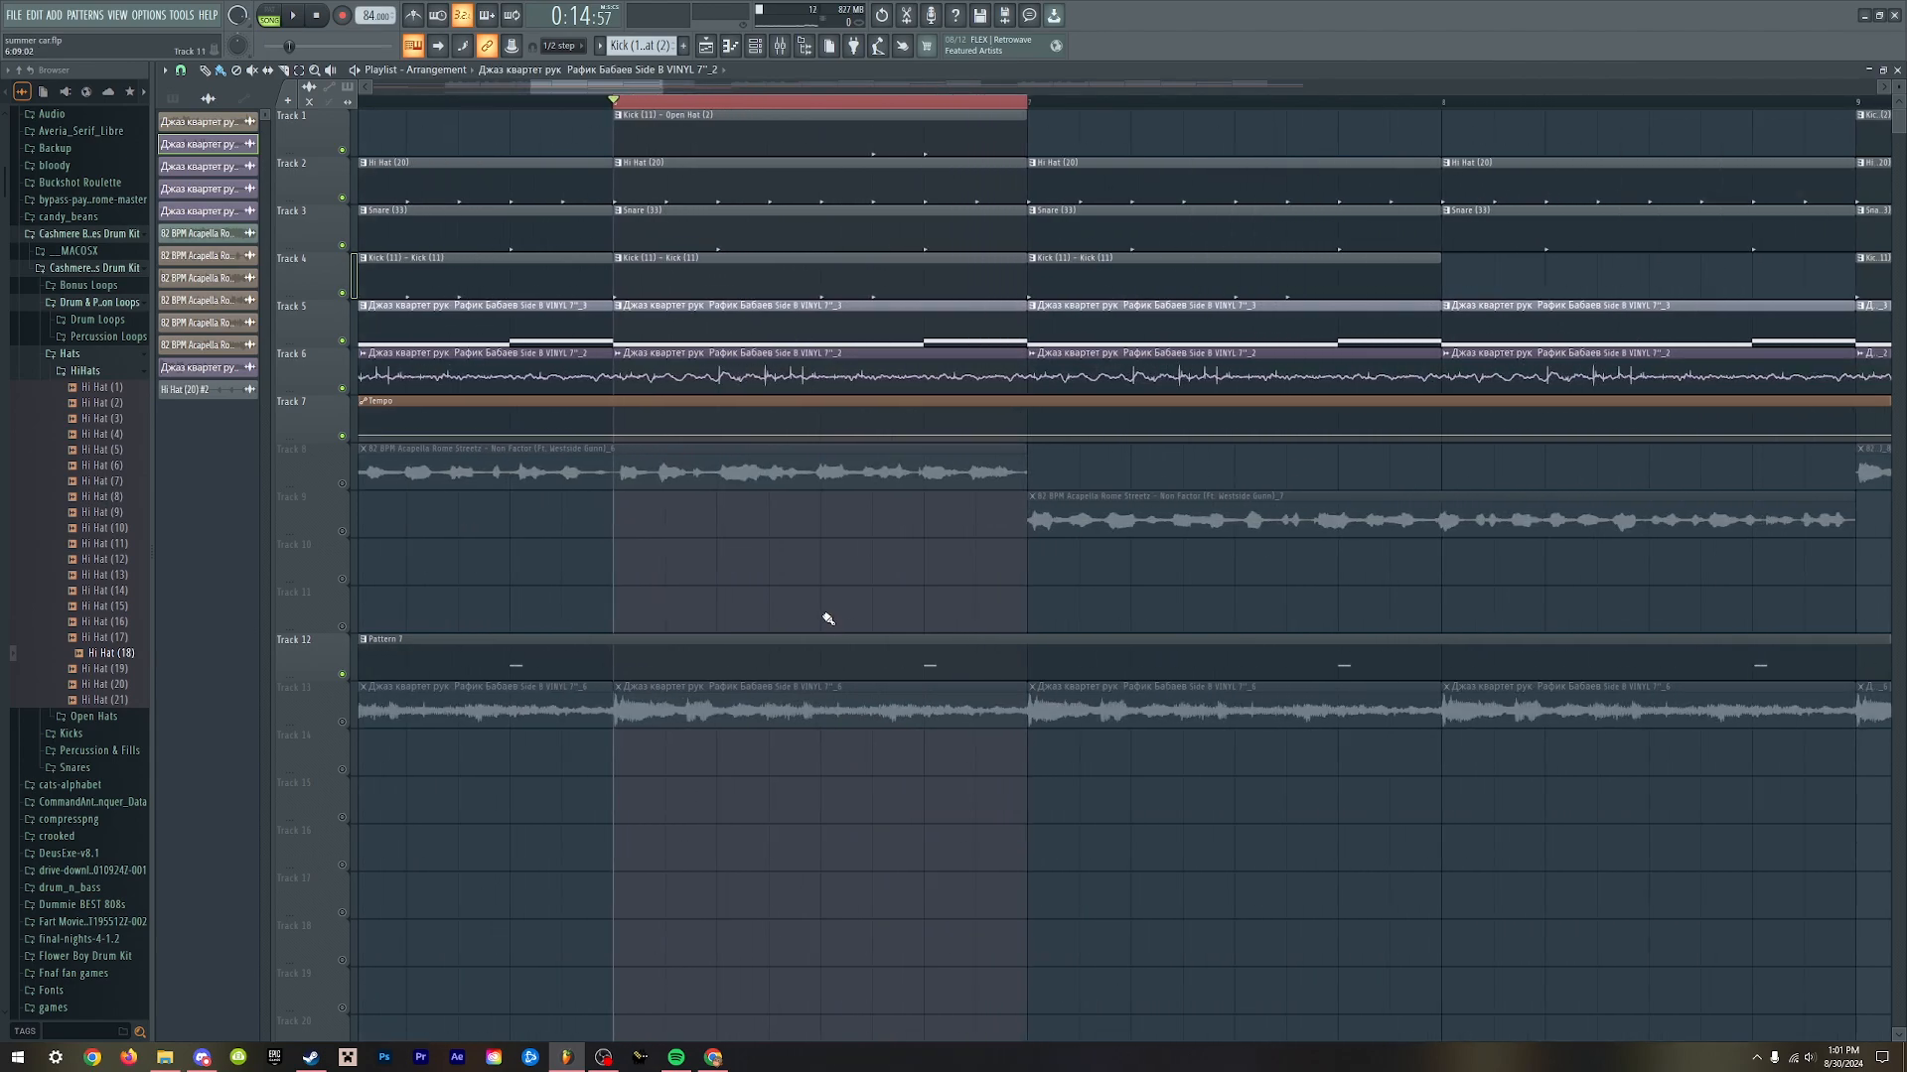
{"action": "left_click", "coordinate": [812, 646]}
{"action": "left_click", "coordinate": [754, 46]}
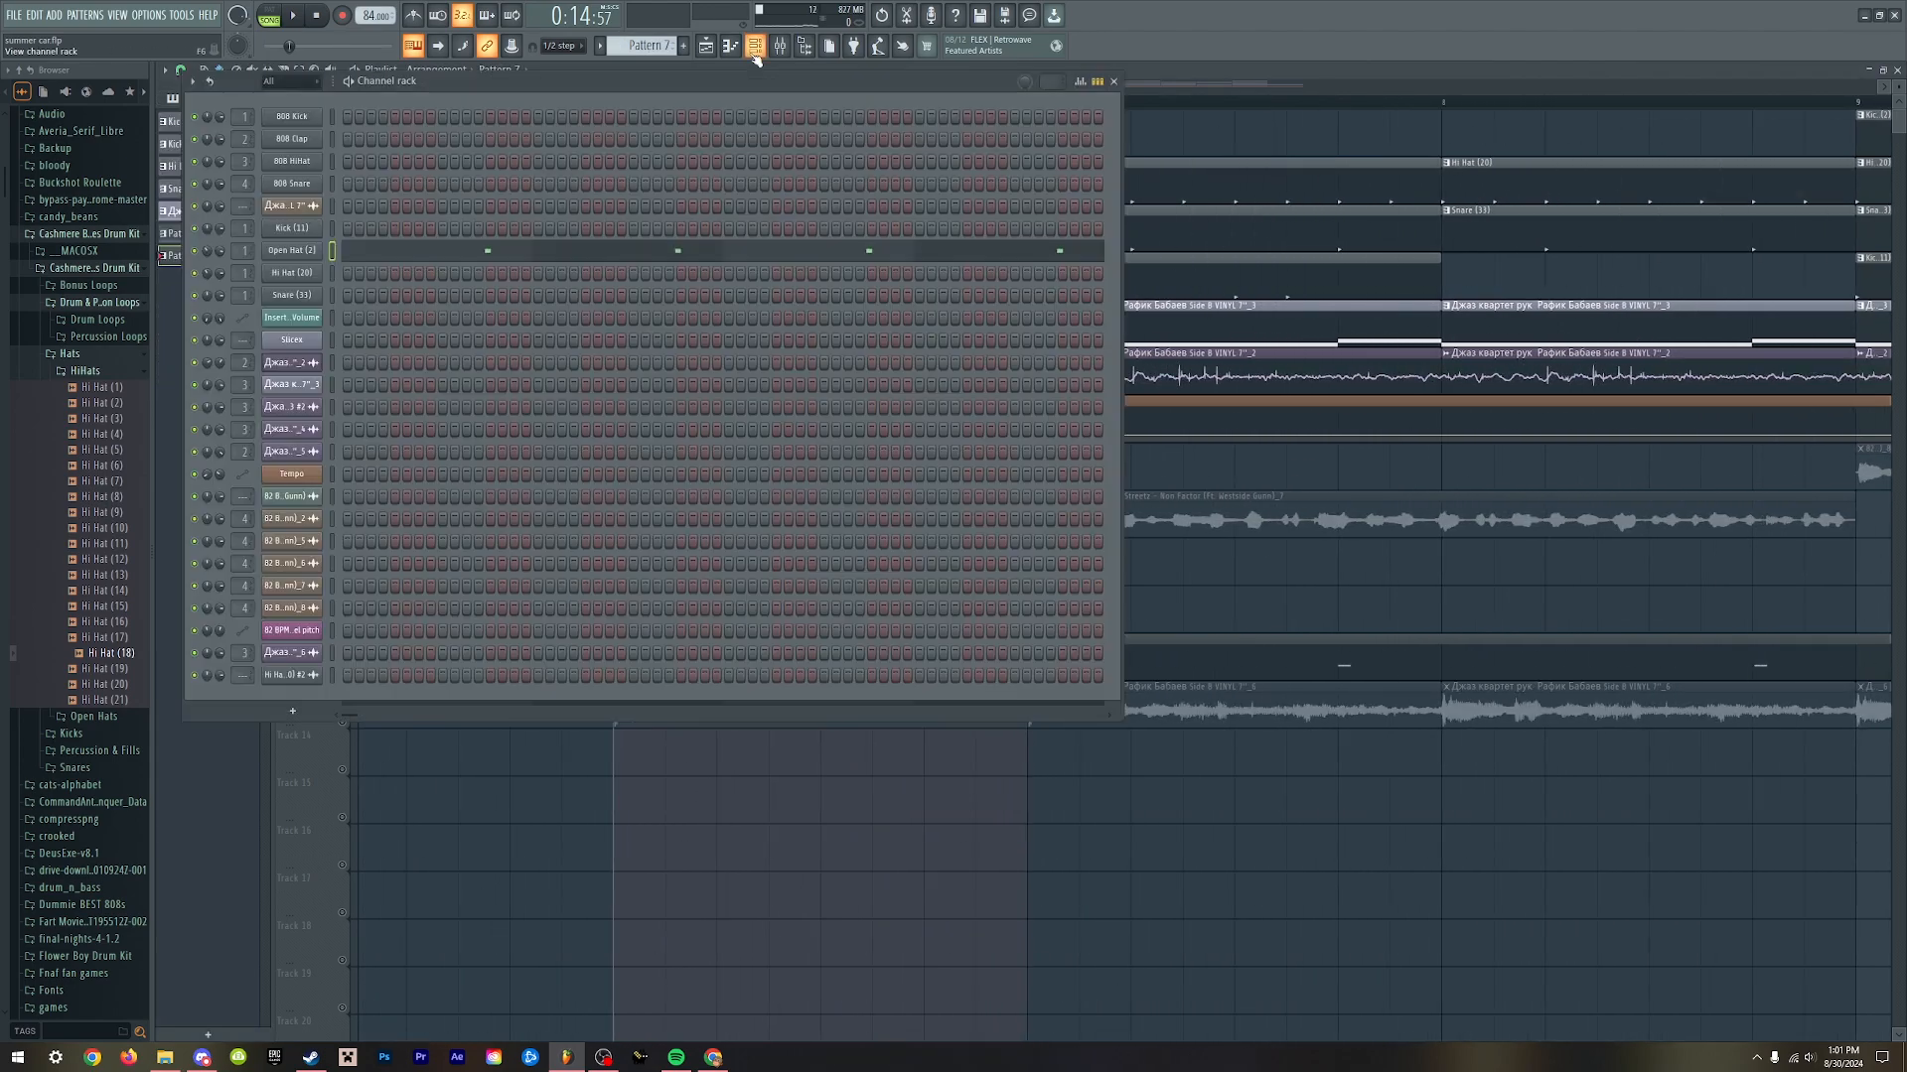
- Play Pattern 7 alone, close the Channel rack and play the looped bar with the open hat included
{"action": "key", "text": "space"}
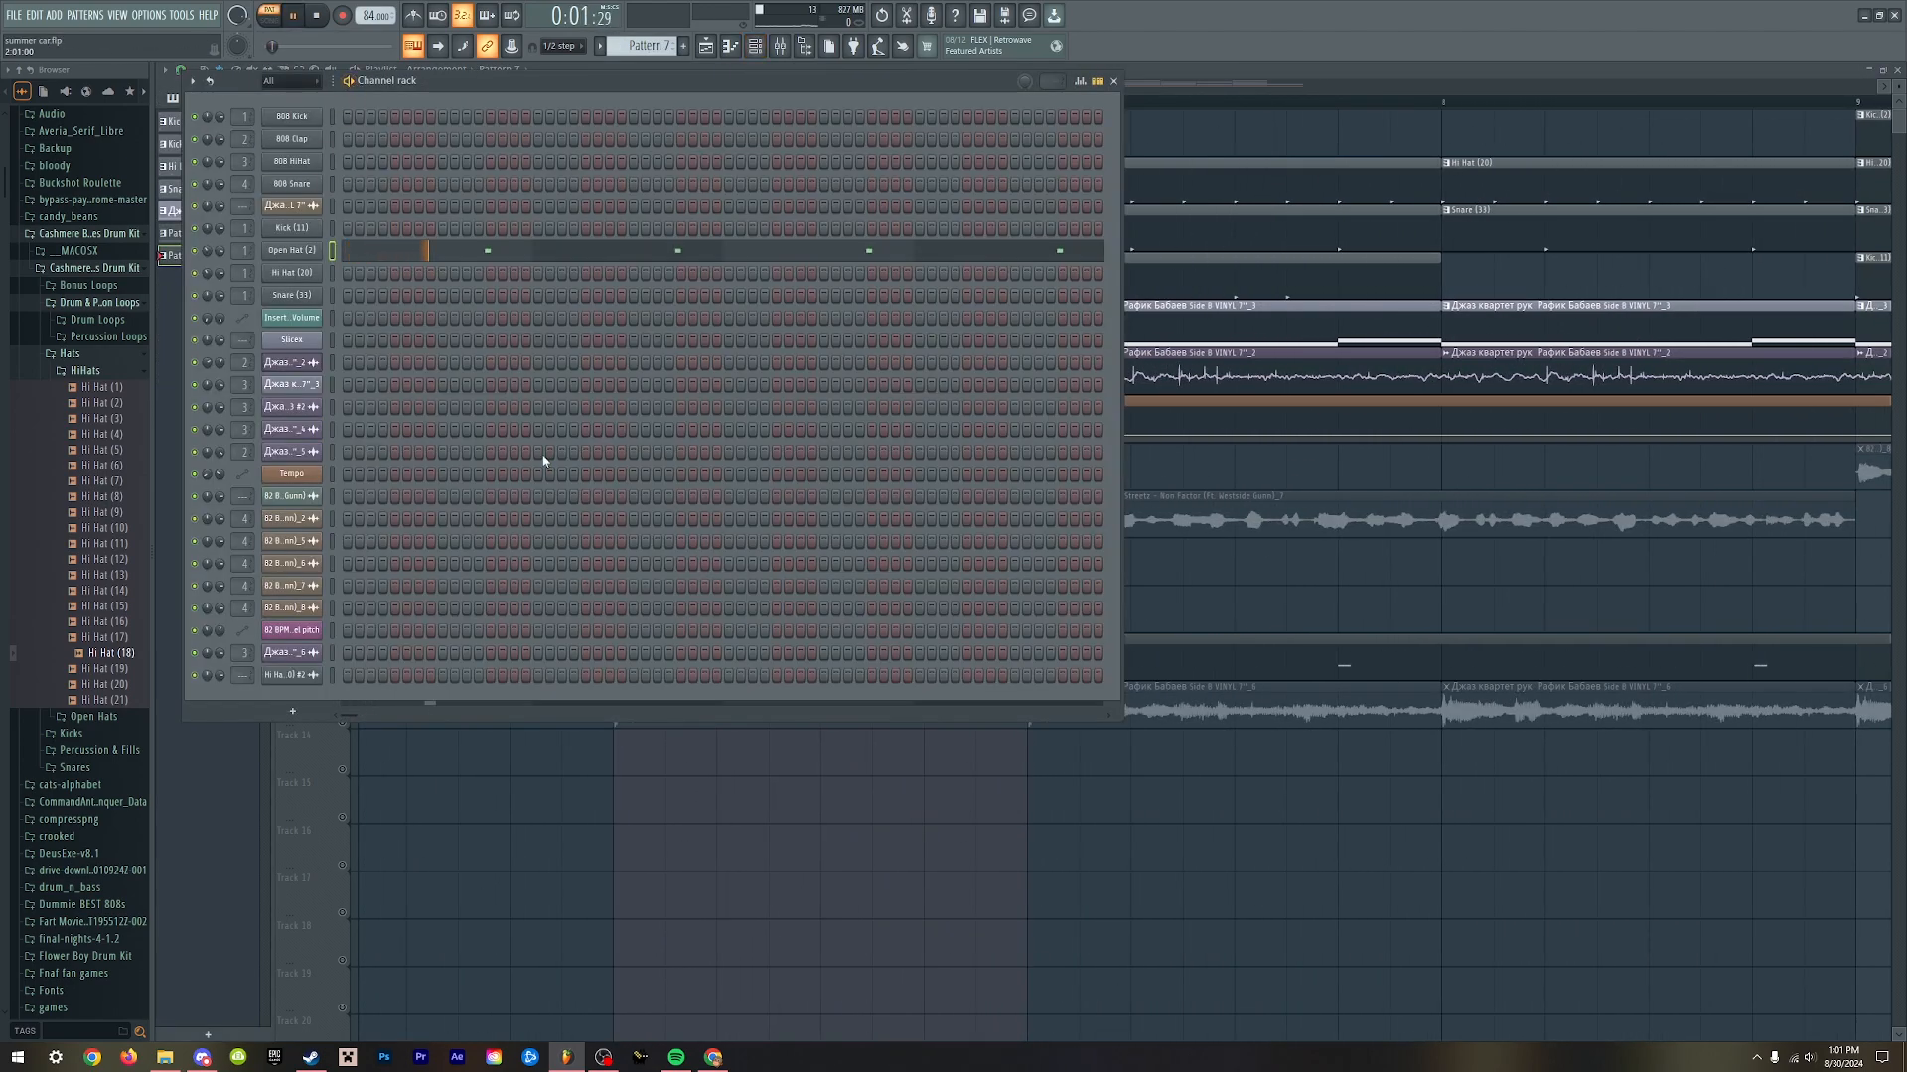
{"action": "key", "text": "space"}
{"action": "key", "text": "F6"}
{"action": "key", "text": "space"}
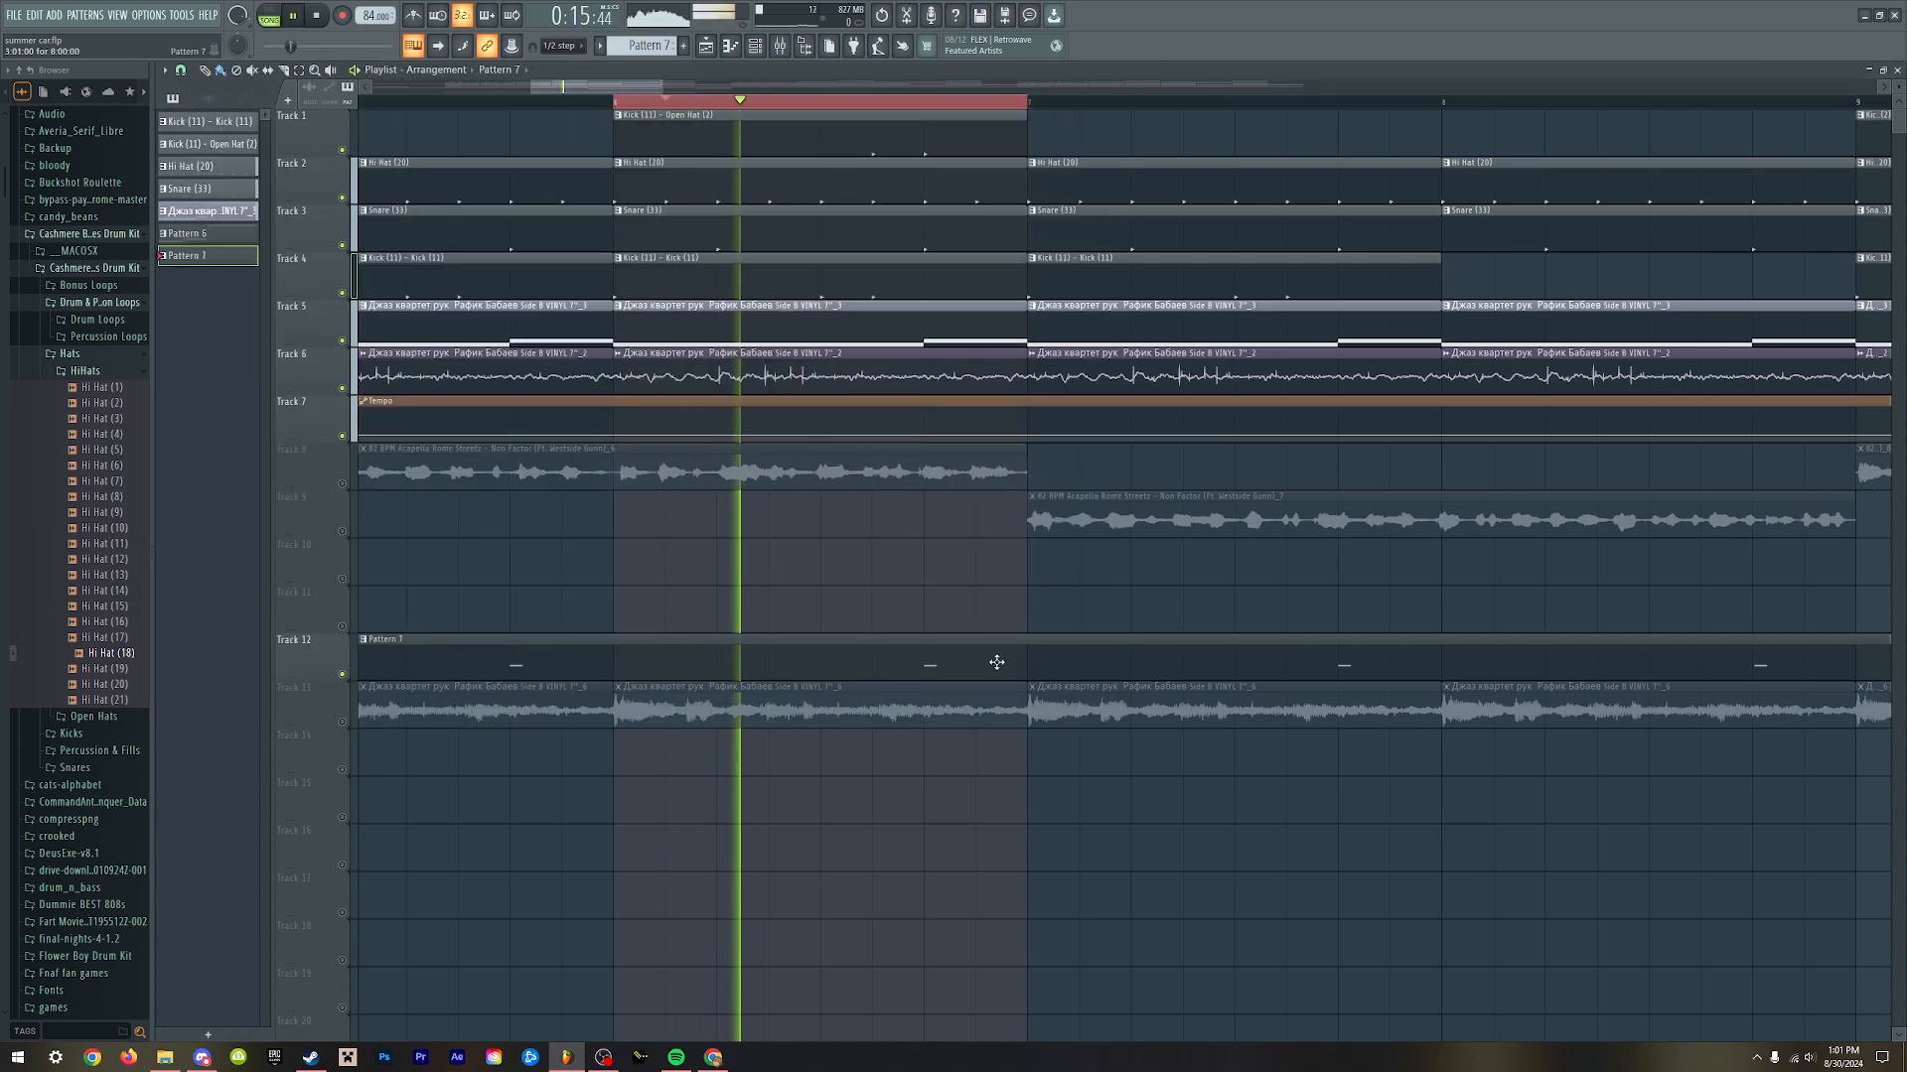
{"action": "scroll", "coordinate": [915, 809], "scroll_direction": "down", "scroll_amount": 6}
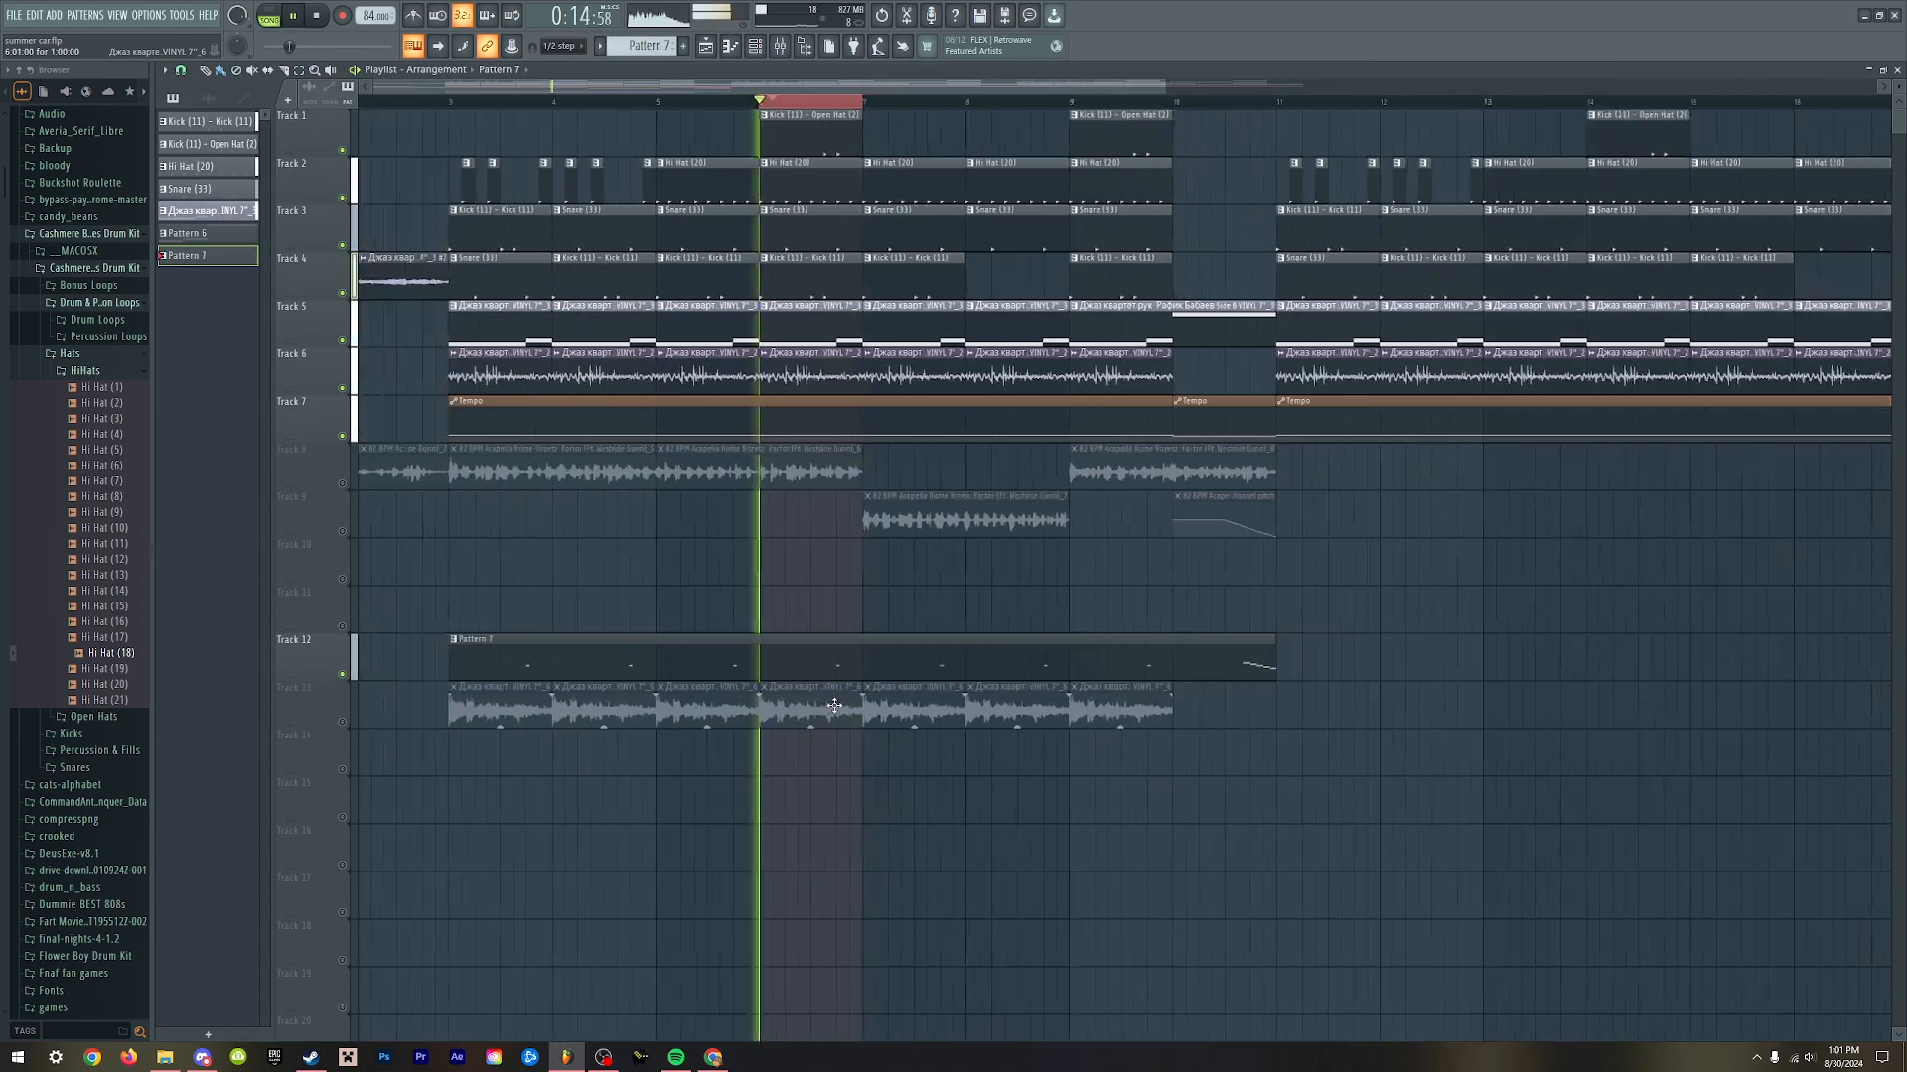
{"action": "left_click_drag", "start_coordinate": [681, 86], "coordinate": [550, 87]}
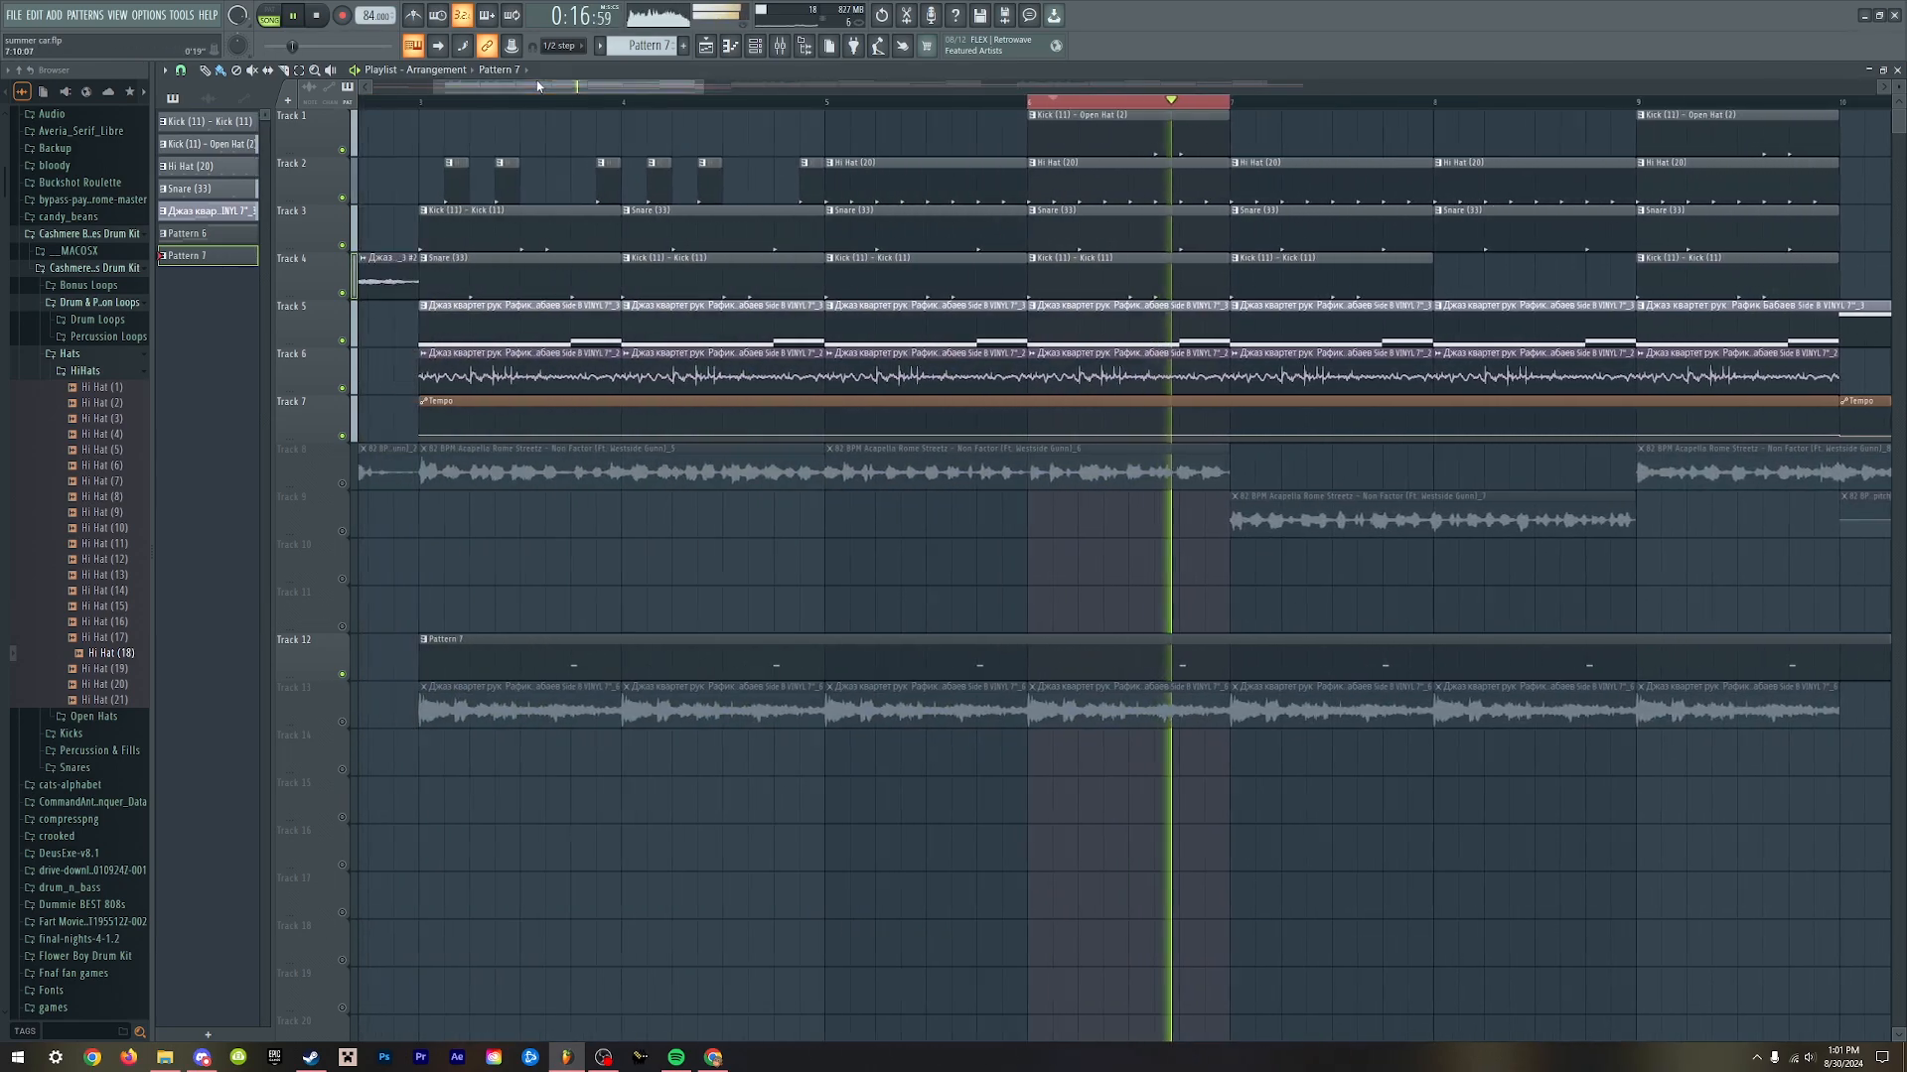
- Clear the loop selection around the Kick and Open Hat clip's bar and stop the playback
{"action": "double_click", "coordinate": [1061, 131]}
{"action": "left_click", "coordinate": [1062, 102]}
{"action": "left_click", "coordinate": [1065, 102]}
- Look over the playlist arrangement, including the Tempo automation clips and the layout of the drum and sample clips
{"action": "scroll", "coordinate": [978, 490], "scroll_direction": "down", "scroll_amount": 6}
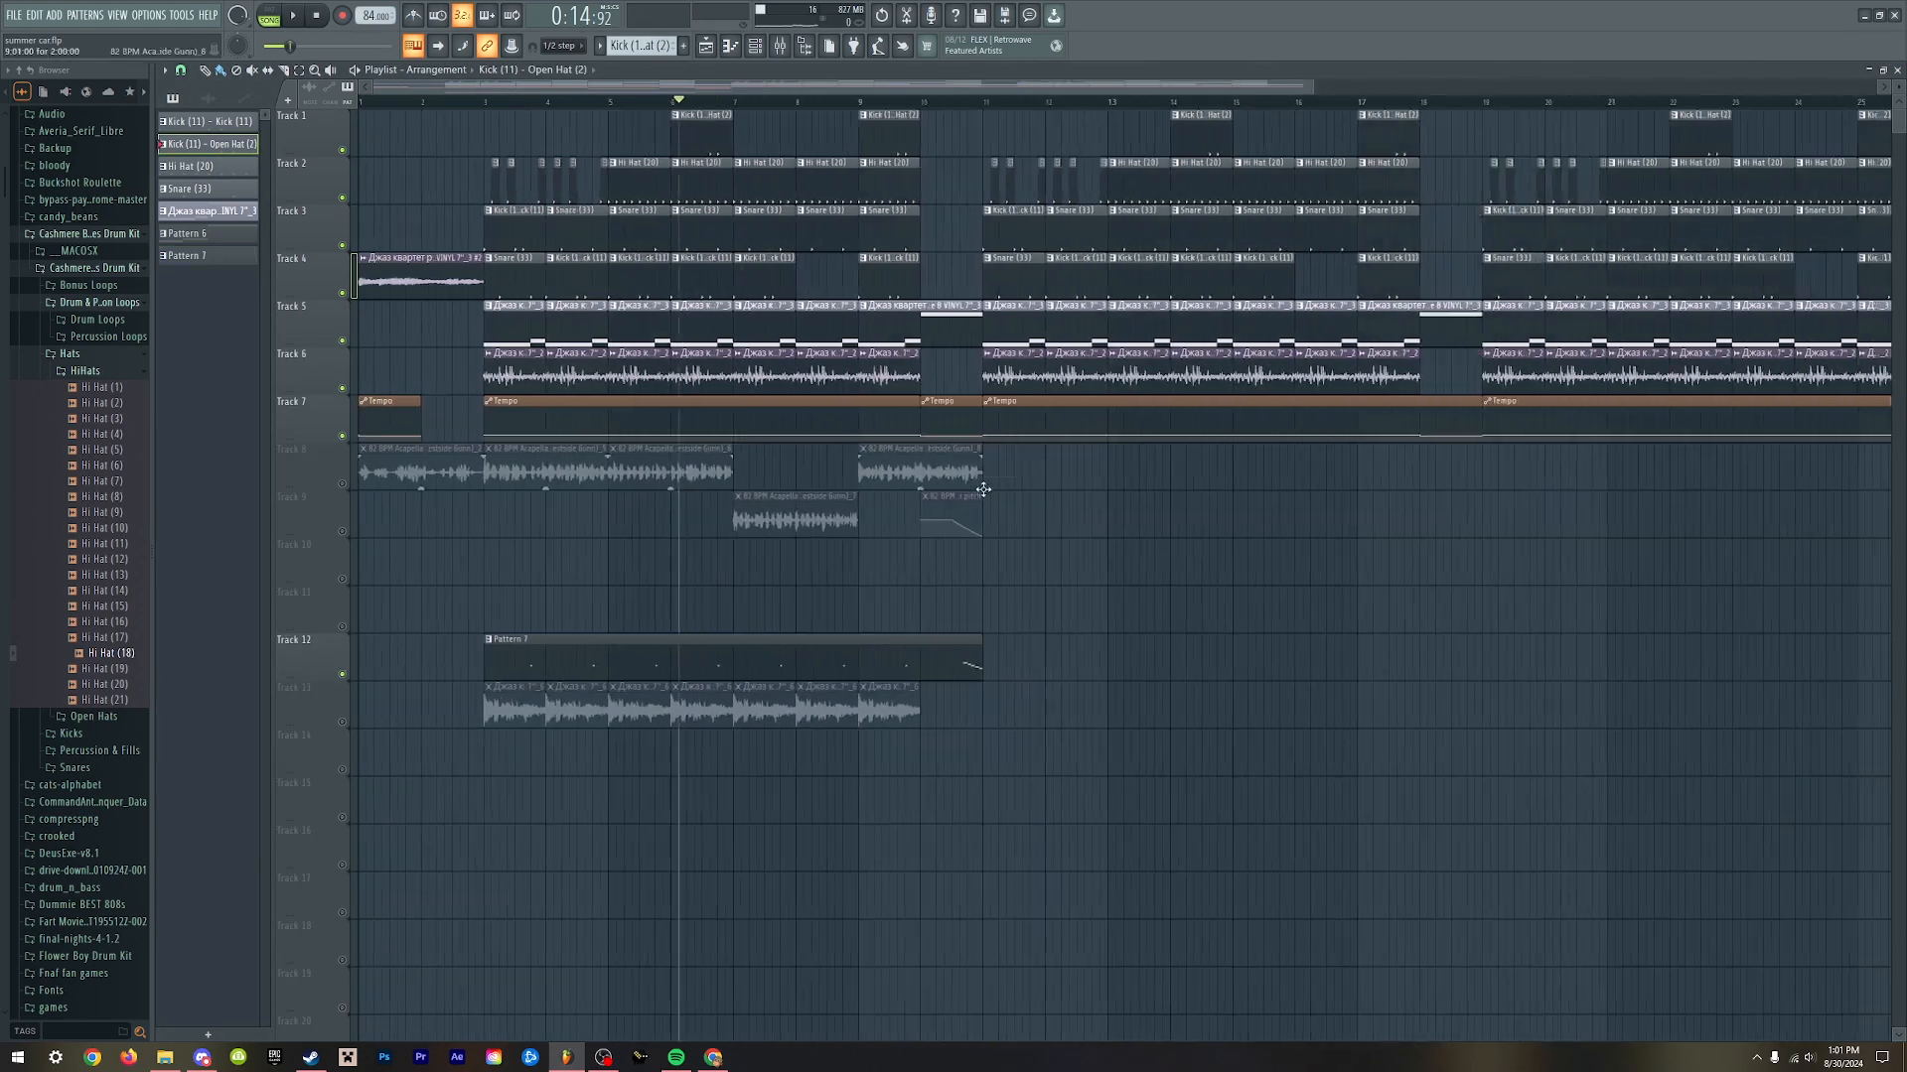
{"action": "scroll", "coordinate": [660, 595], "scroll_direction": "up", "scroll_amount": 5}
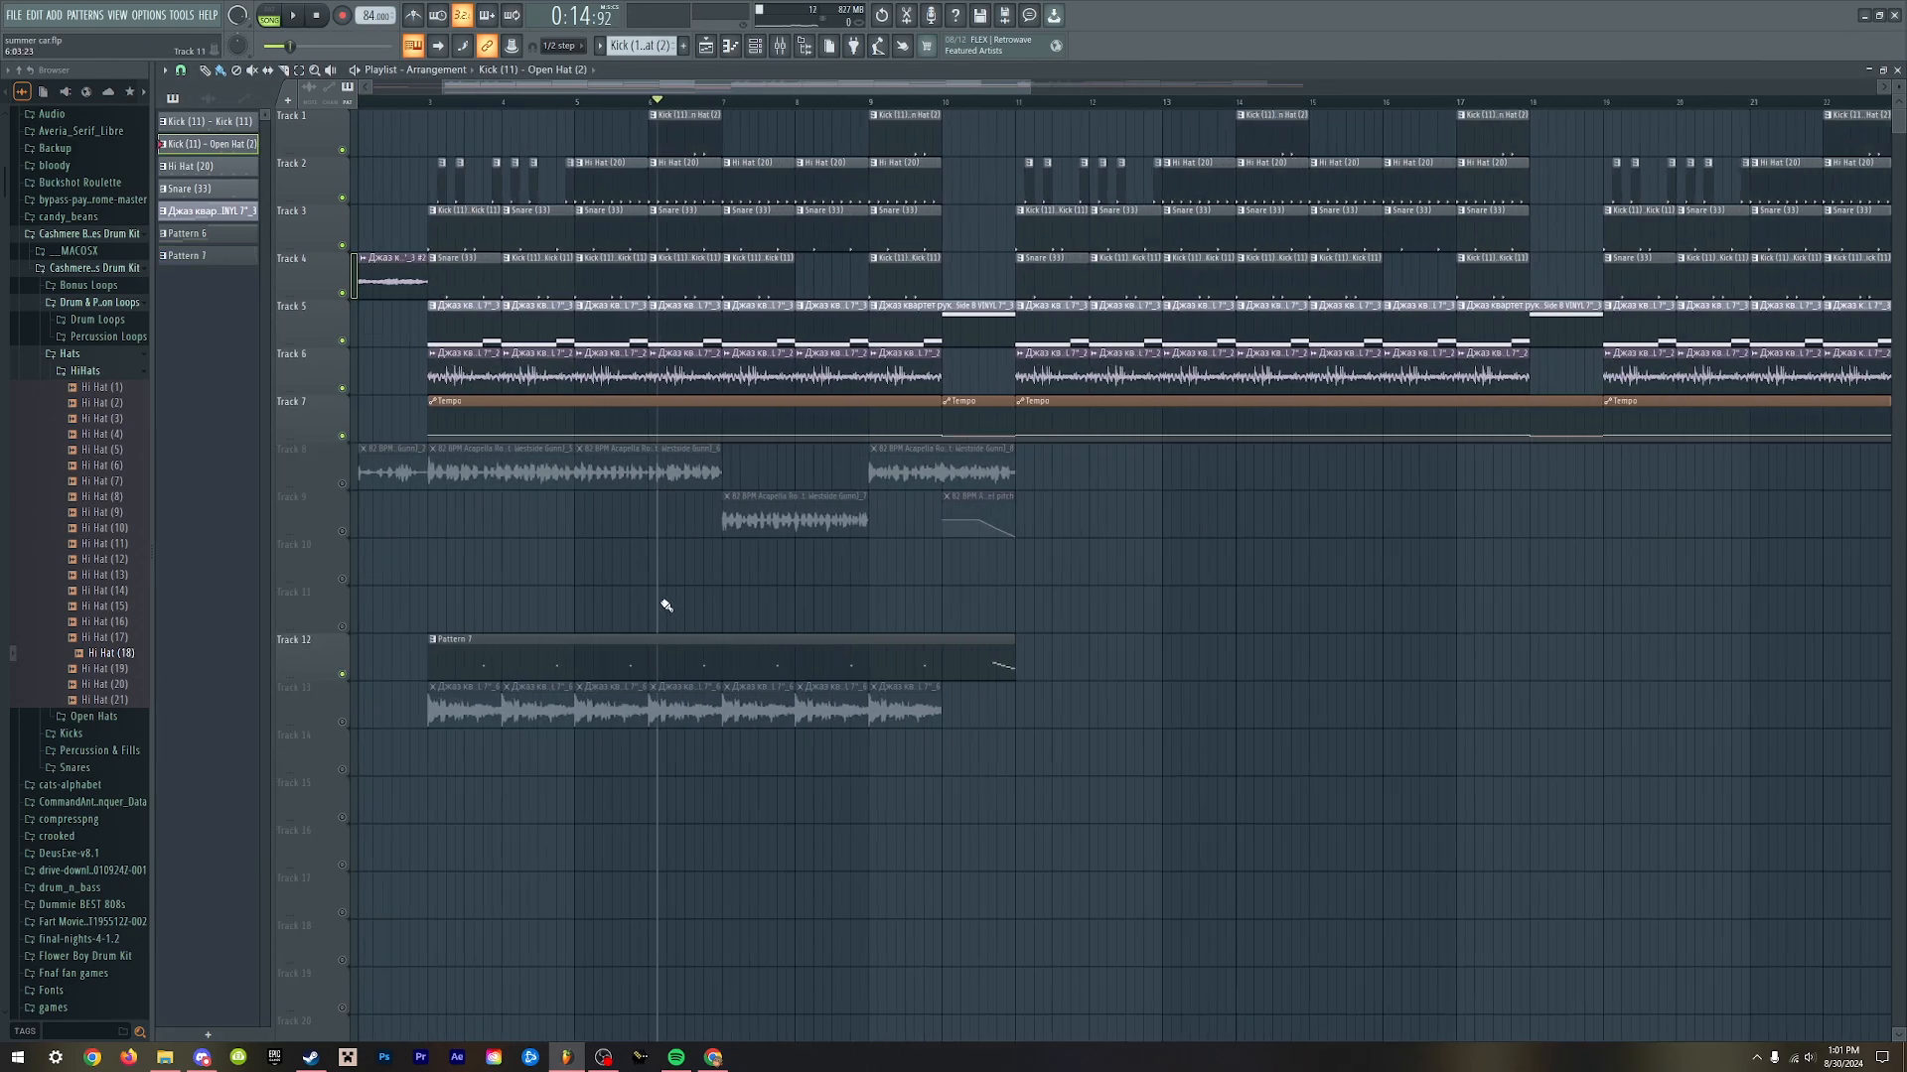
{"action": "scroll", "coordinate": [465, 405], "scroll_direction": "up", "scroll_amount": 3}
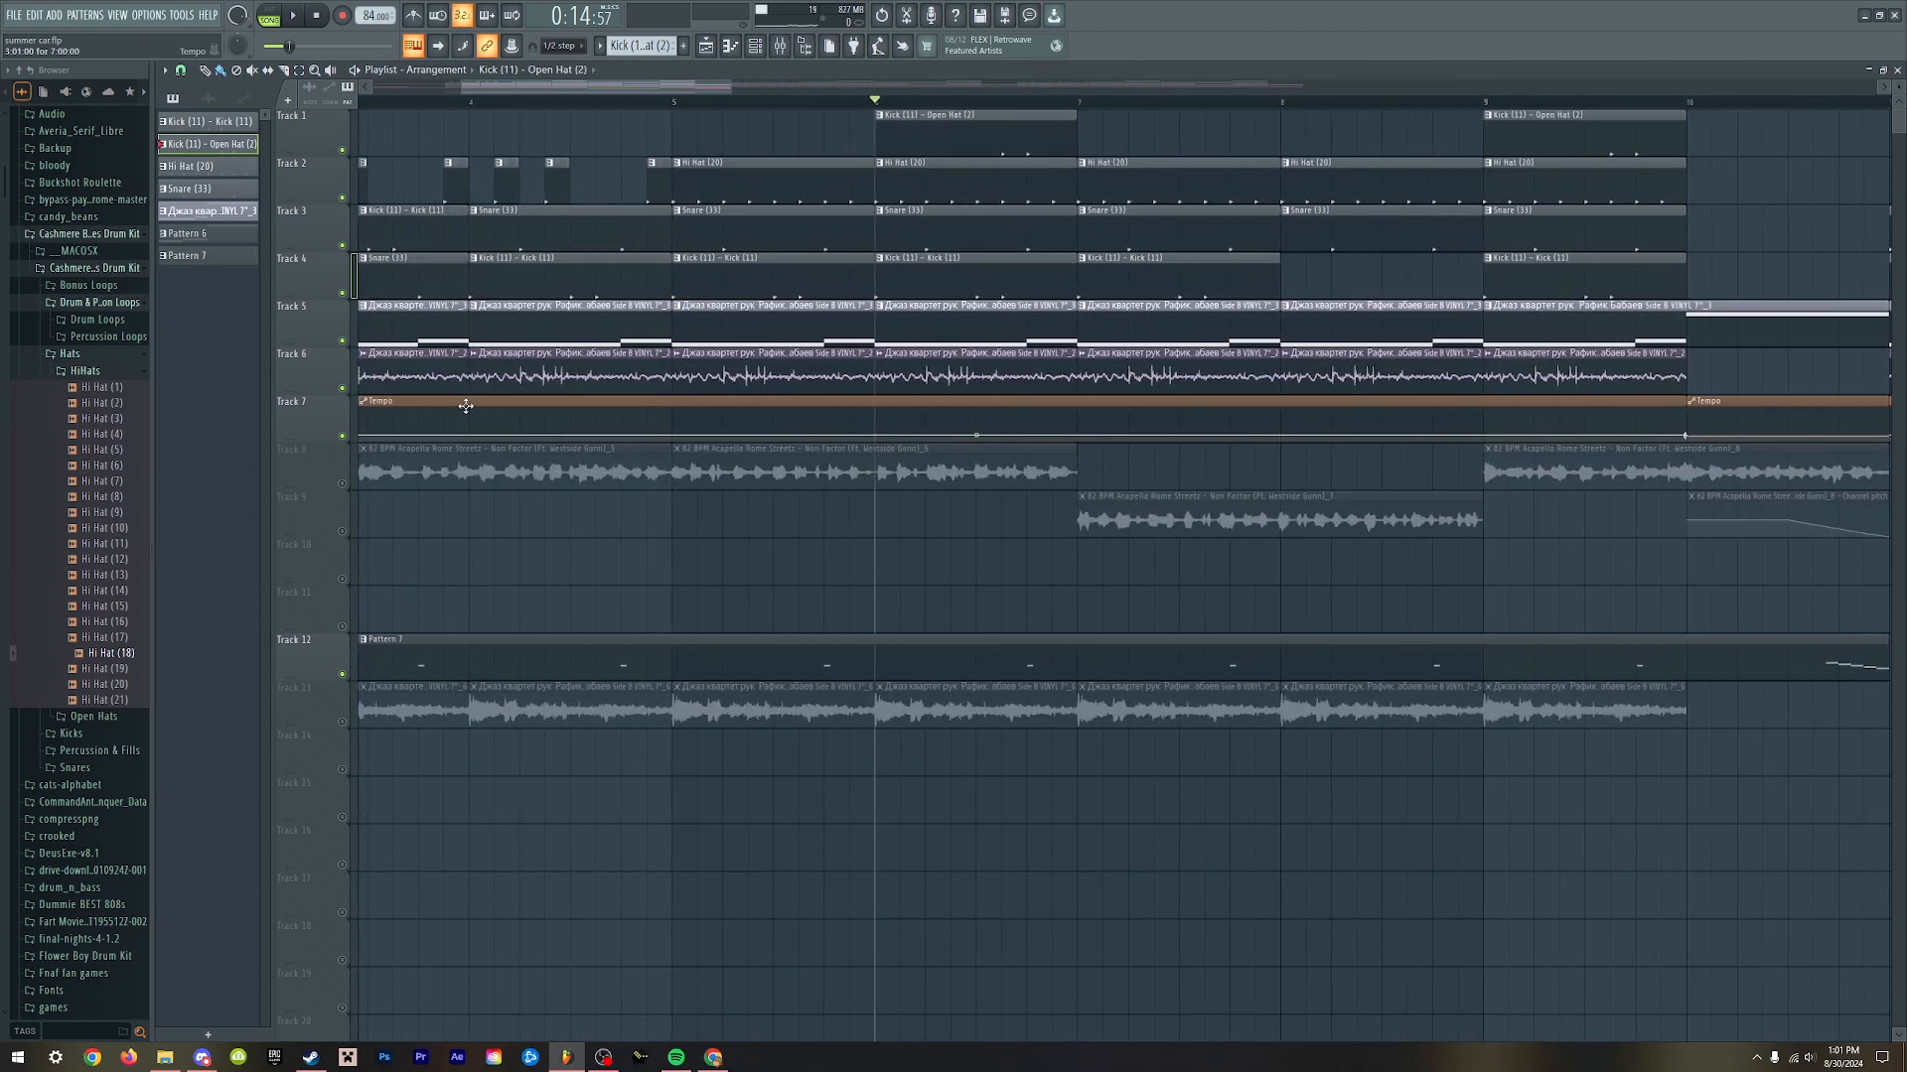
{"action": "scroll", "coordinate": [678, 463], "scroll_direction": "down", "scroll_amount": 4}
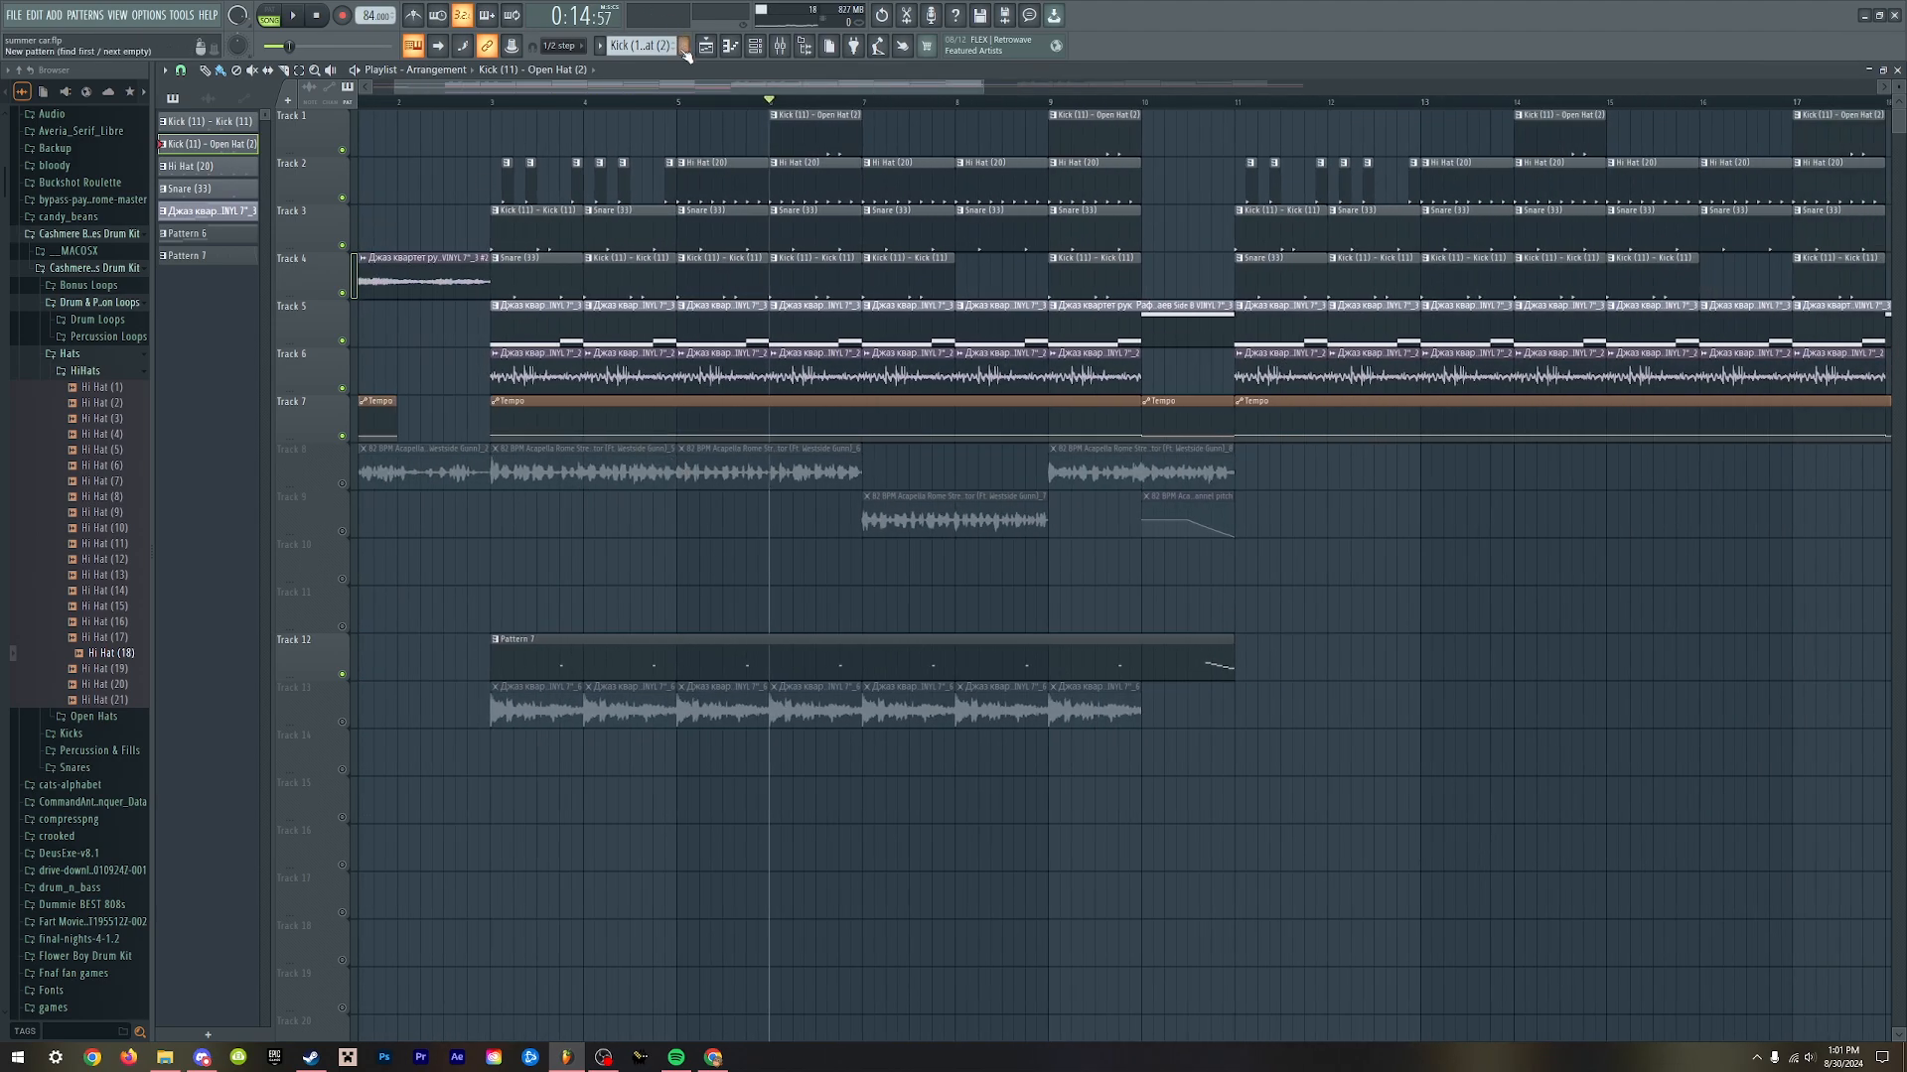
{"action": "left_click_drag", "start_coordinate": [599, 82], "coordinate": [436, 69]}
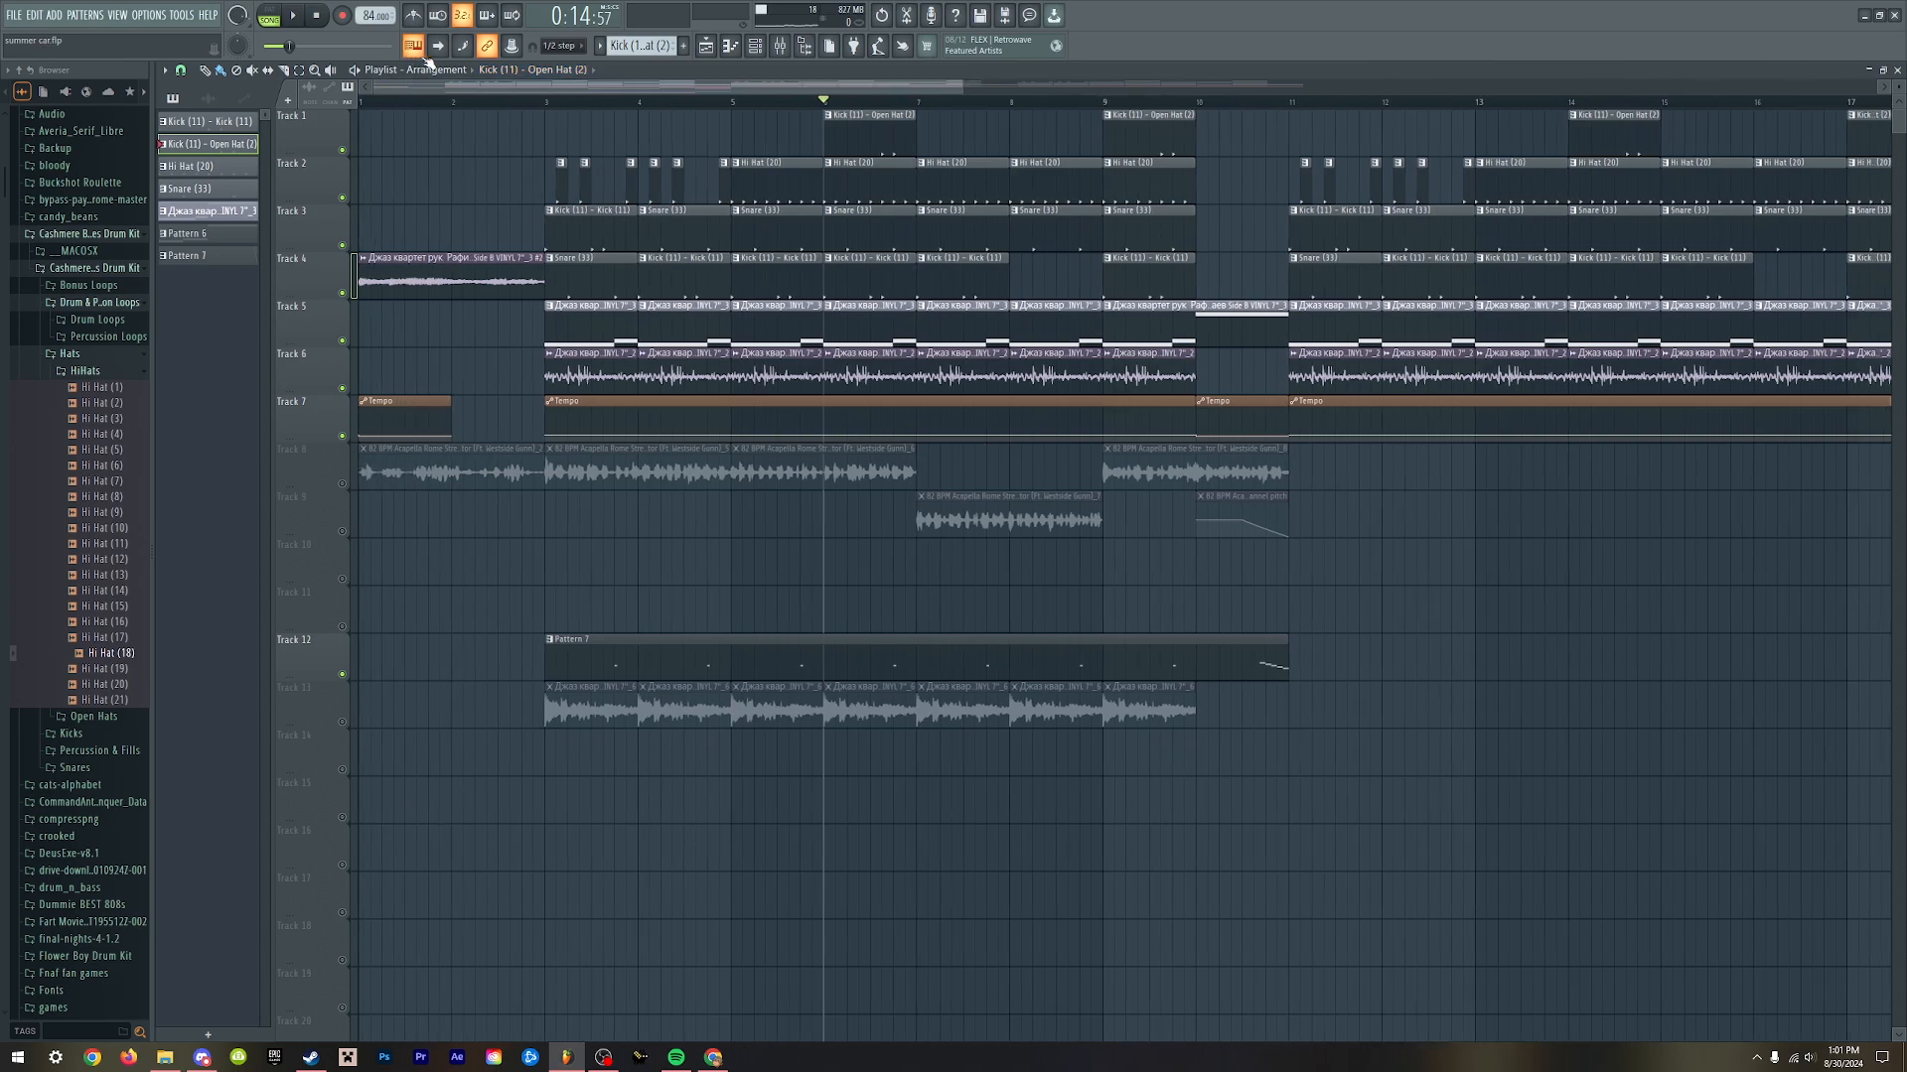
{"action": "scroll", "coordinate": [413, 298], "scroll_direction": "up", "scroll_amount": 2}
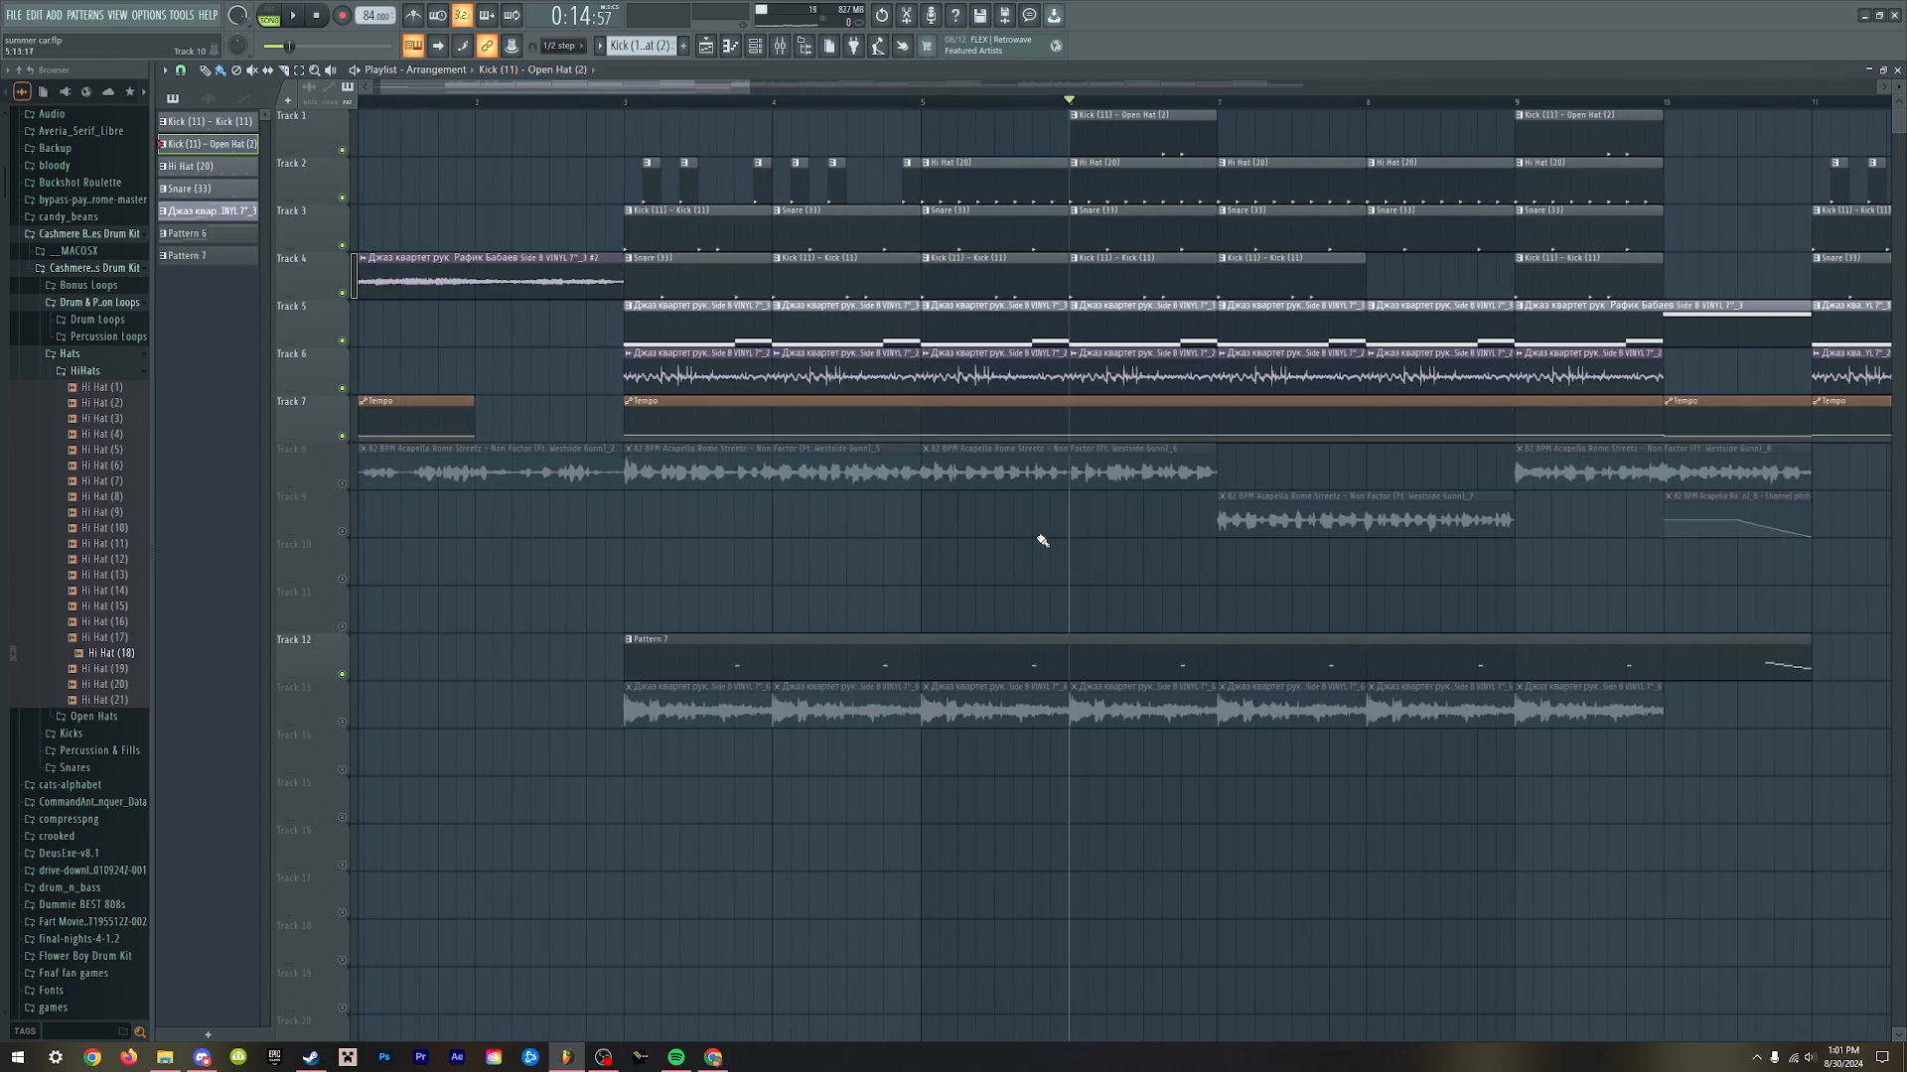
{"action": "scroll", "coordinate": [1042, 541], "scroll_direction": "down", "scroll_amount": 2}
{"action": "scroll", "coordinate": [492, 259], "scroll_direction": "up", "scroll_amount": 4}
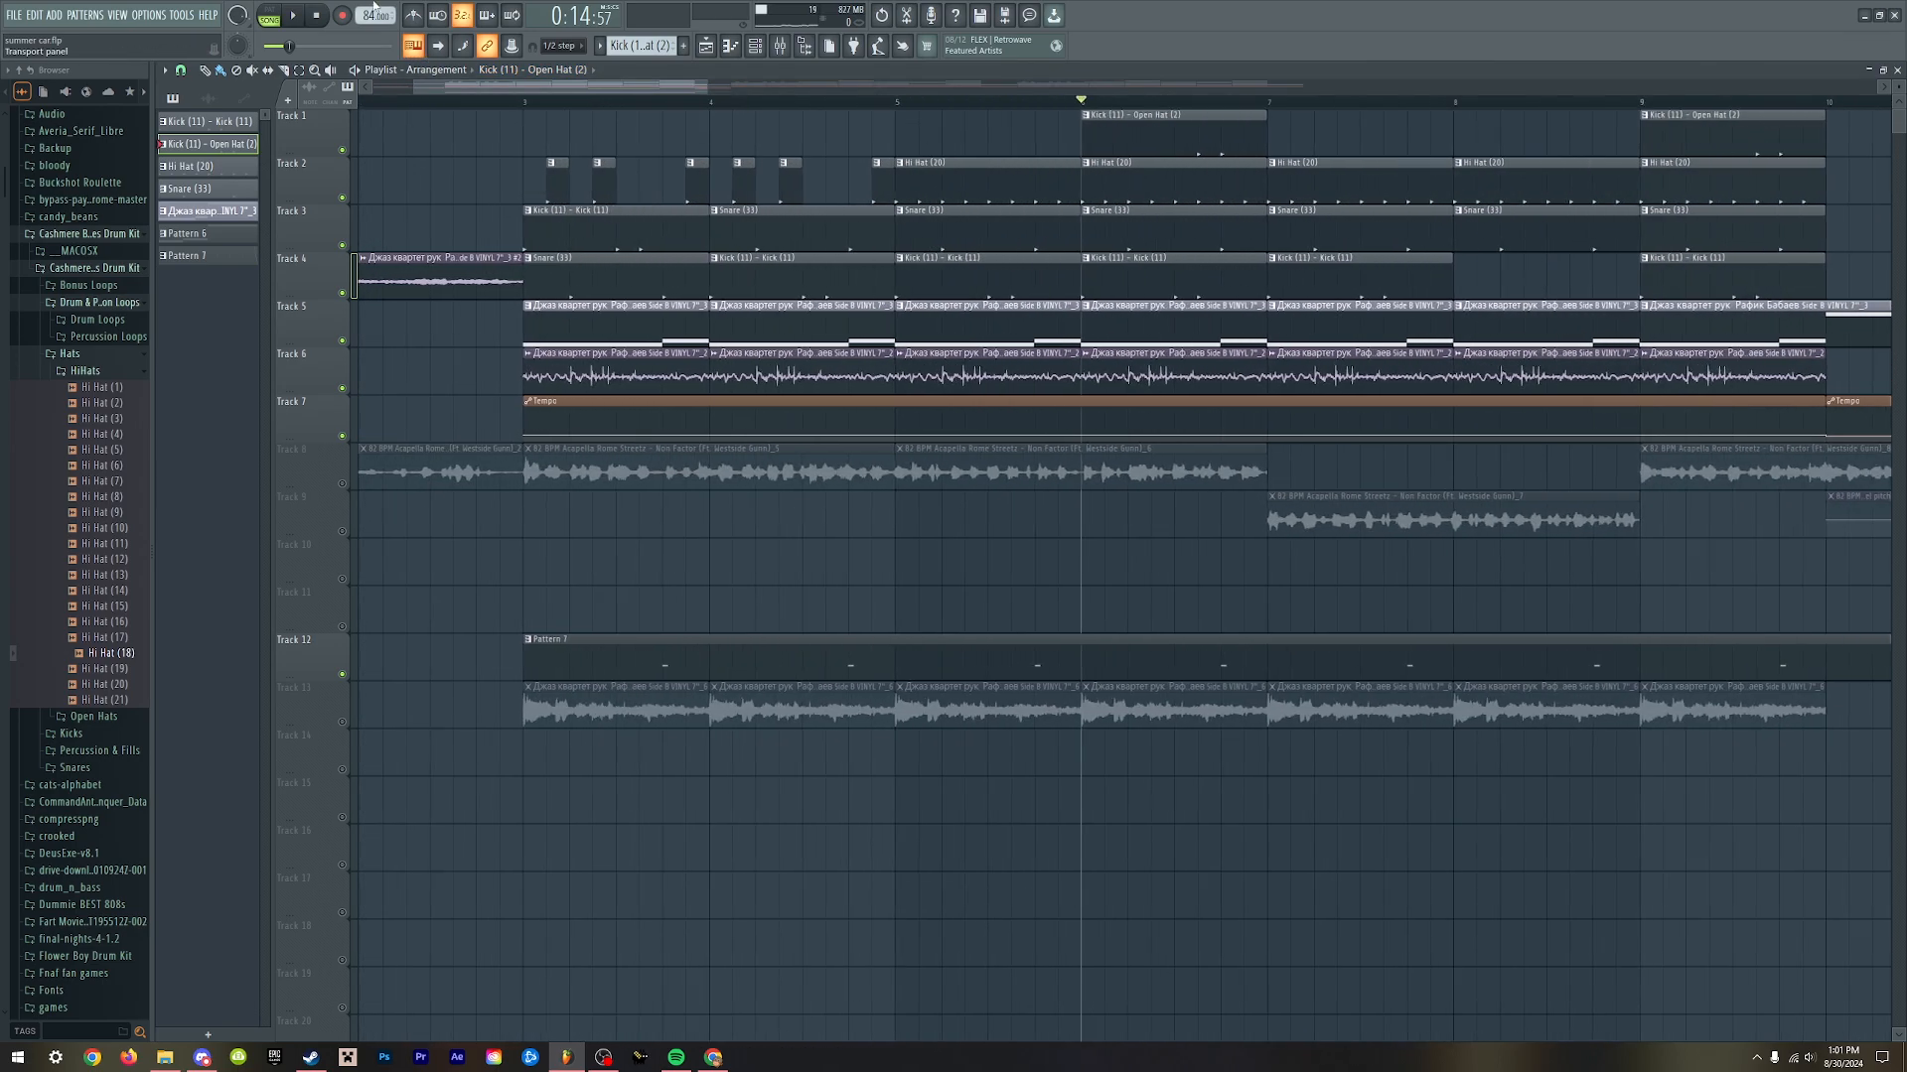
- Play the arrangement briefly from bar 5, where the repeated Hi Hat (20) clips on Track 2 begin
{"action": "left_click", "coordinate": [524, 102]}
{"action": "scroll", "coordinate": [503, 160], "scroll_direction": "up", "scroll_amount": 2}
{"action": "scroll", "coordinate": [710, 183], "scroll_direction": "down", "scroll_amount": 2}
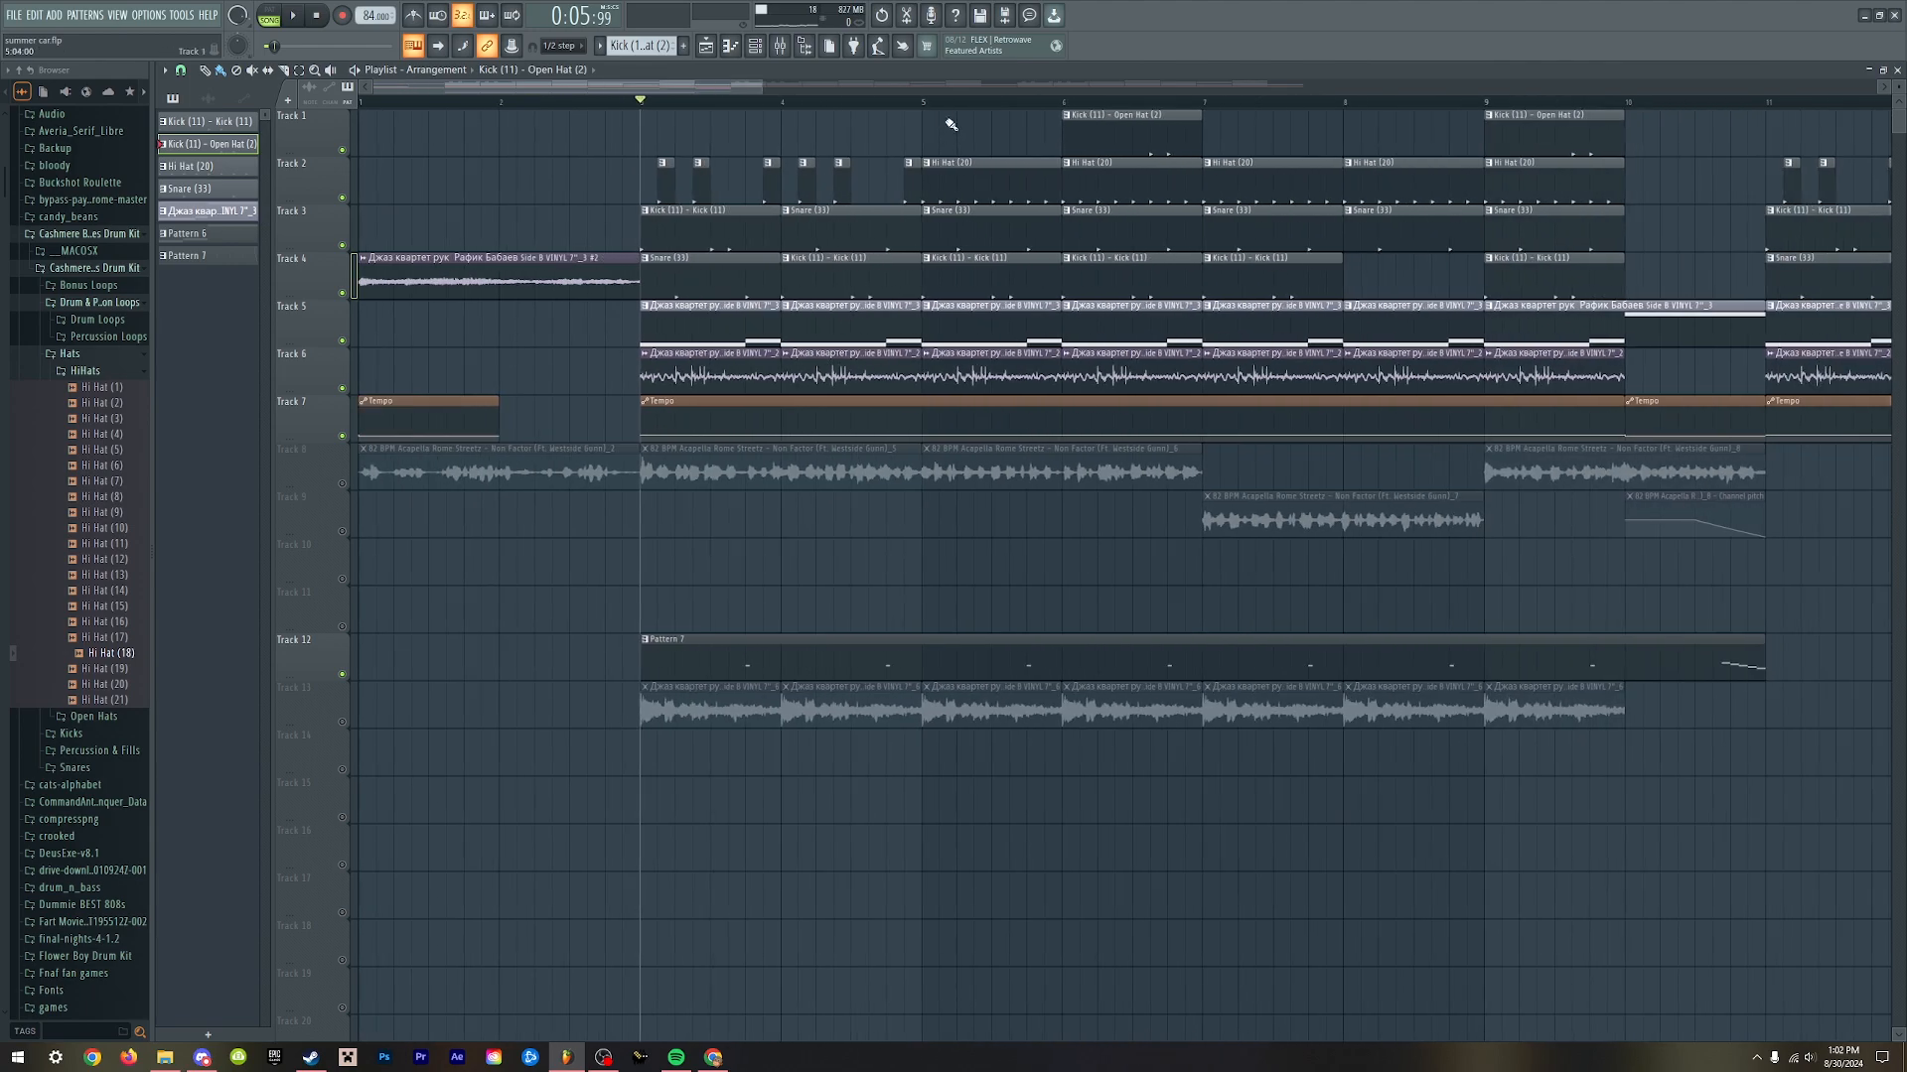
{"action": "left_click", "coordinate": [924, 102]}
{"action": "key", "text": "space"}
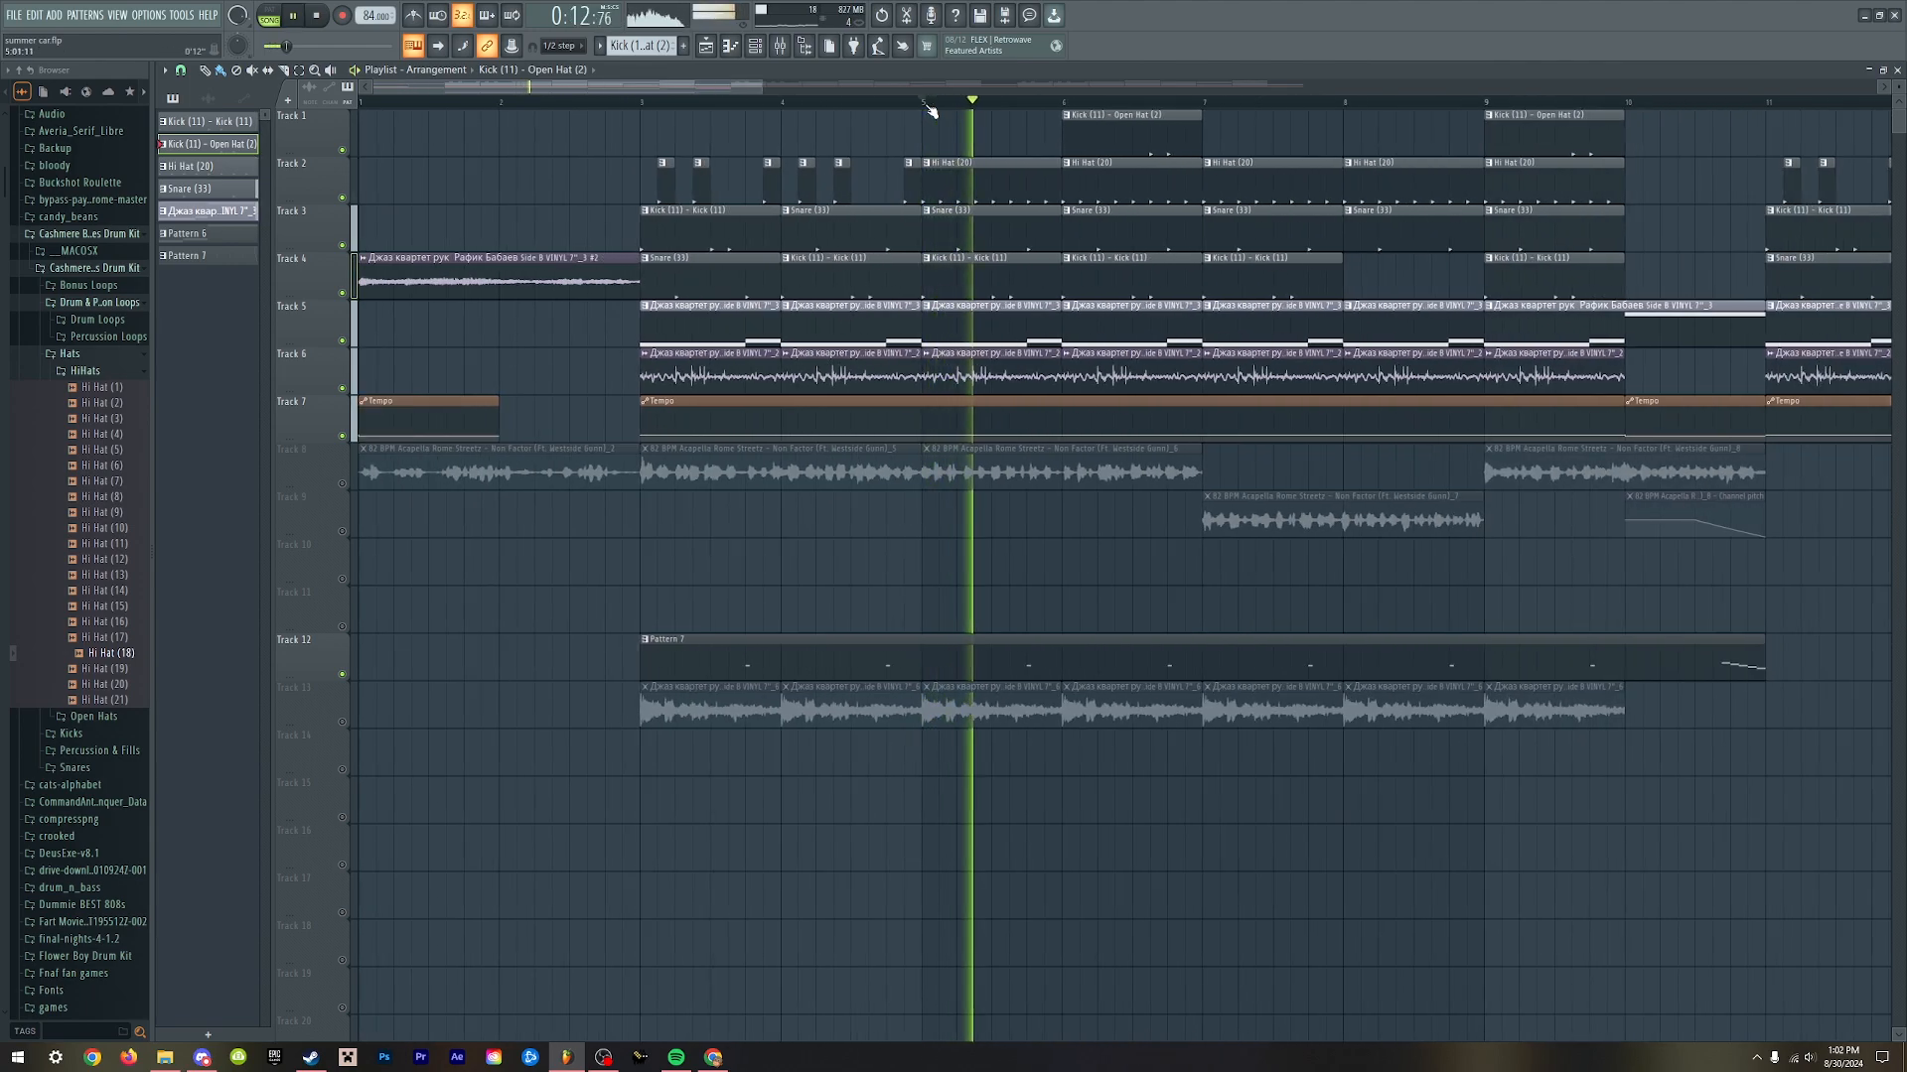
{"action": "key", "text": "space"}
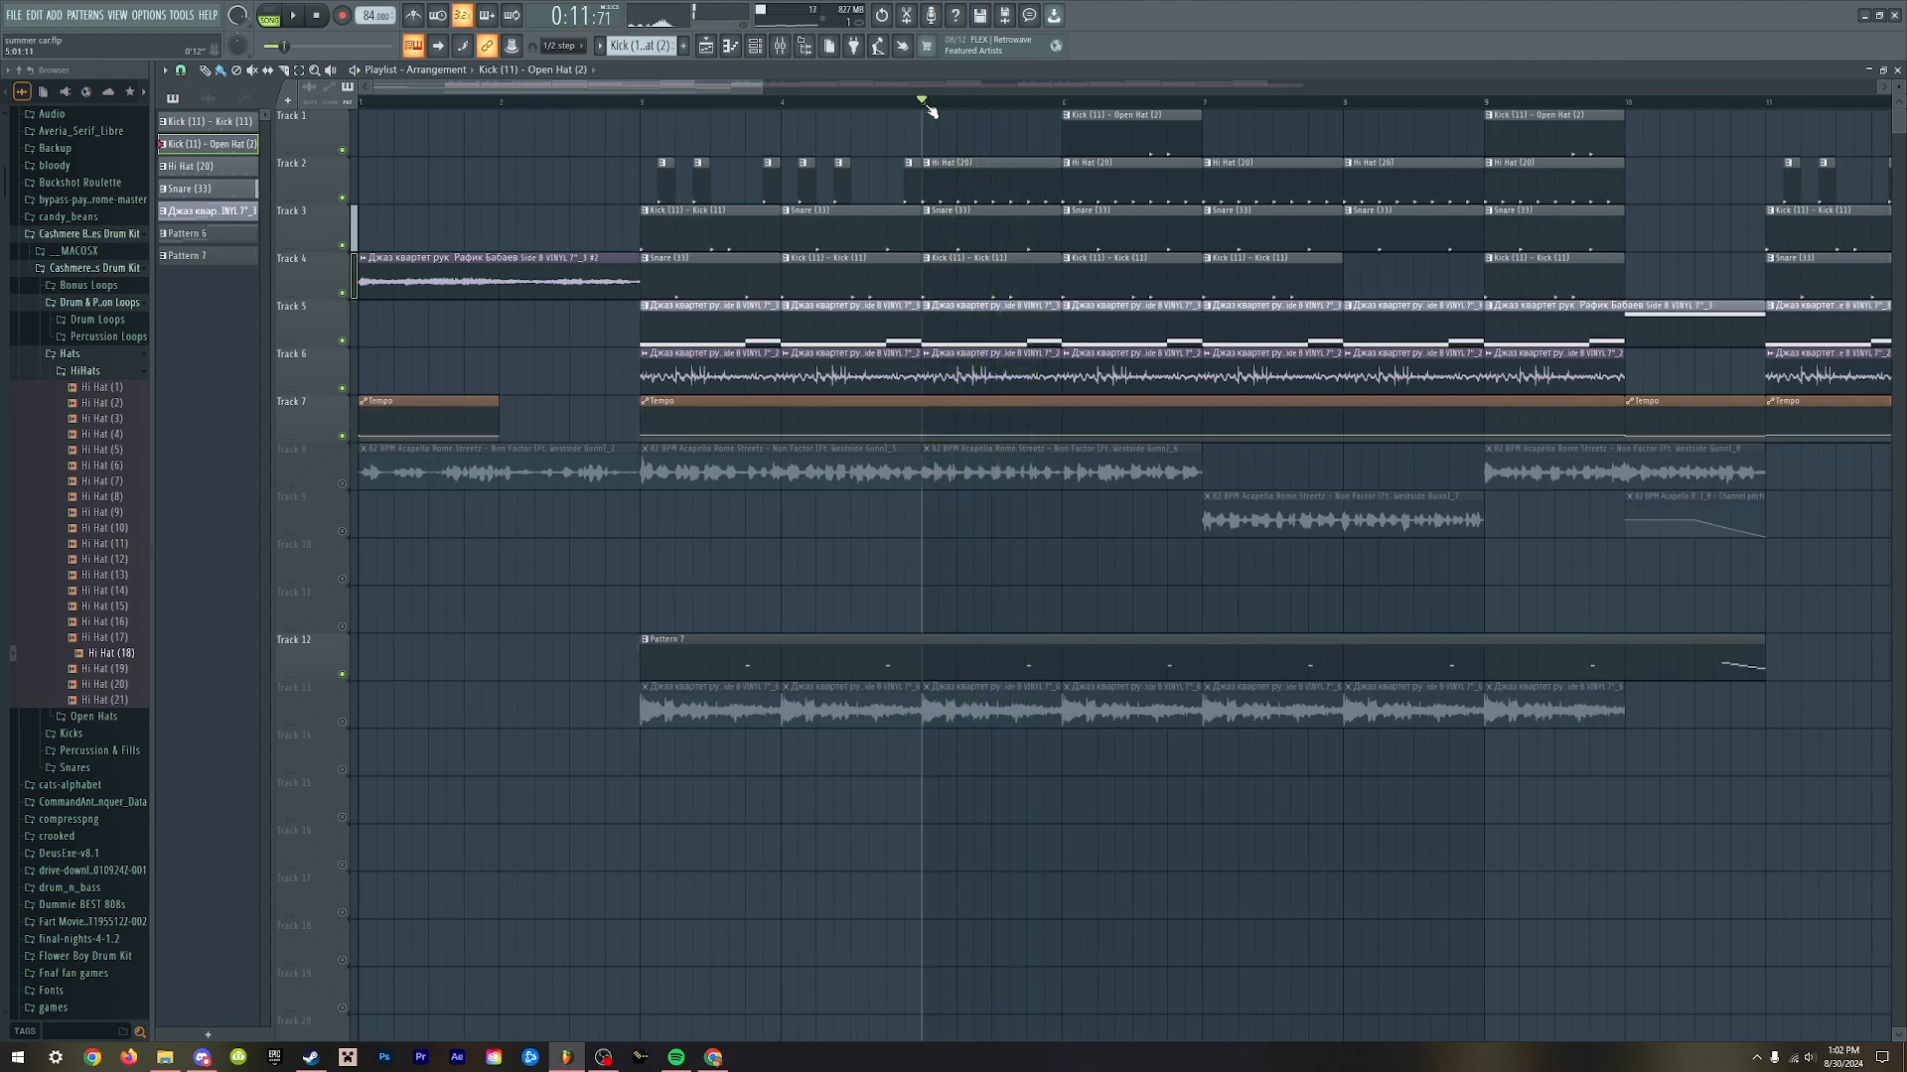
- Open Pattern 7 from its Track 12 clip, close it again and play the song briefly from bar 5
{"action": "double_click", "coordinate": [991, 647]}
{"action": "scroll", "coordinate": [655, 631], "scroll_direction": "down", "scroll_amount": 4}
{"action": "key", "text": "Escape"}
{"action": "scroll", "coordinate": [675, 390], "scroll_direction": "up", "scroll_amount": 3}
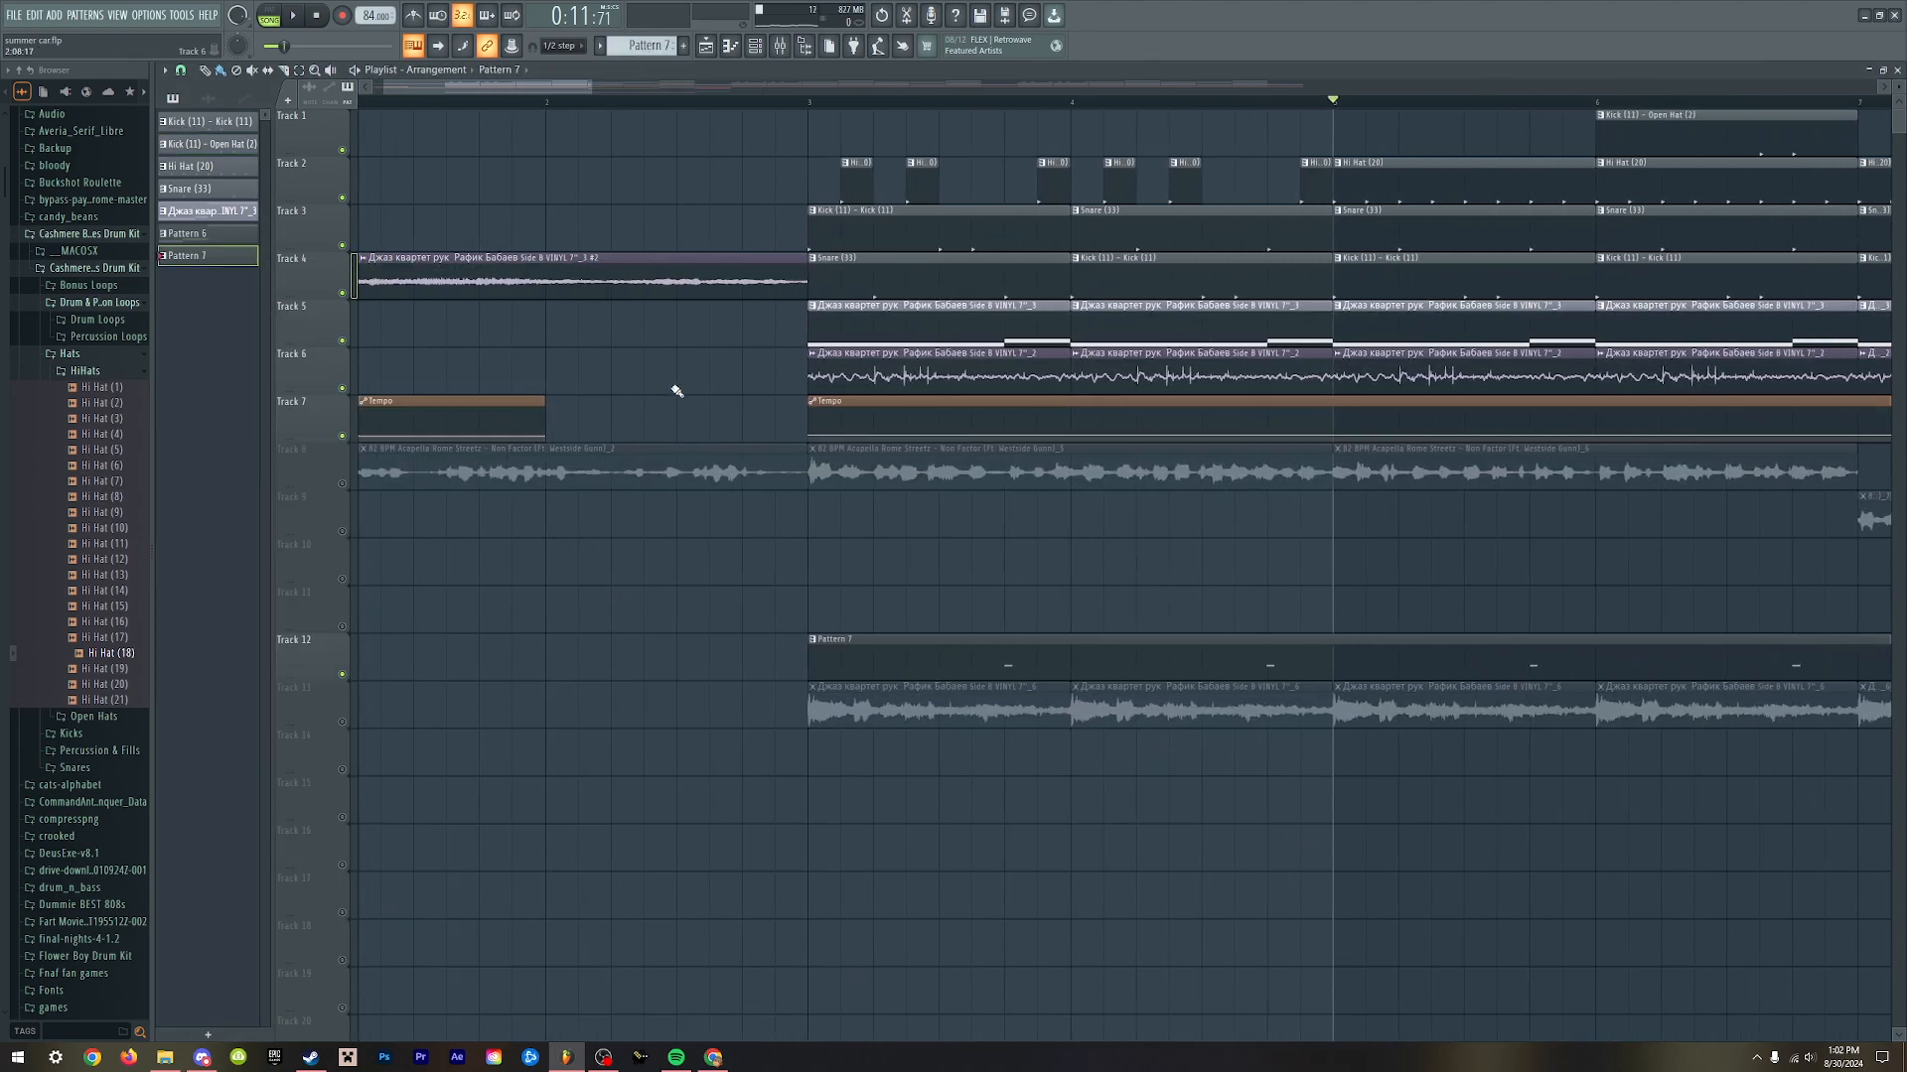
{"action": "key", "text": "space"}
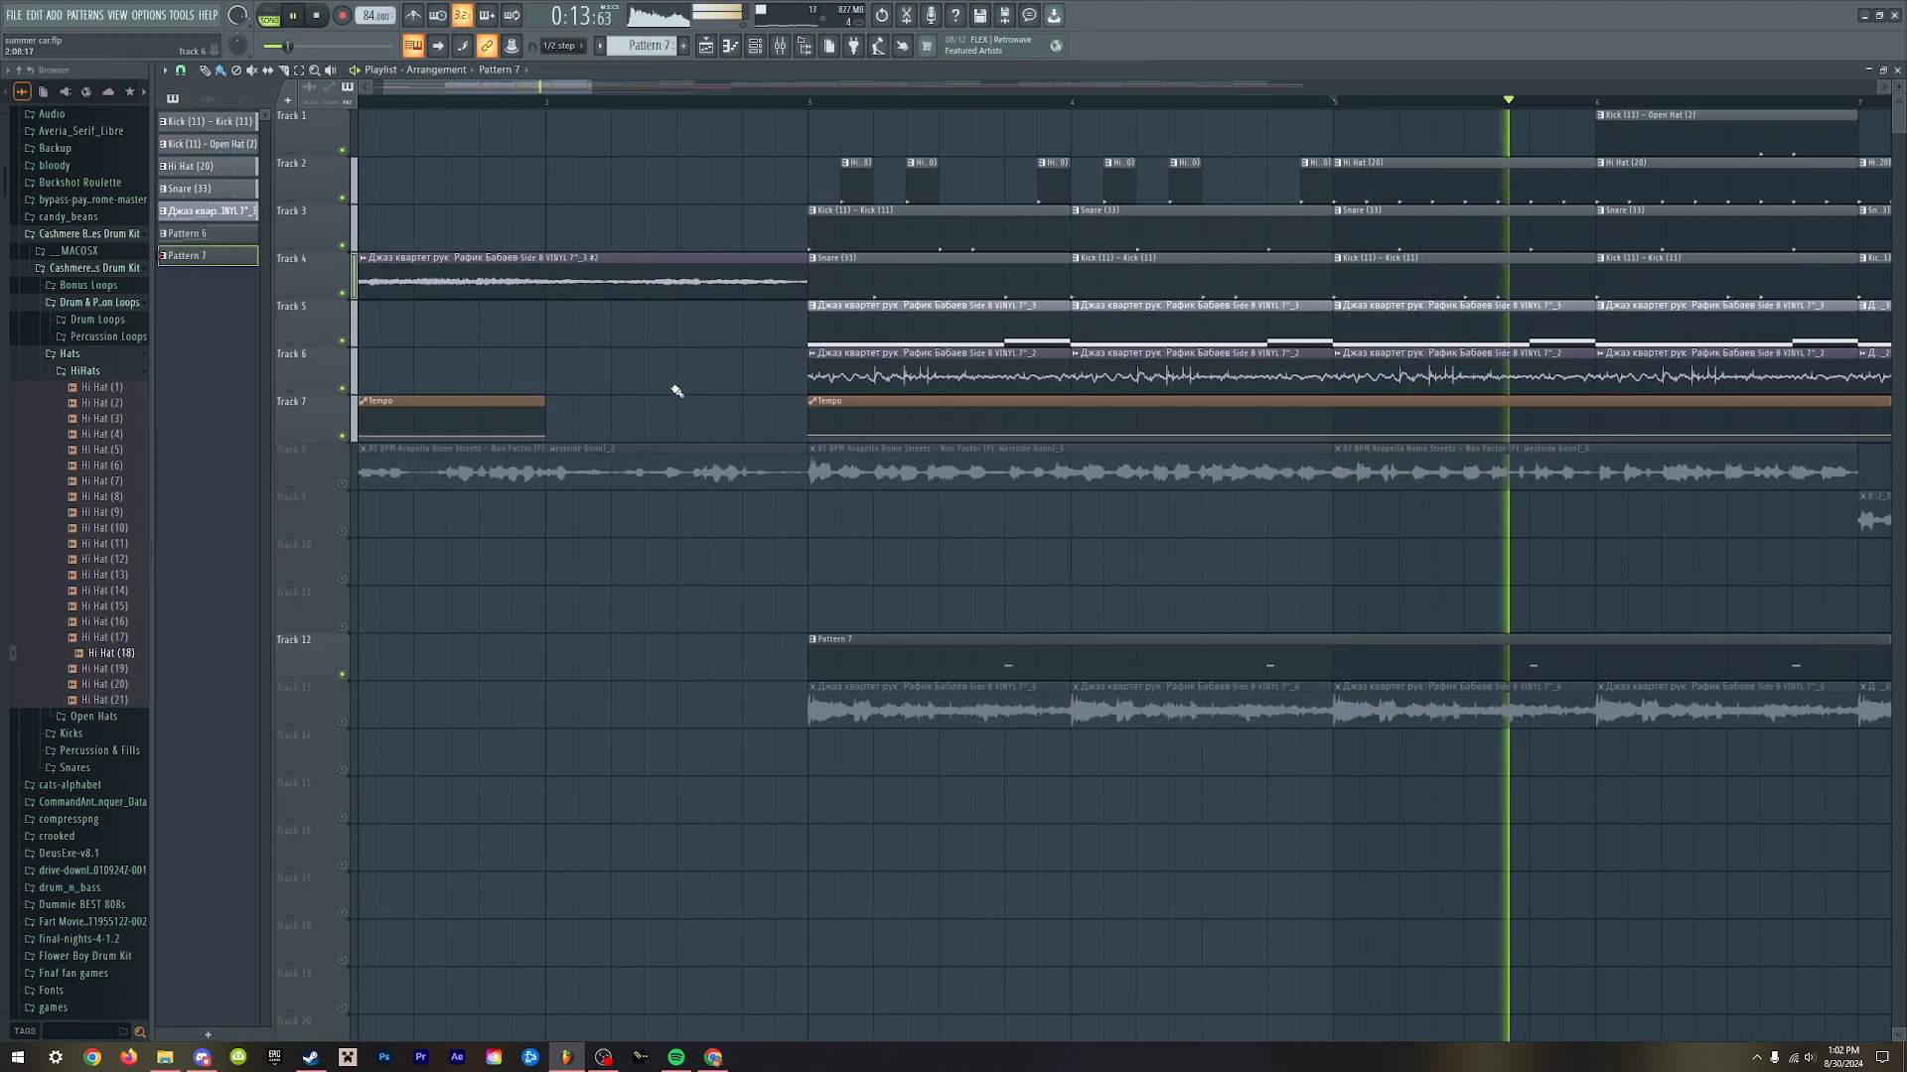
{"action": "key", "text": "space"}
- Play the arrangement from bar 3, where the drums and sample chops enter, then replay it through the following bars
{"action": "left_click", "coordinate": [809, 103]}
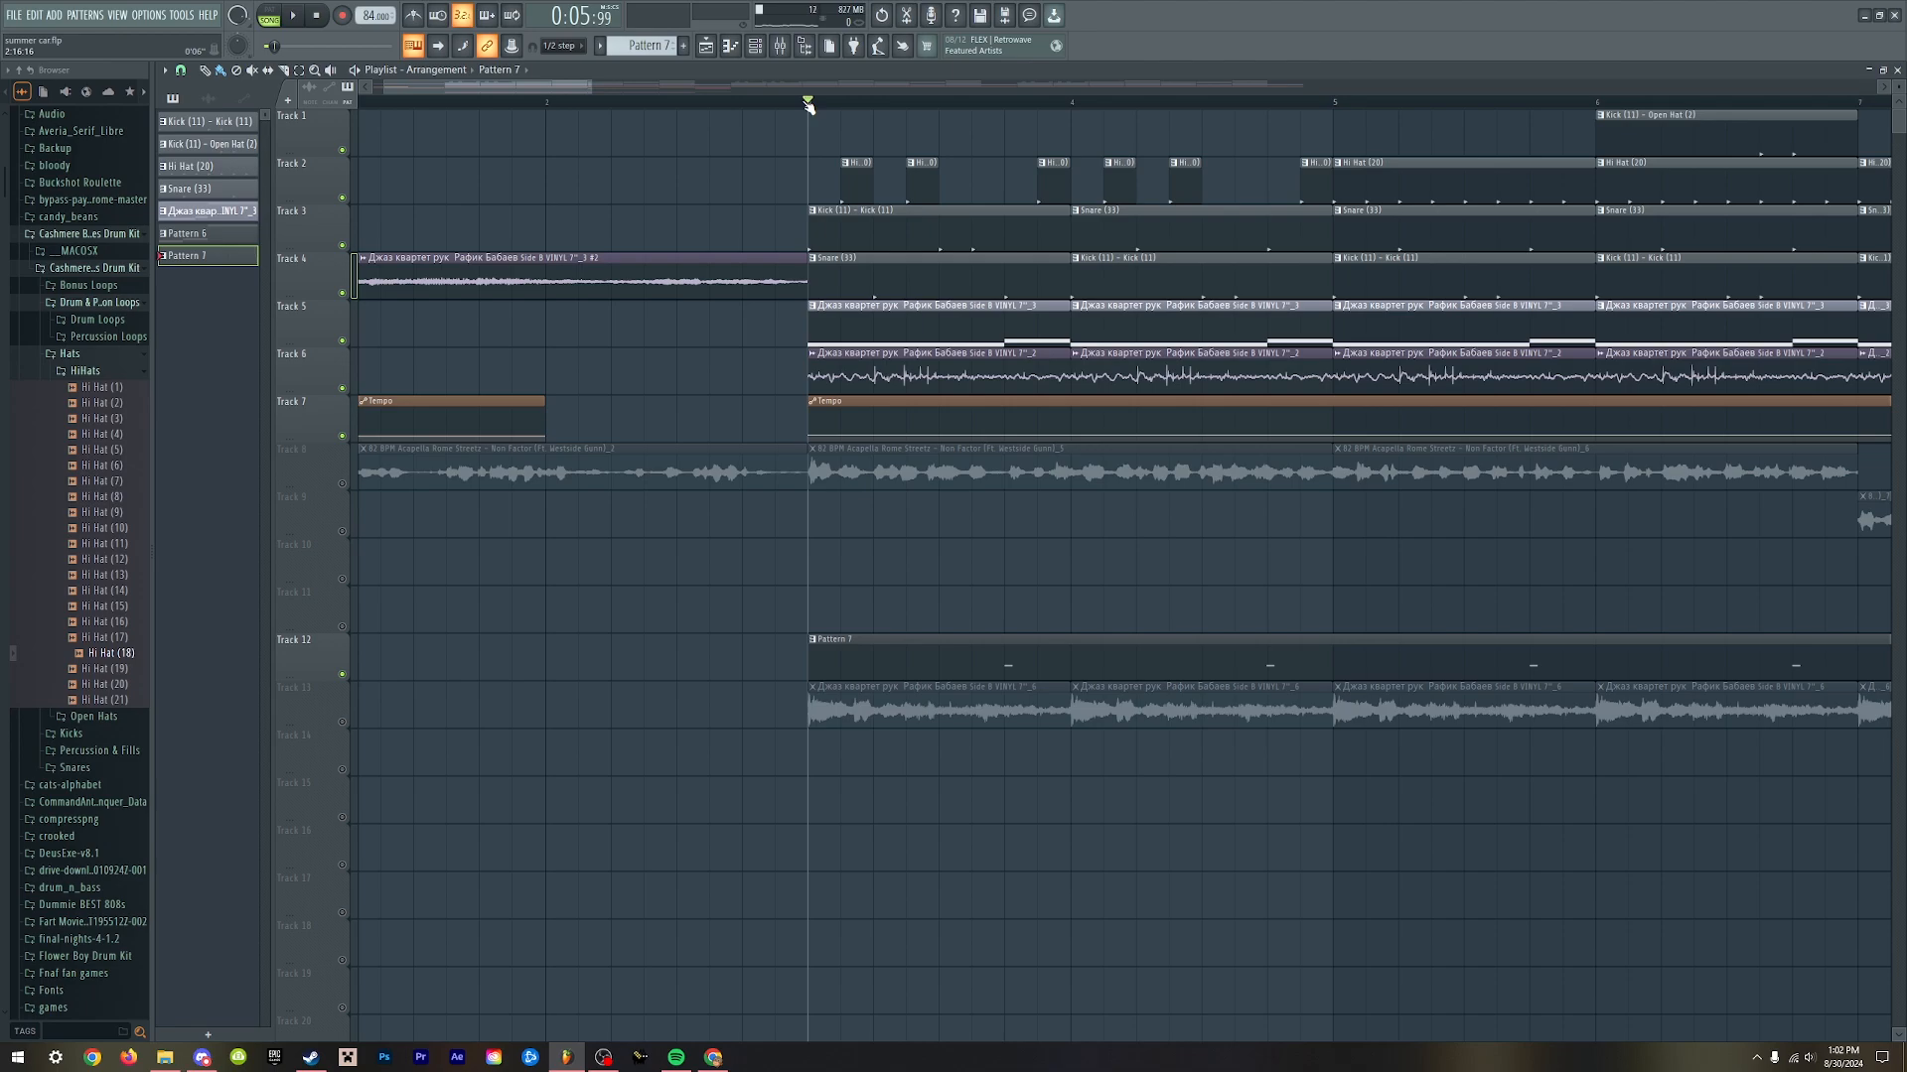
{"action": "key", "text": "space"}
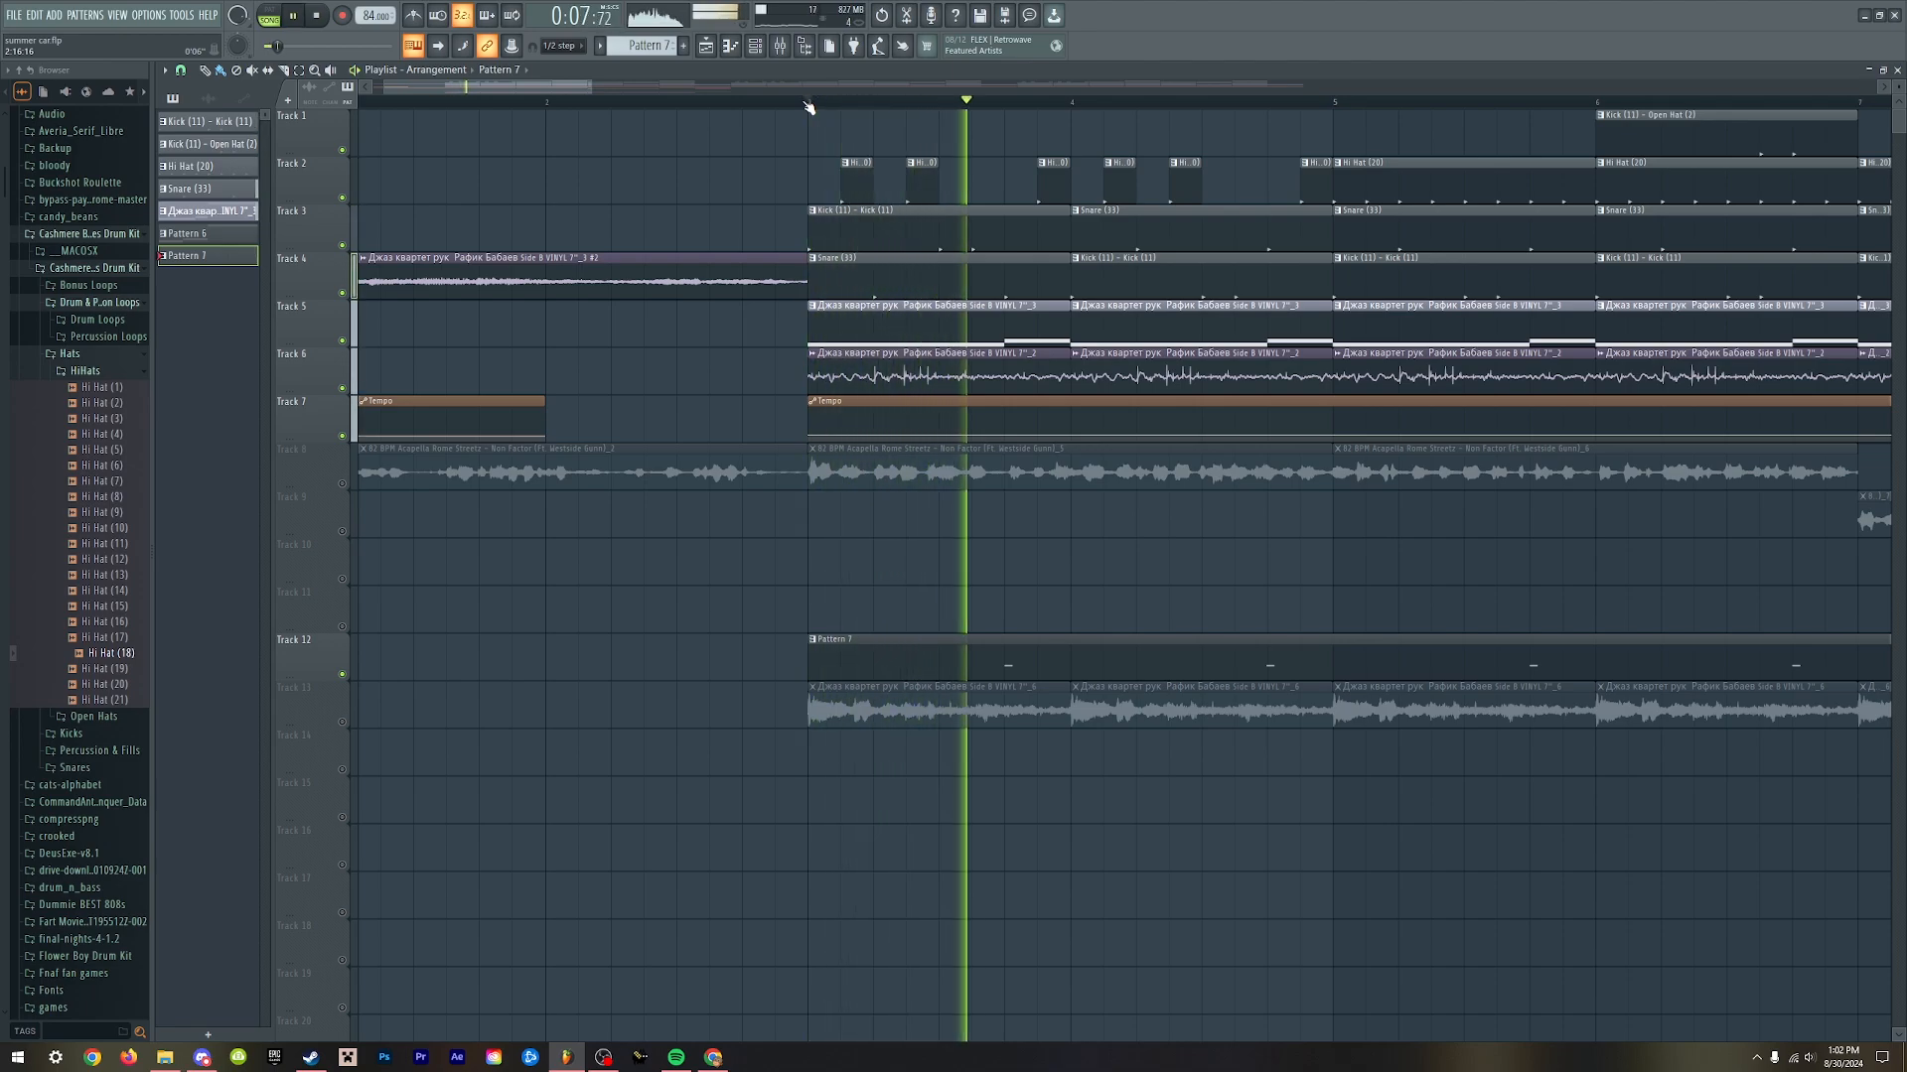
{"action": "key", "text": "space"}
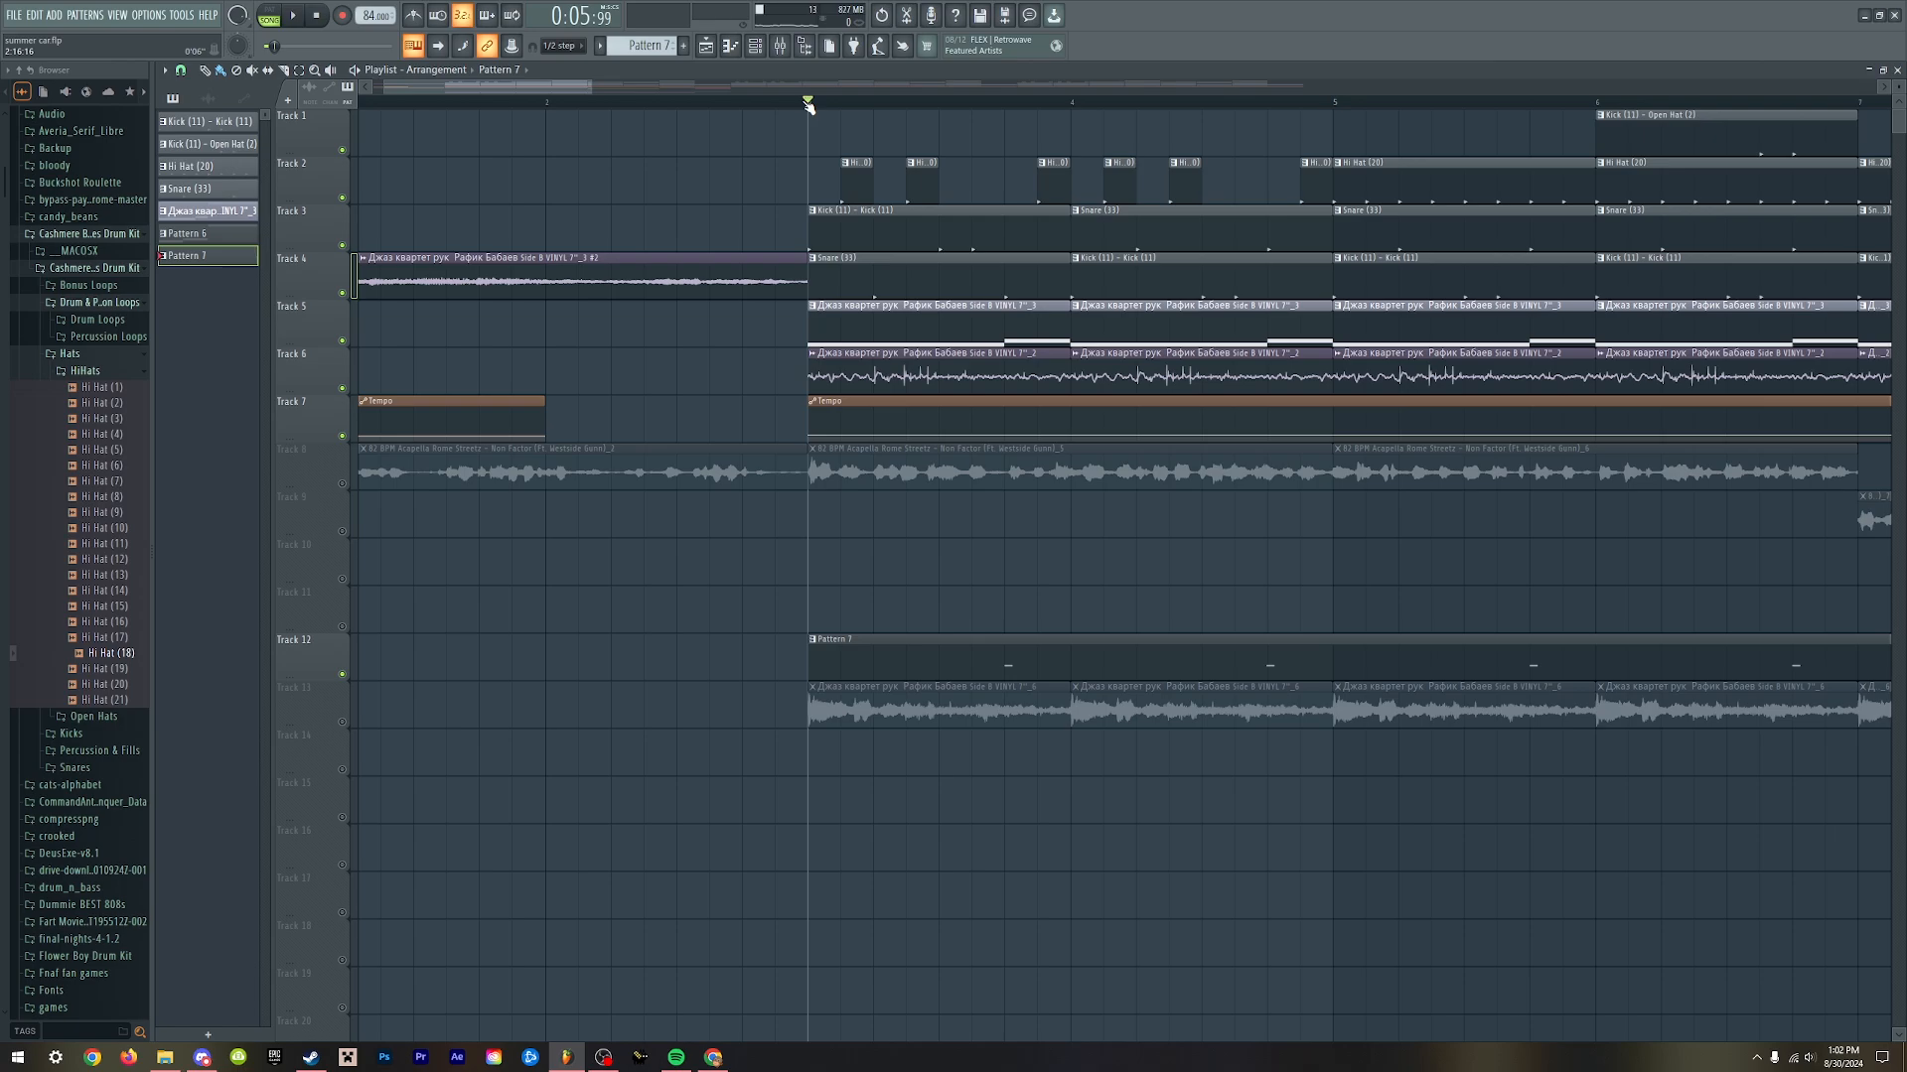
{"action": "key", "text": "space"}
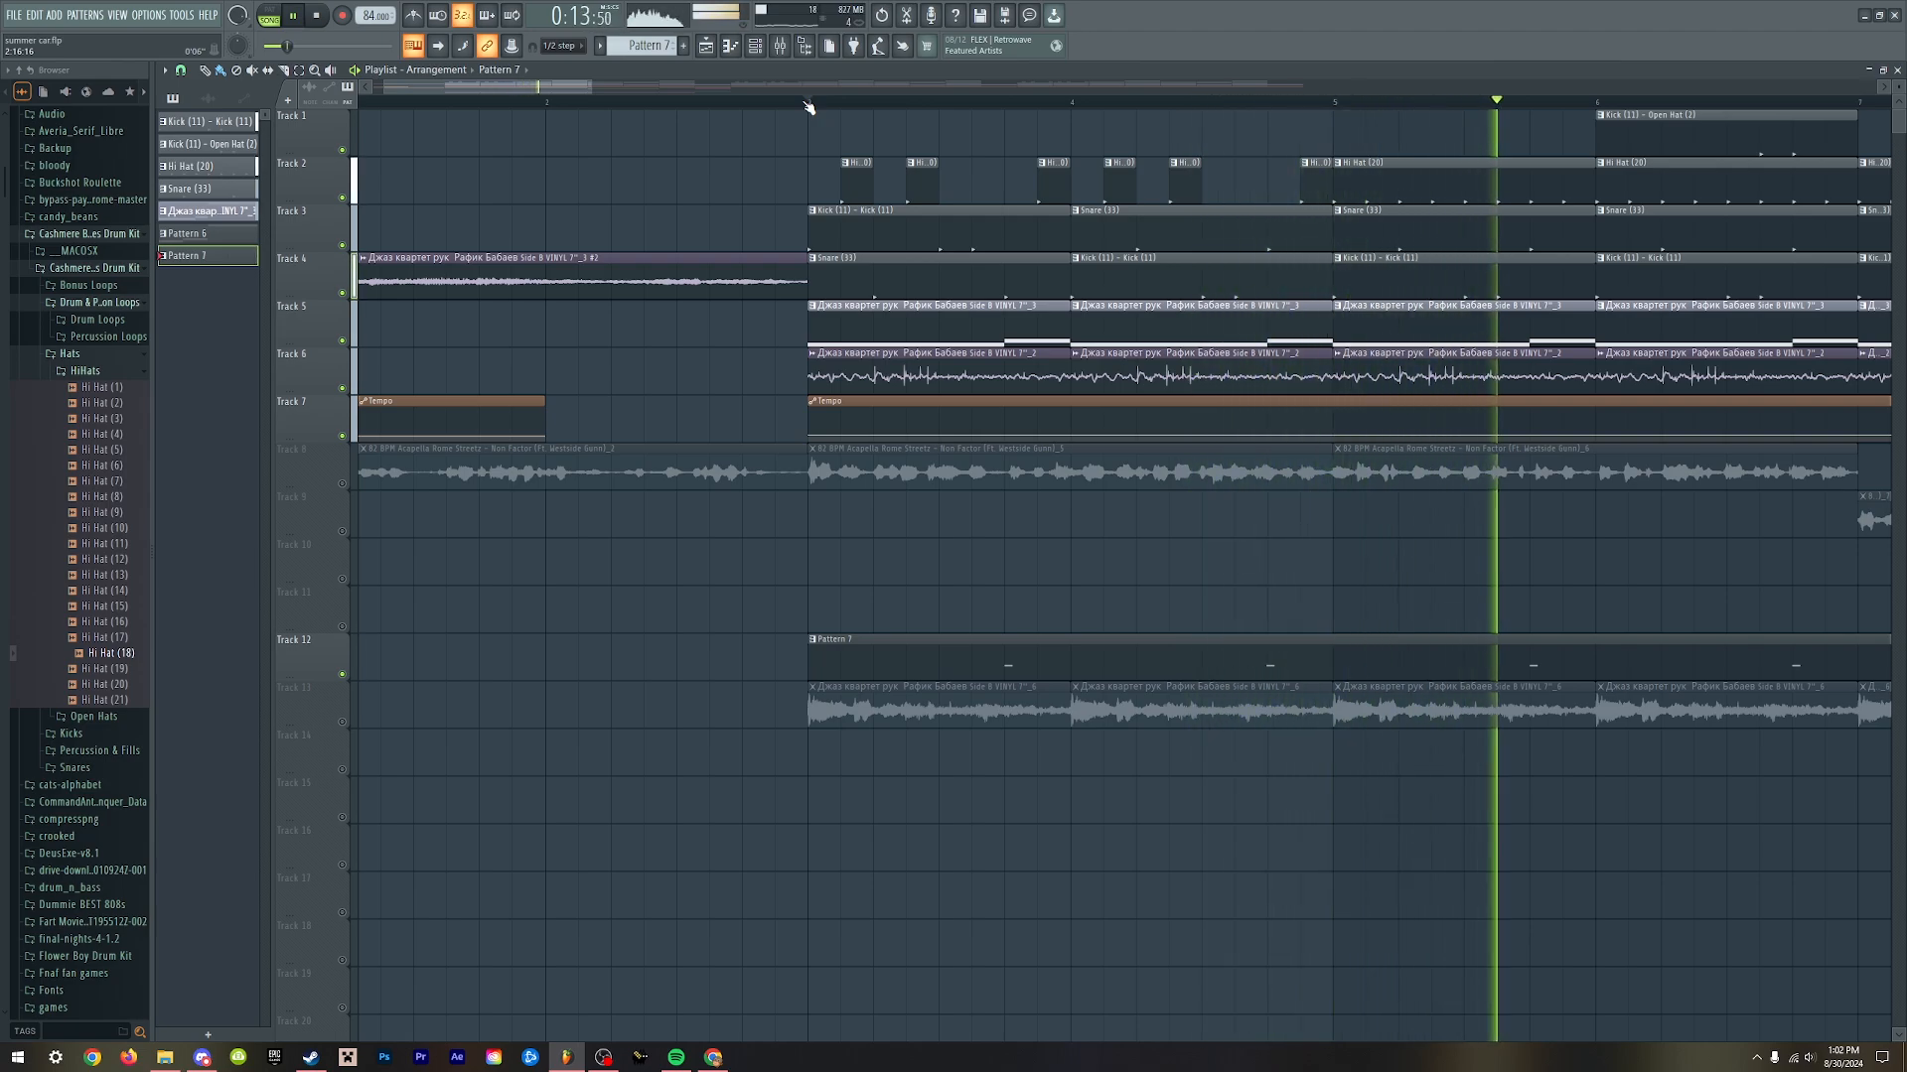
{"action": "scroll", "coordinate": [933, 337], "scroll_direction": "down", "scroll_amount": 5}
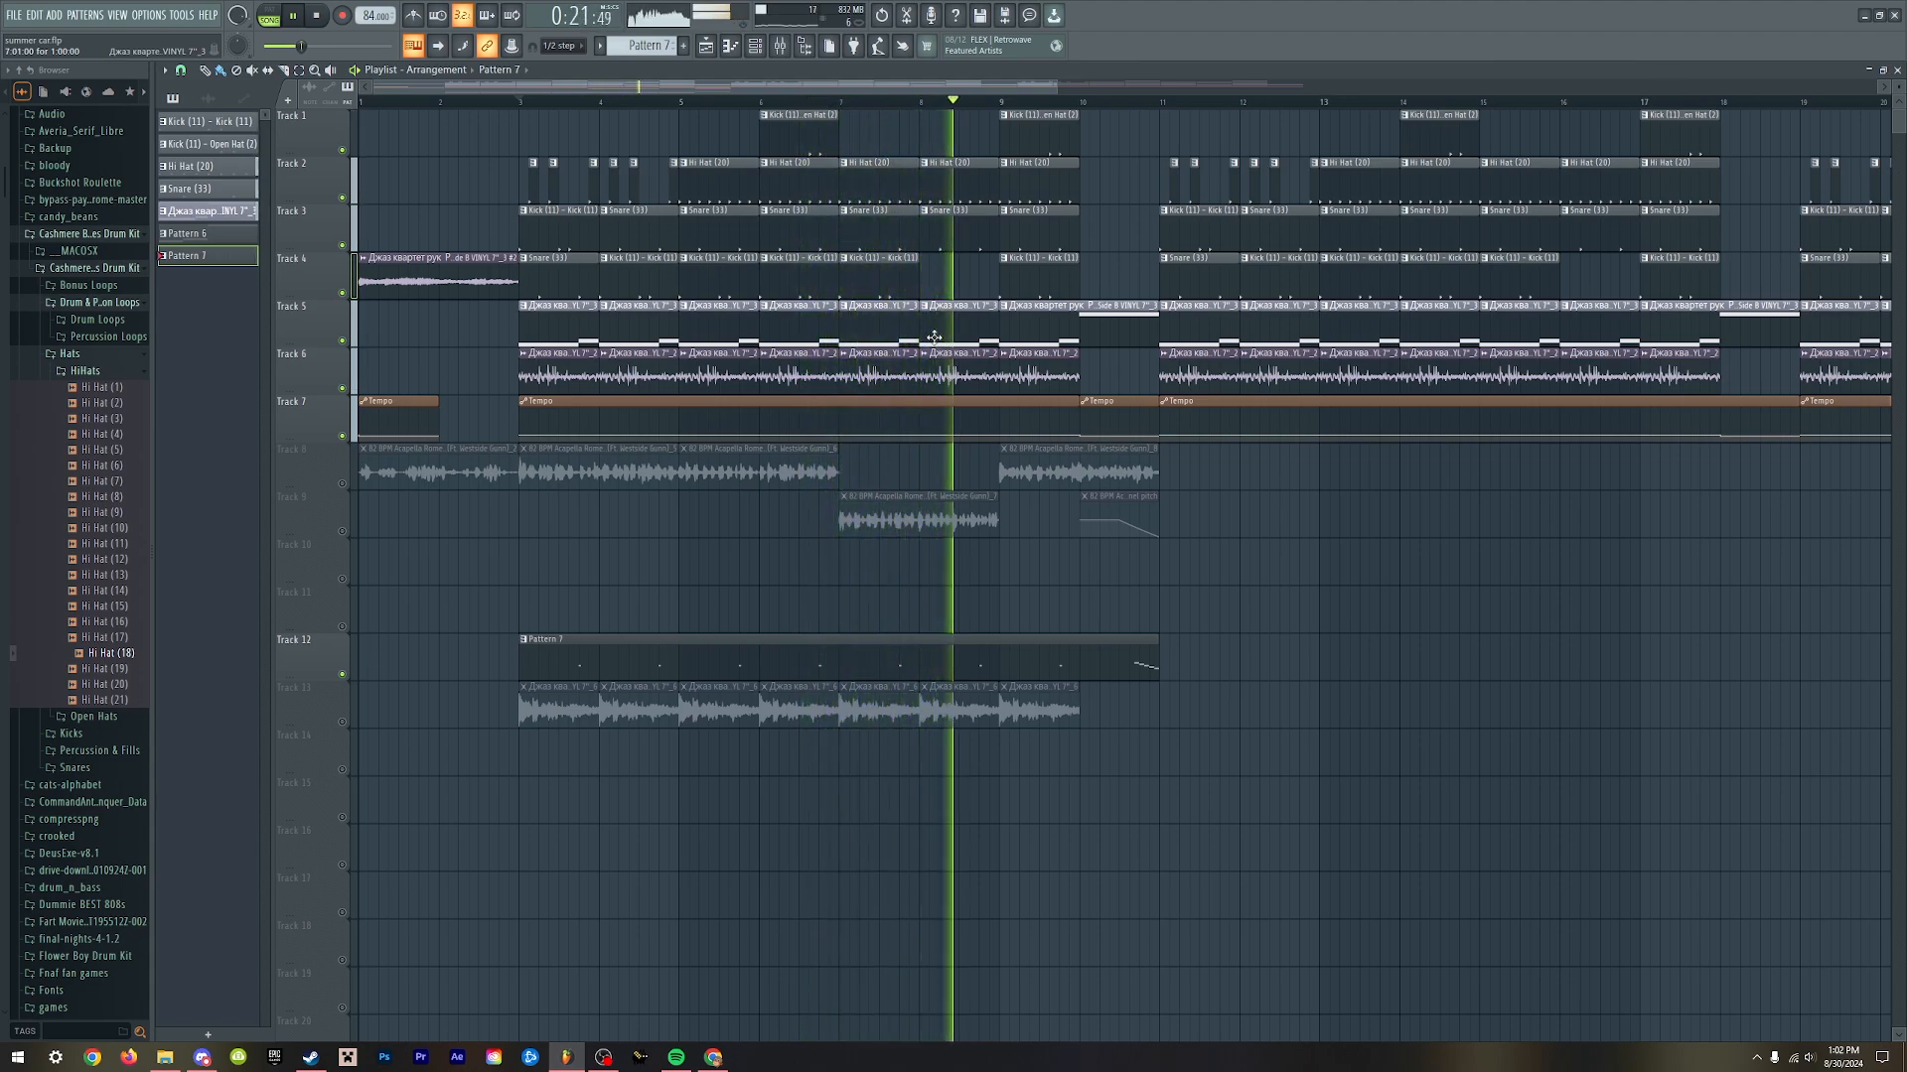
{"action": "key", "text": "space"}
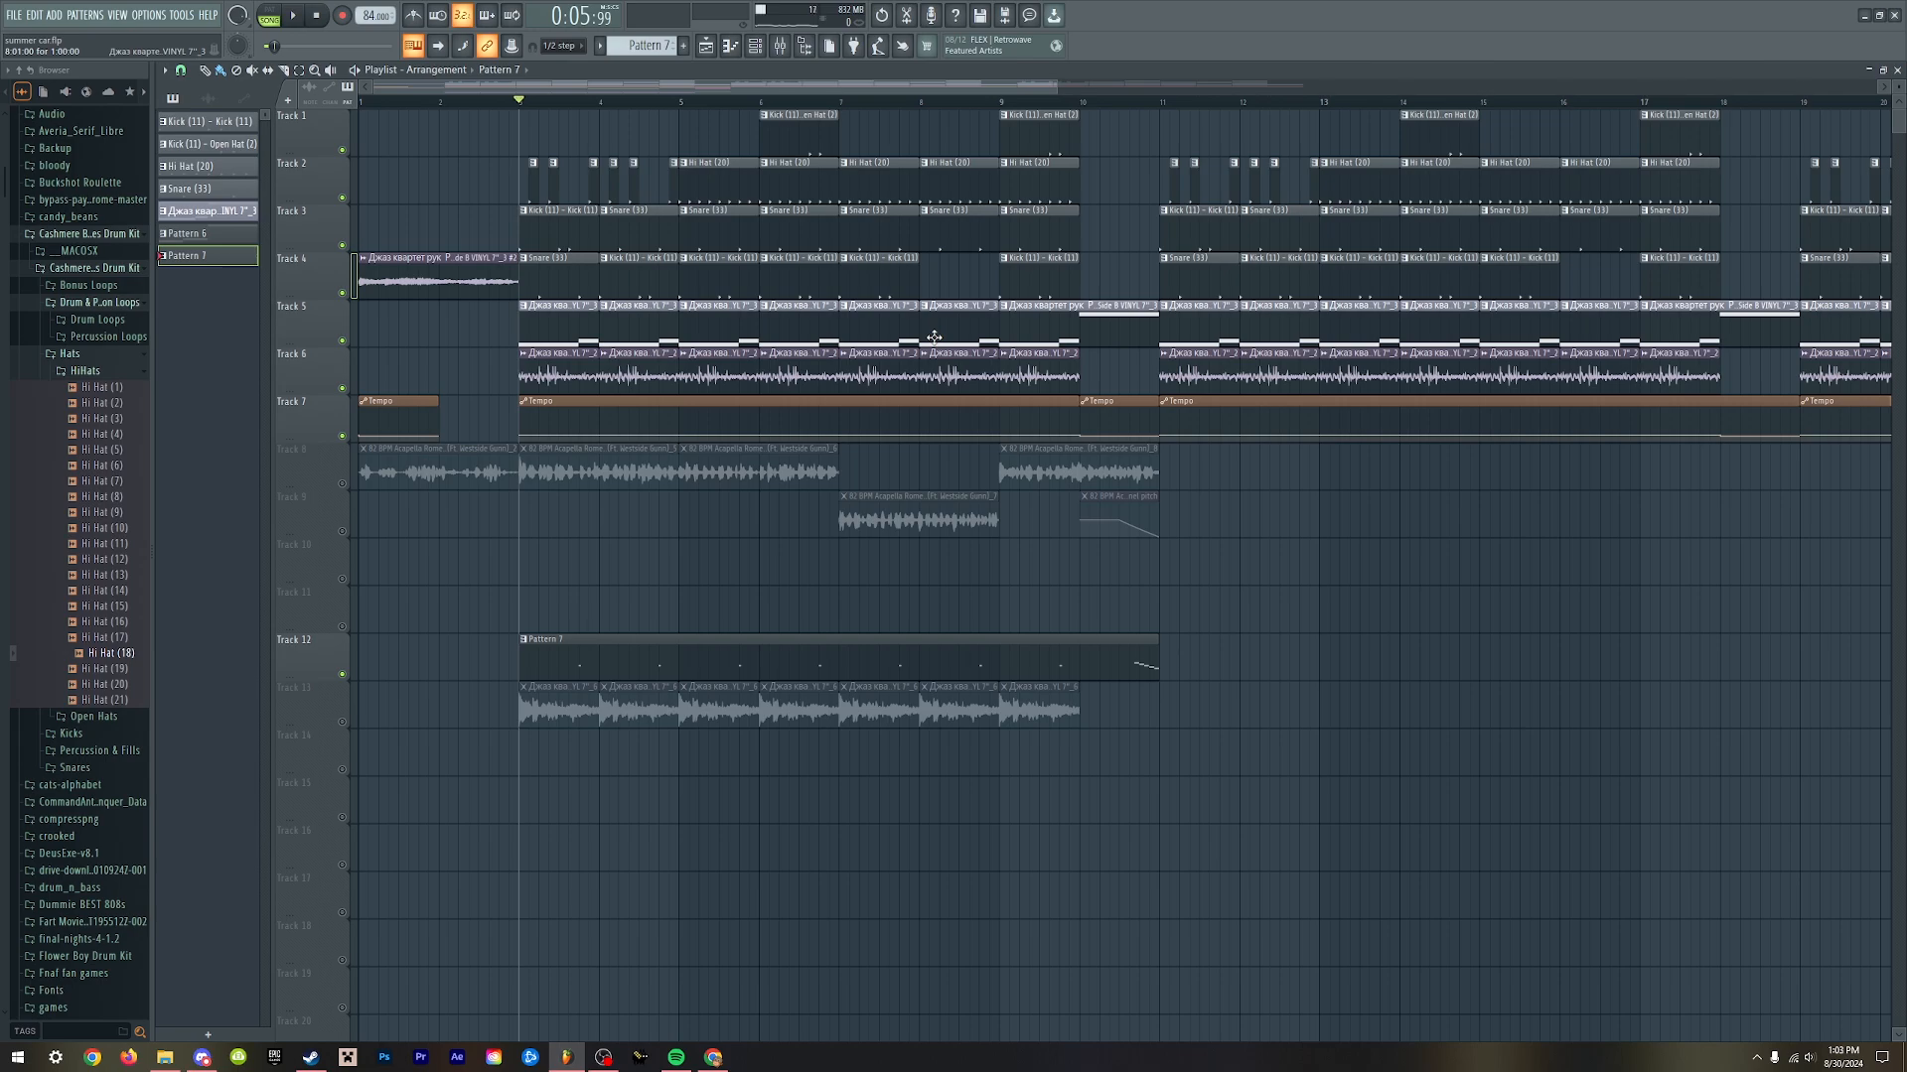
- Return the playhead to the start of the song and play the intro into the first drum bars
{"action": "scroll", "coordinate": [408, 371], "scroll_direction": "down", "scroll_amount": 2}
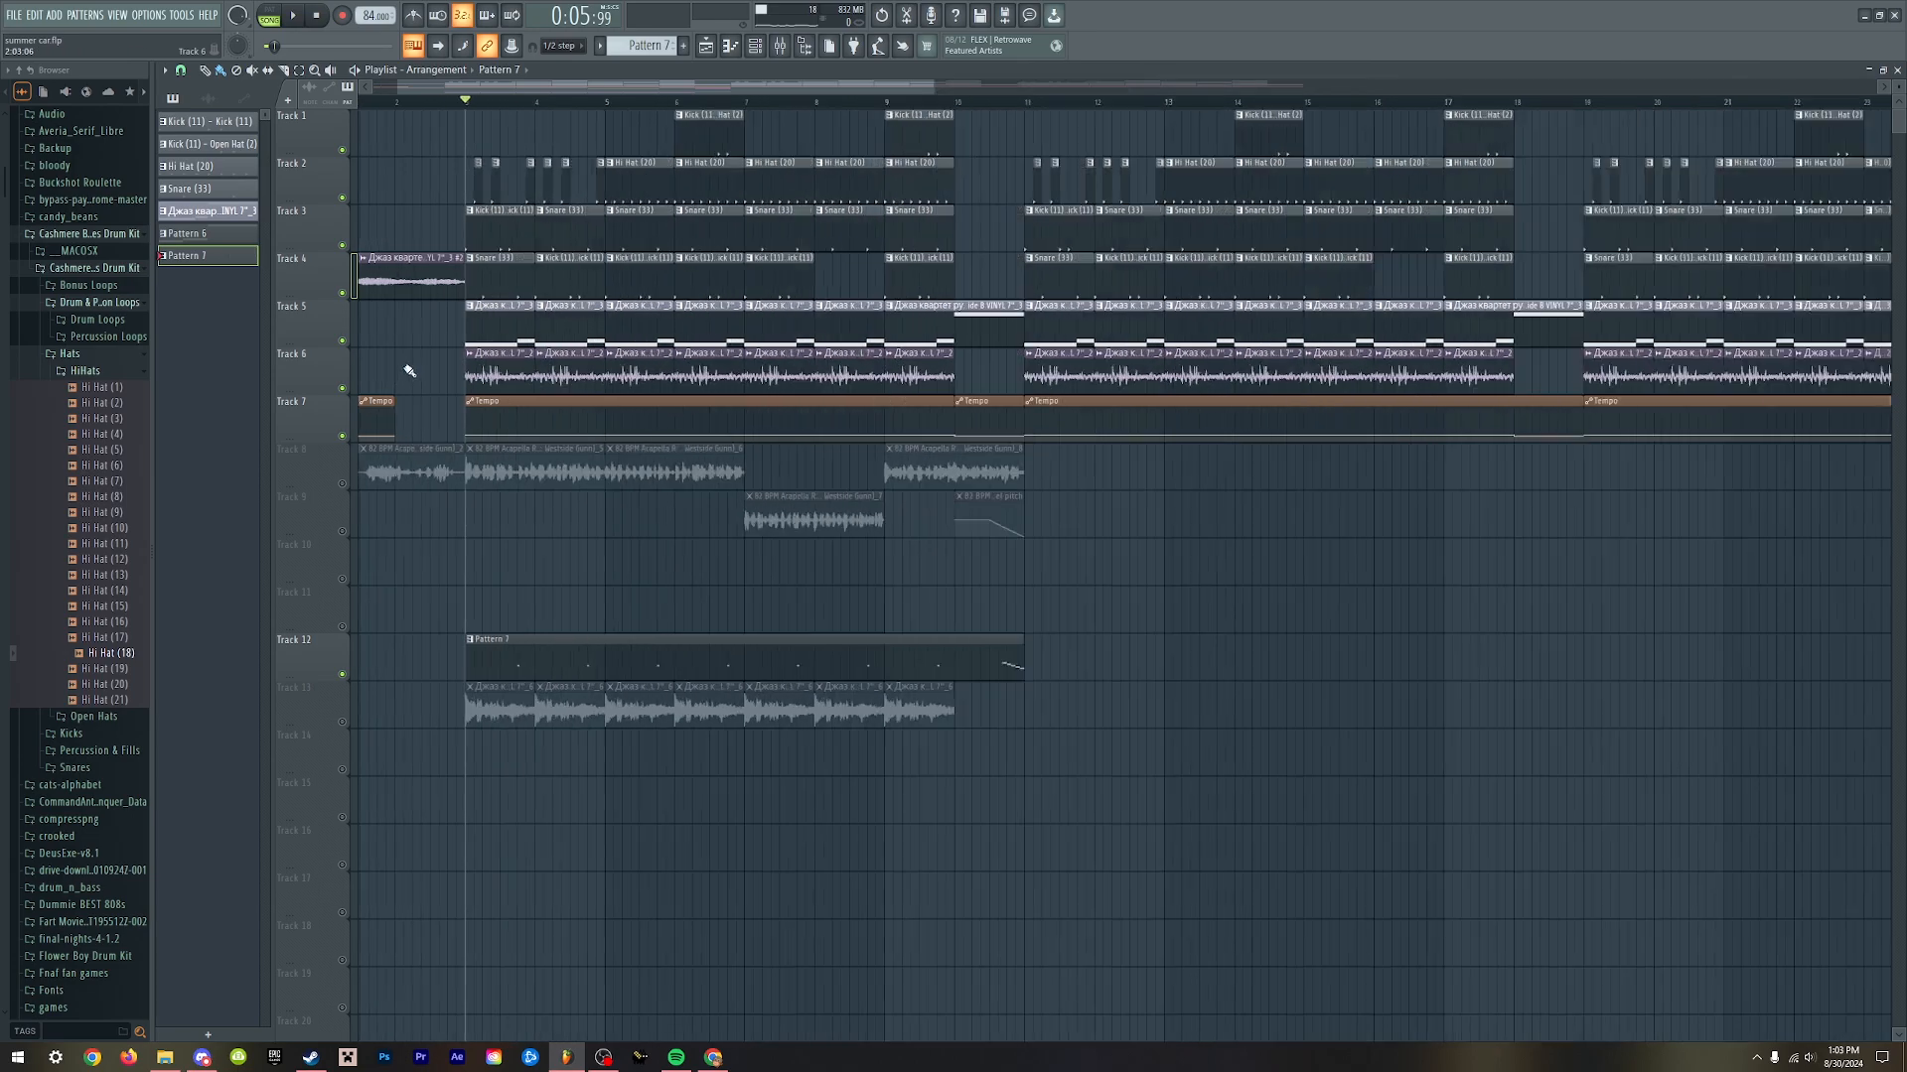
{"action": "scroll", "coordinate": [406, 368], "scroll_direction": "up", "scroll_amount": 3}
{"action": "scroll", "coordinate": [396, 110], "scroll_direction": "left", "scroll_amount": 1}
{"action": "left_click", "coordinate": [373, 103]}
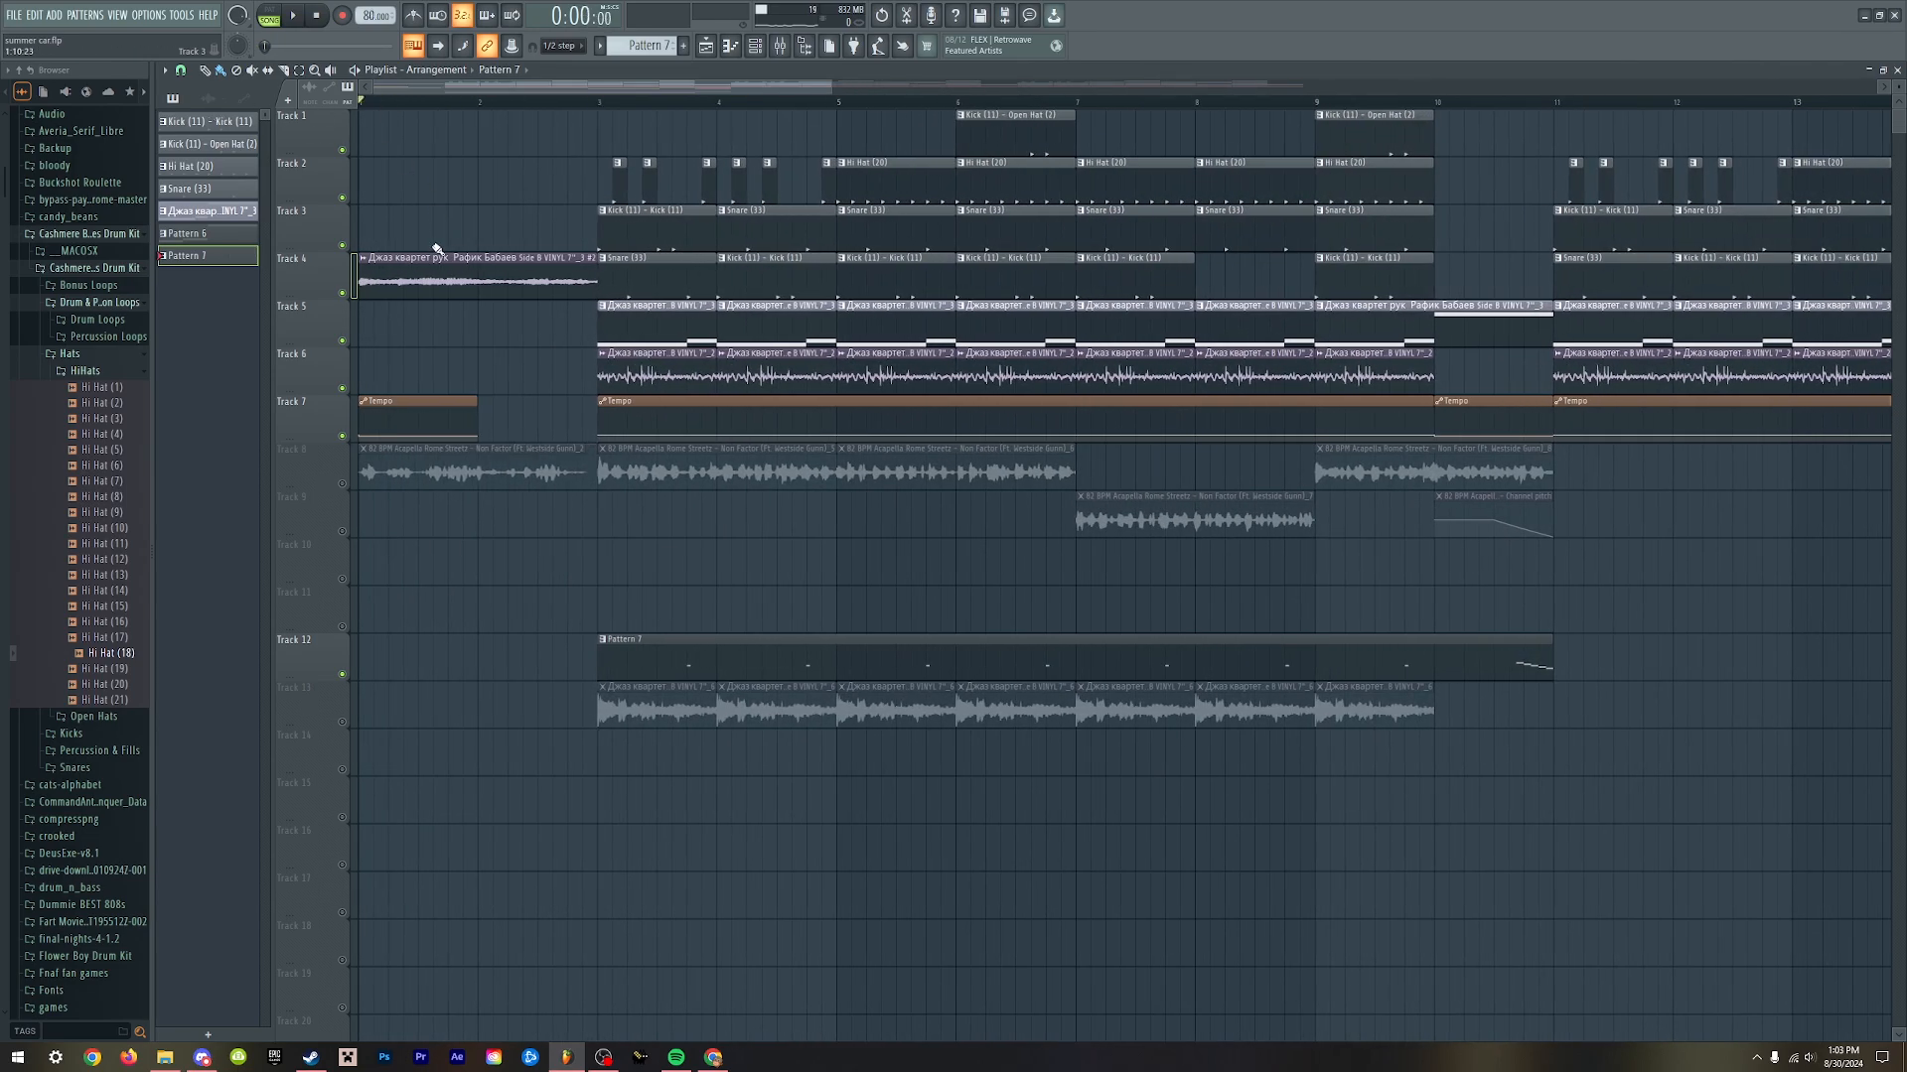
{"action": "key", "text": "space"}
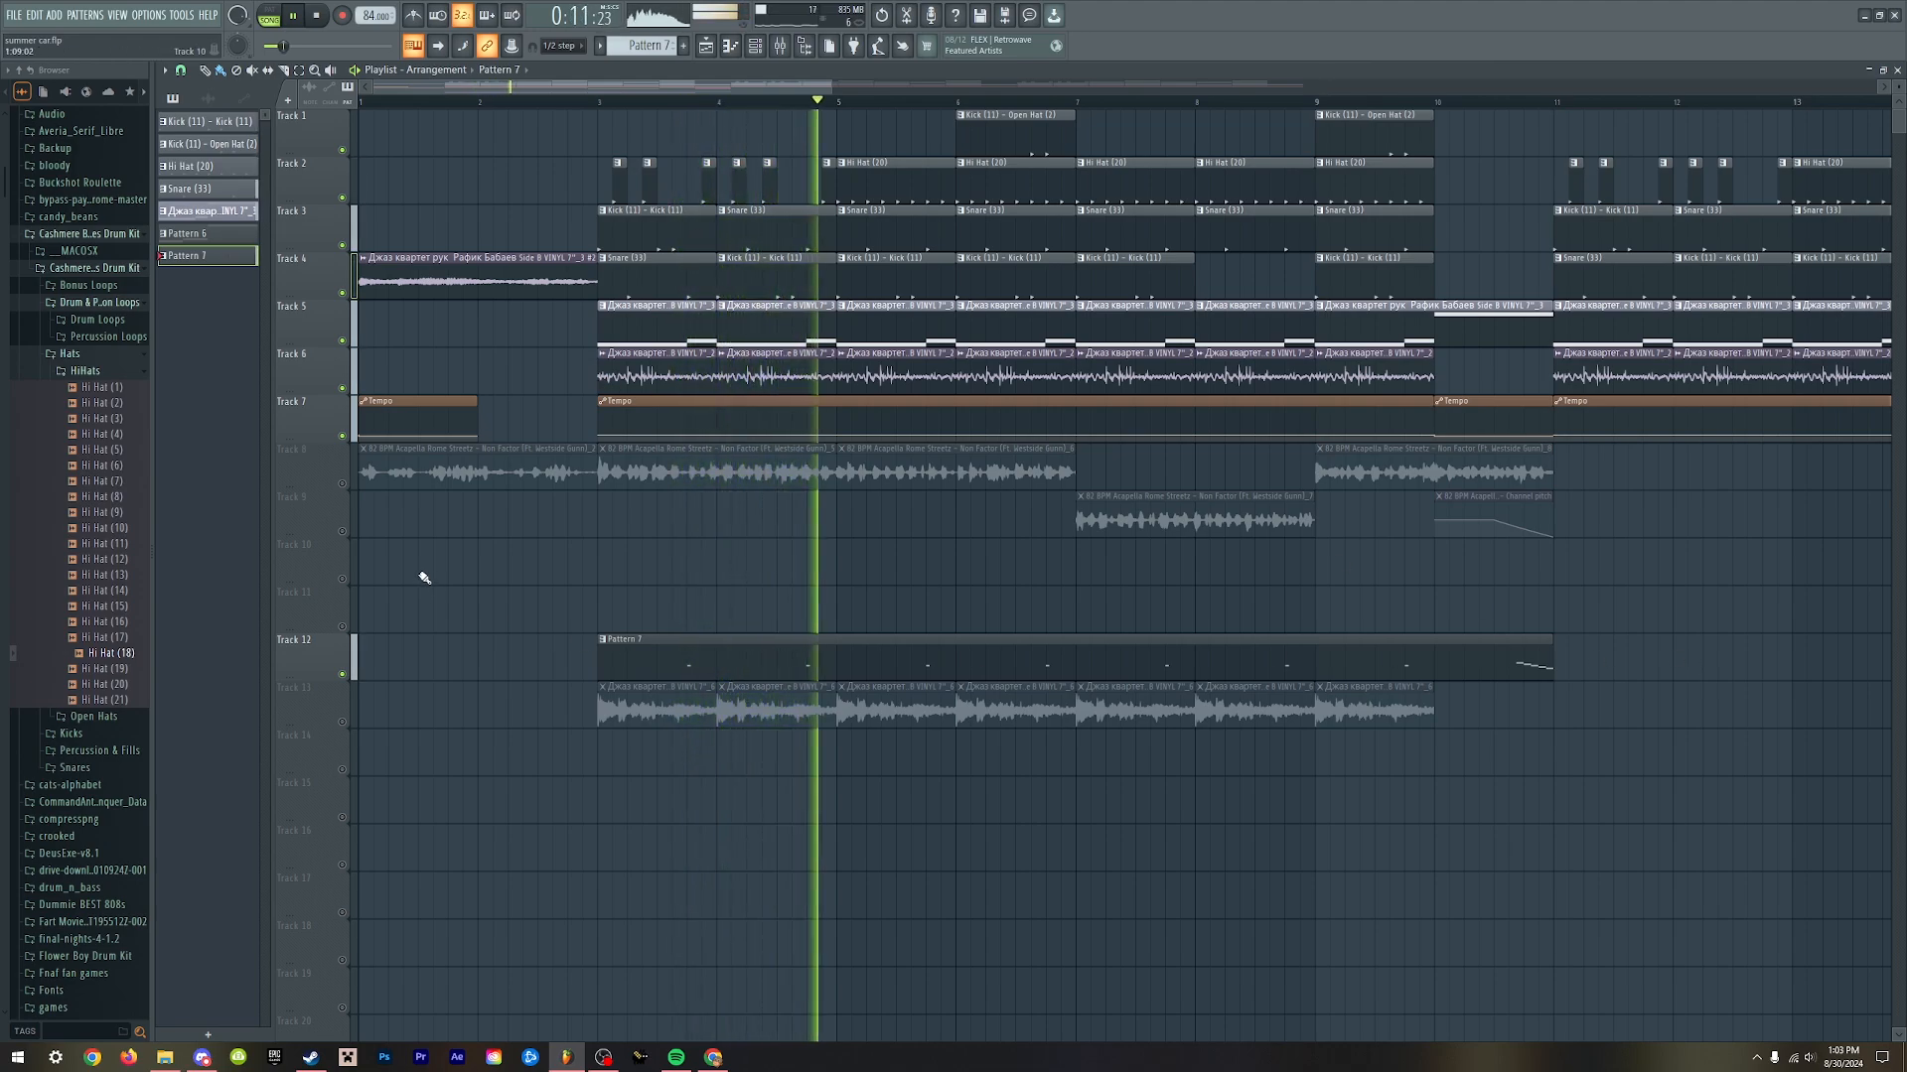
{"action": "key", "text": "space"}
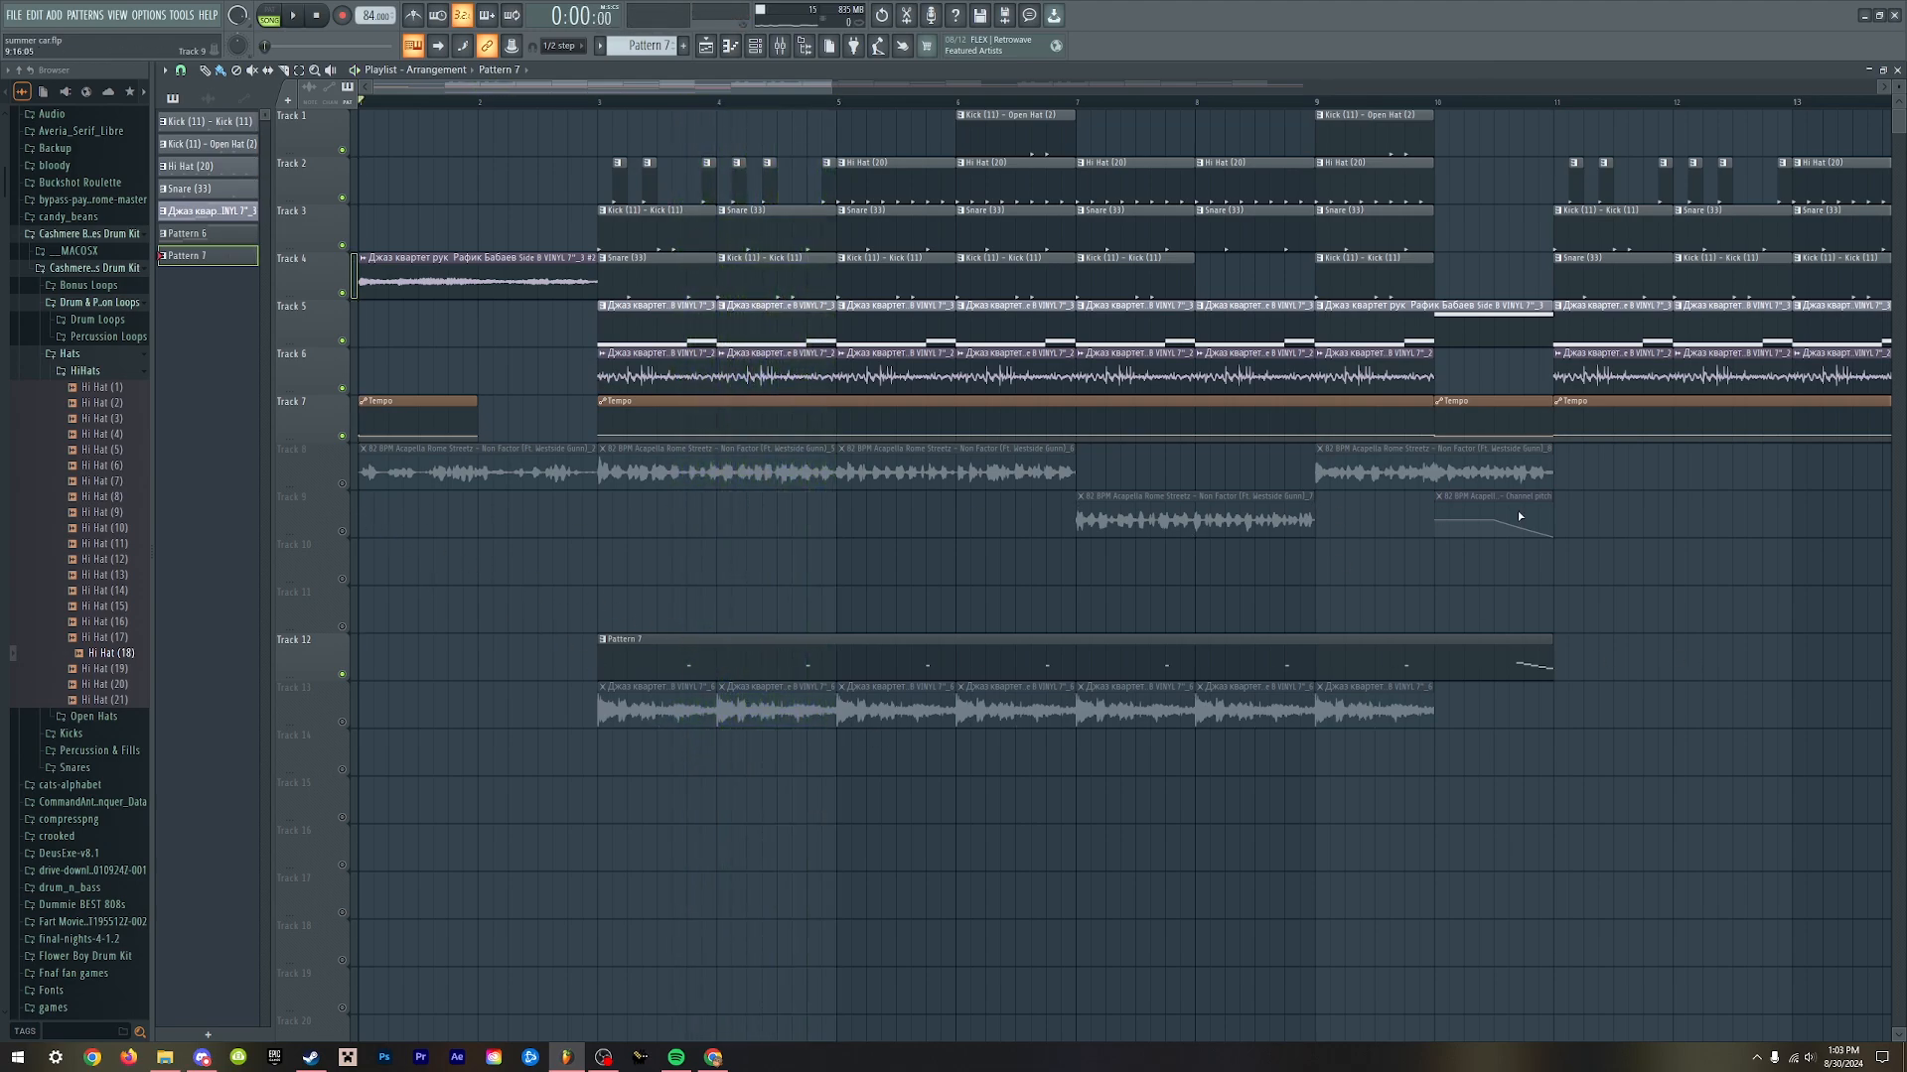
- Unmute Tracks 8 and 9 with the 82 BPM acapella clips and play the song from the start
{"action": "left_click", "coordinate": [342, 485]}
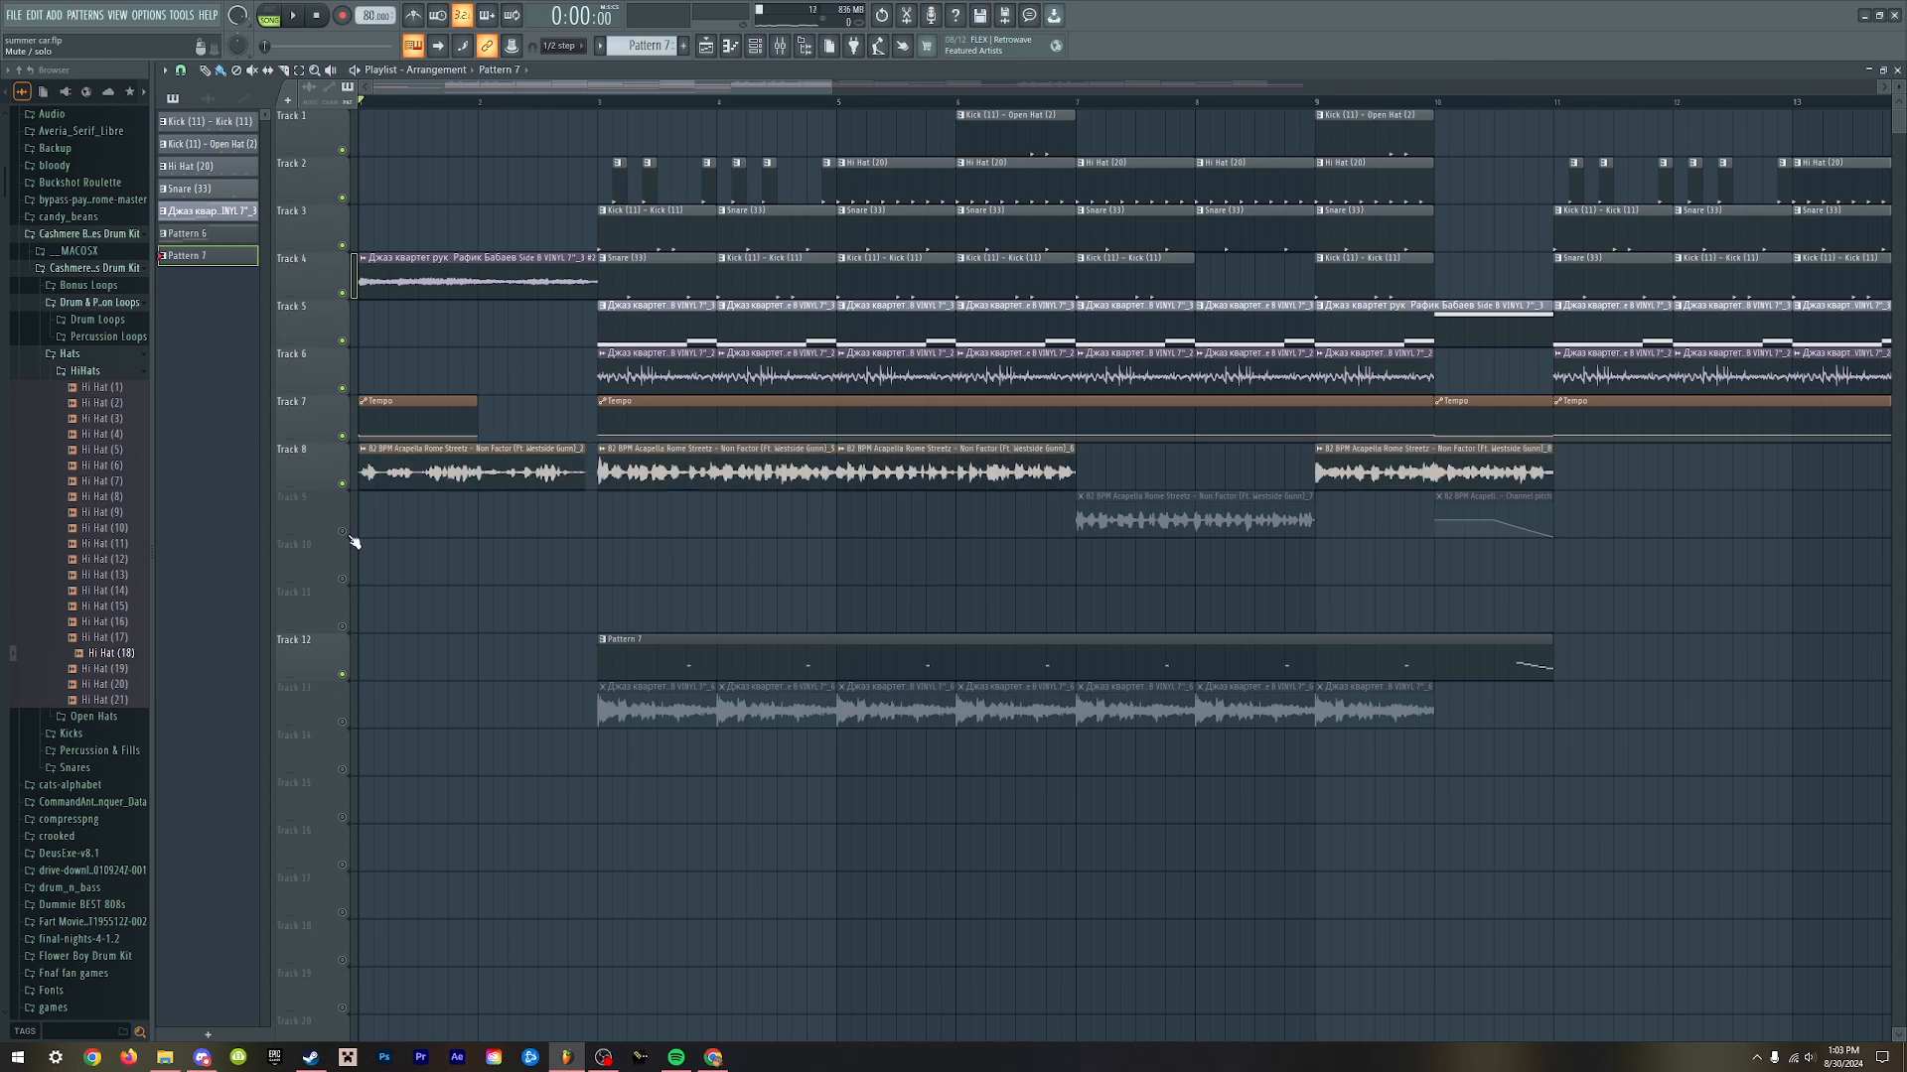
{"action": "left_click", "coordinate": [343, 533]}
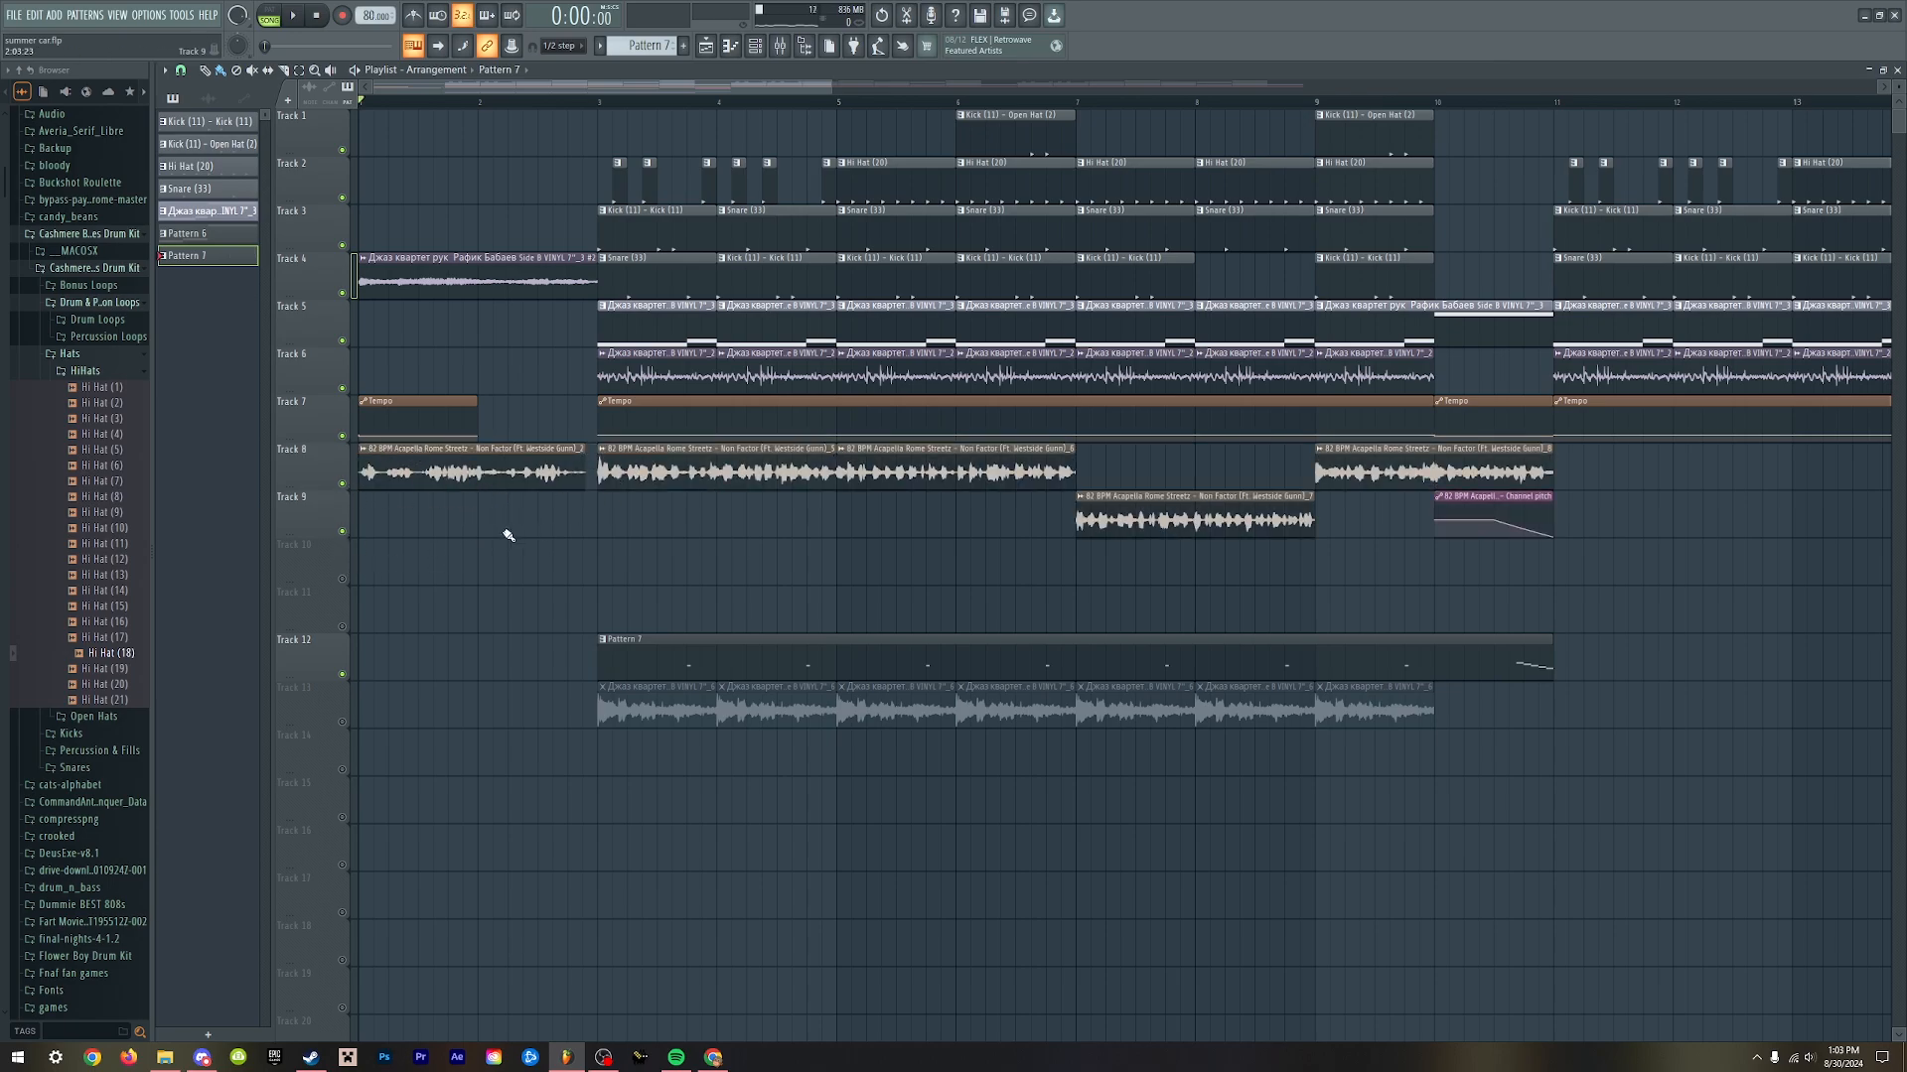
{"action": "key", "text": "space"}
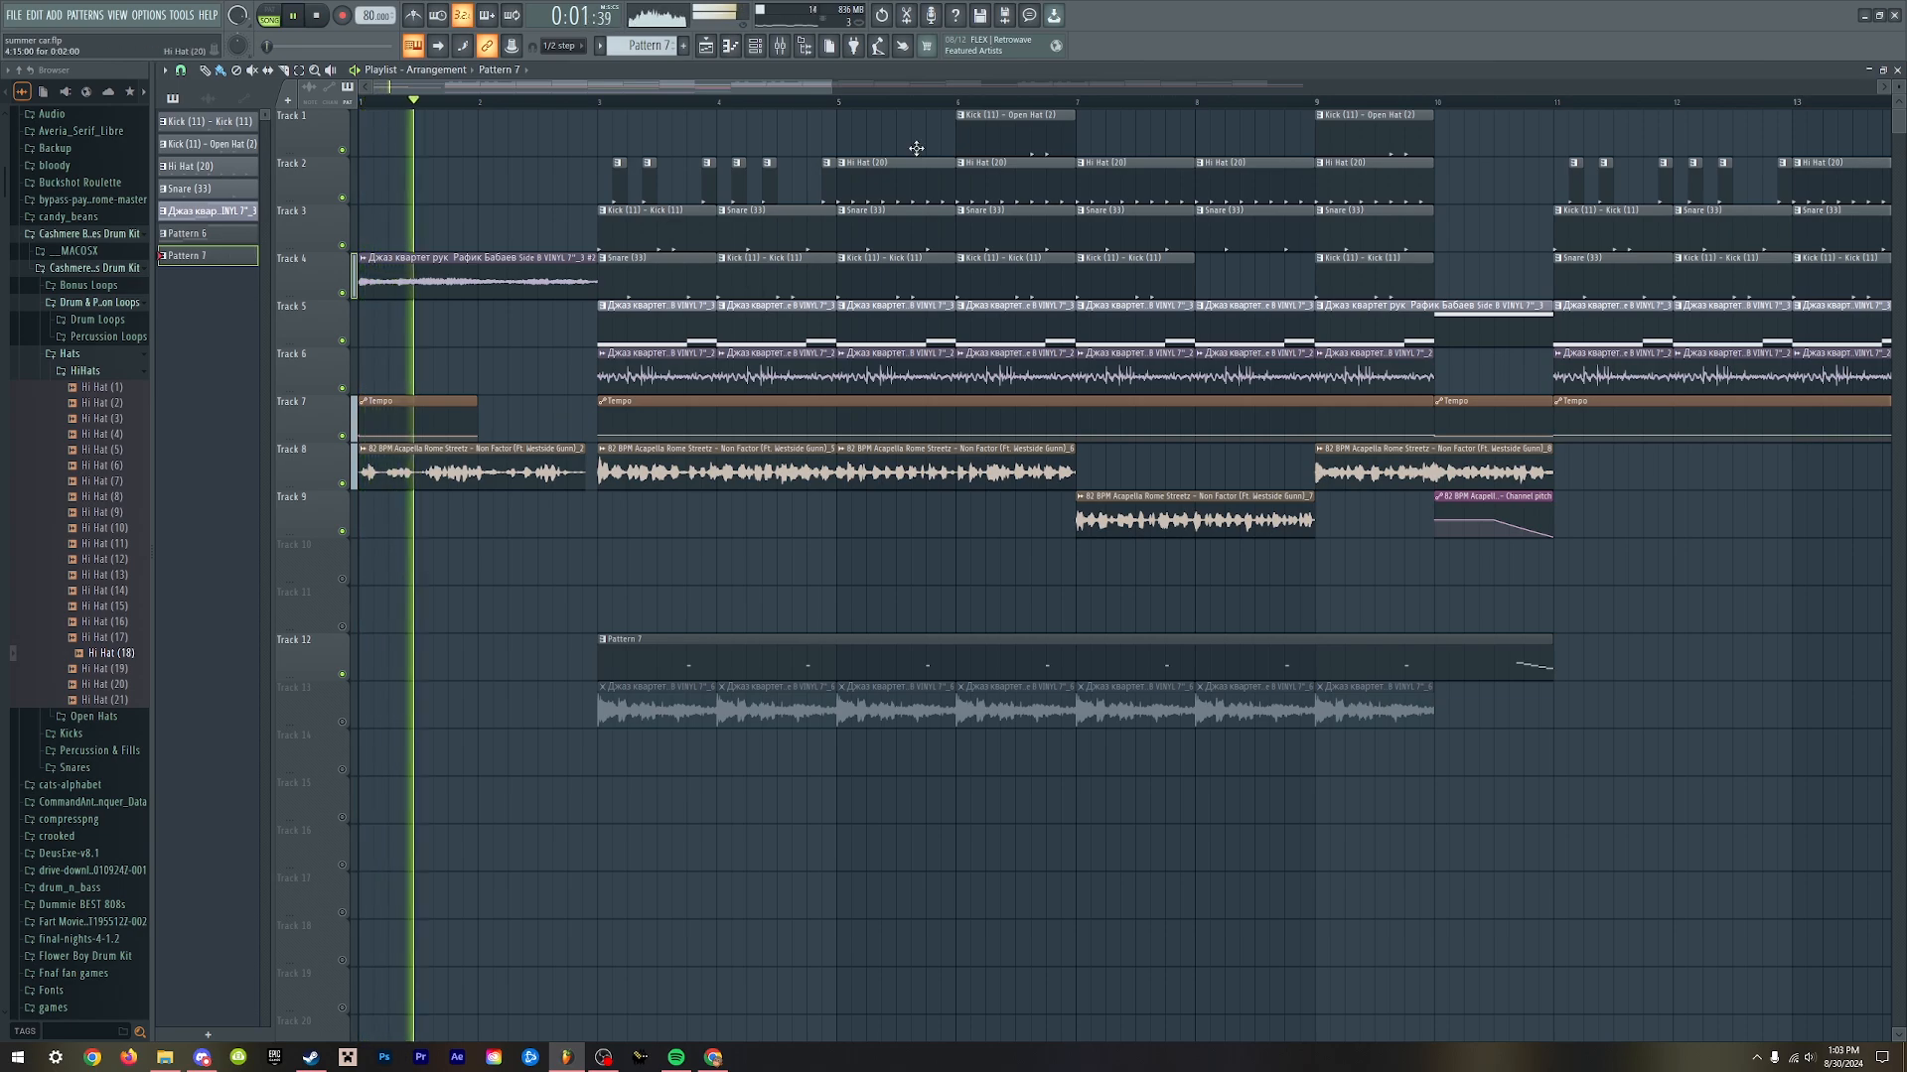
{"action": "left_click", "coordinate": [793, 56]}
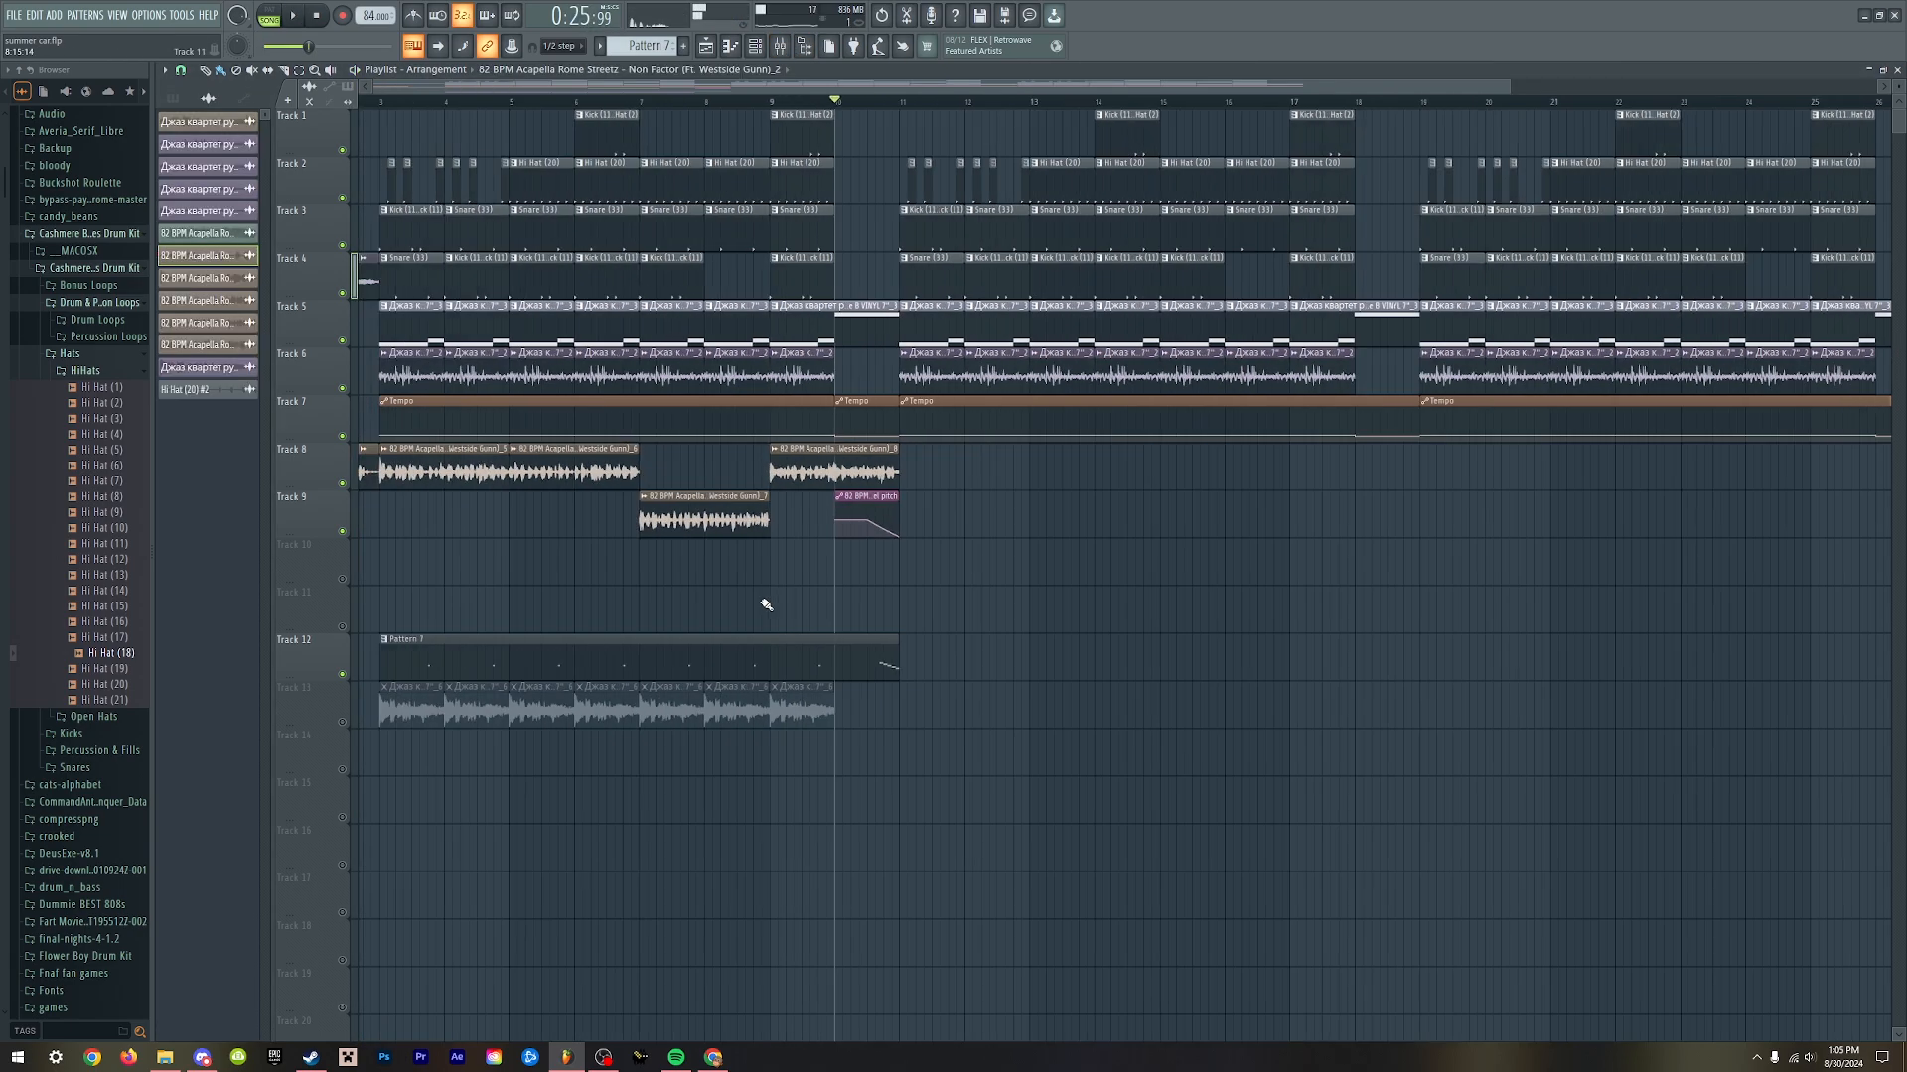
- Inspect the full arrangement and play the transition from bar 10, with its Tempo and acapella channel pitch automation clips
{"action": "scroll", "coordinate": [684, 577], "scroll_direction": "up", "scroll_amount": 8}
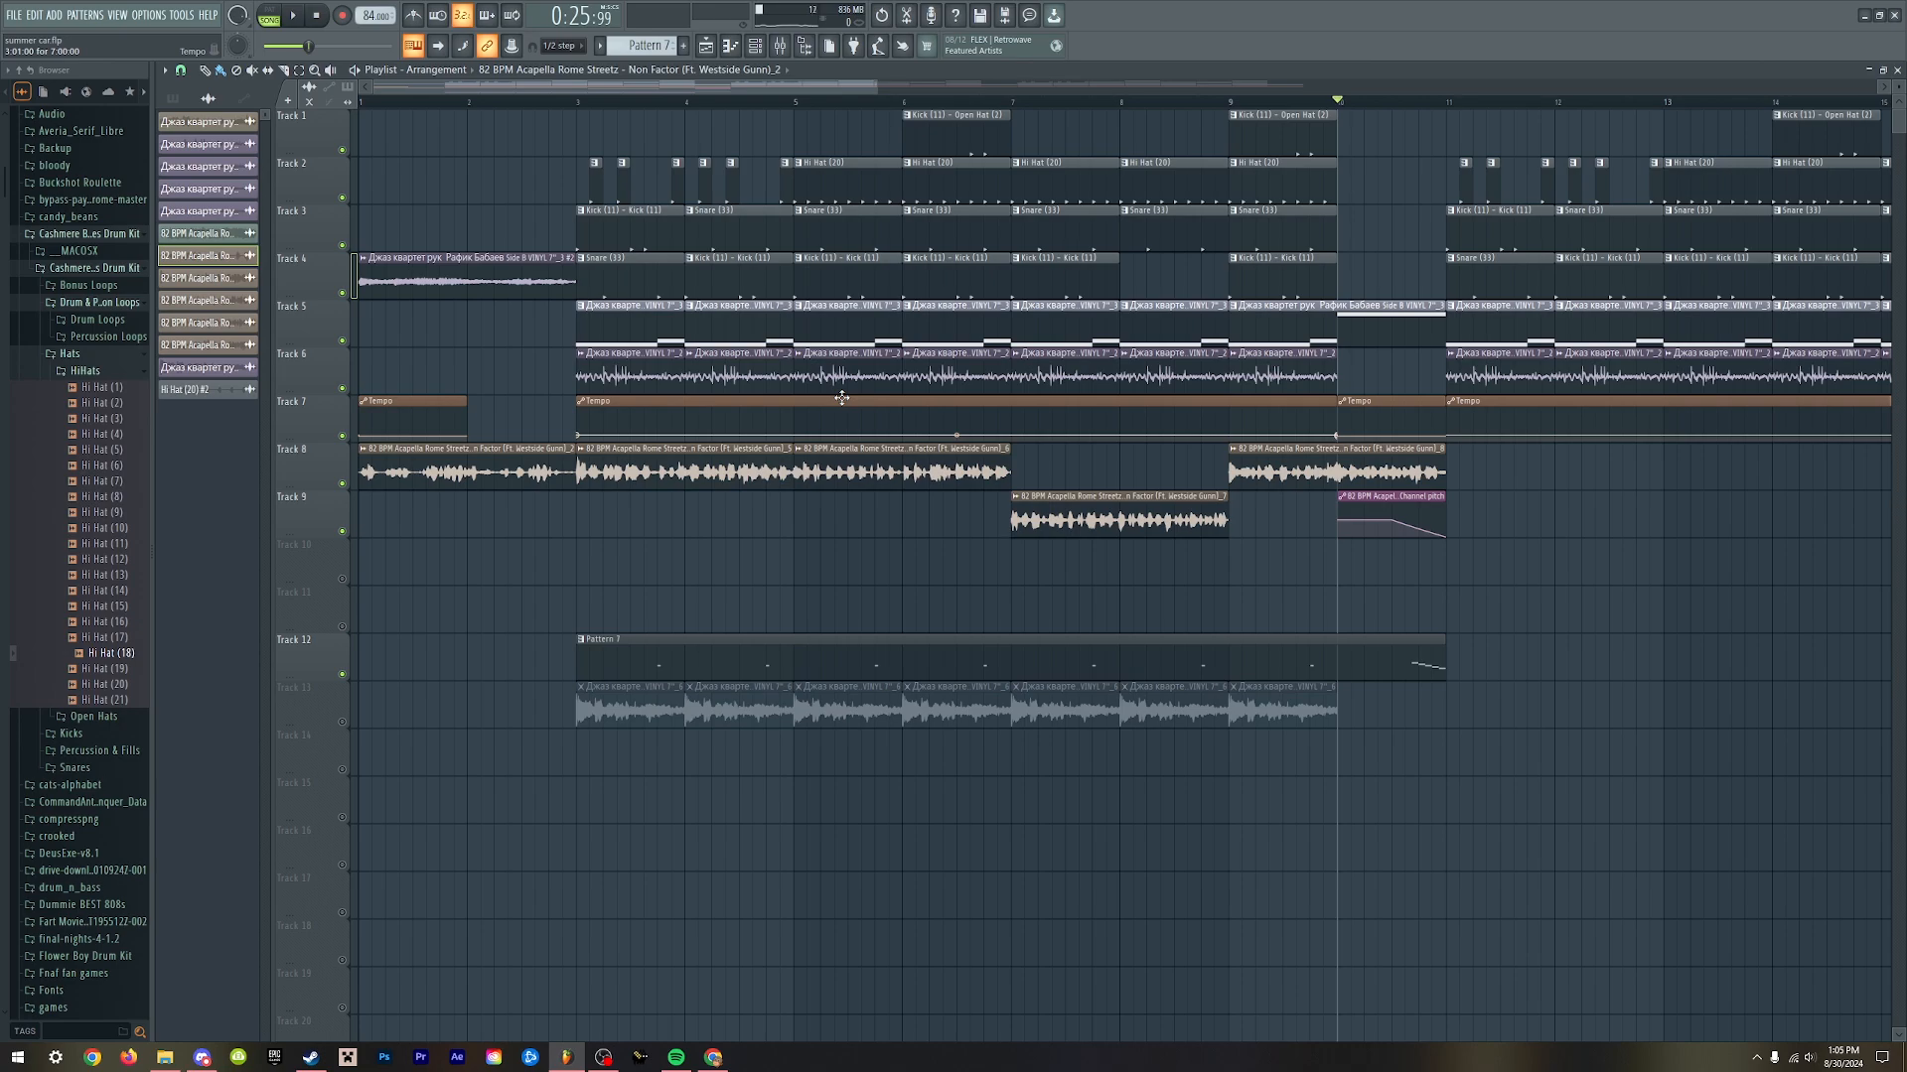
{"action": "scroll", "coordinate": [841, 398], "scroll_direction": "down", "scroll_amount": 3}
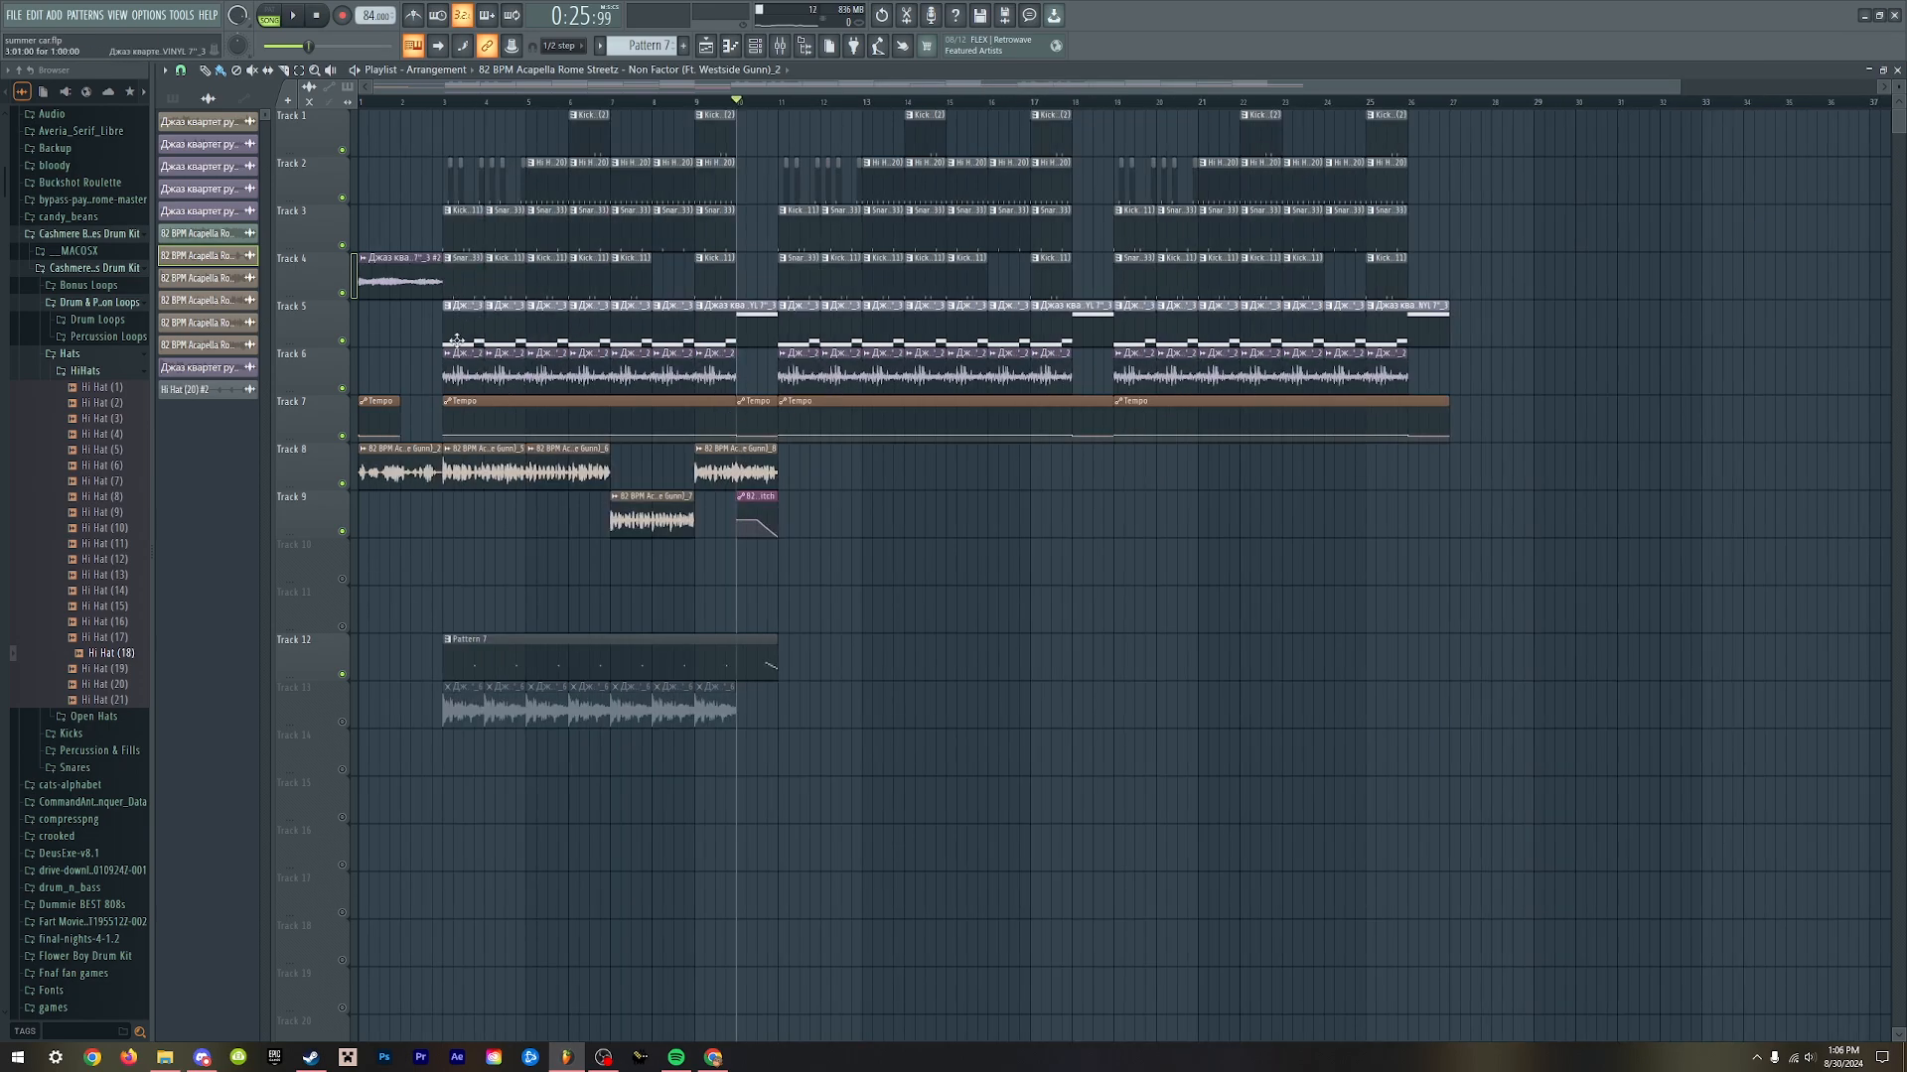
{"action": "scroll", "coordinate": [790, 359], "scroll_direction": "up", "scroll_amount": 5}
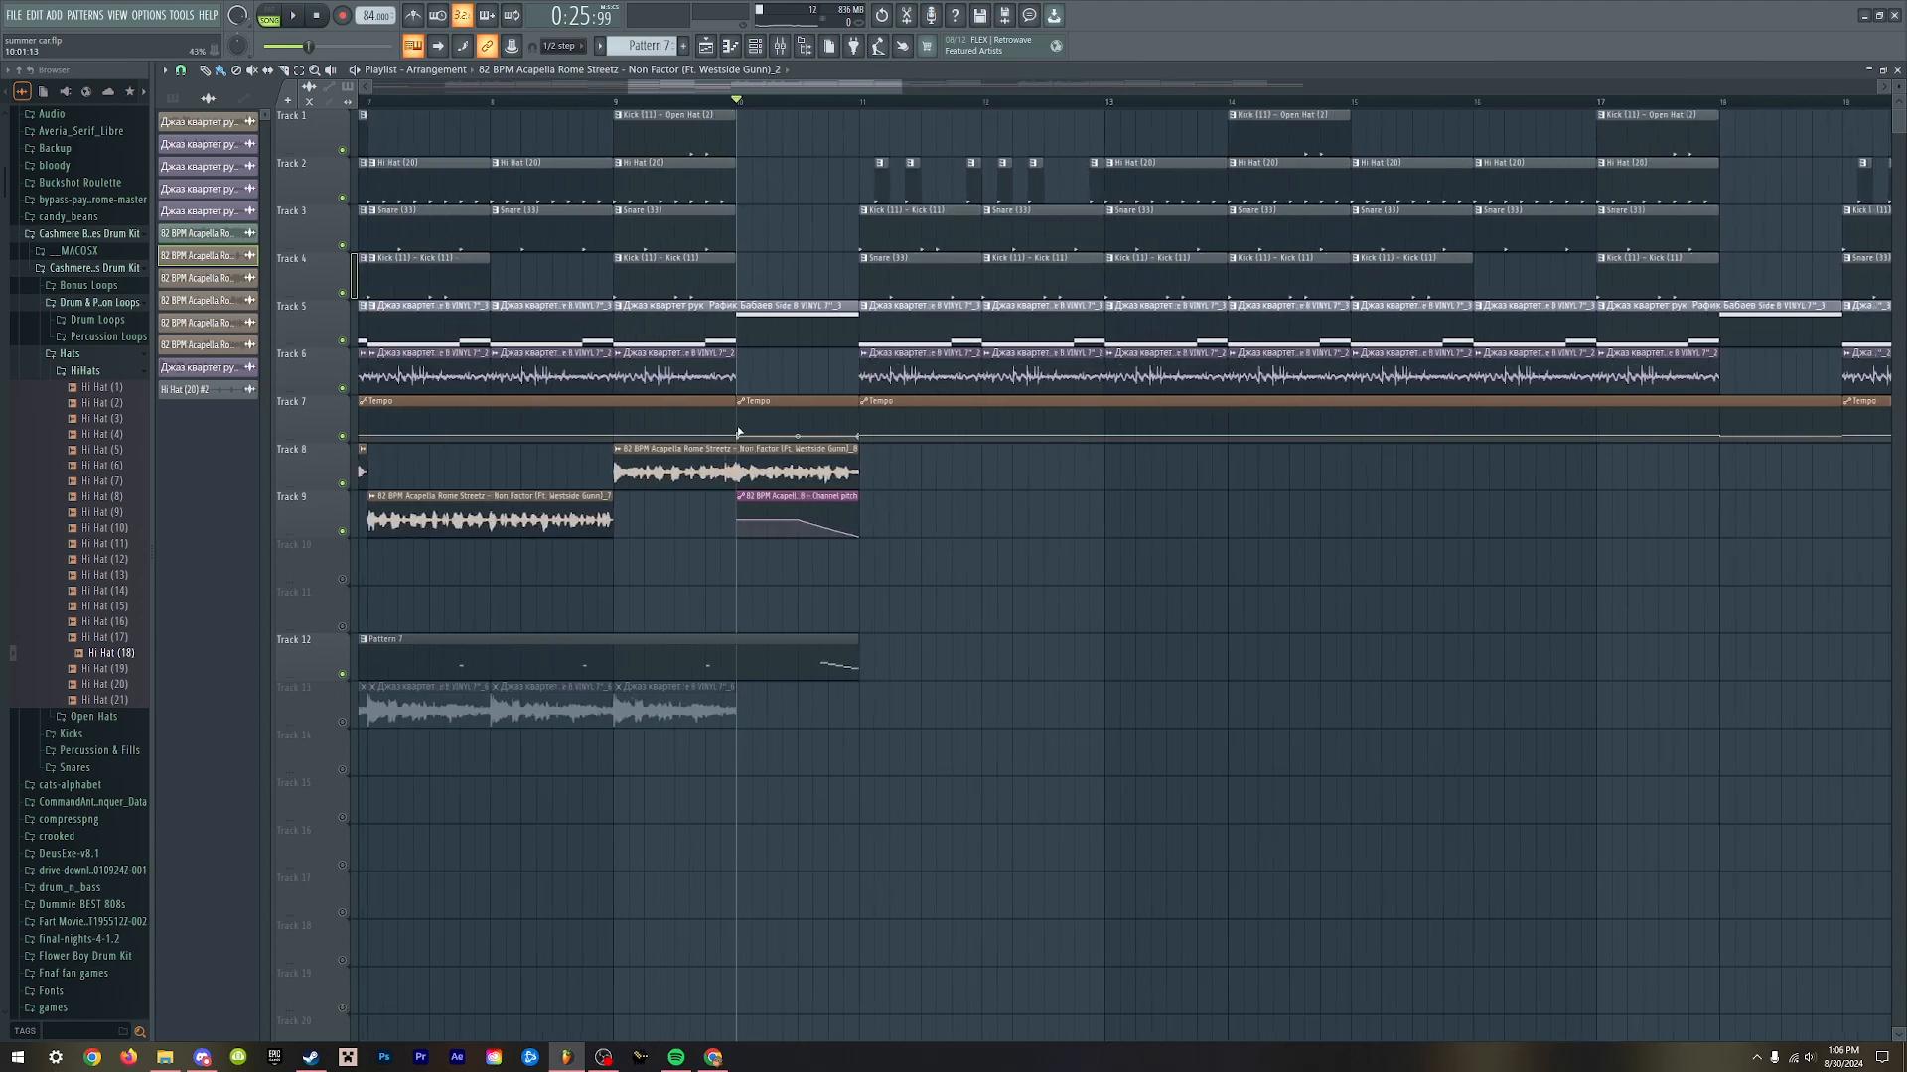
{"action": "key", "text": "space"}
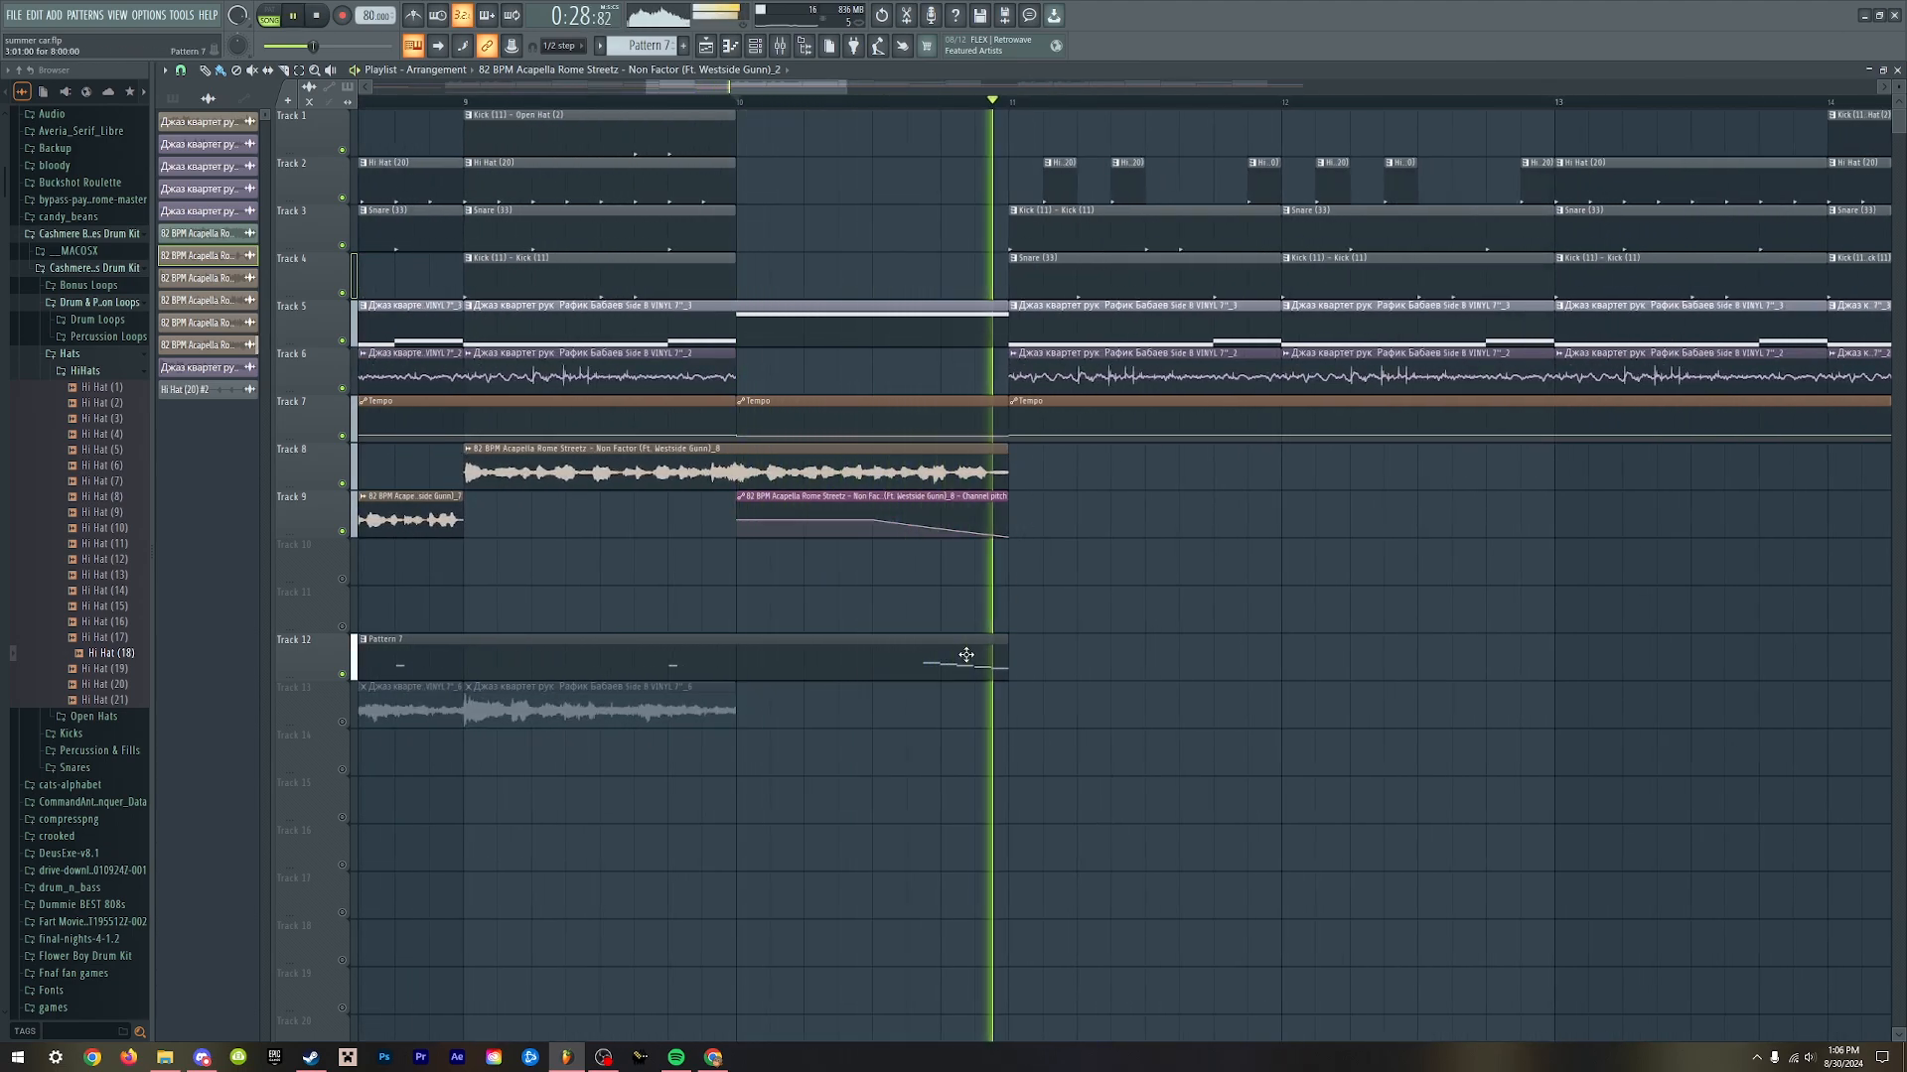
{"action": "scroll", "coordinate": [970, 659], "scroll_direction": "down", "scroll_amount": 5}
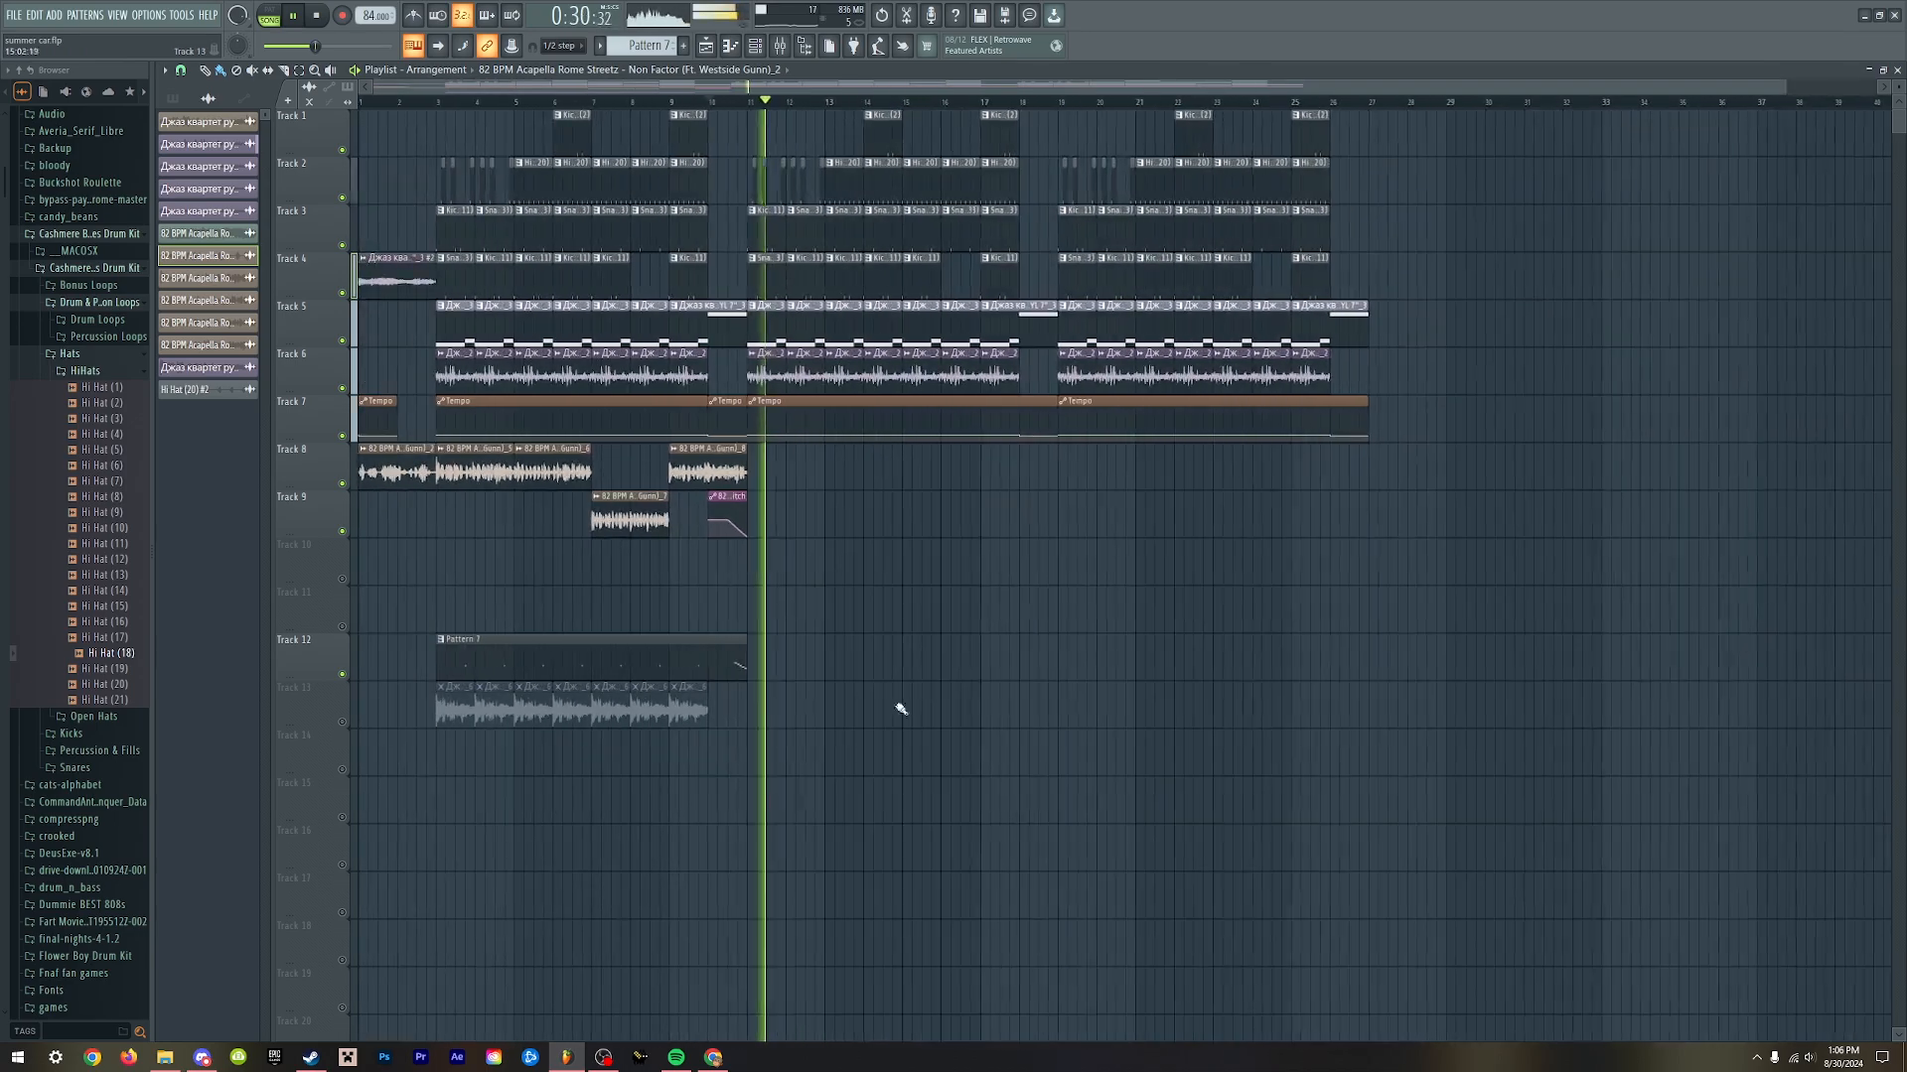
{"action": "key", "text": "space"}
- Switch to YouTube in Chrome, search for "single ladies beyonce" and play short parts of the Beyoncé music video's opening
{"action": "left_click", "coordinate": [711, 1059]}
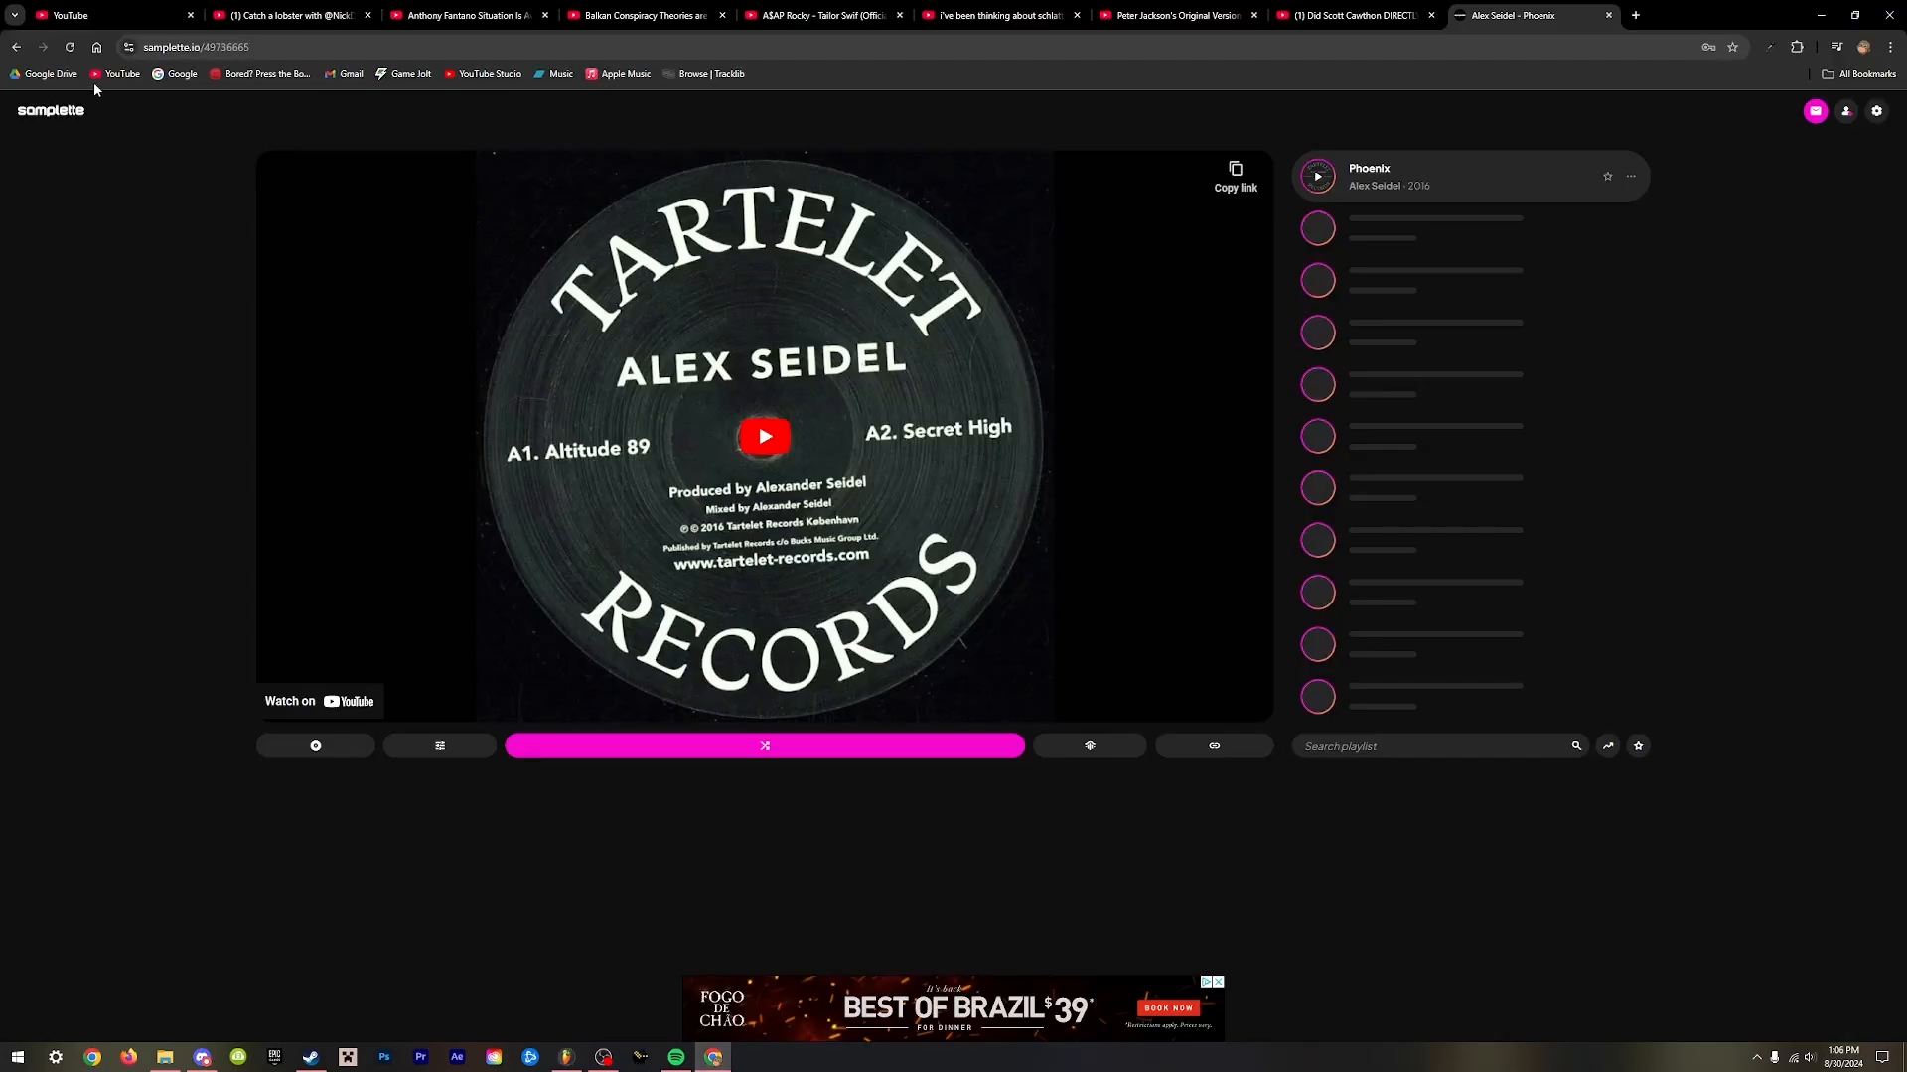
{"action": "left_click", "coordinate": [158, 15]}
{"action": "left_click", "coordinate": [820, 111]}
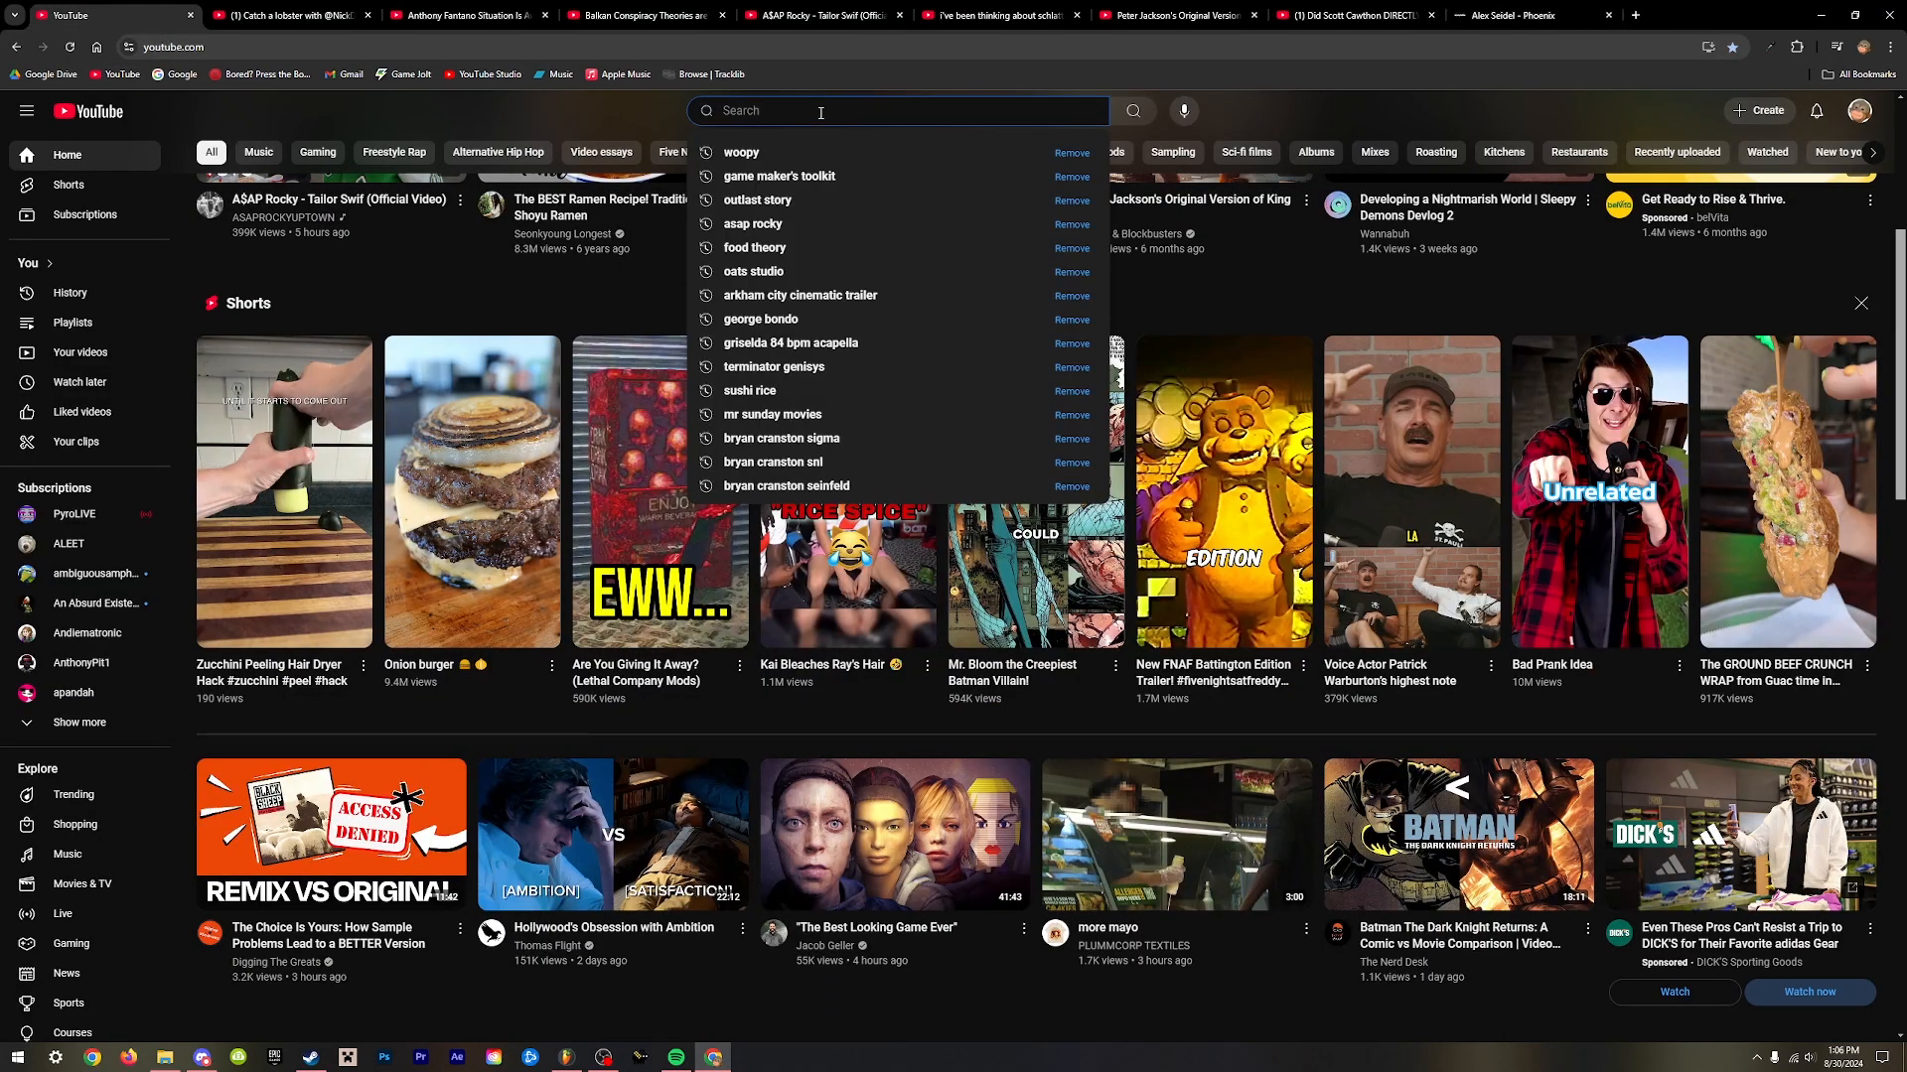
{"action": "type", "text": "single ladies beyonce"}
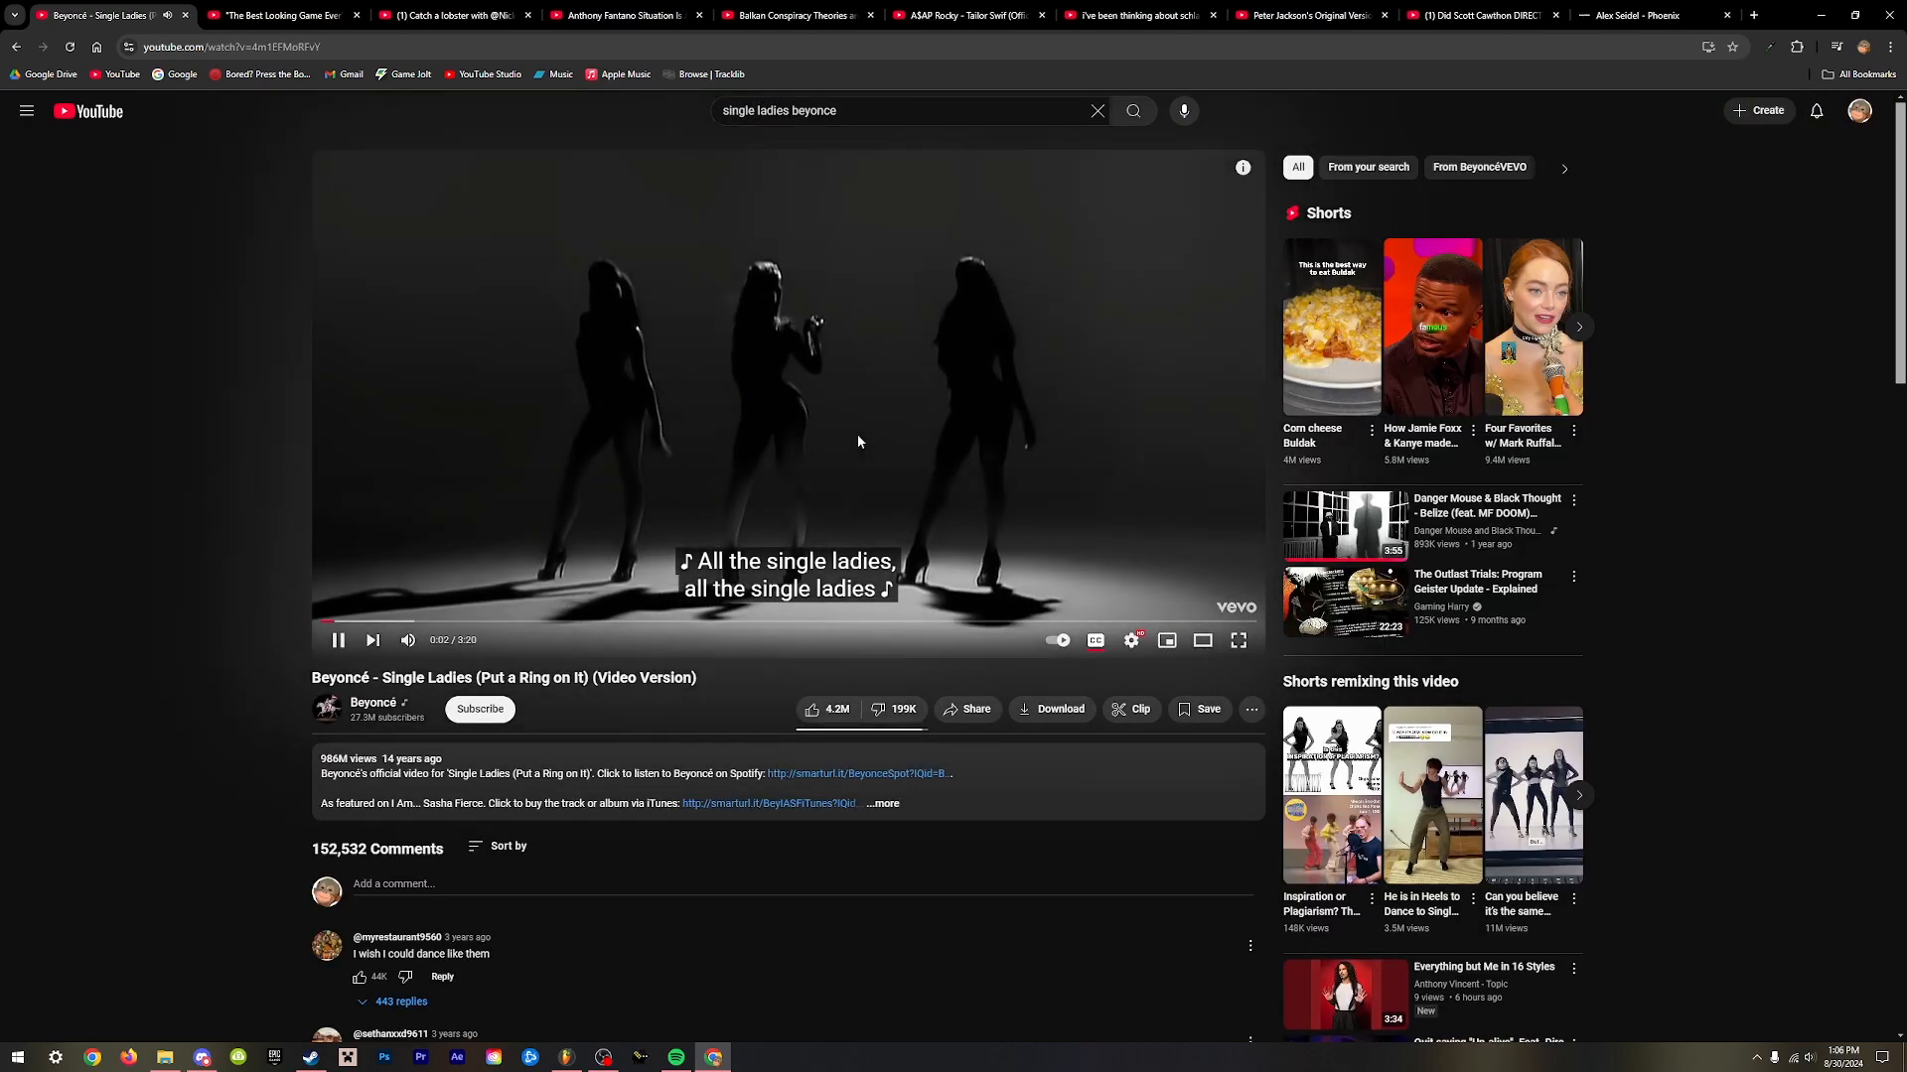
{"action": "left_click", "coordinate": [859, 441]}
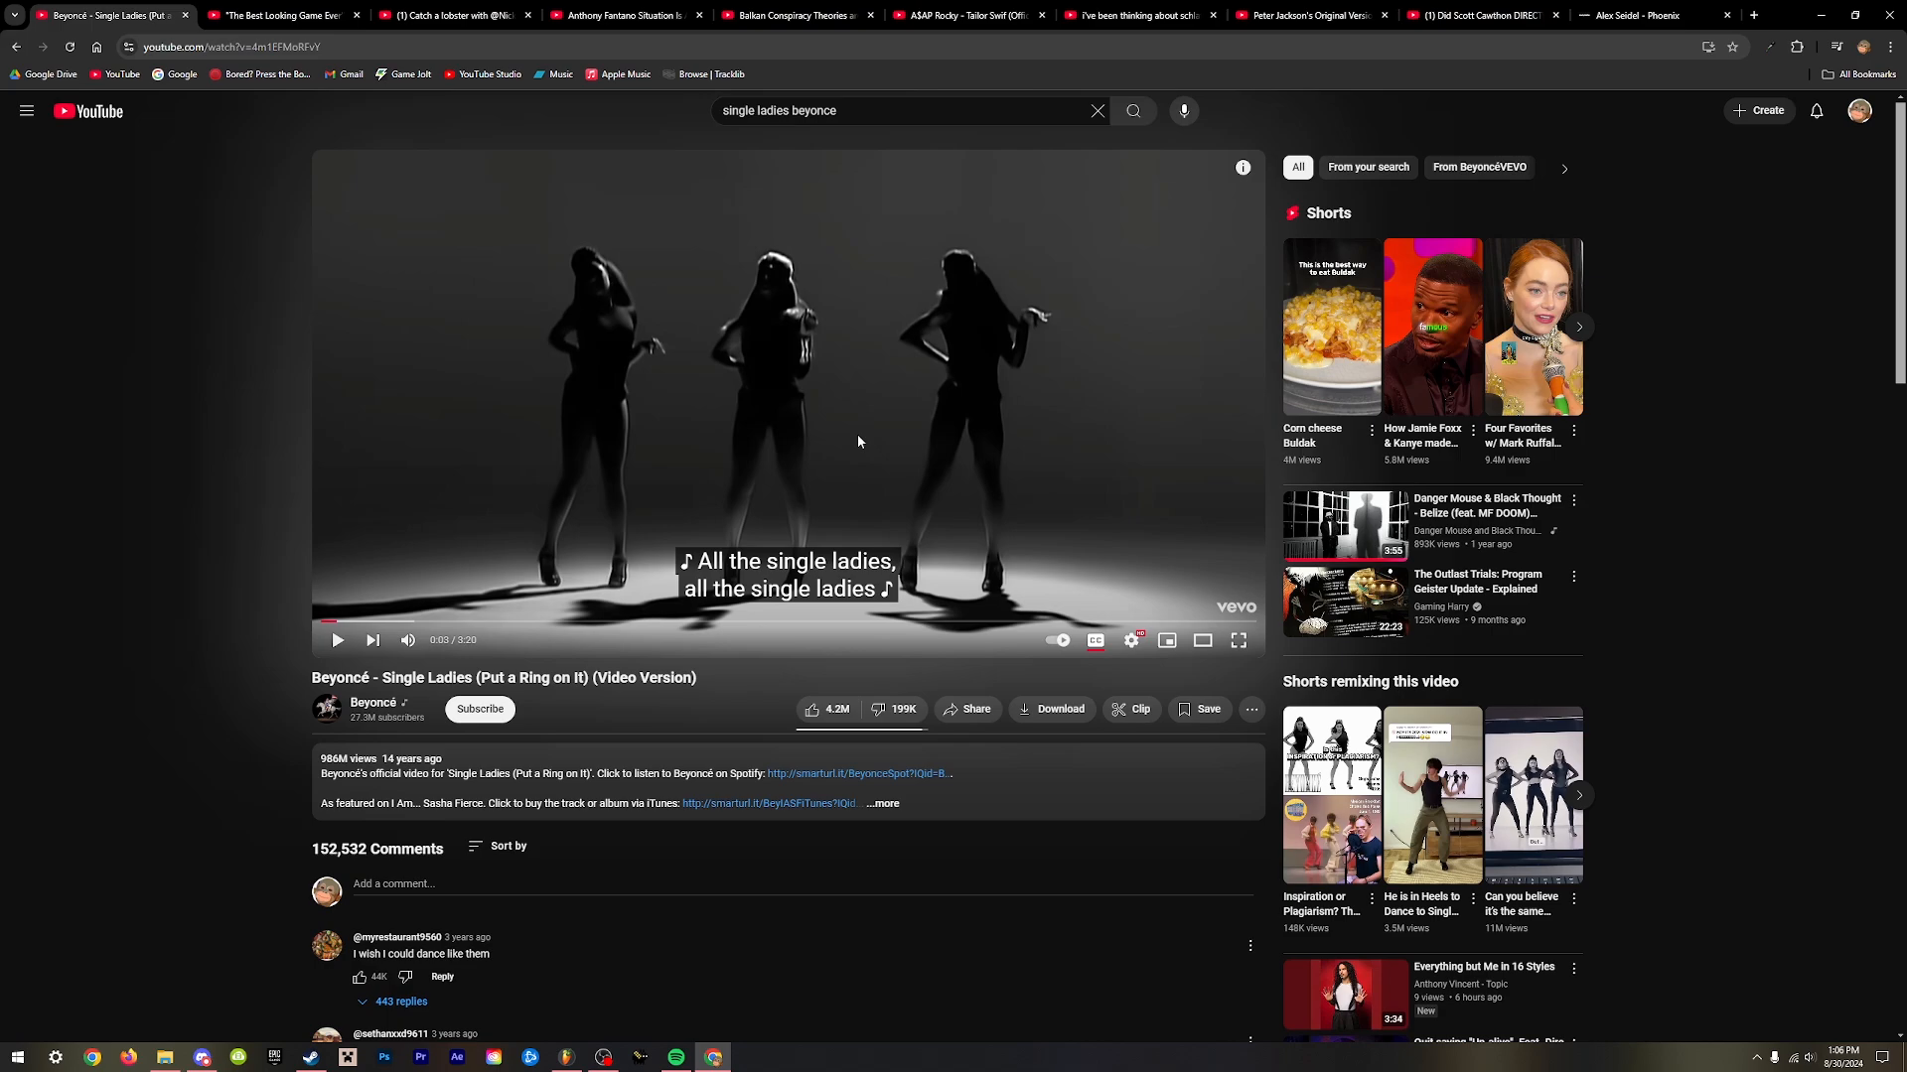
{"action": "left_click", "coordinate": [859, 440]}
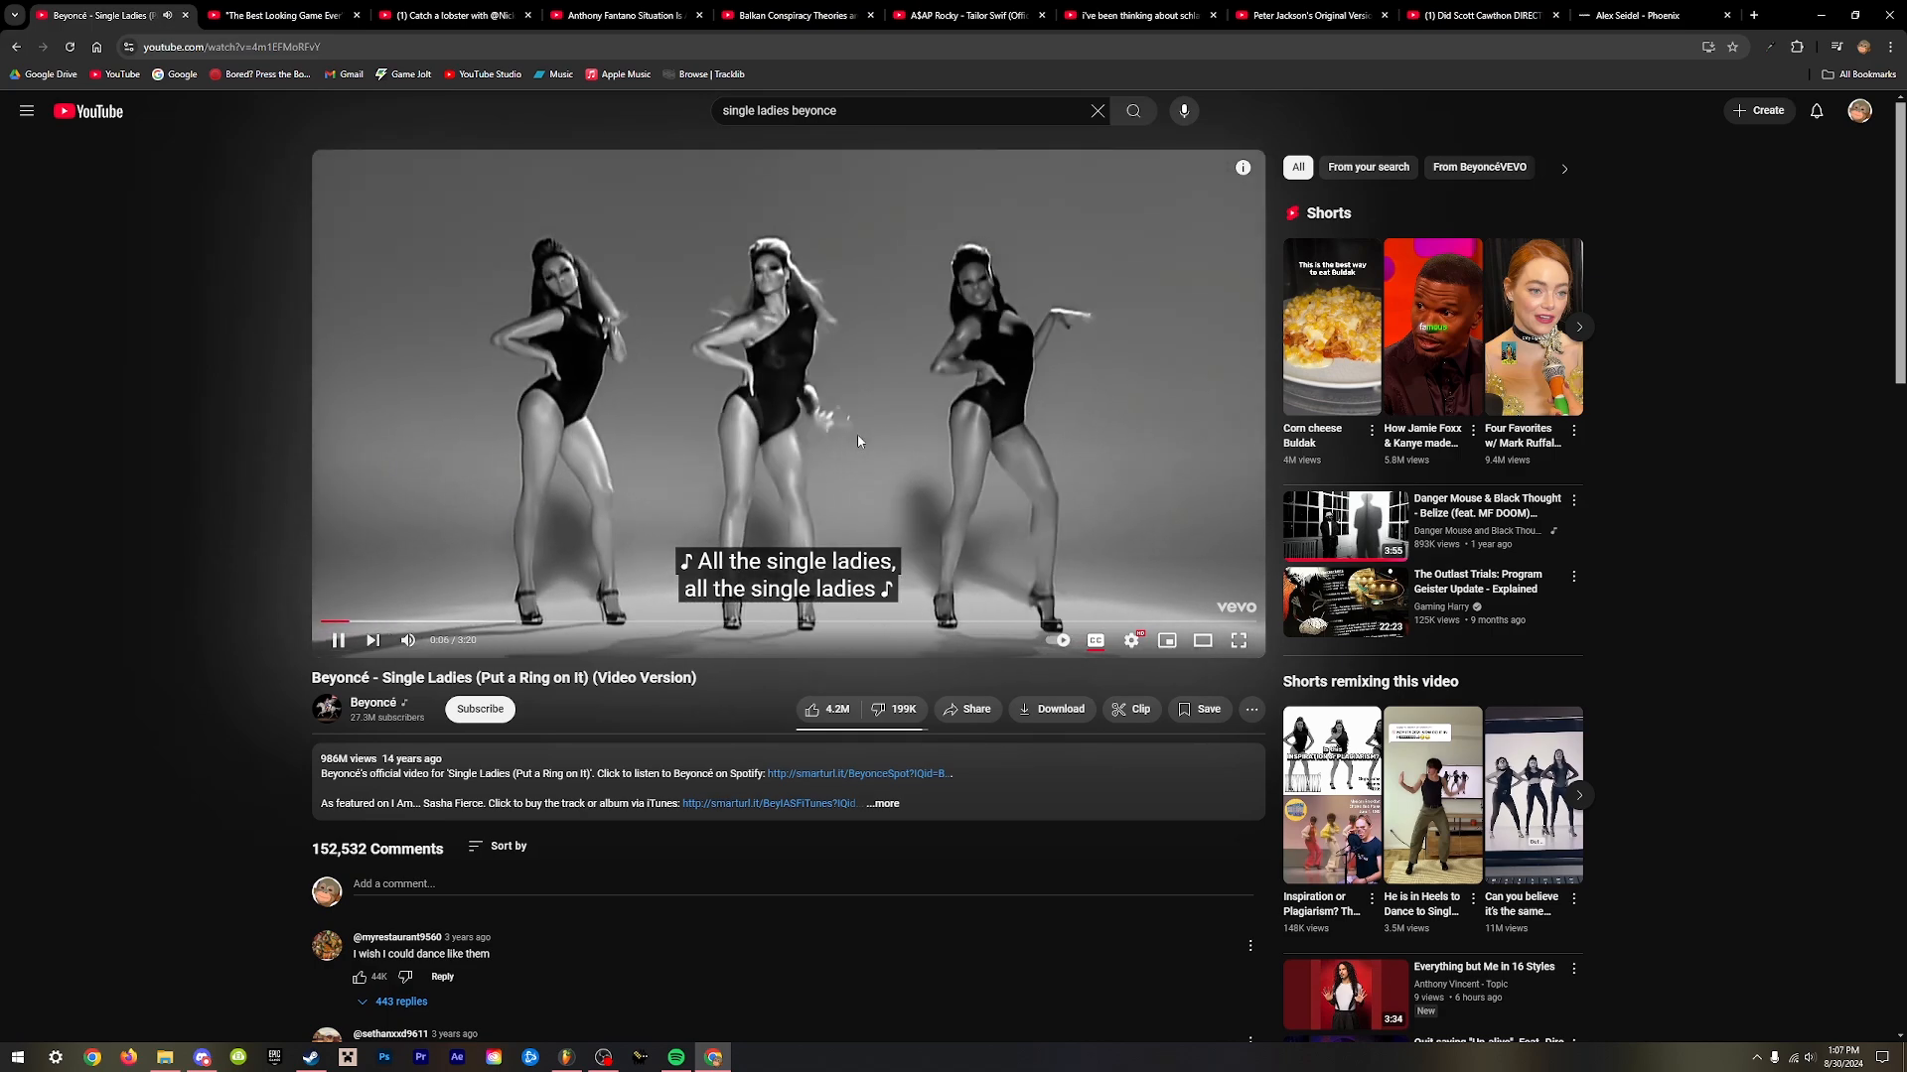
{"action": "left_click", "coordinate": [859, 441]}
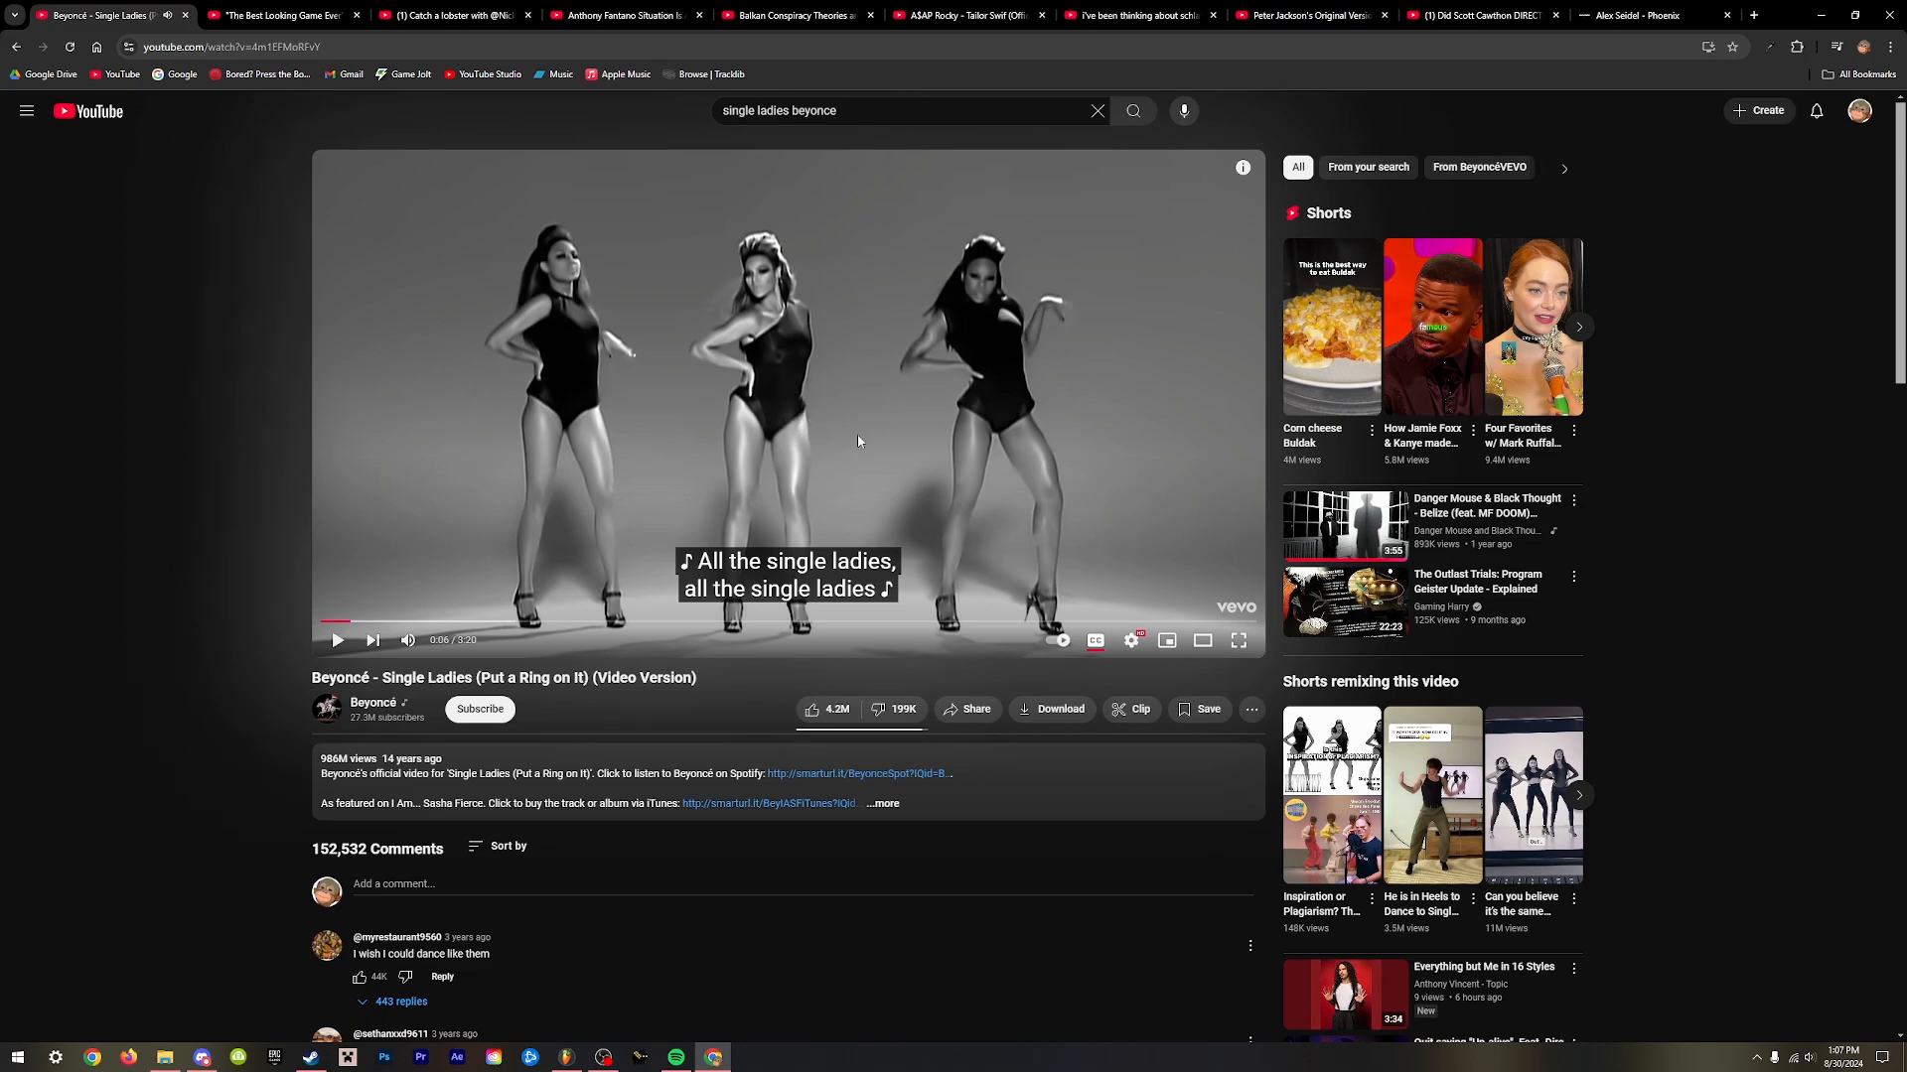
- Close the Beyoncé video's tab, pause the video in the neighbouring tab and switch back to FL Studio
{"action": "left_click", "coordinate": [185, 15]}
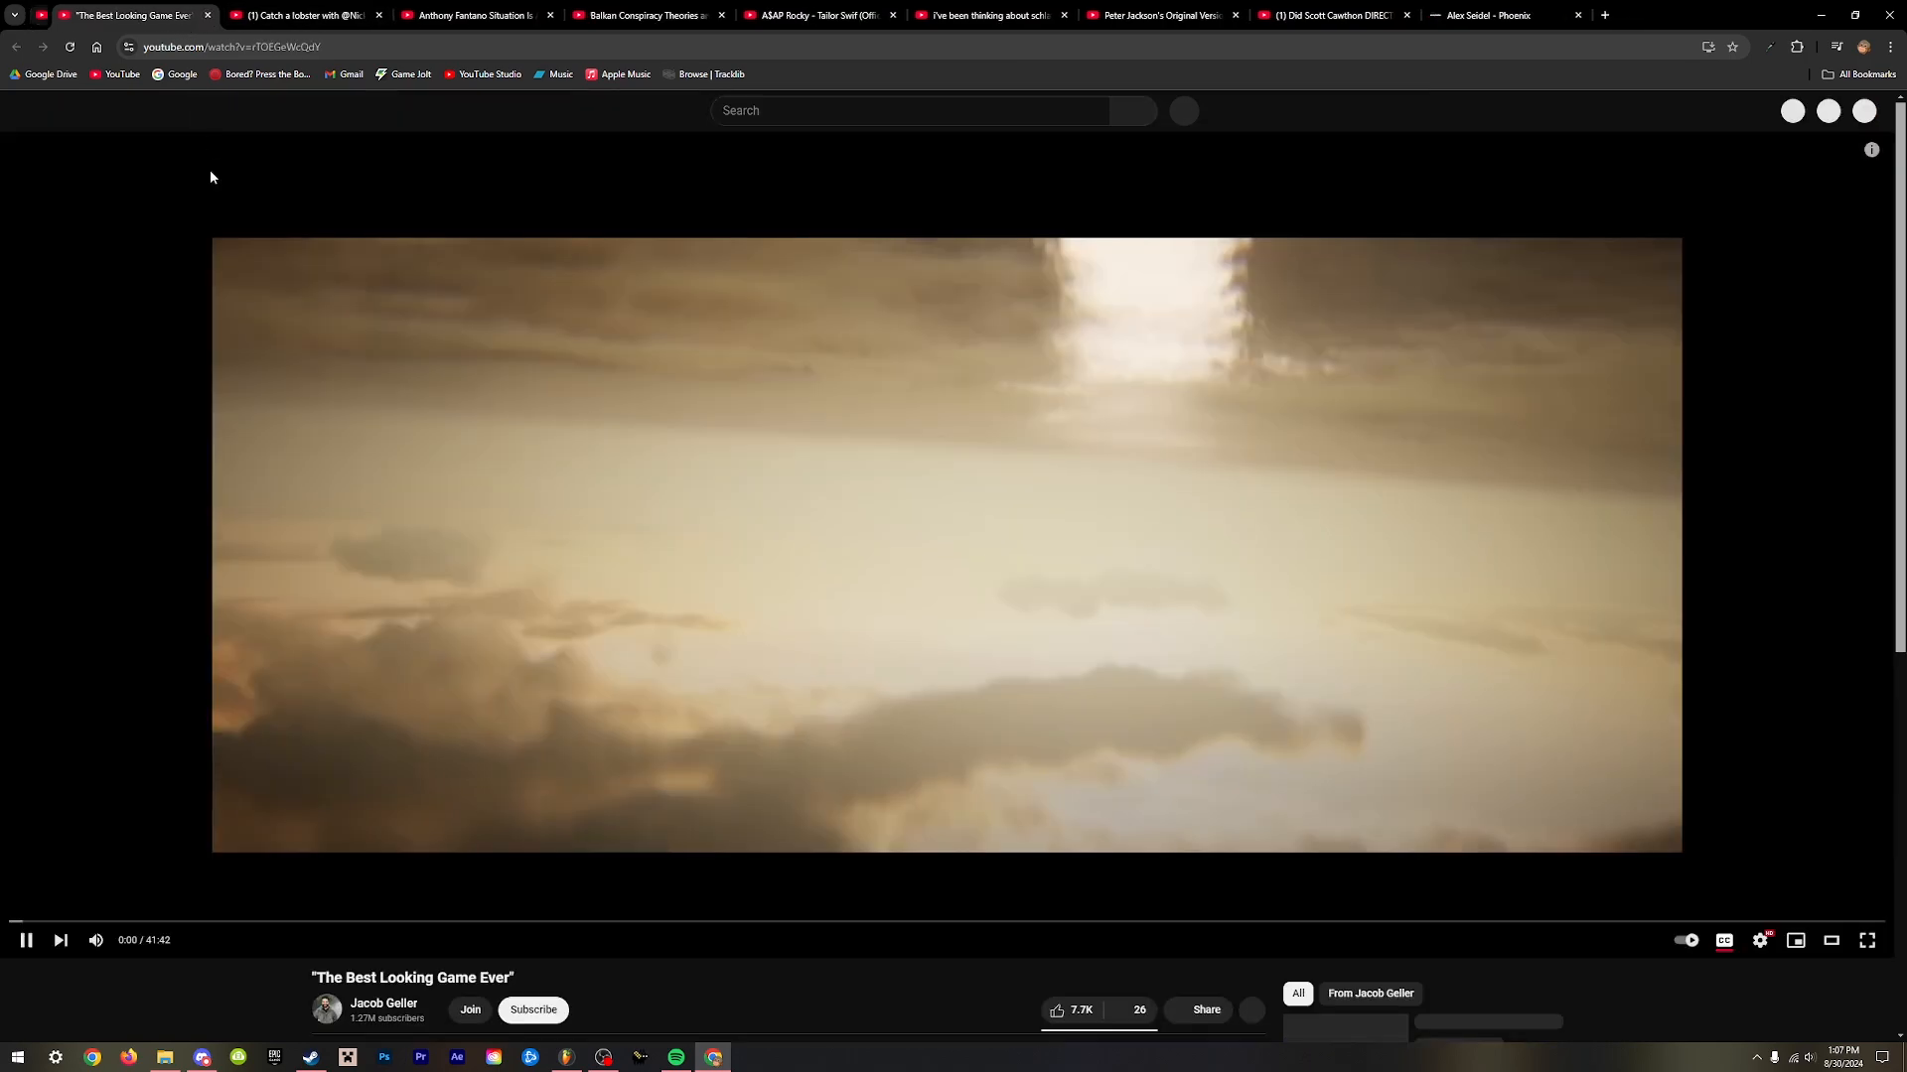
{"action": "left_click", "coordinate": [493, 662]}
{"action": "left_click", "coordinate": [566, 1057]}
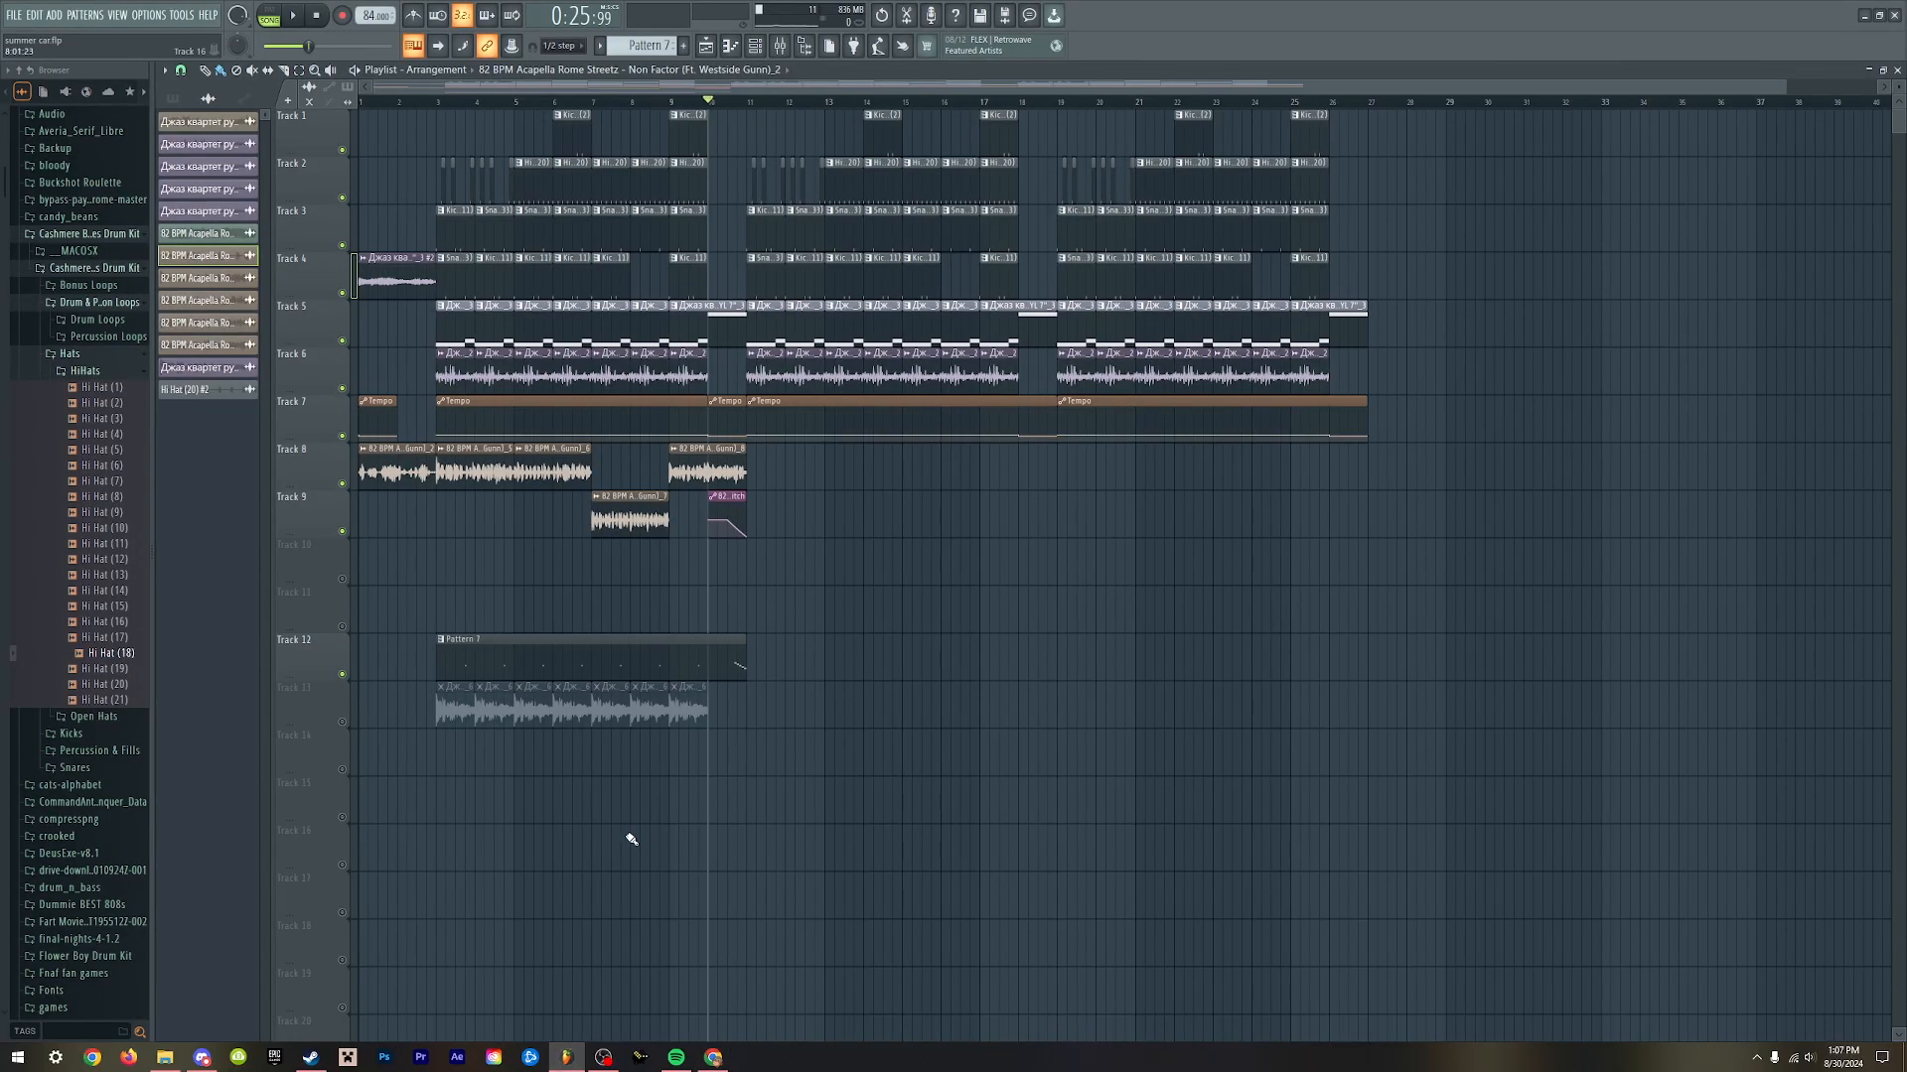
- Play the arrangement from bar 9 to hear the acapella's last clip through the transition, and view the whole playlist
{"action": "scroll", "coordinate": [869, 710], "scroll_direction": "up", "scroll_amount": 1}
{"action": "left_click", "coordinate": [1069, 104]}
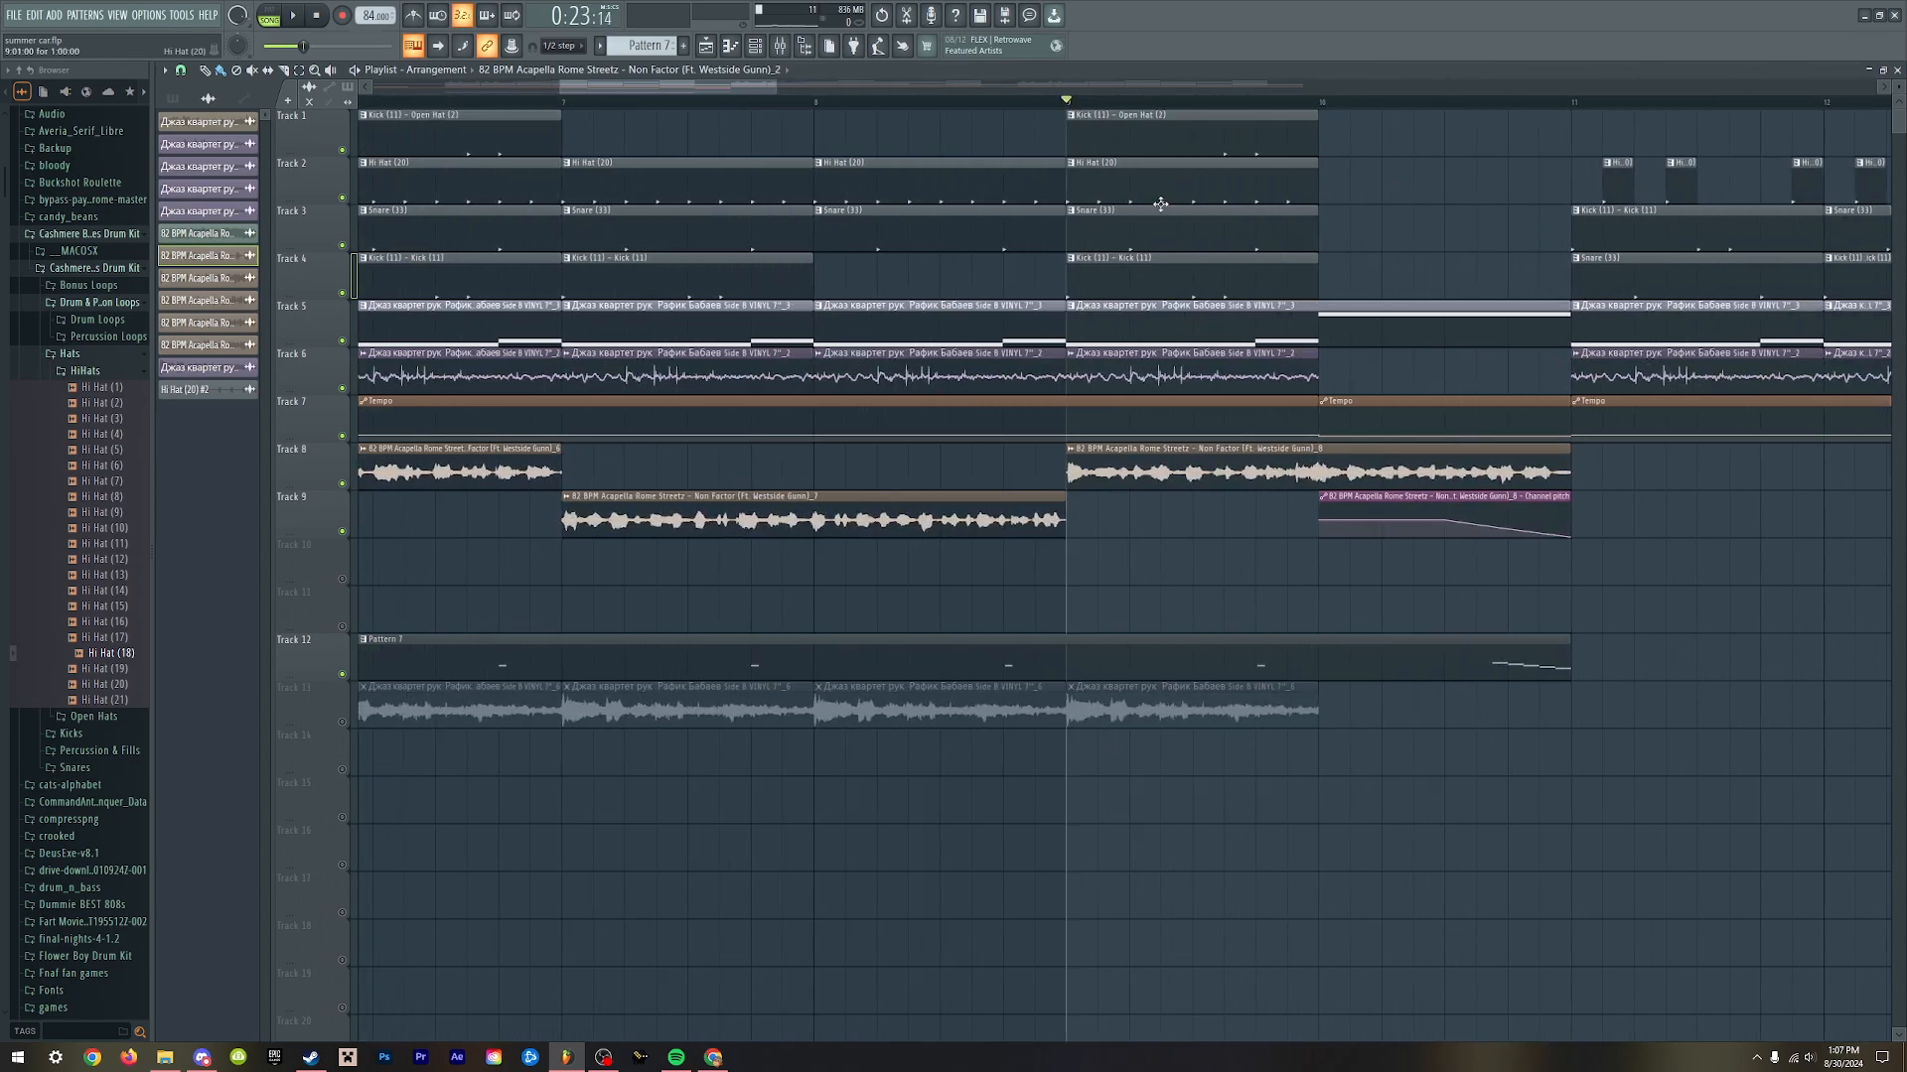
{"action": "key", "text": "space"}
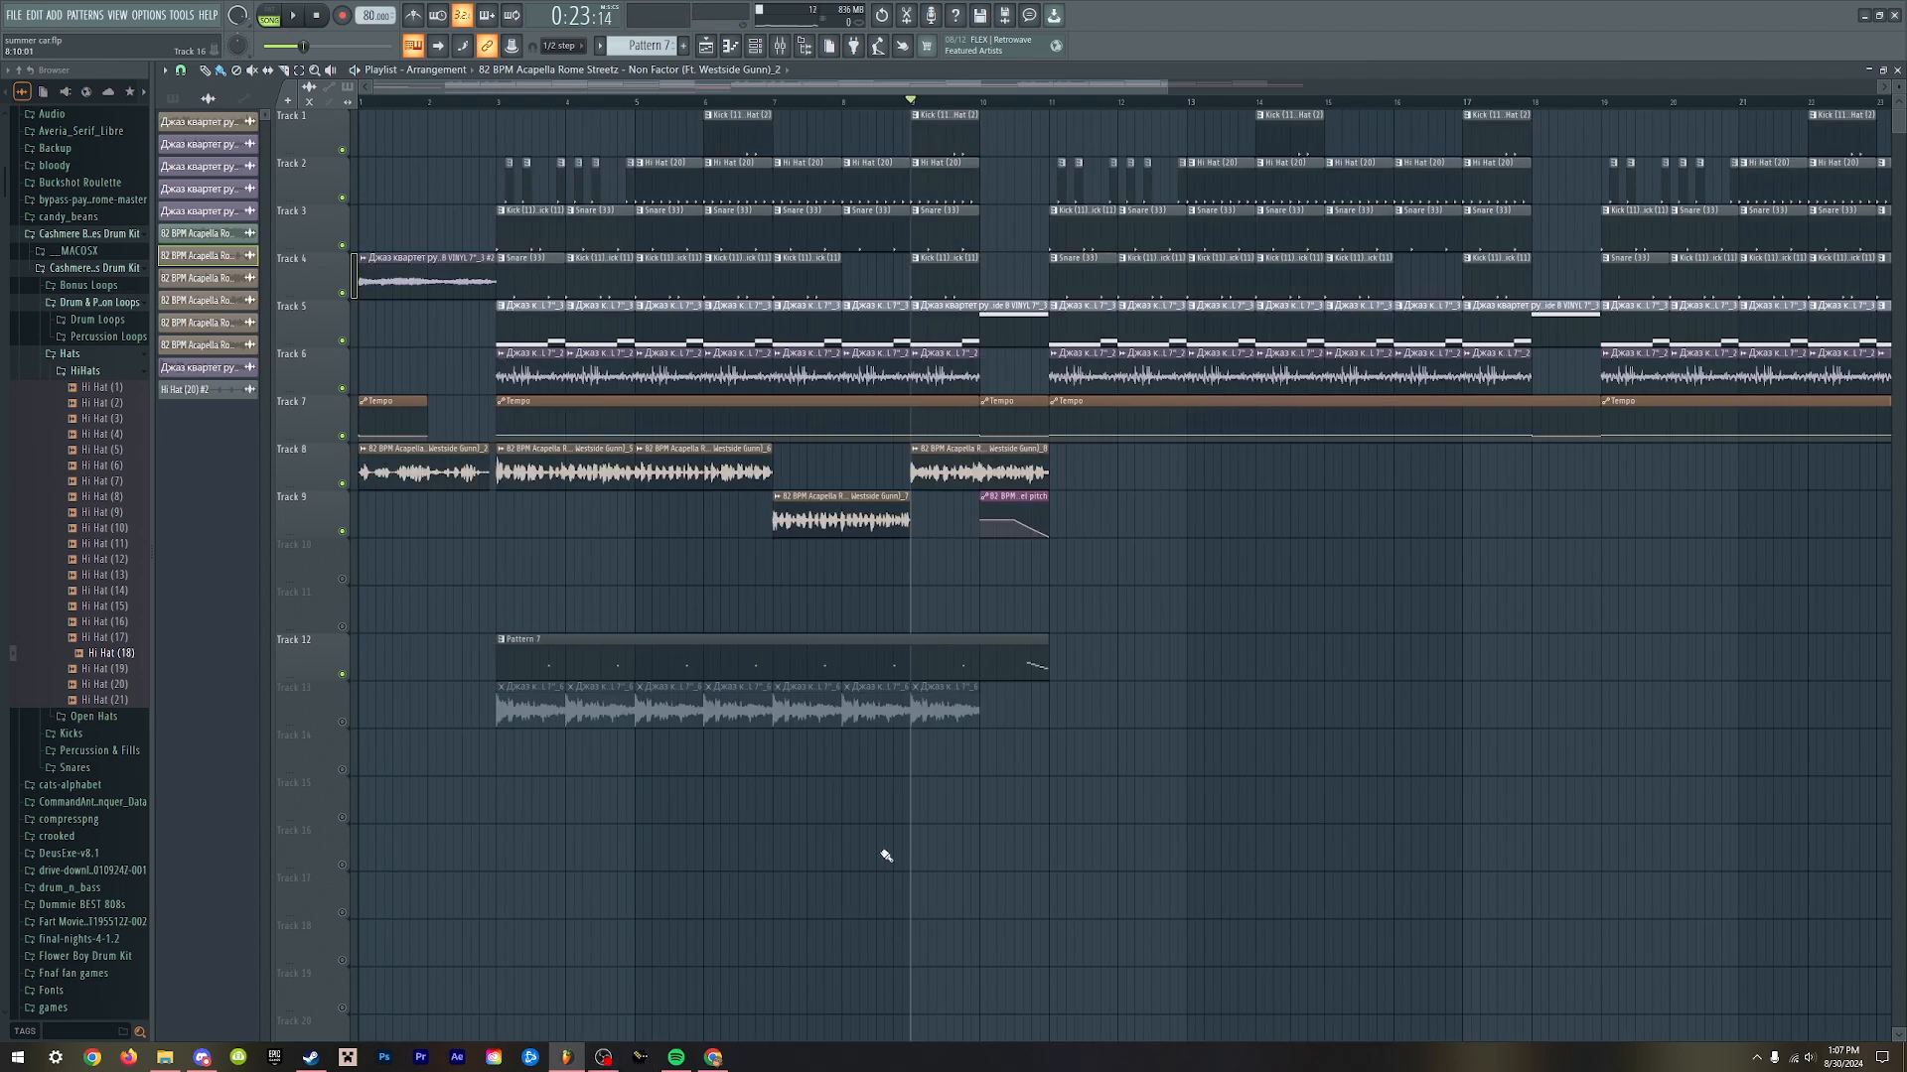
{"action": "scroll", "coordinate": [889, 844], "scroll_direction": "down", "scroll_amount": 3}
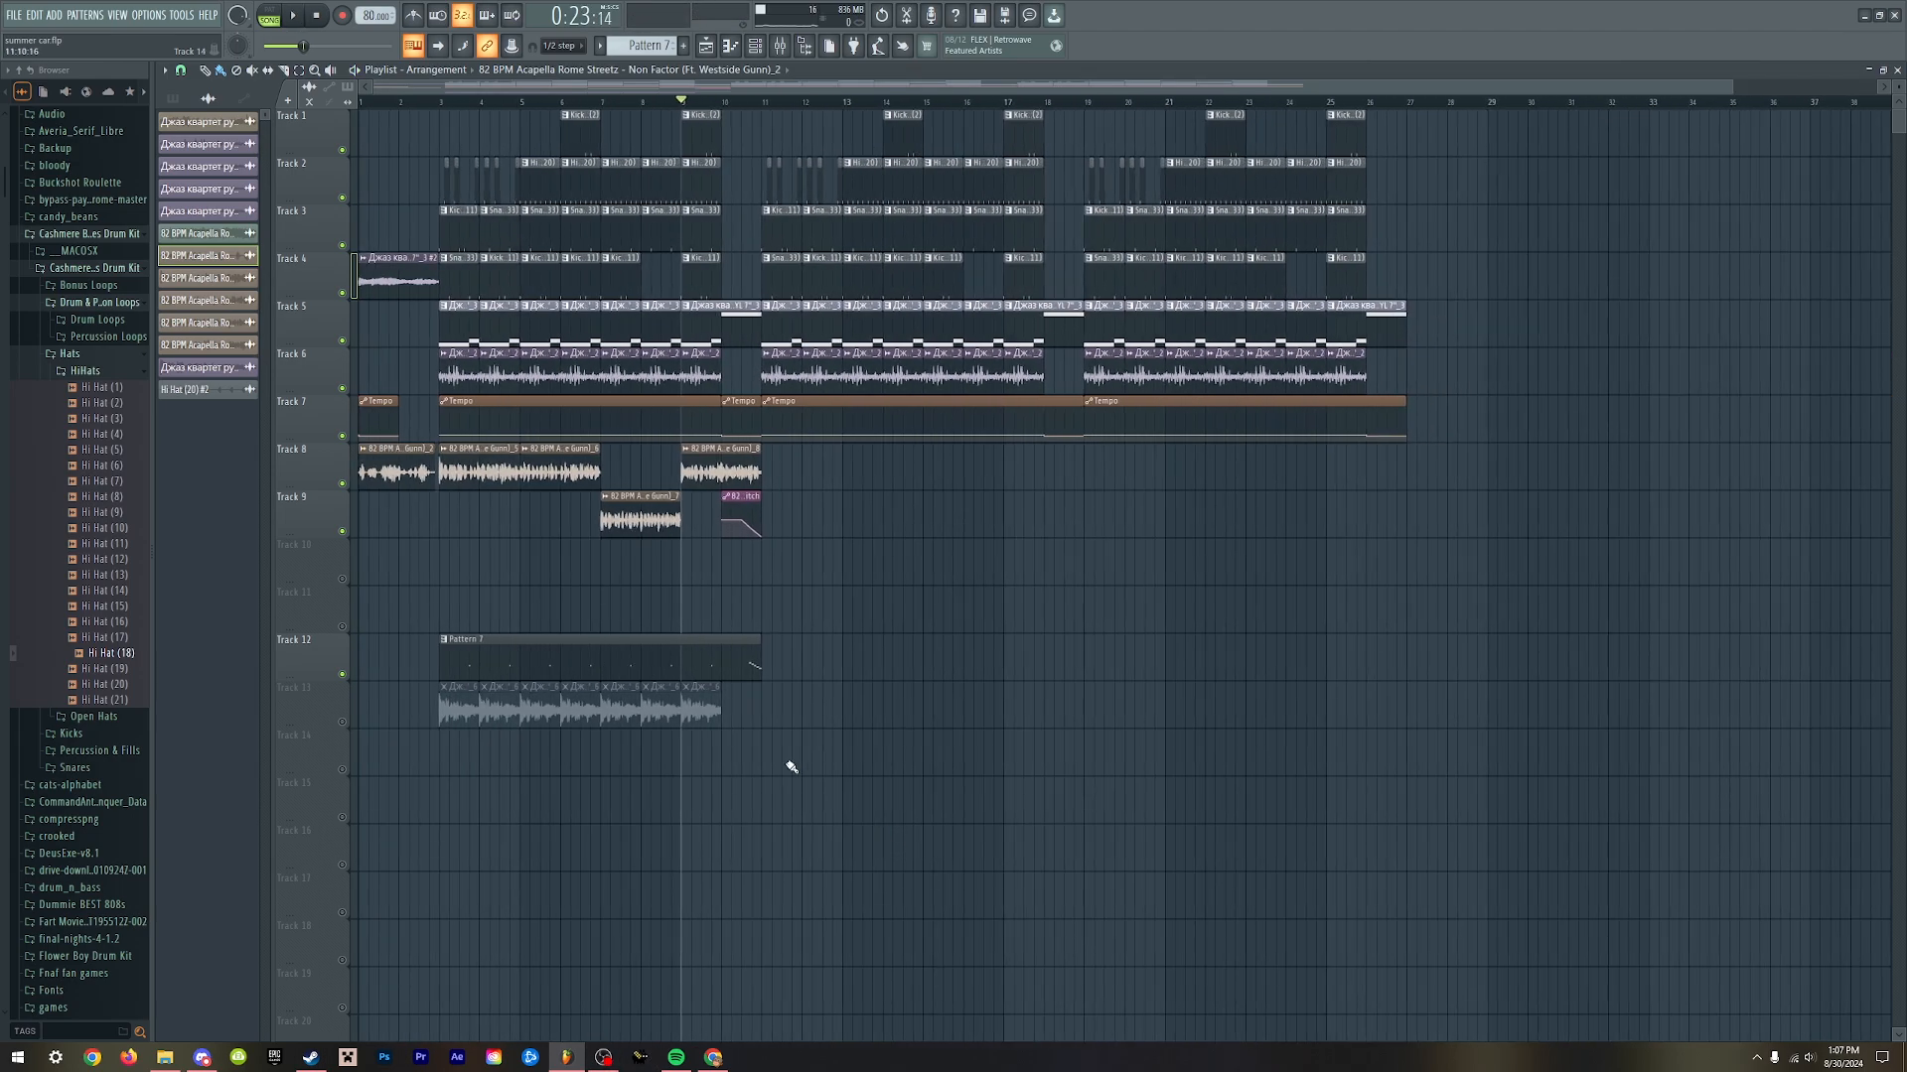